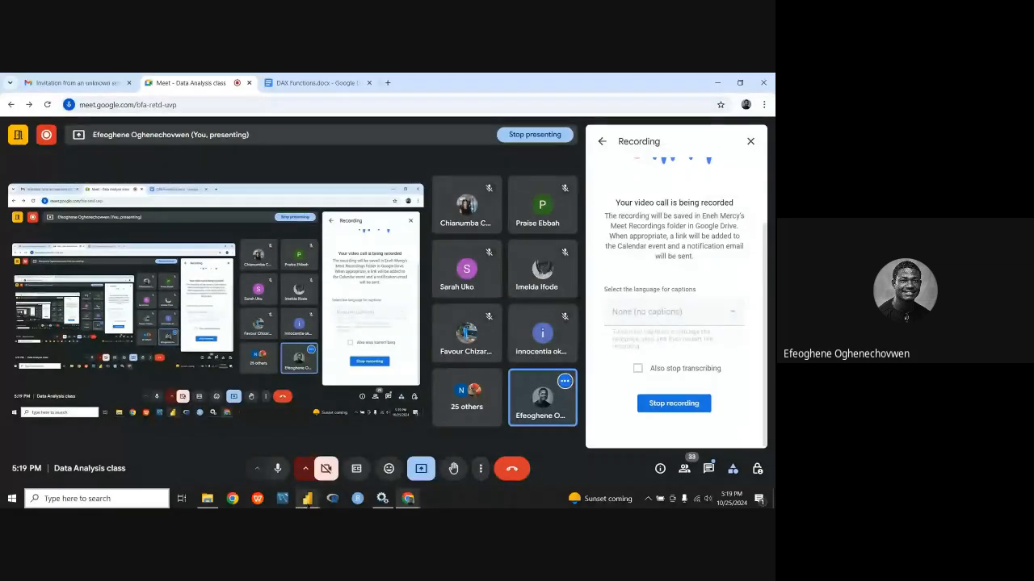
# Step: Switch to the DAX Class - Copy report in Power BI and open Sales.csv from the Exercises folder as a Text/CSV source
pyautogui.moveTo(315, 496)
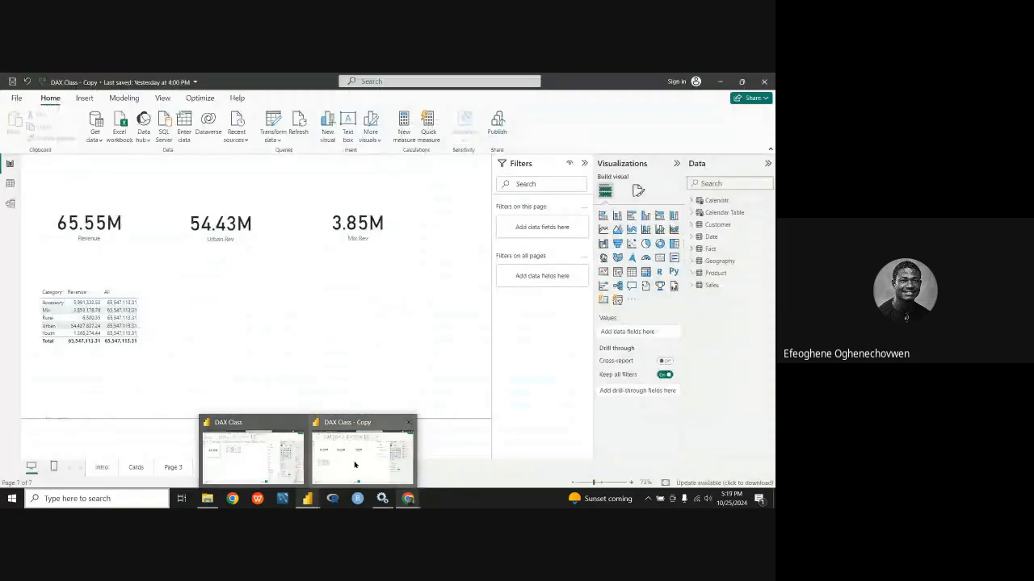
pyautogui.click(355, 462)
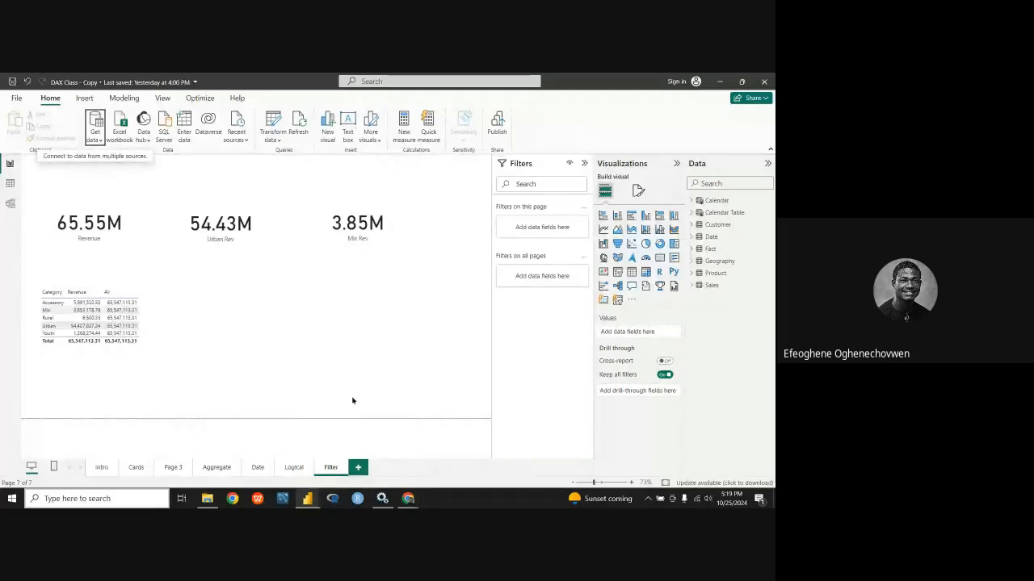
pyautogui.click(98, 139)
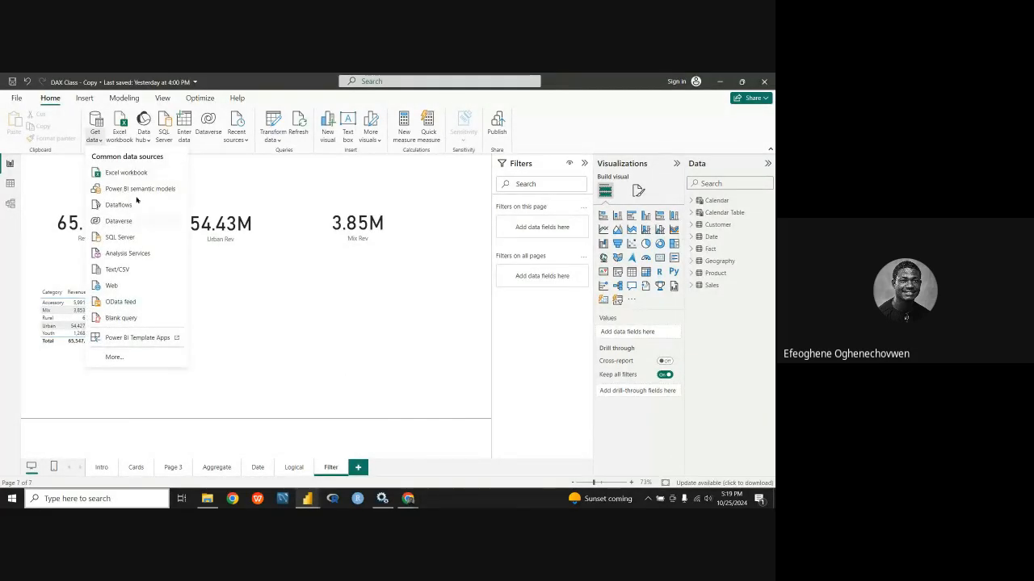
pyautogui.click(131, 272)
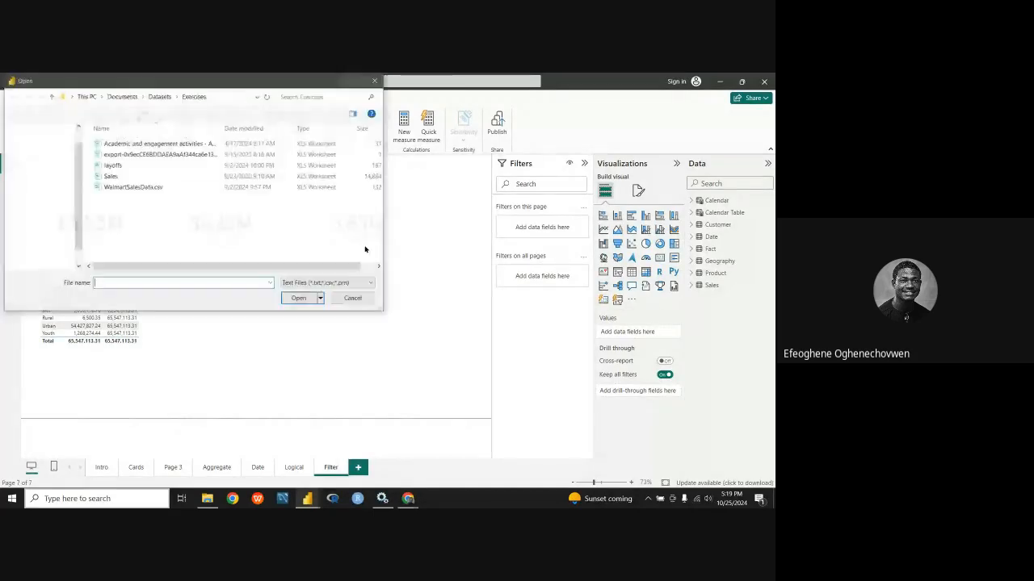
pyautogui.click(121, 176)
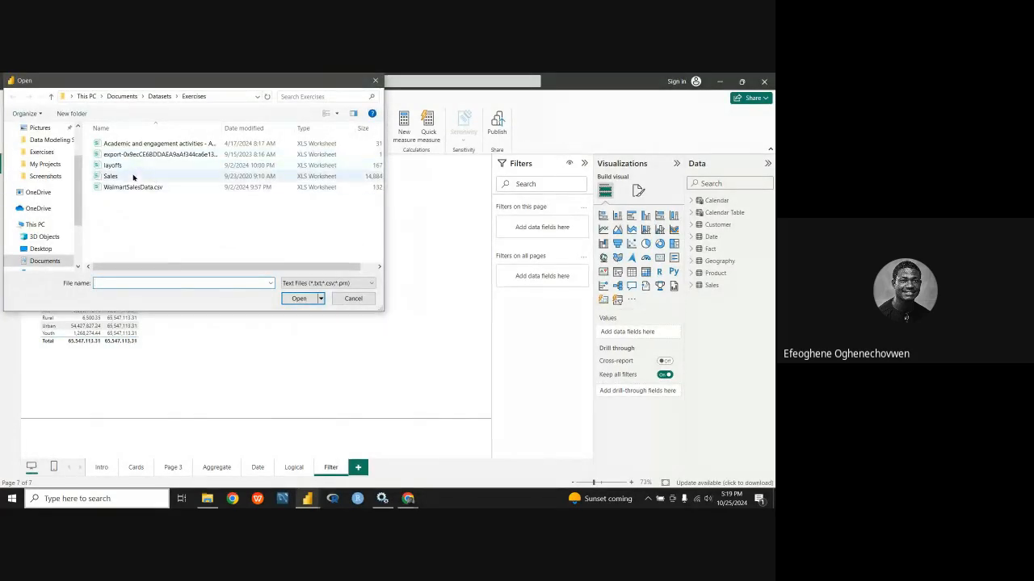
pyautogui.click(299, 298)
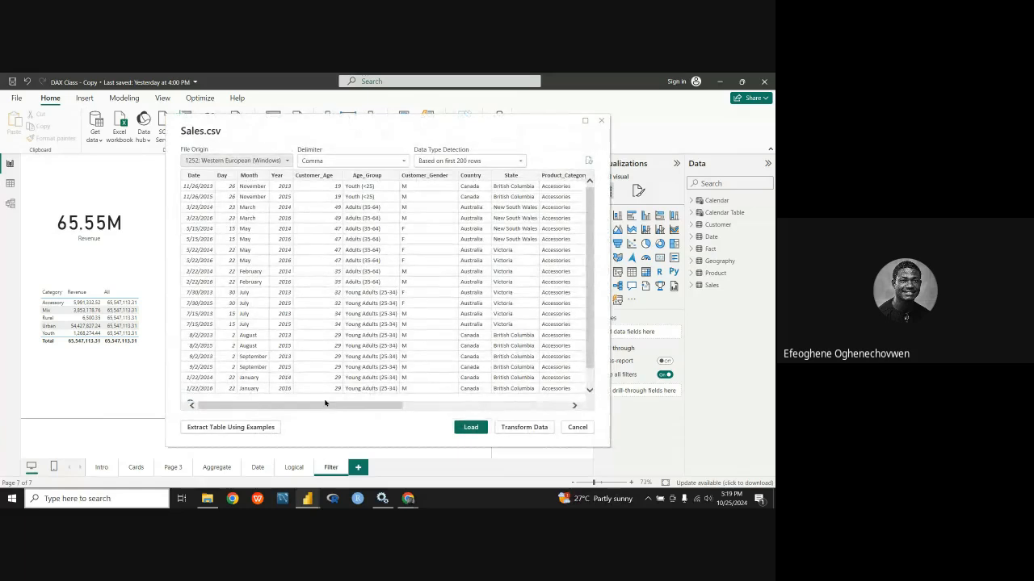
# Step: Check the remaining columns in the Sales.csv preview and load the table into the report
pyautogui.moveTo(325, 405); pyautogui.dragTo(499, 421)
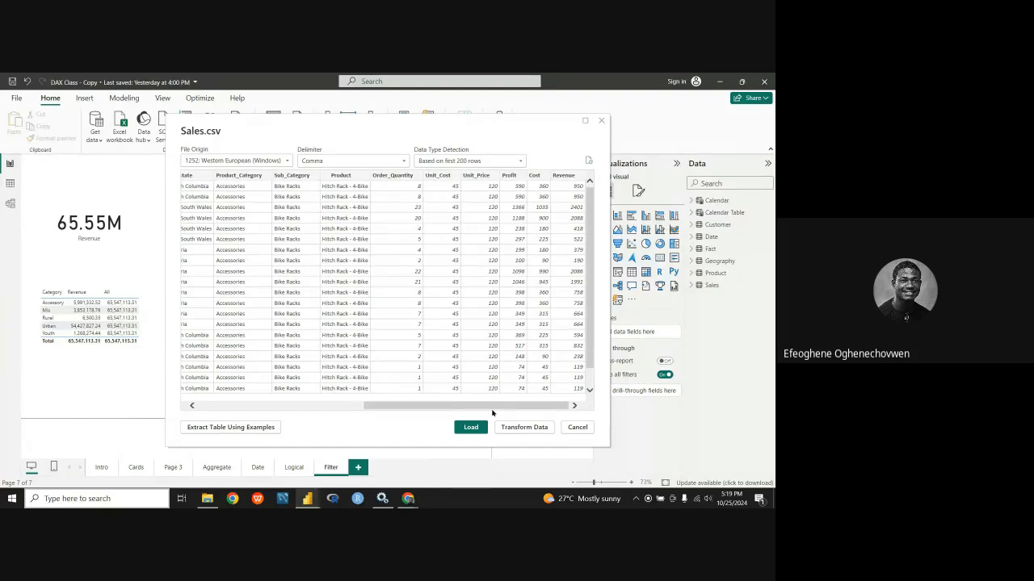
pyautogui.moveTo(493, 405); pyautogui.dragTo(480, 407)
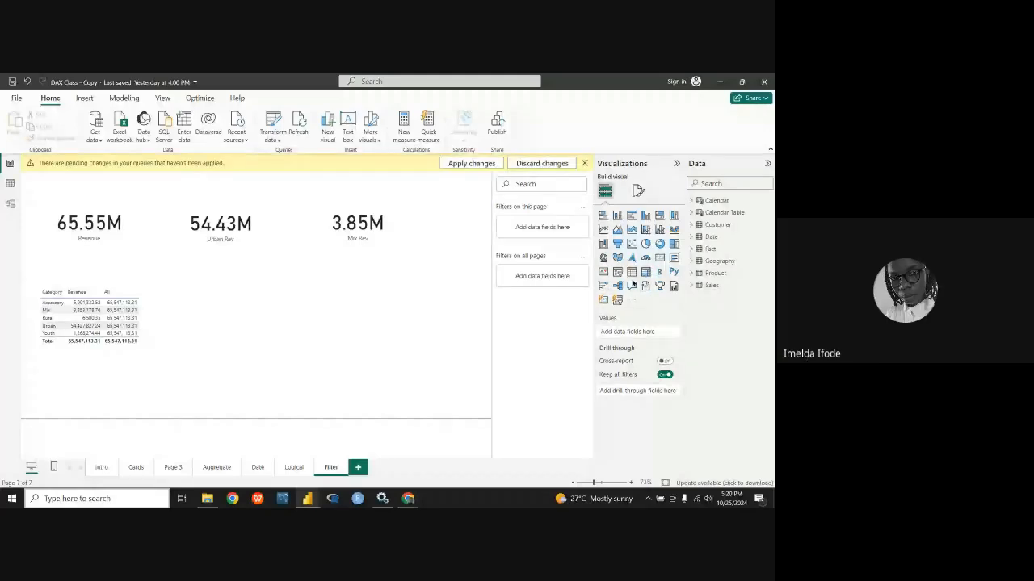
pyautogui.click(585, 163)
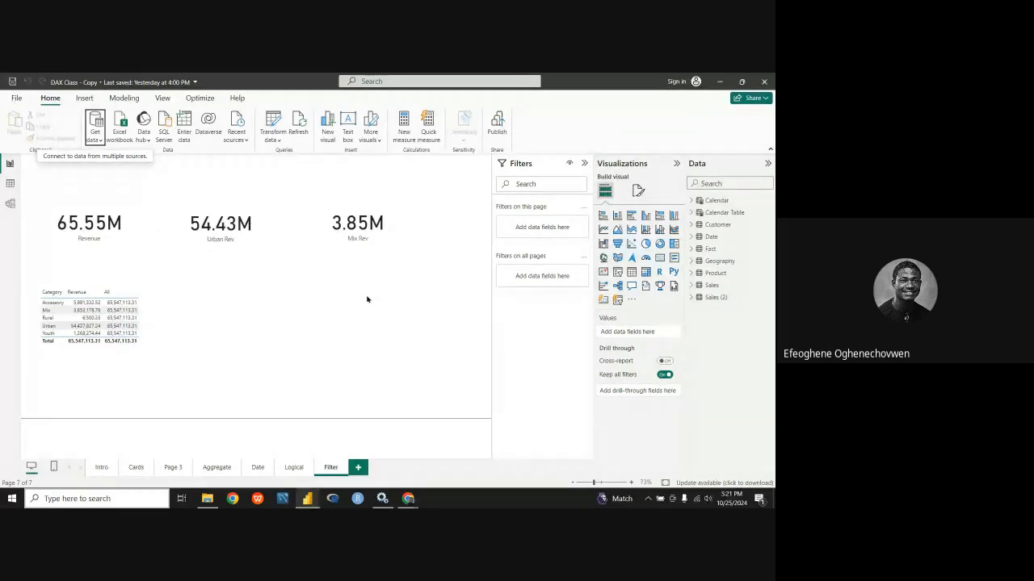
# Step: Switch to the Google Meet call and change the presentation to share the DAX Class - Copy window
pyautogui.moveTo(408, 499)
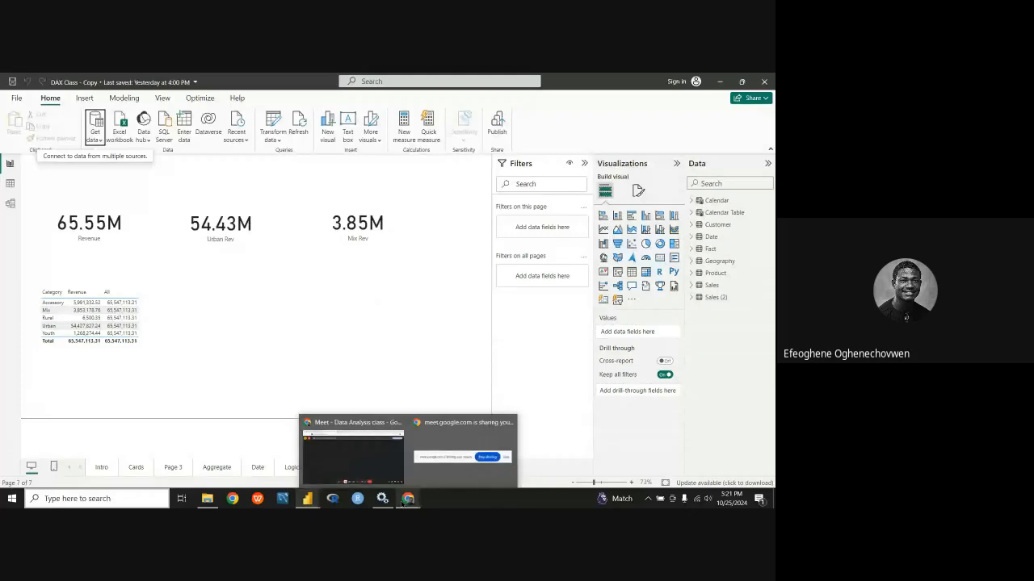
pyautogui.click(393, 480)
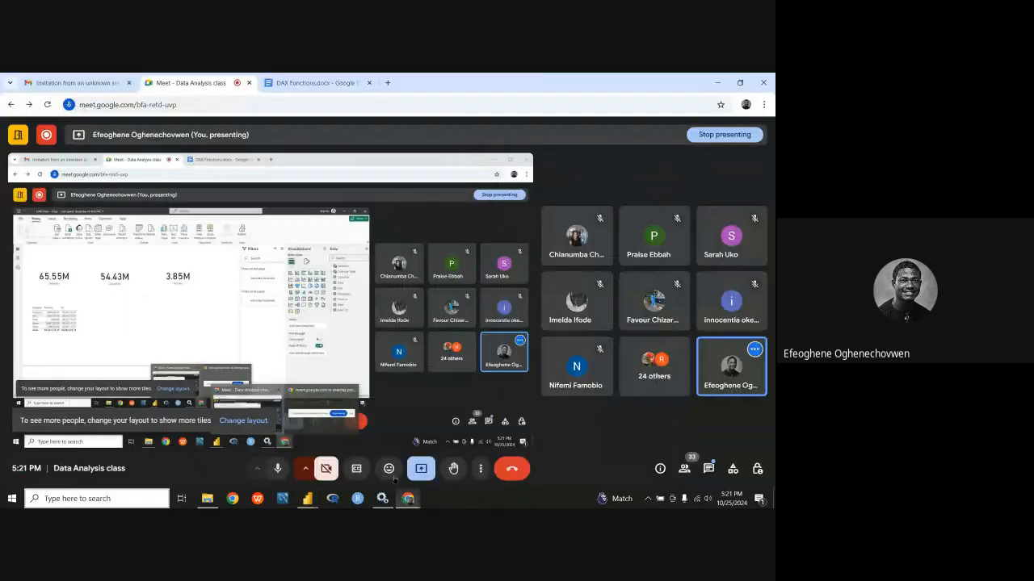
pyautogui.click(421, 469)
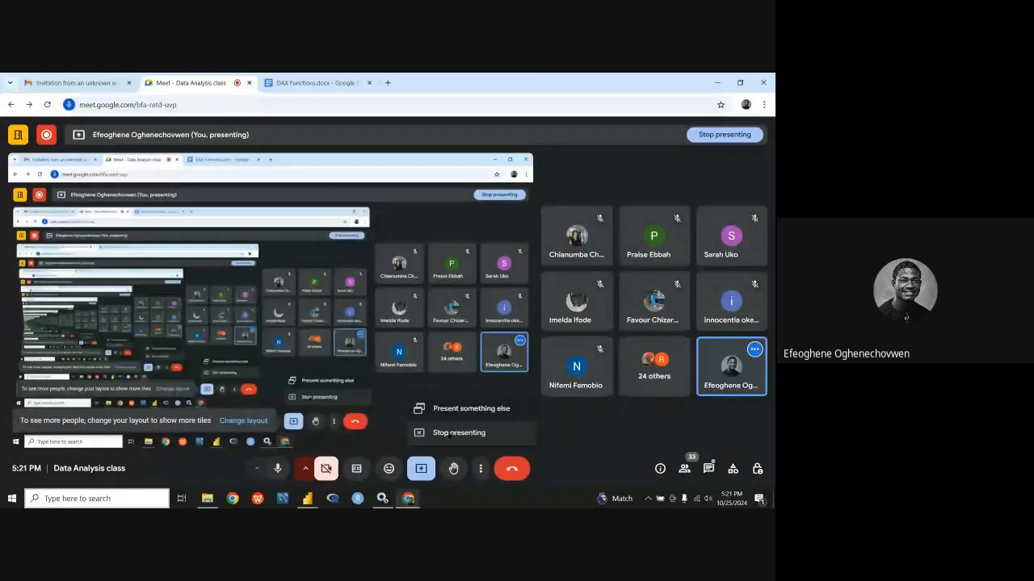
pyautogui.click(460, 416)
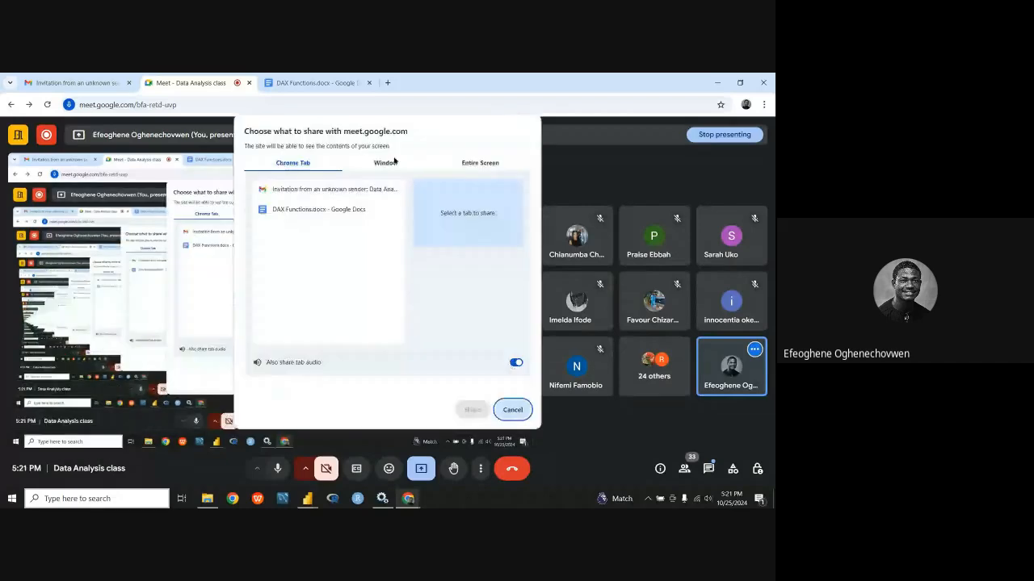
pyautogui.click(385, 162)
pyautogui.click(387, 217)
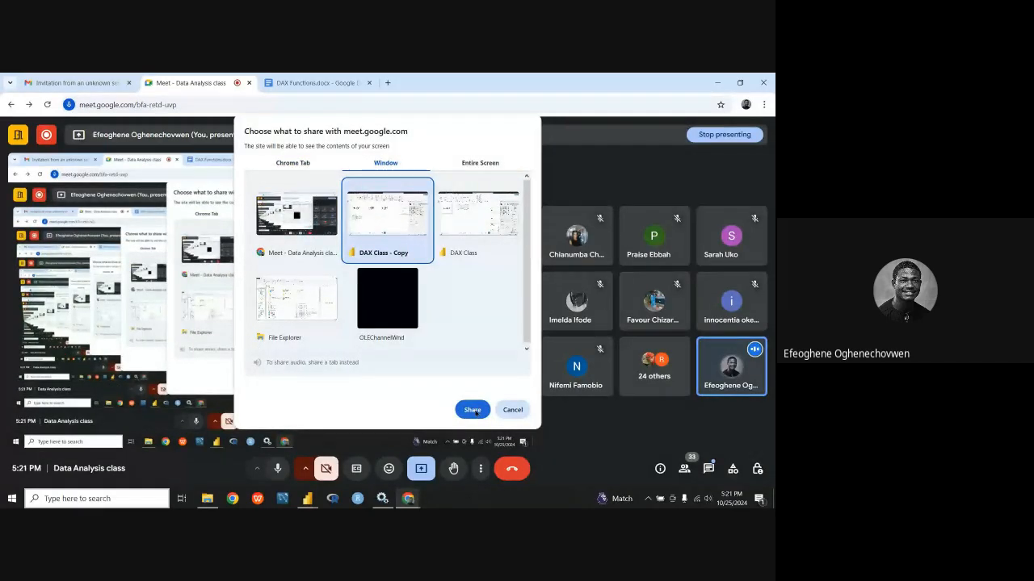
pyautogui.click(472, 410)
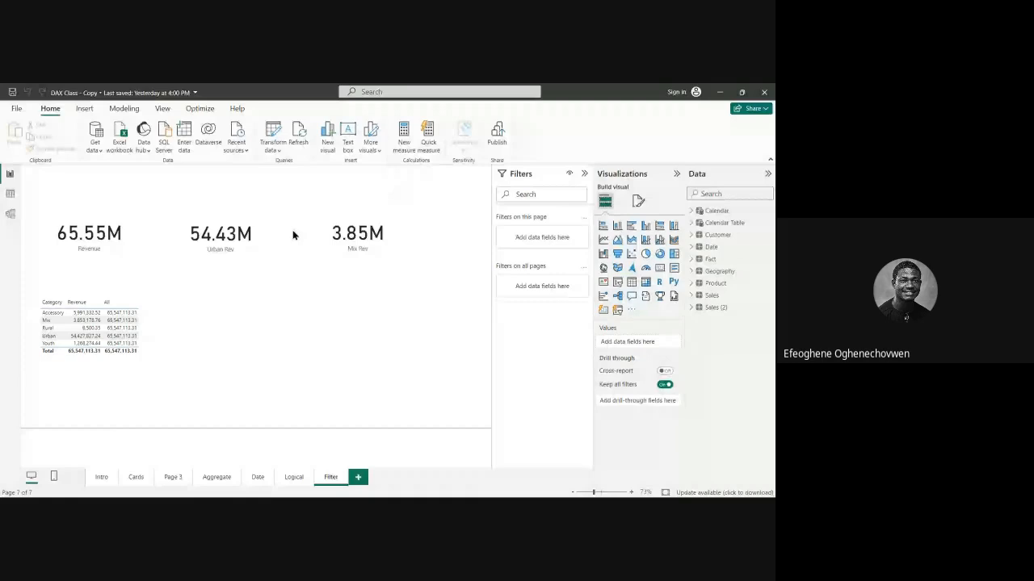
# Step: Switch to Google Docs in Chrome, leave the DAX Functions document and open DAX Note.docx from the recent documents
pyautogui.hotkey('alt', 'Tab')
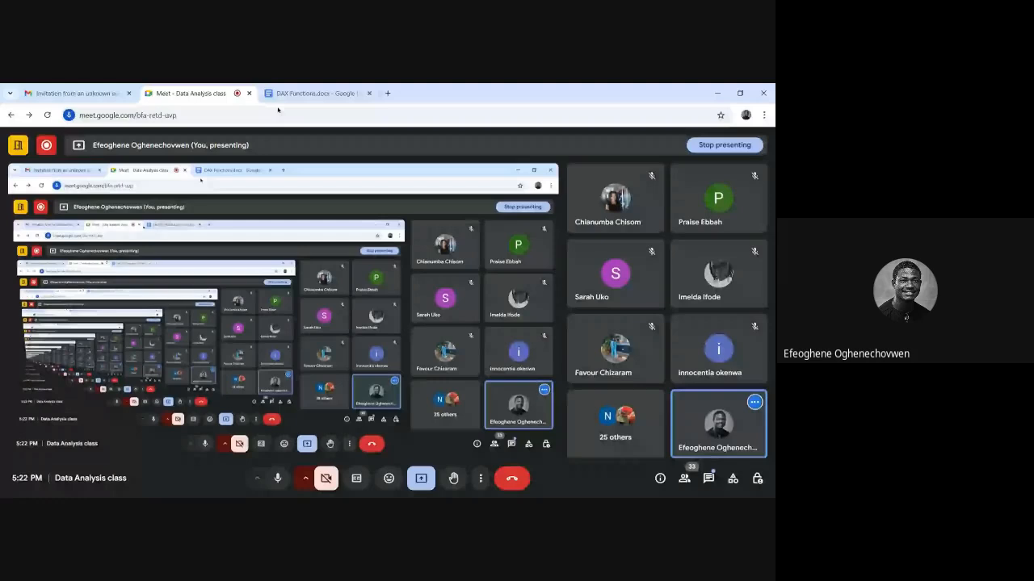
pyautogui.click(307, 93)
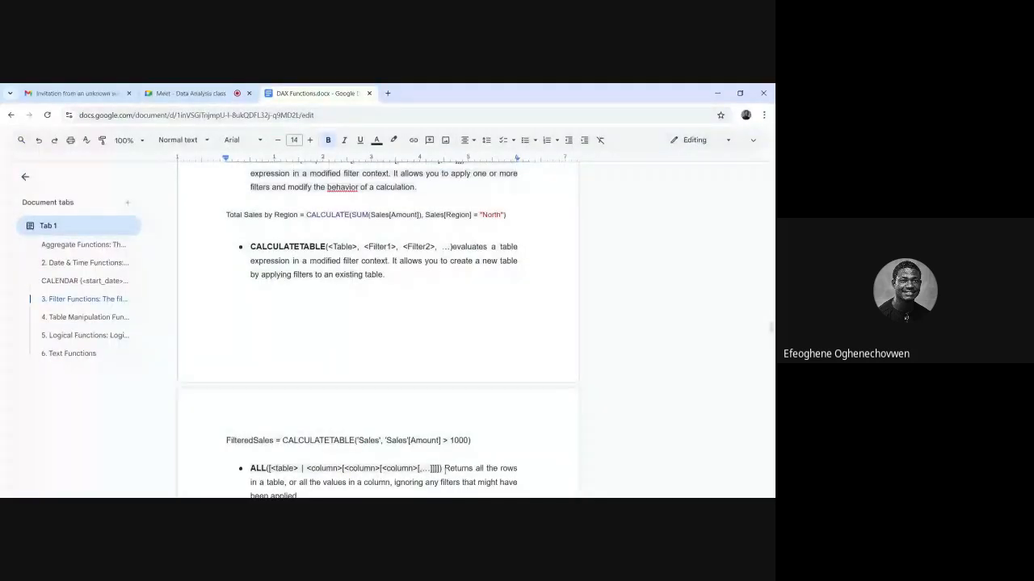
pyautogui.click(13, 116)
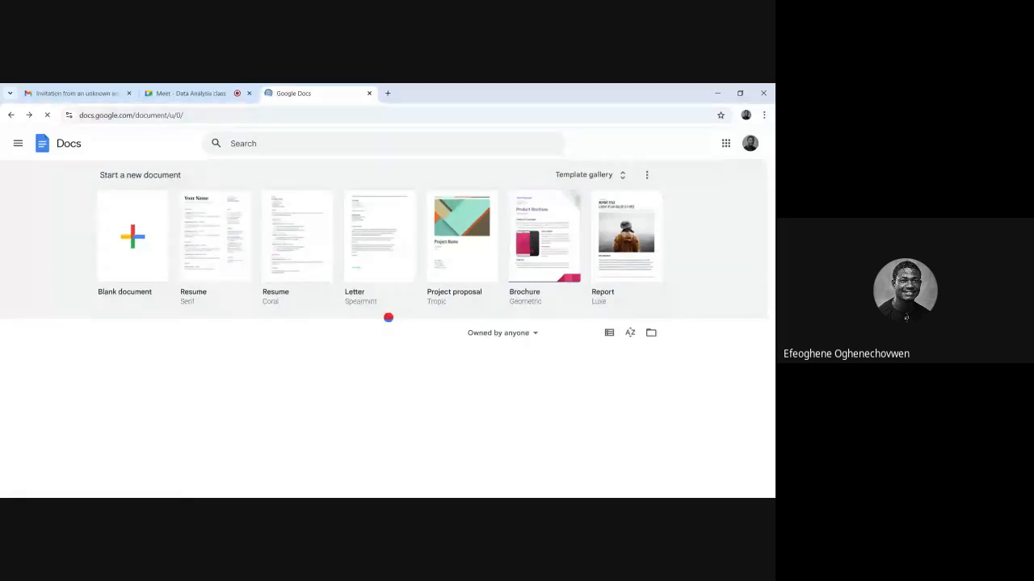
pyautogui.scroll(-2, 387, 323)
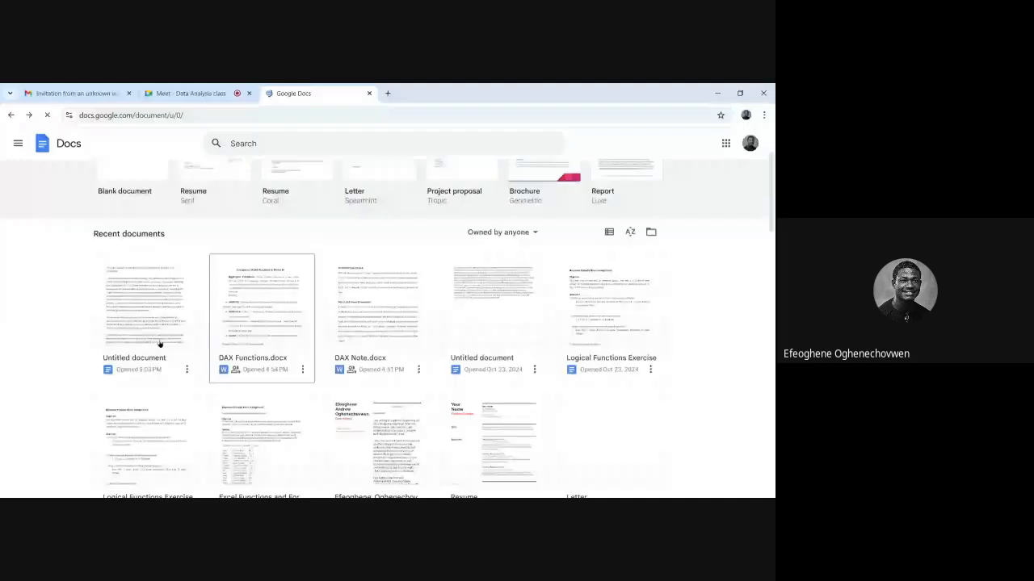
pyautogui.click(379, 332)
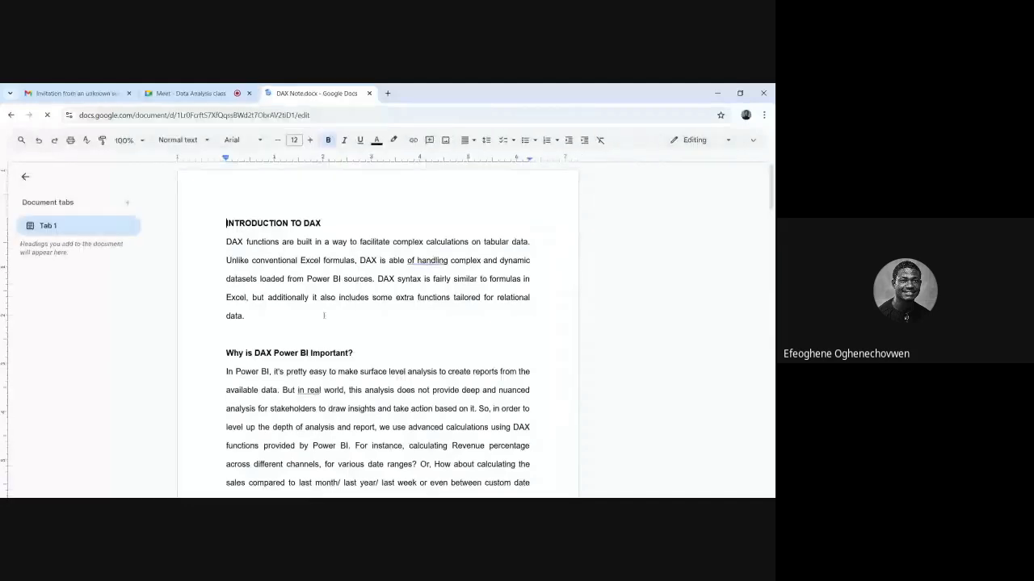
# Step: Read through the DAX introduction in the note up to the Context part of Key Concepts in DAX
pyautogui.scroll(-1, 444, 358)
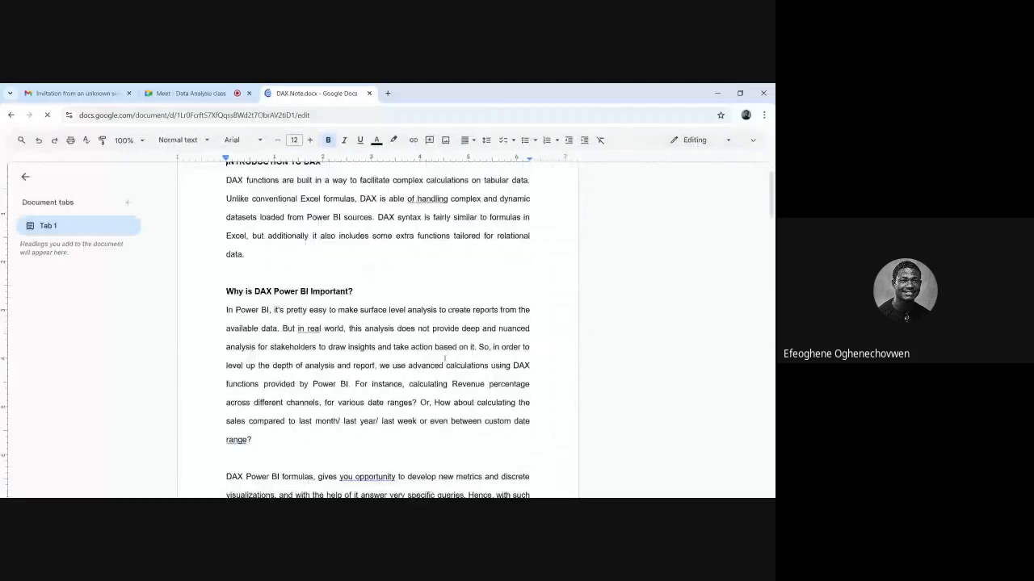
pyautogui.scroll(-5, 444, 357)
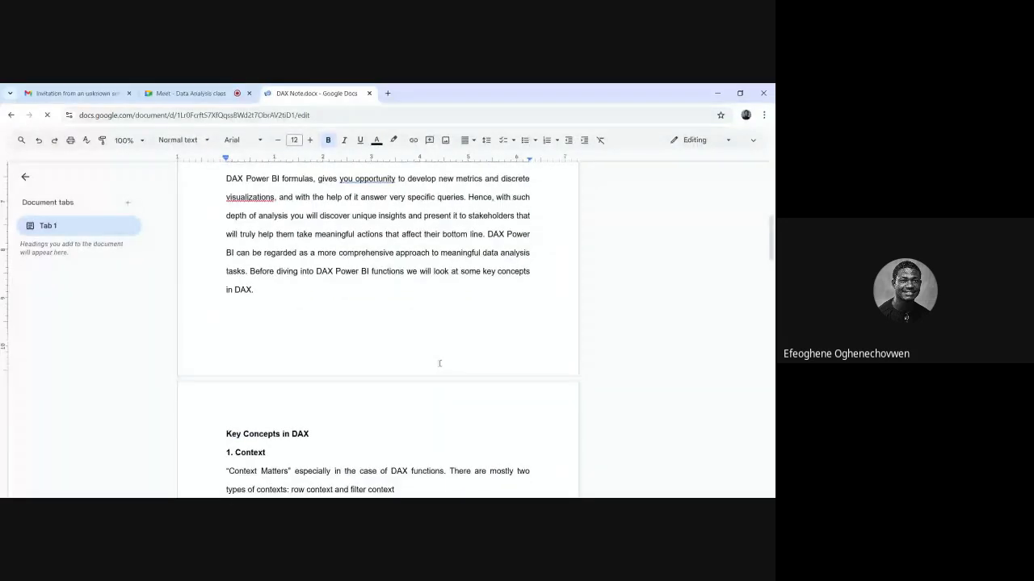
pyautogui.scroll(-2, 440, 363)
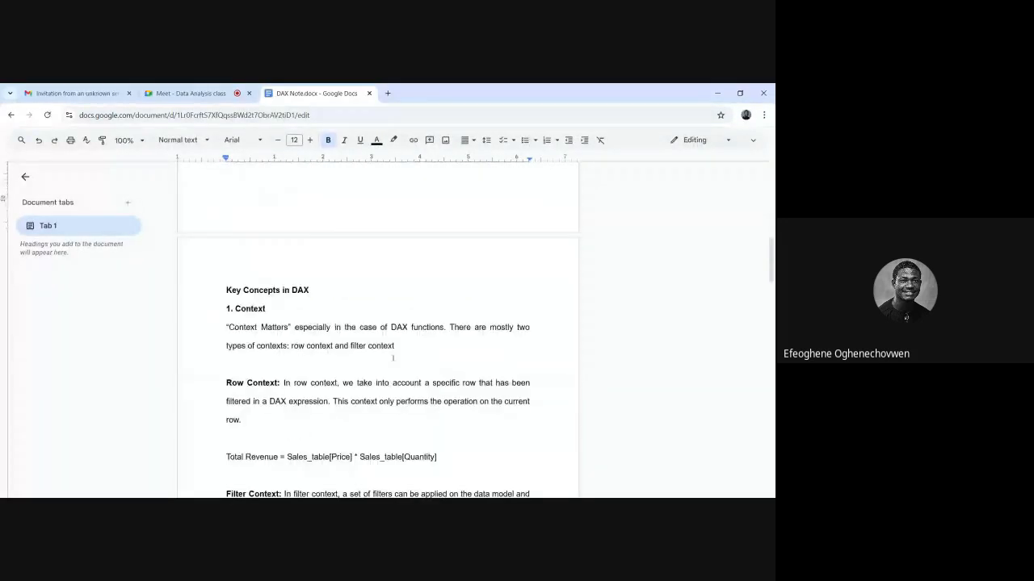
pyautogui.scroll(-2, 393, 358)
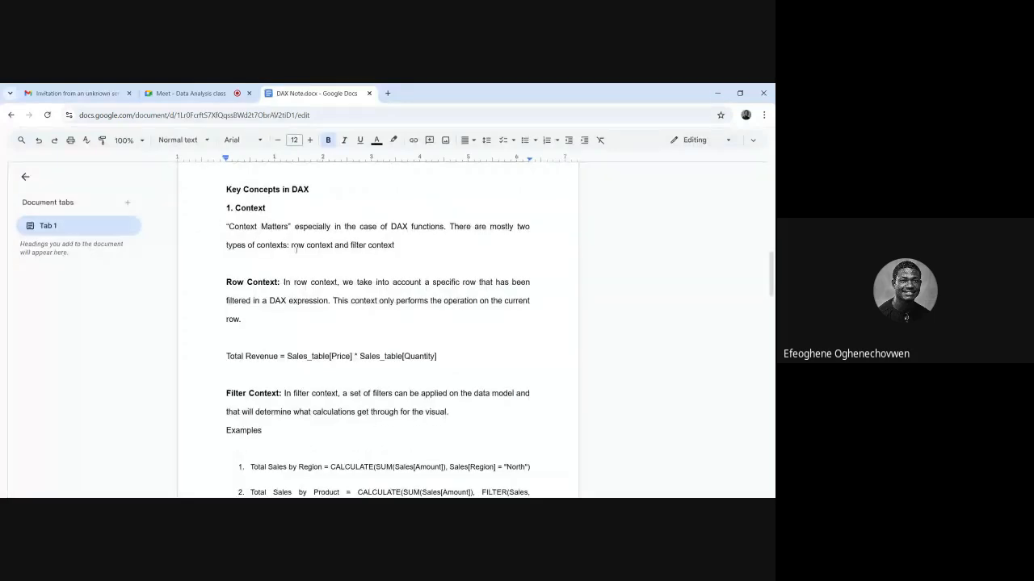
pyautogui.scroll(5, 373, 279)
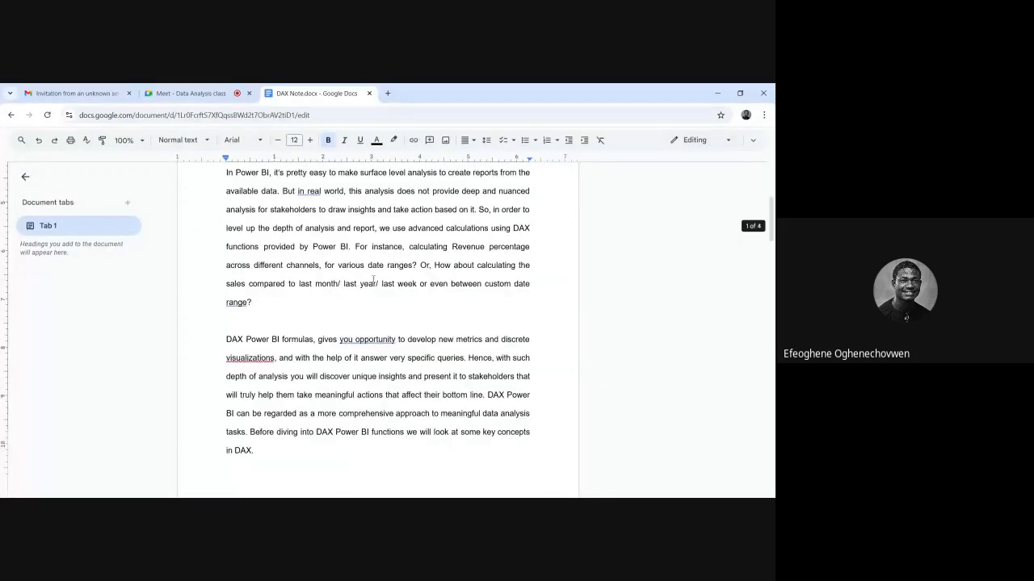
pyautogui.scroll(-5, 260, 285)
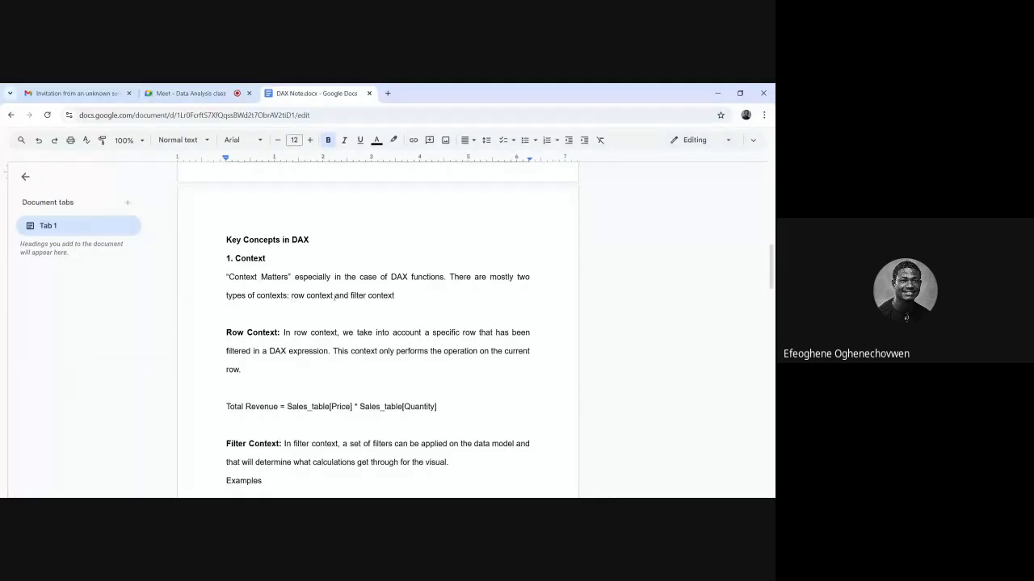
pyautogui.scroll(-1, 337, 340)
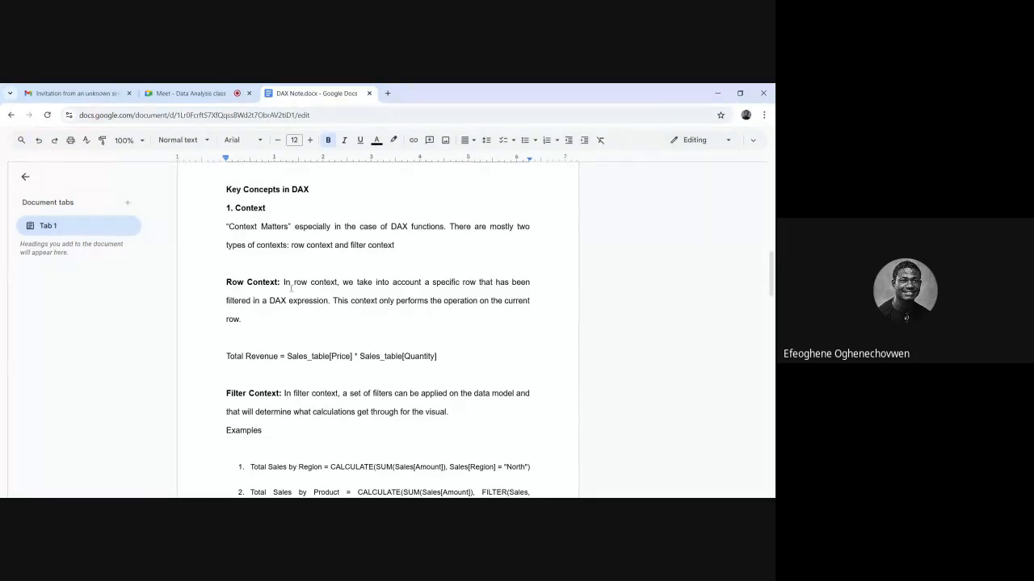
# Step: Highlight the Row Context definition and its Total Revenue example formula while reading them
pyautogui.moveTo(227, 282); pyautogui.dragTo(277, 282)
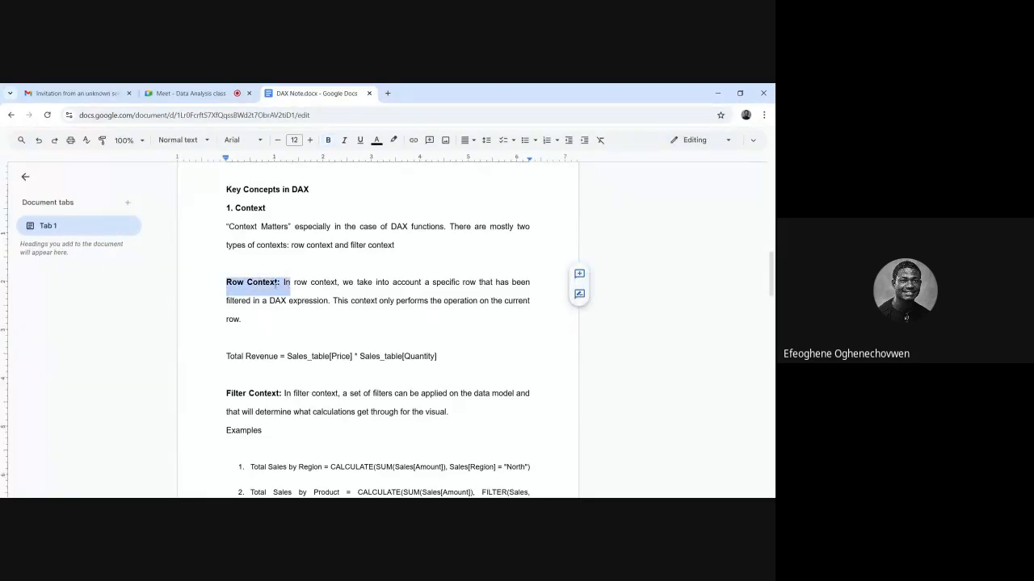
pyautogui.click(275, 281)
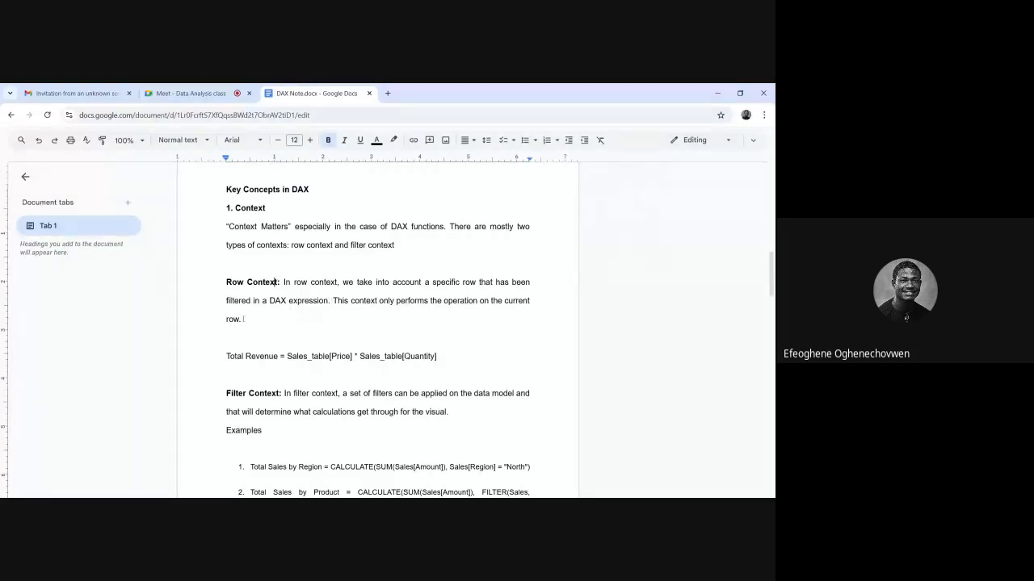
pyautogui.moveTo(243, 319); pyautogui.dragTo(229, 293)
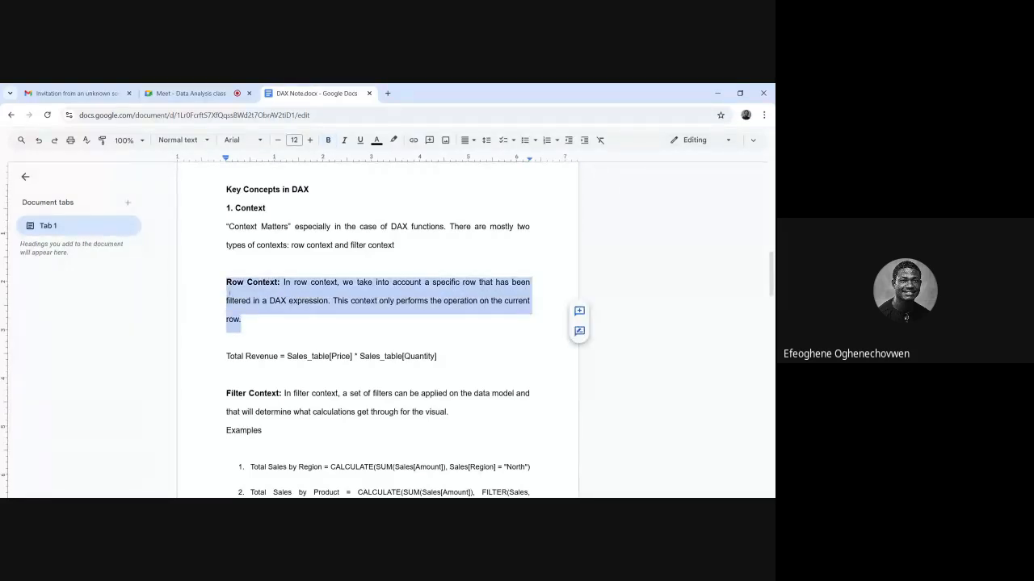
pyautogui.moveTo(227, 358); pyautogui.dragTo(443, 357)
pyautogui.click(383, 338)
# Step: Highlight the Filter Context definition, including the part on filters applied to the data model, while reading it
pyautogui.scroll(-1, 372, 343)
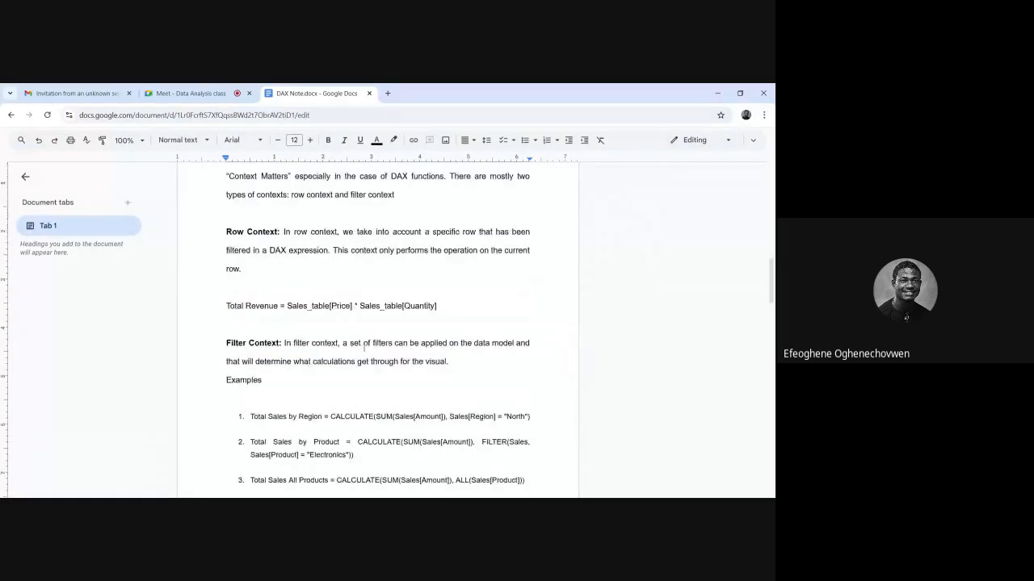
pyautogui.scroll(-2, 285, 355)
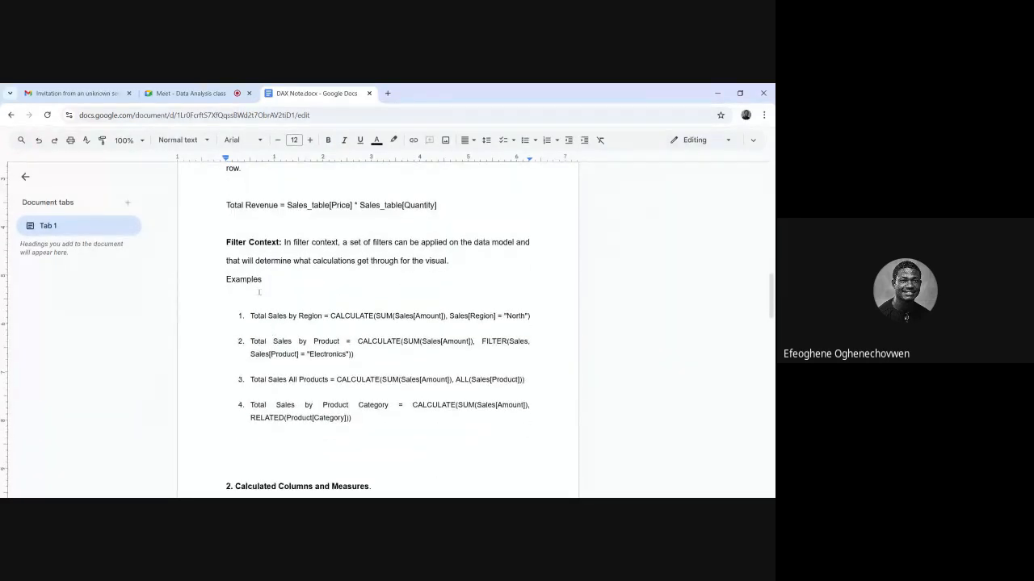
pyautogui.moveTo(266, 286); pyautogui.dragTo(226, 242)
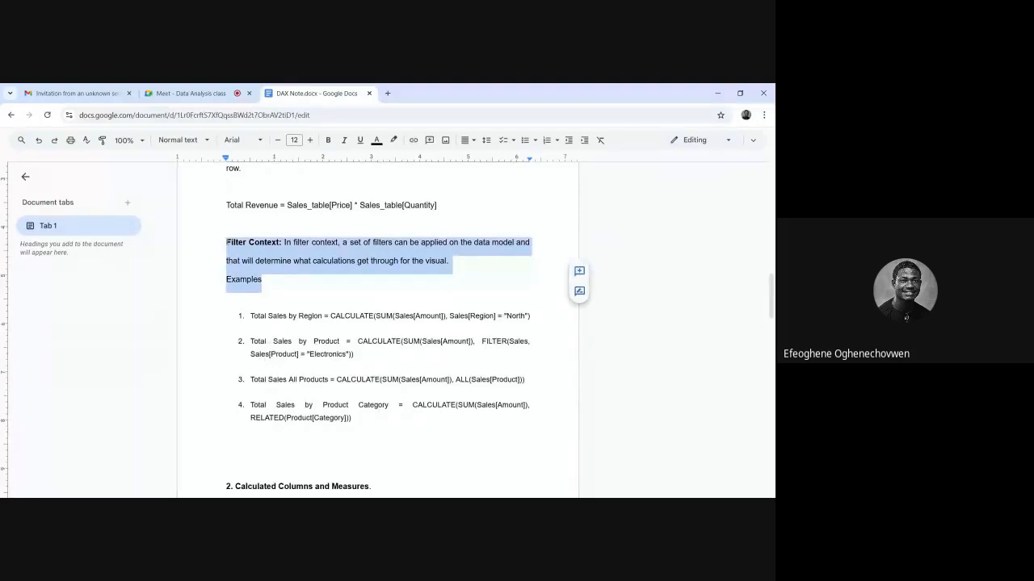
pyautogui.click(266, 265)
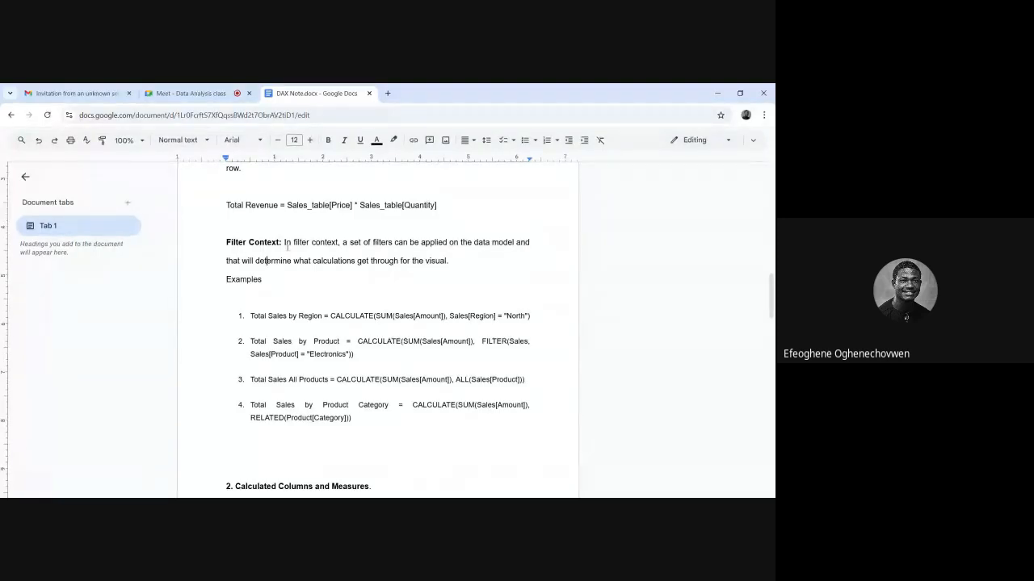
pyautogui.moveTo(343, 242); pyautogui.dragTo(519, 258)
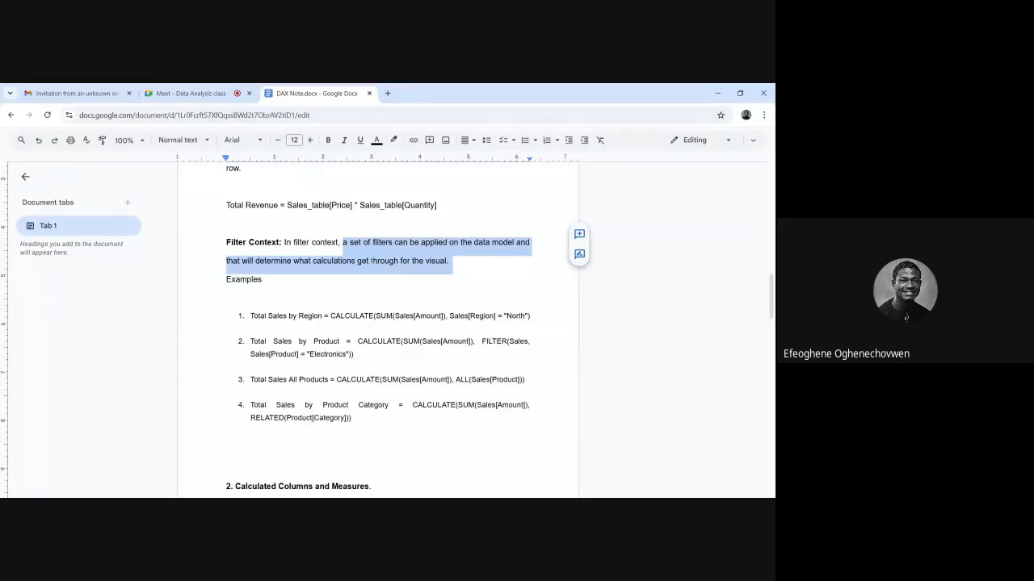
# Step: Highlight the end of the Filter Context definition, "through for the visual", and move on to the Total Sales by Region example
pyautogui.click(369, 261)
pyautogui.moveTo(369, 261); pyautogui.dragTo(464, 271)
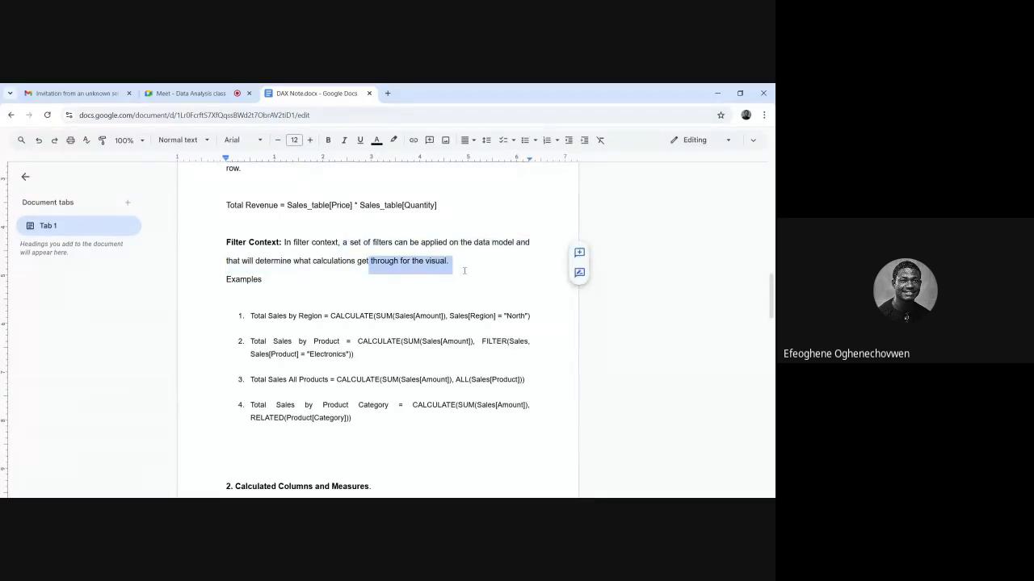
pyautogui.click(361, 316)
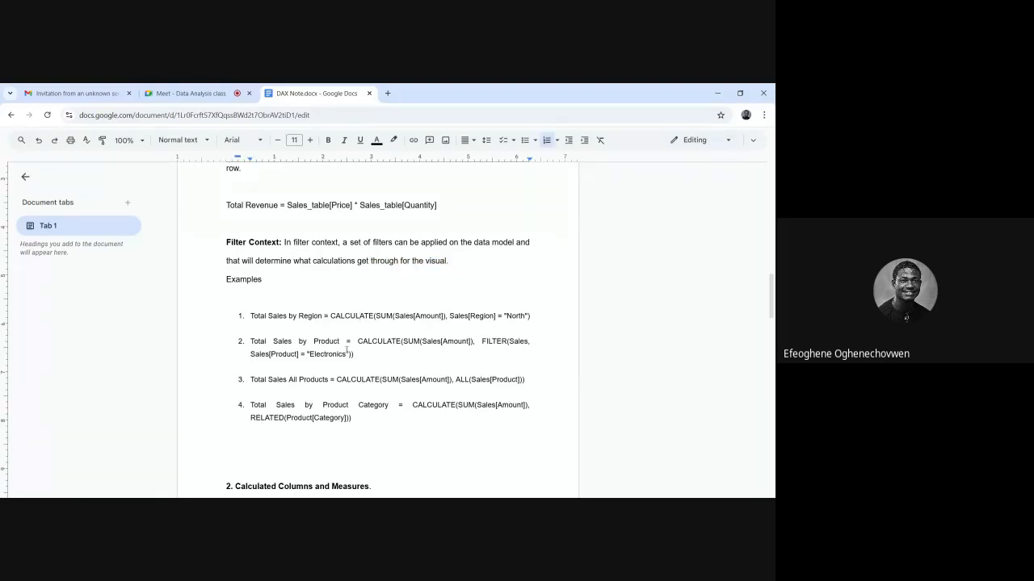
# Step: Read the Calculated Measure versus Calculated Column table, highlighting its rows on filtering and on filter or row context
pyautogui.scroll(-5, 347, 350)
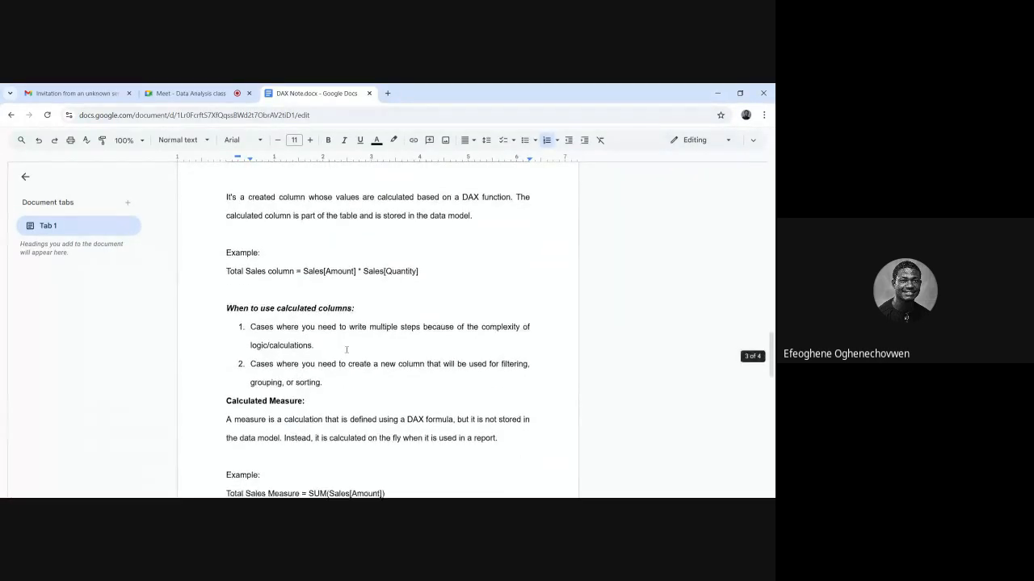
pyautogui.scroll(-6, 346, 350)
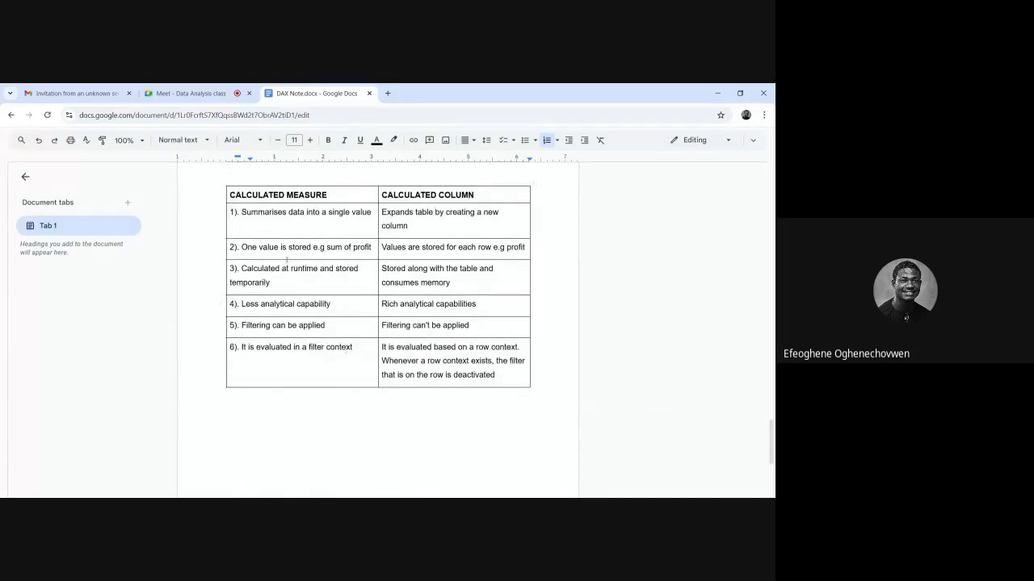
pyautogui.scroll(2, 287, 259)
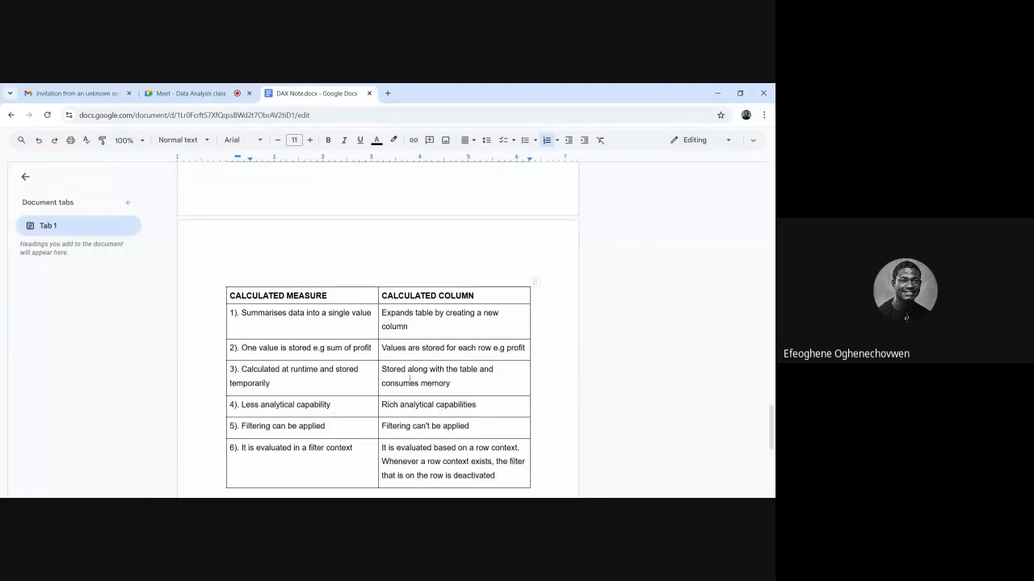
pyautogui.scroll(-1, 305, 369)
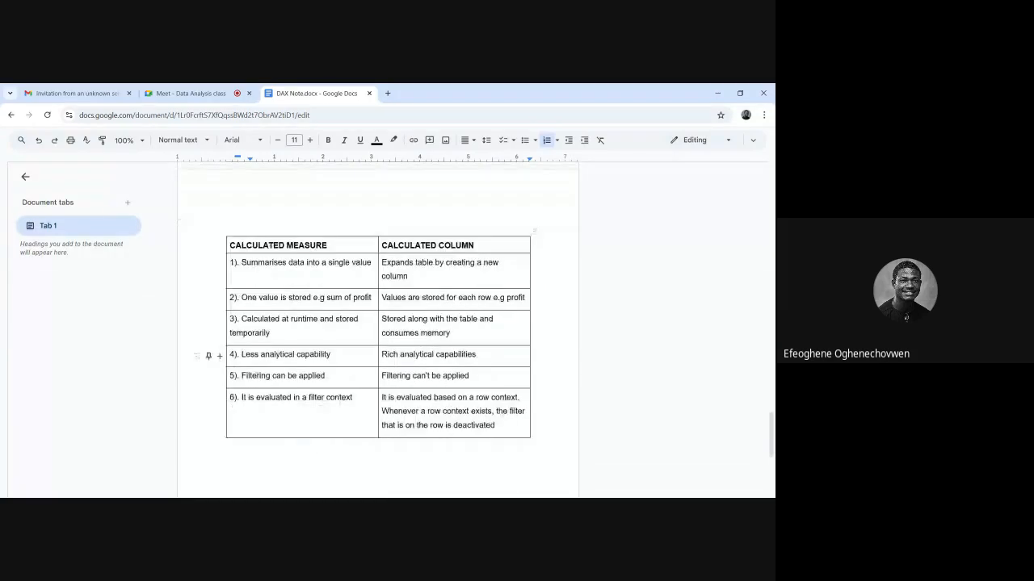
pyautogui.moveTo(241, 375); pyautogui.dragTo(331, 376)
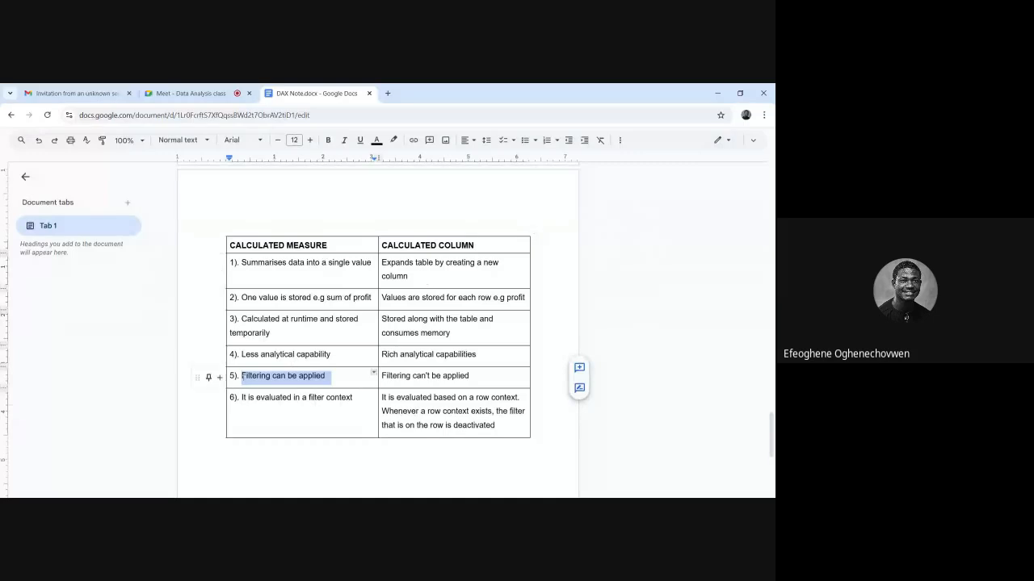
pyautogui.click(308, 375)
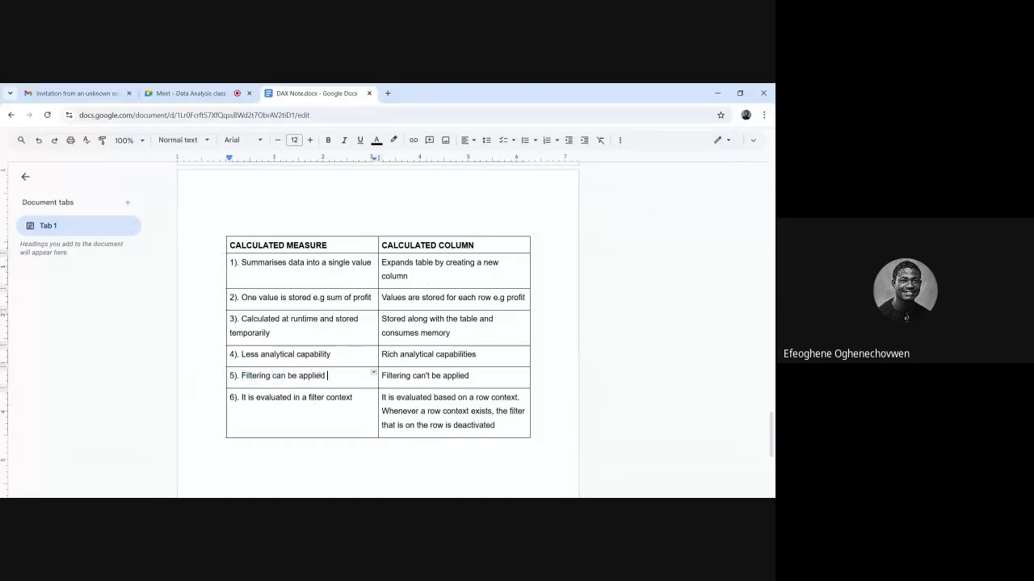
pyautogui.moveTo(241, 375); pyautogui.dragTo(484, 376)
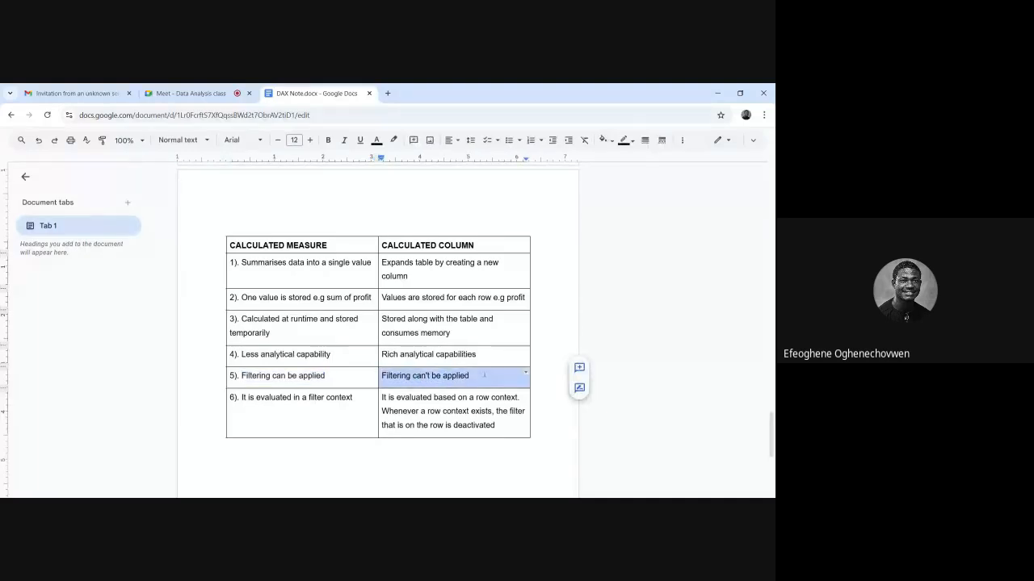
pyautogui.click(480, 377)
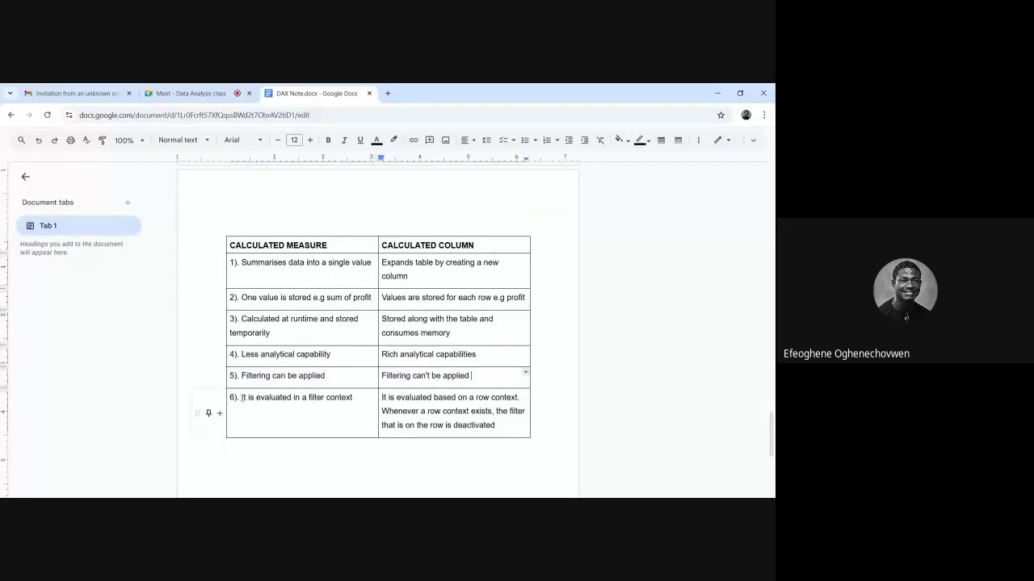
pyautogui.moveTo(241, 398); pyautogui.dragTo(523, 402)
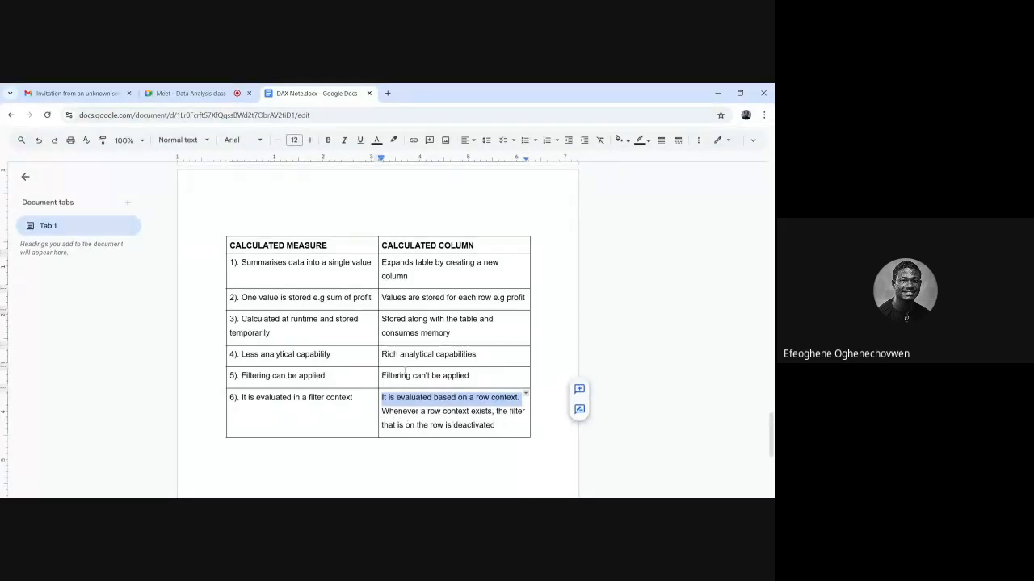
pyautogui.scroll(1, 405, 372)
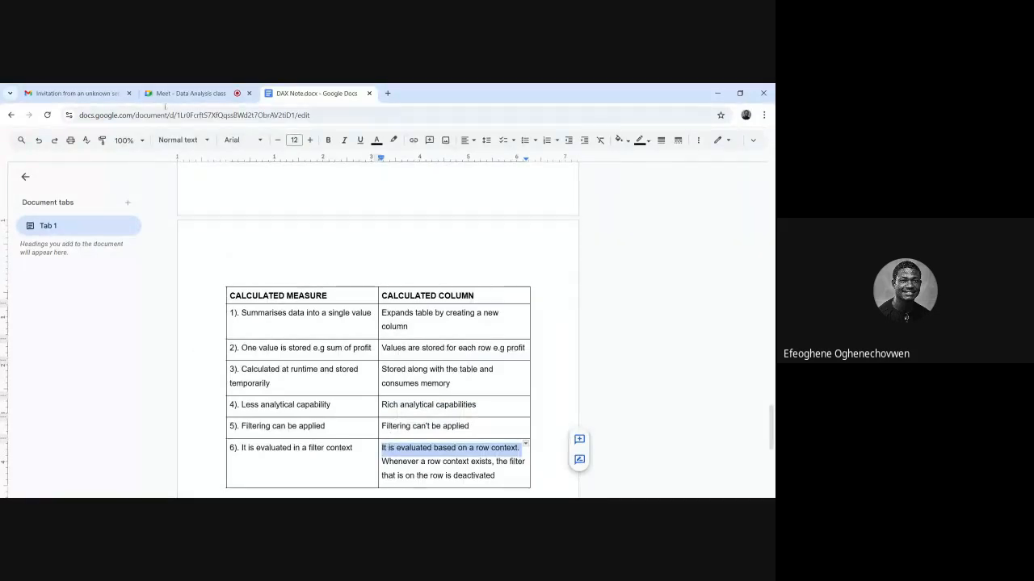
# Step: Switch to the Google Meet call and present the DAX Class - Copy Power BI window instead
pyautogui.click(167, 94)
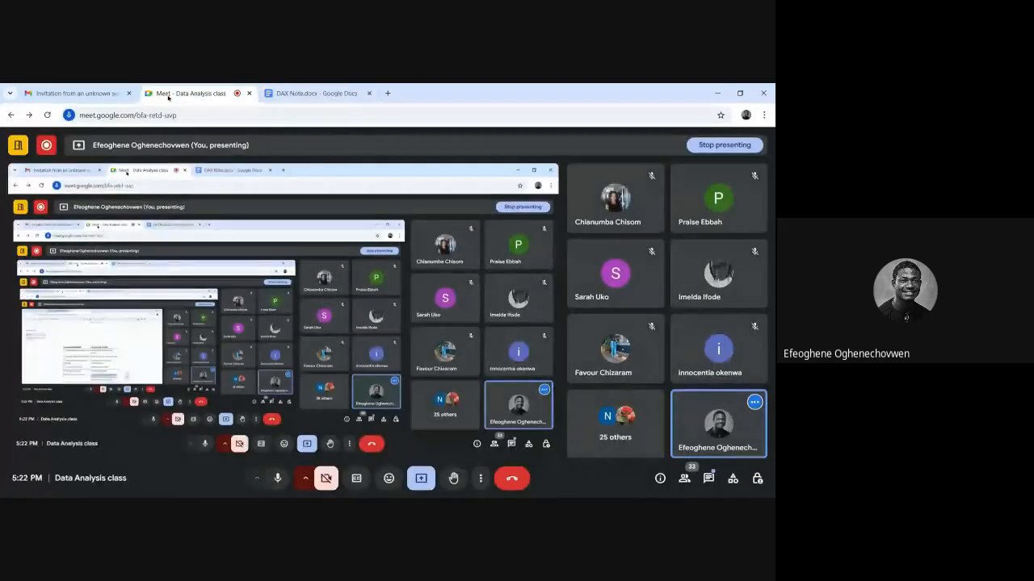
pyautogui.click(422, 479)
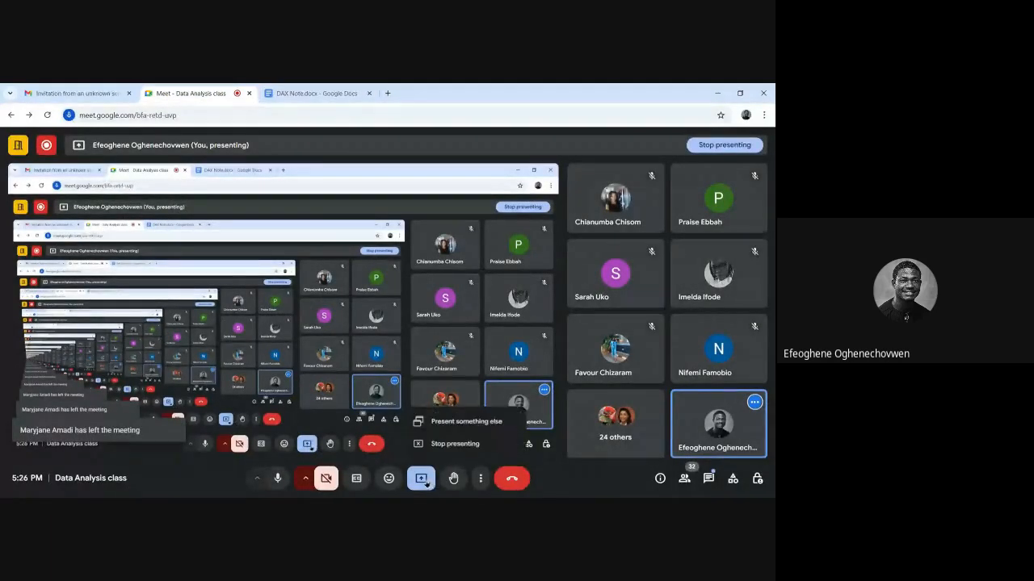
pyautogui.click(456, 419)
pyautogui.click(385, 173)
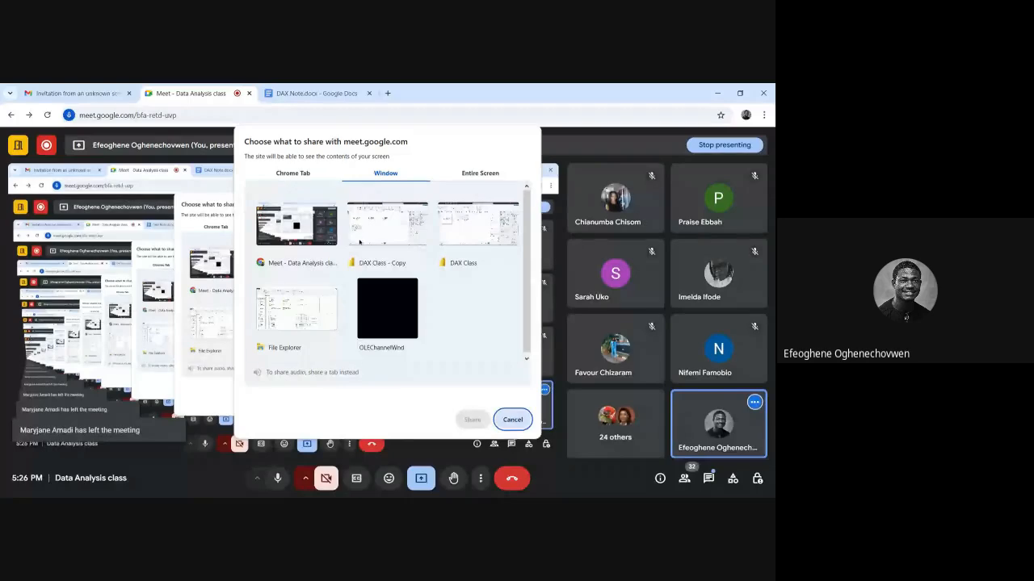
pyautogui.click(387, 230)
pyautogui.click(473, 419)
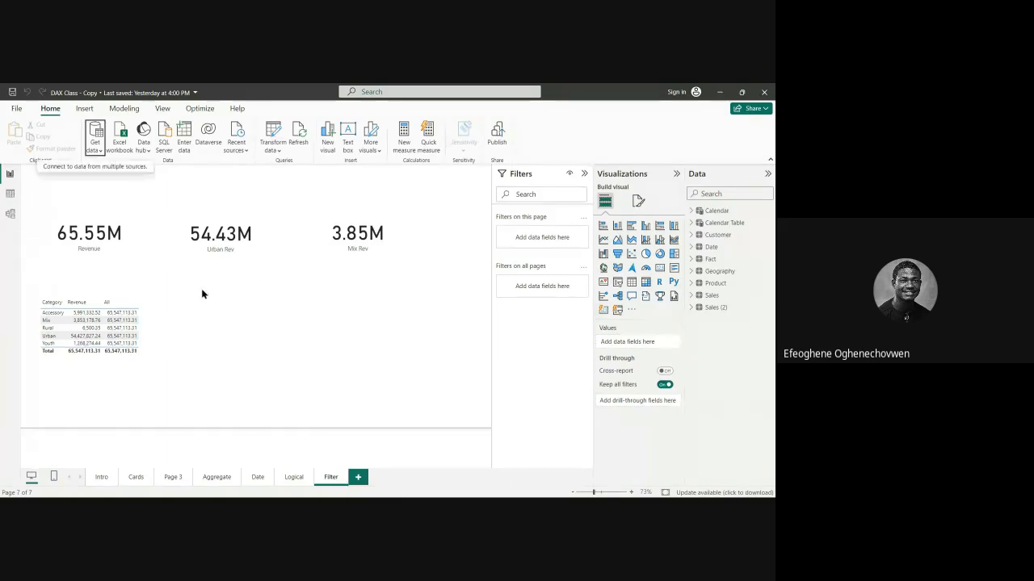
# Step: Copy the Revenue card visual from the Filter page and paste it onto a new report page
pyautogui.click(142, 262)
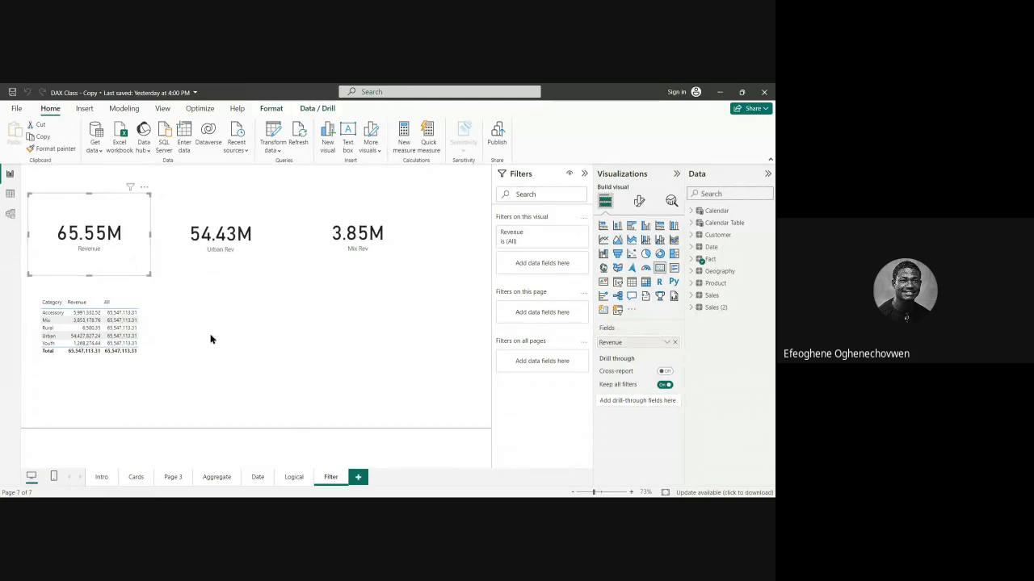
pyautogui.rightClick(137, 262)
pyautogui.moveTo(161, 289)
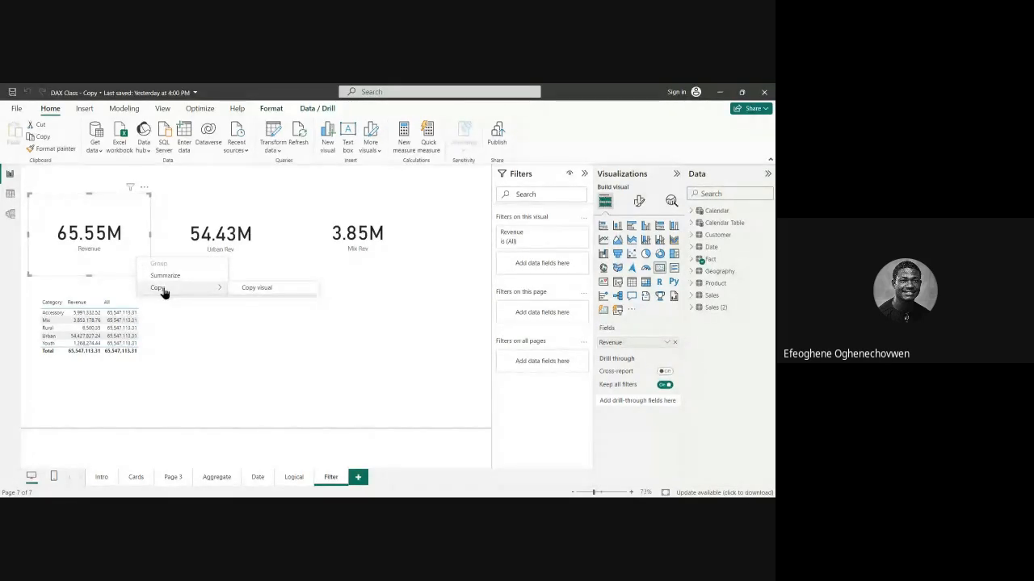
pyautogui.click(252, 288)
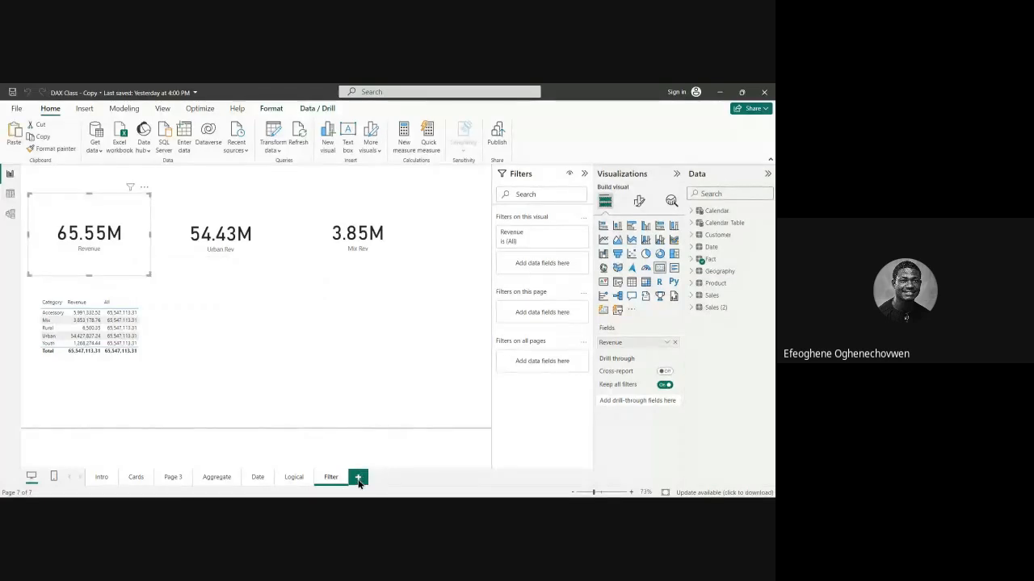
pyautogui.click(358, 477)
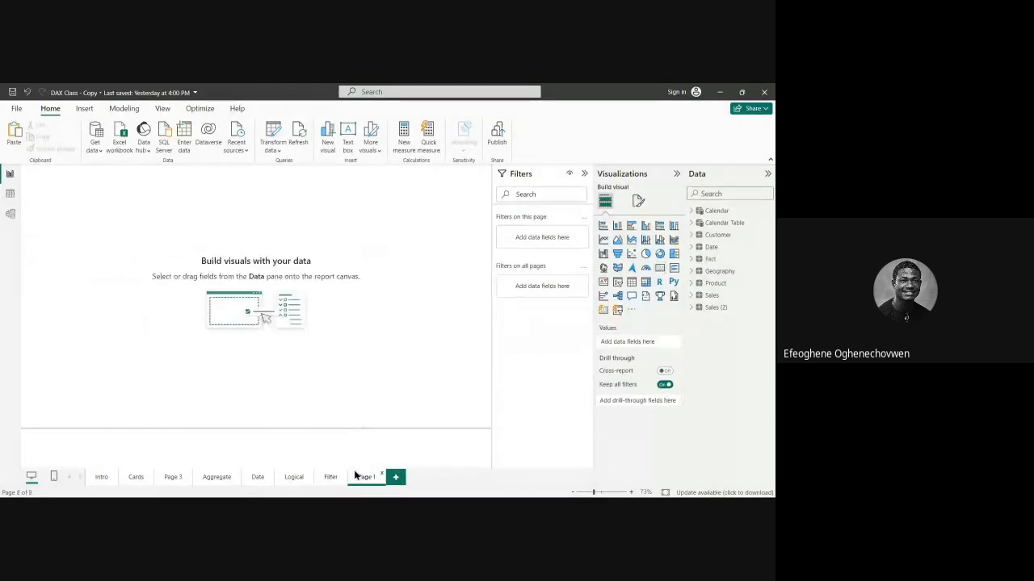
pyautogui.hotkey('ctrl', 'v')
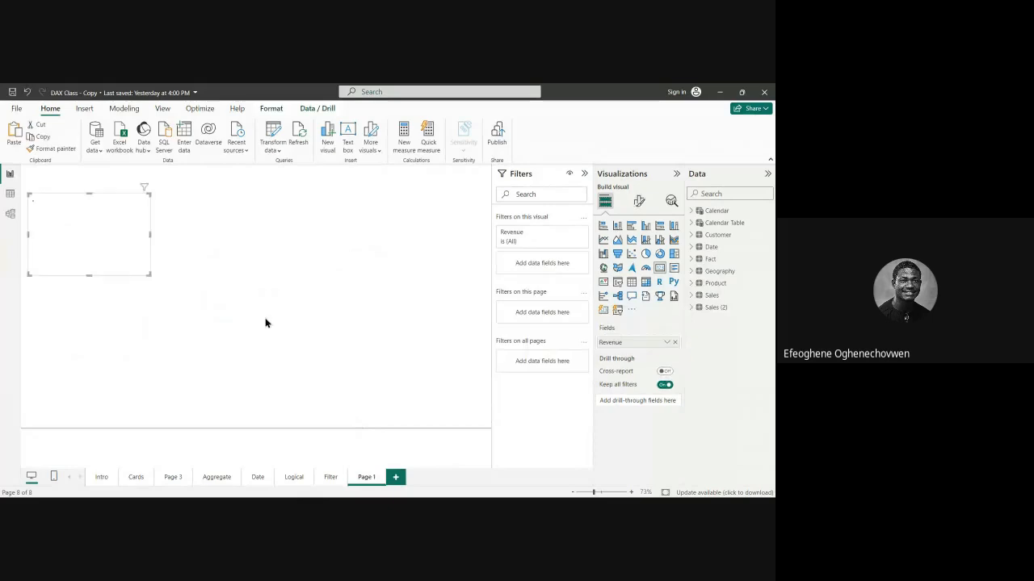
# Step: Rename the new report page as Filter Contd
pyautogui.rightClick(367, 477)
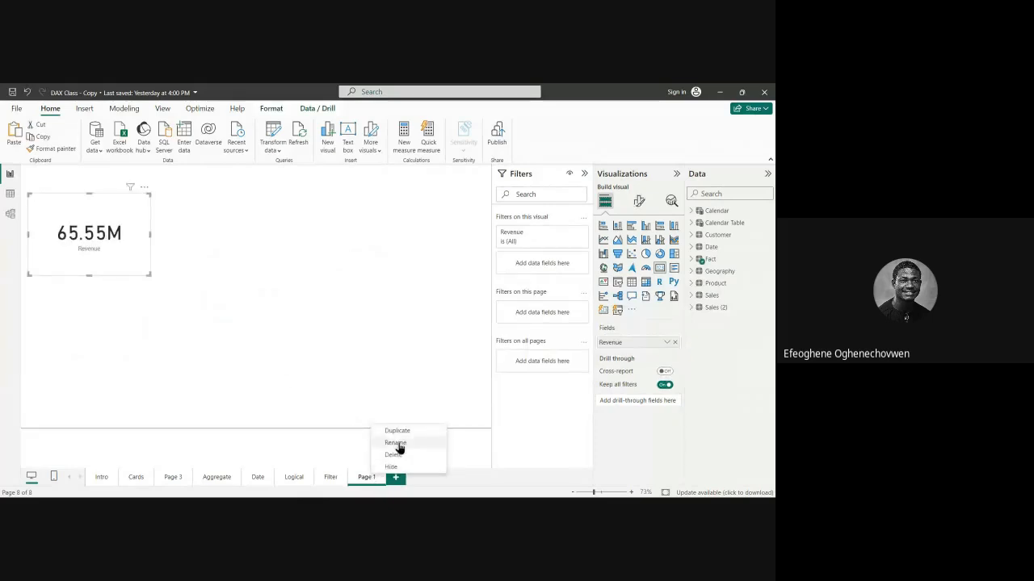
pyautogui.click(398, 448)
pyautogui.write('F')
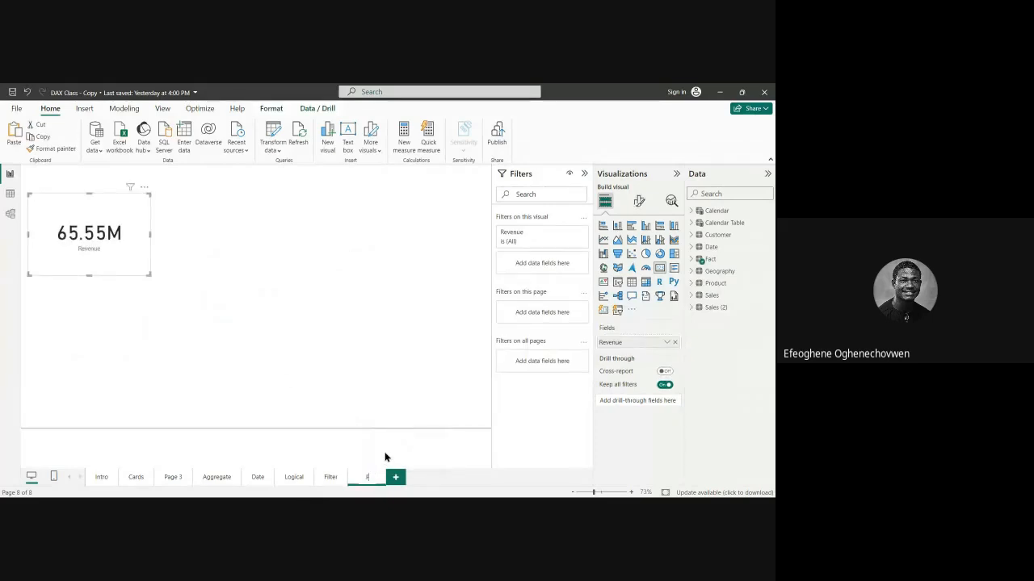
pyautogui.write('ilter')
pyautogui.write(' Co')
pyautogui.write('ntd')
pyautogui.press('Return')
# Step: Turn on the shadow effect for the Revenue card and deselect the card
pyautogui.click(642, 206)
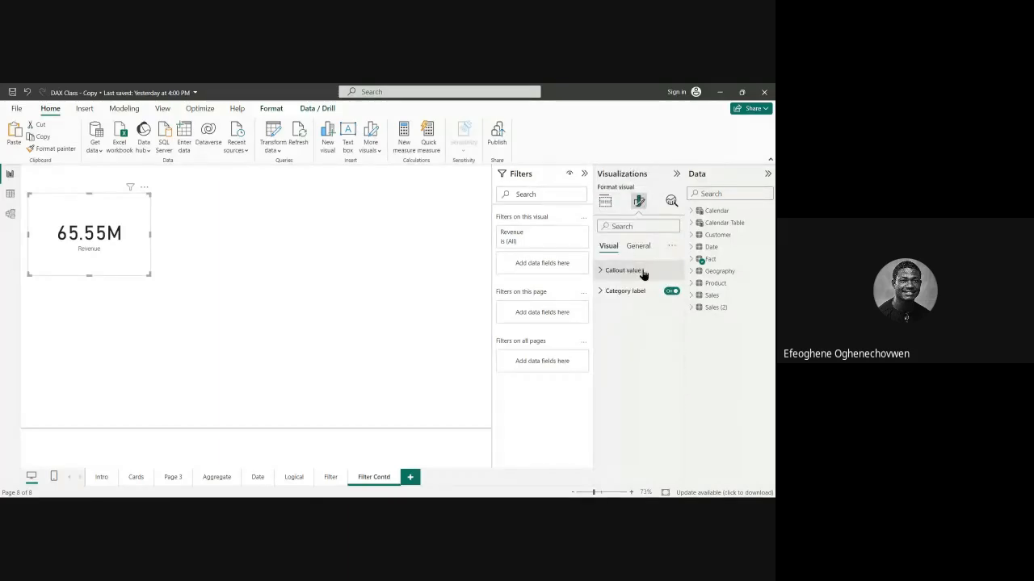
pyautogui.click(638, 246)
pyautogui.click(623, 313)
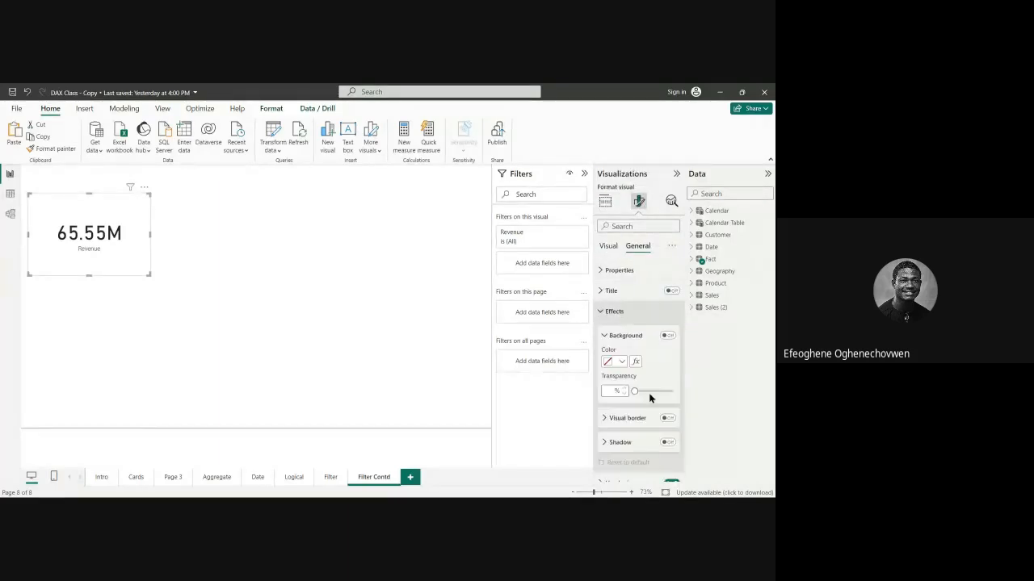
pyautogui.scroll(-1, 650, 393)
pyautogui.scroll(-1, 645, 428)
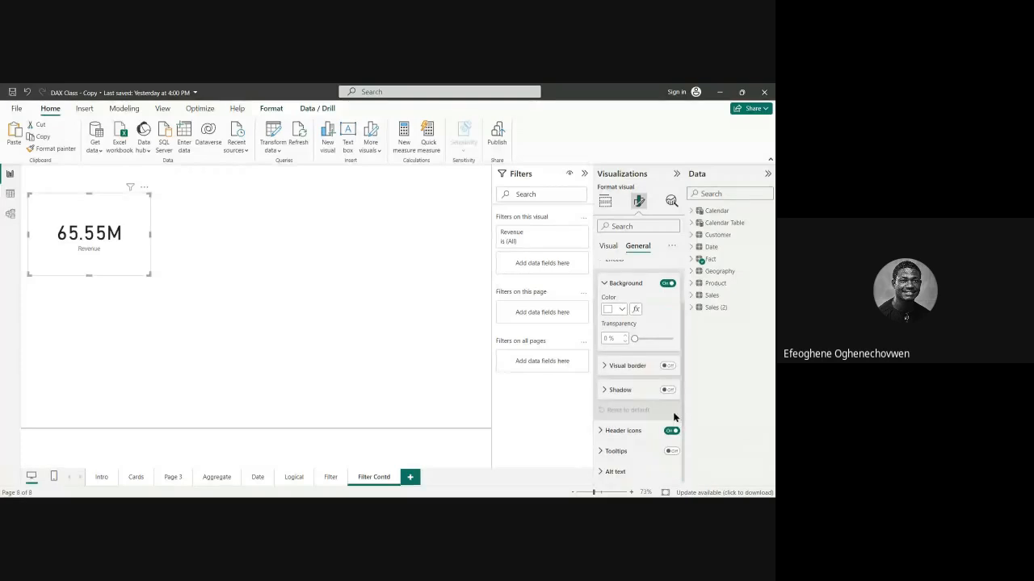
pyautogui.click(670, 392)
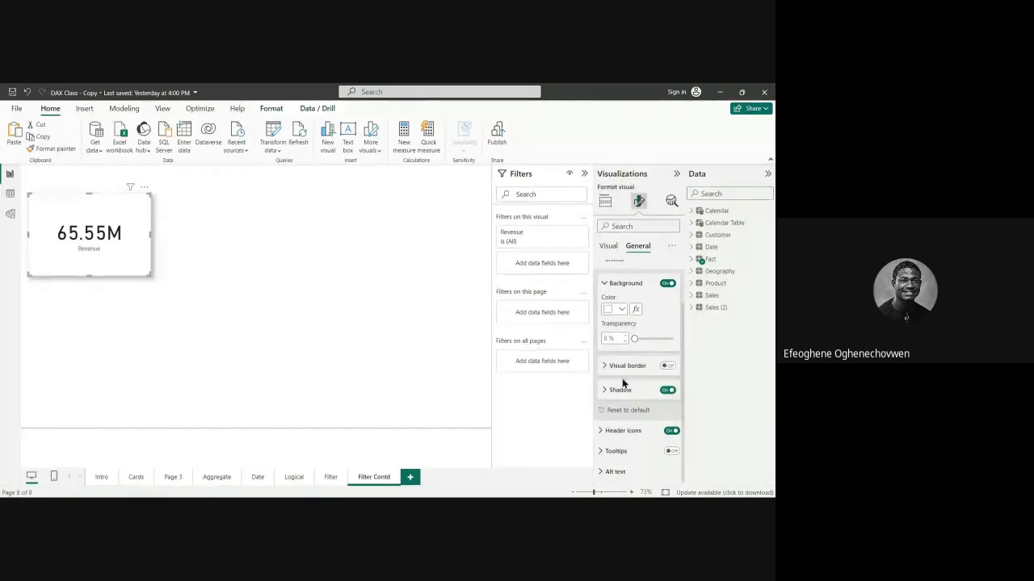
pyautogui.click(186, 283)
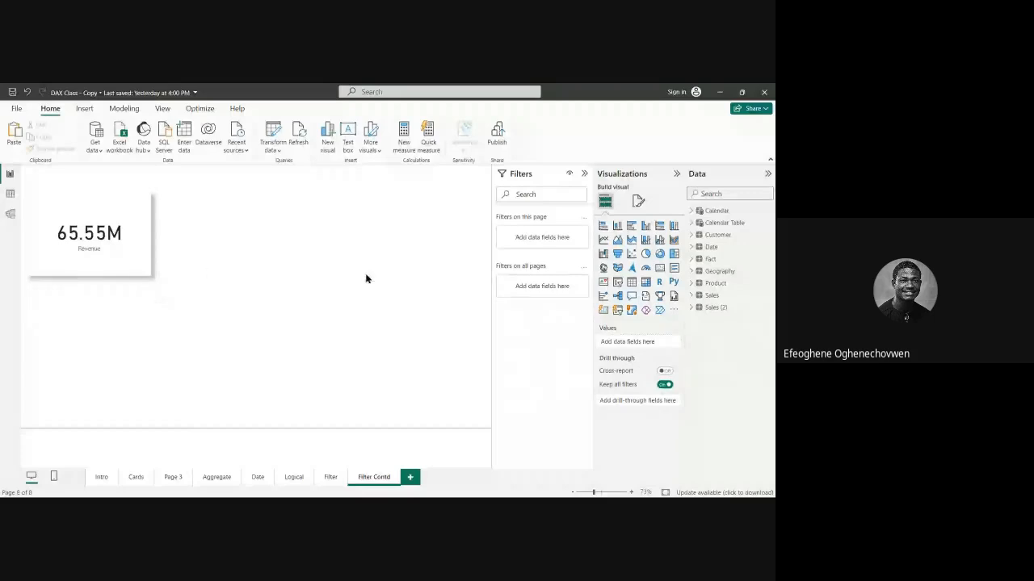
# Step: Shift the Revenue card slightly up on the page and place a new empty table visual beside it
pyautogui.click(121, 241)
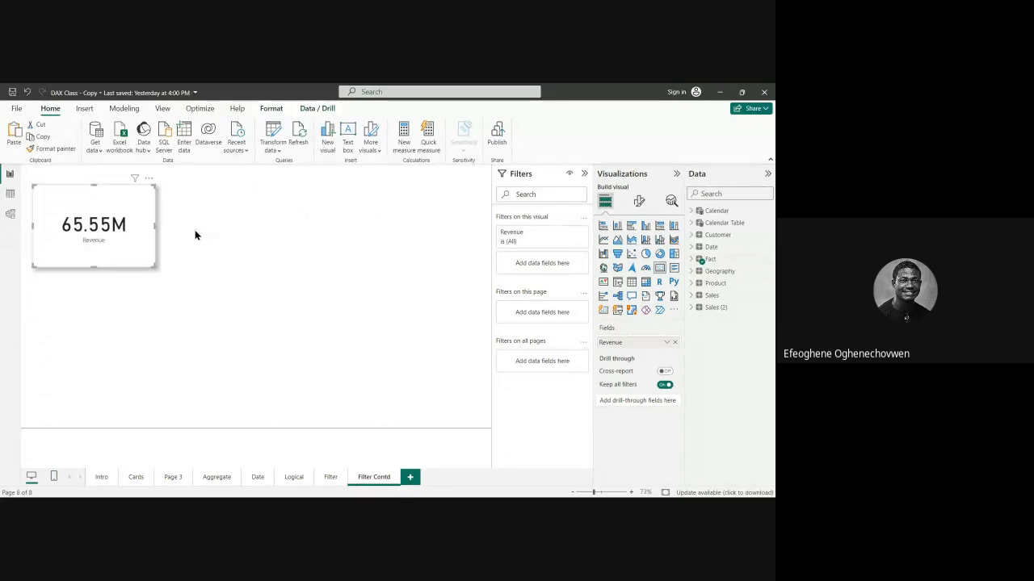
pyautogui.click(227, 247)
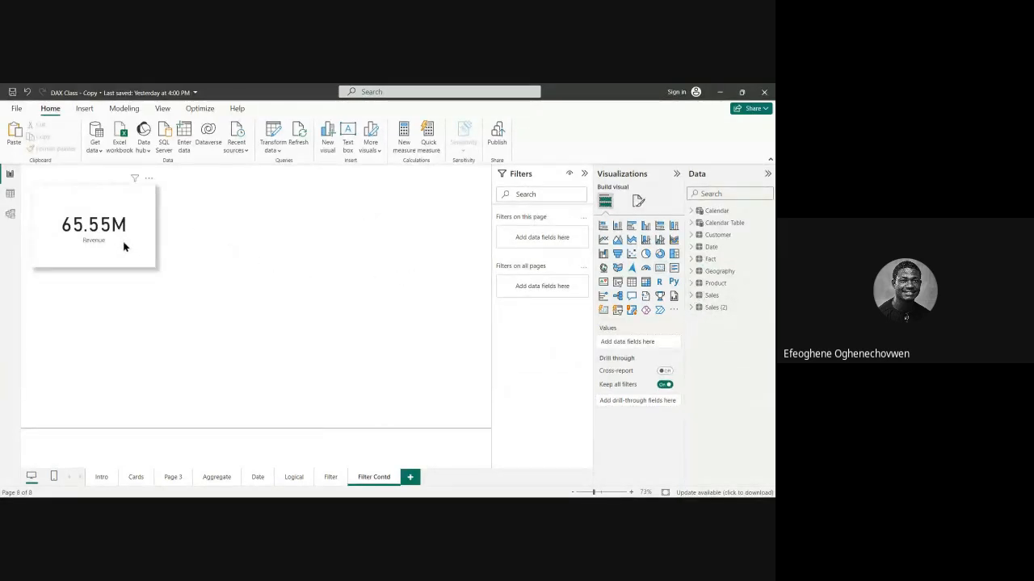
pyautogui.click(632, 285)
pyautogui.moveTo(64, 285); pyautogui.dragTo(273, 228)
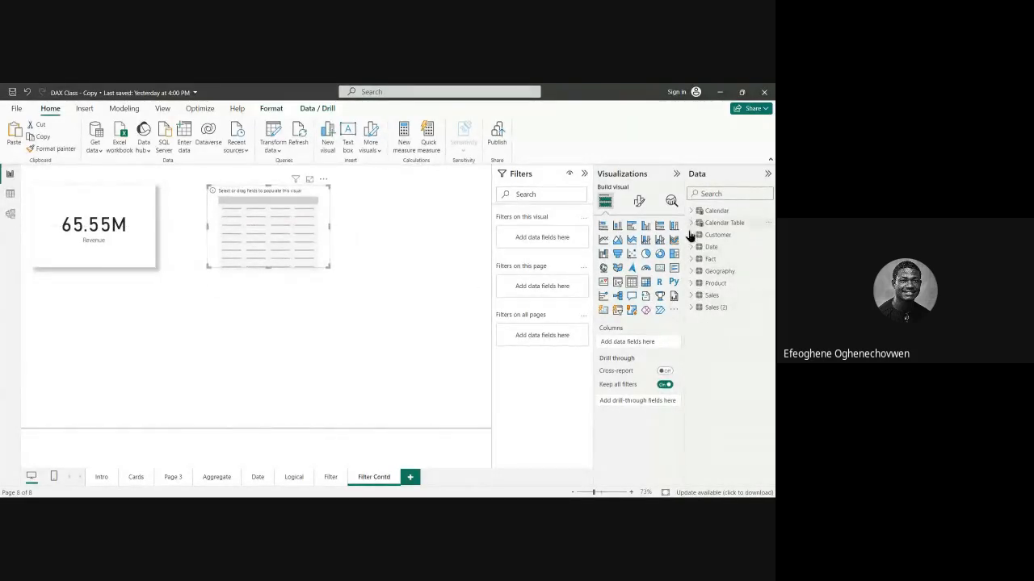
# Step: Add the Revenue measure from the Fact table to the new table visual
pyautogui.click(698, 259)
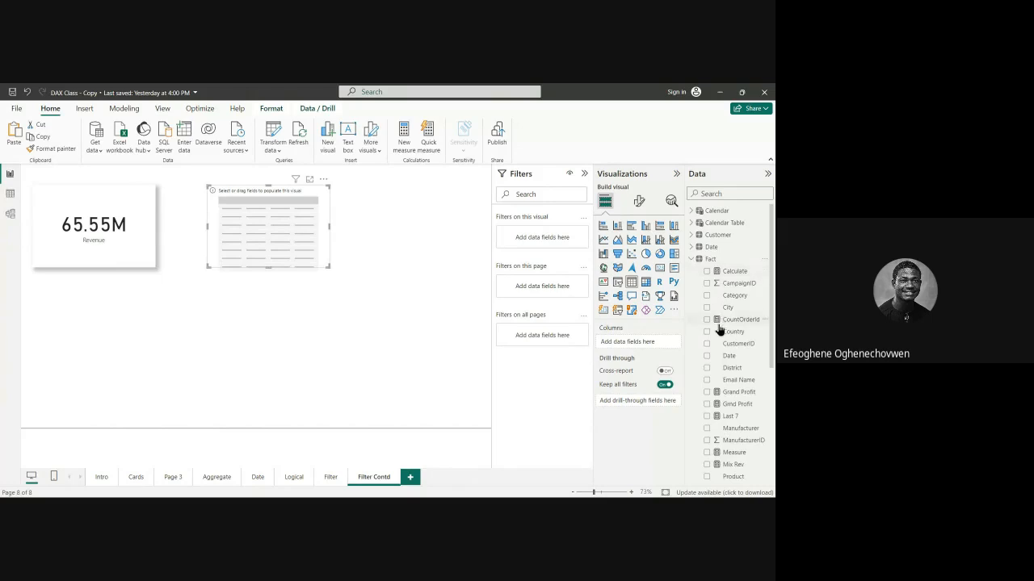
pyautogui.scroll(-5, 715, 339)
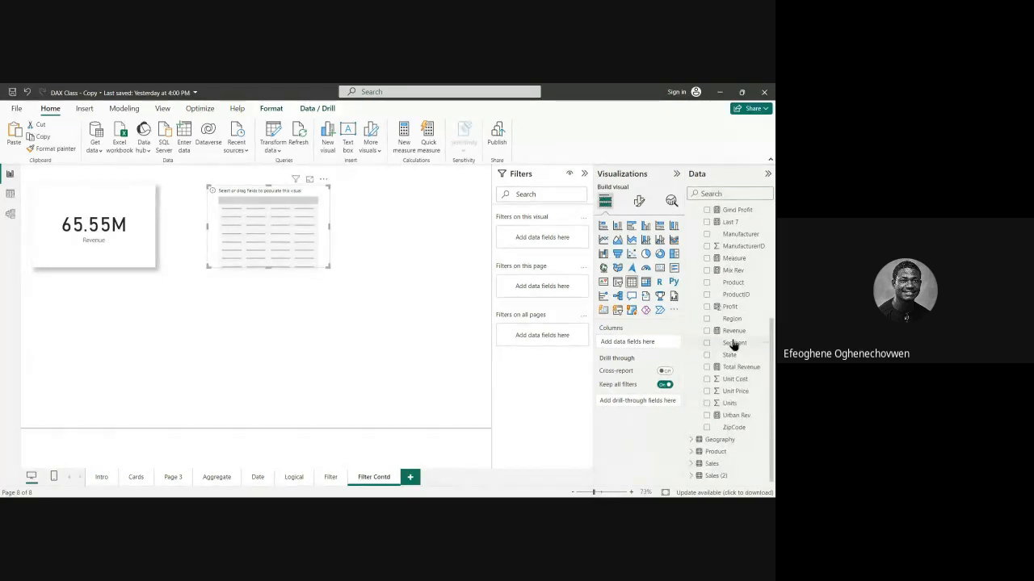
pyautogui.moveTo(733, 331); pyautogui.dragTo(288, 246)
pyautogui.click(706, 331)
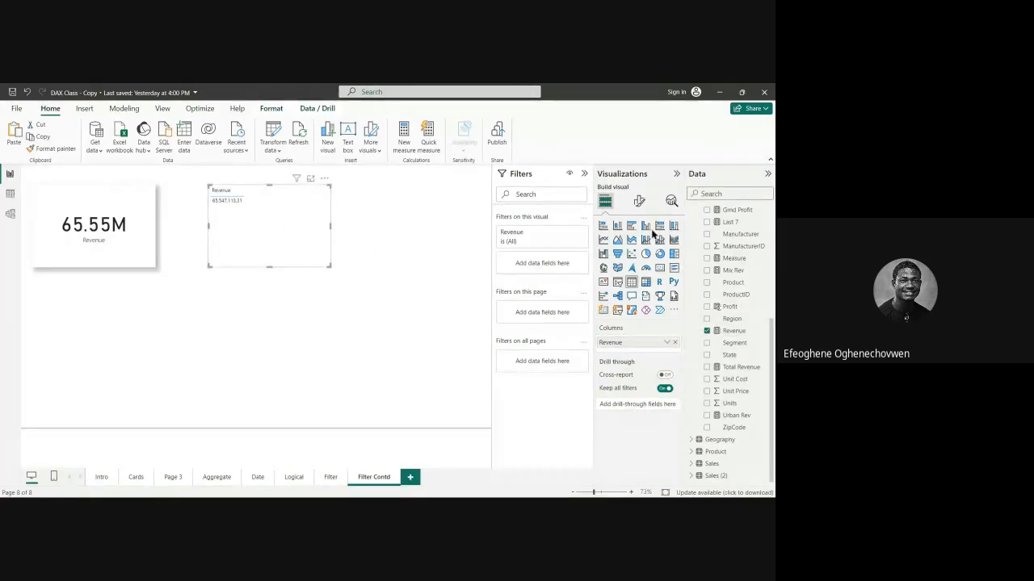
# Step: Turn on the shadow effect for the Revenue table visual and shift it slightly closer to the Revenue card
pyautogui.click(639, 201)
pyautogui.click(637, 246)
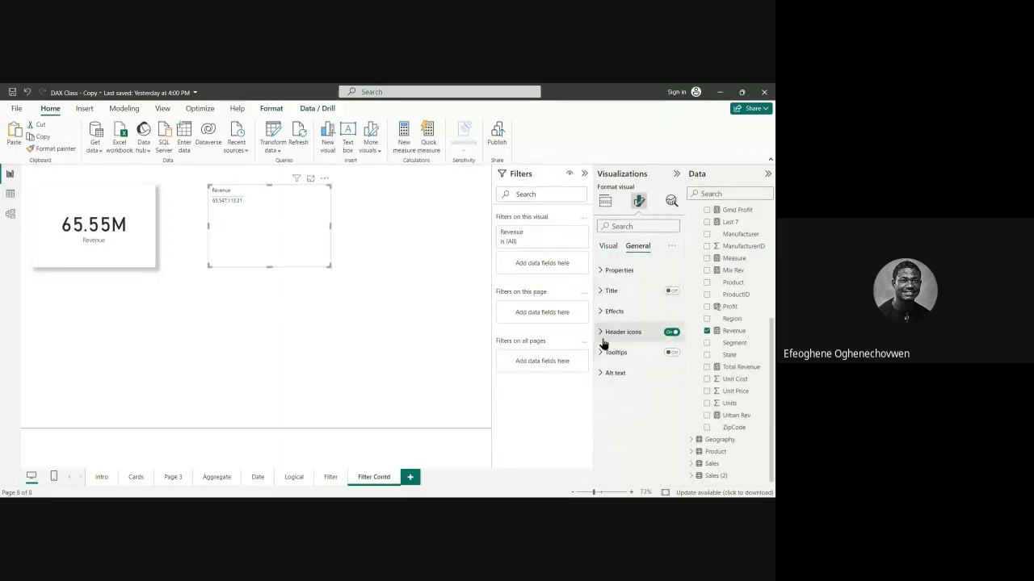
pyautogui.click(602, 313)
pyautogui.scroll(-2, 661, 350)
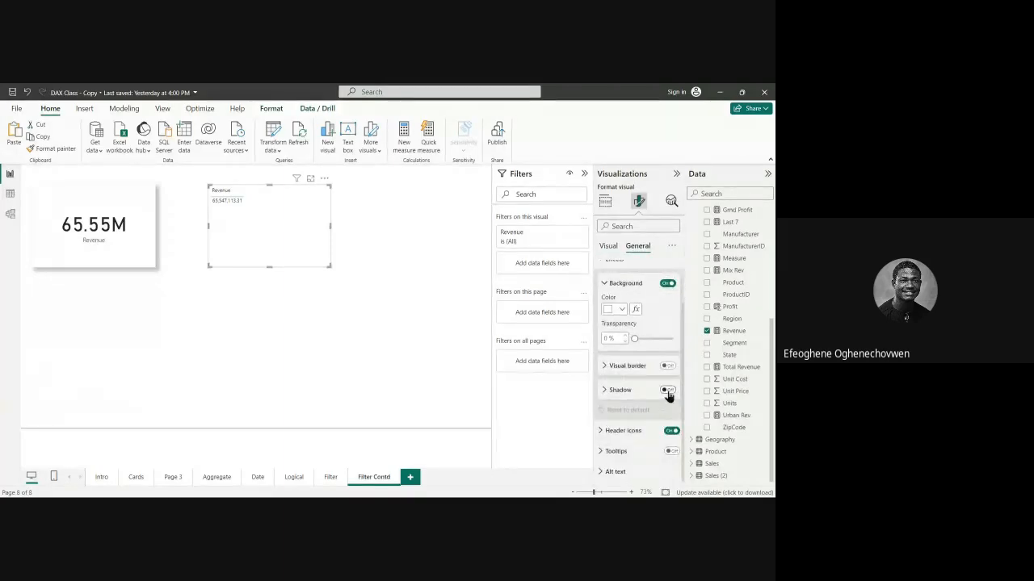
pyautogui.click(667, 391)
pyautogui.click(326, 265)
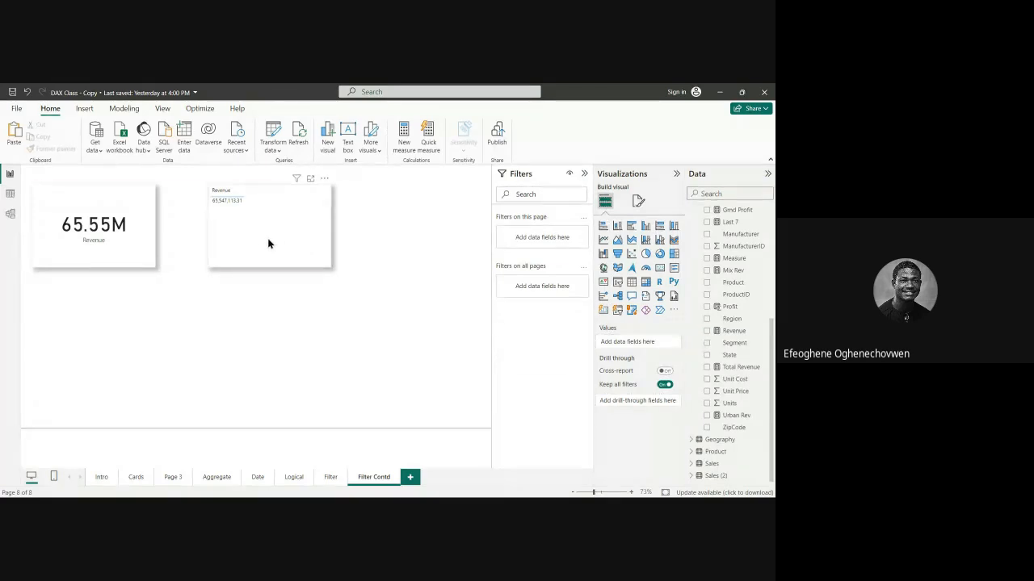
pyautogui.moveTo(267, 242); pyautogui.dragTo(257, 244)
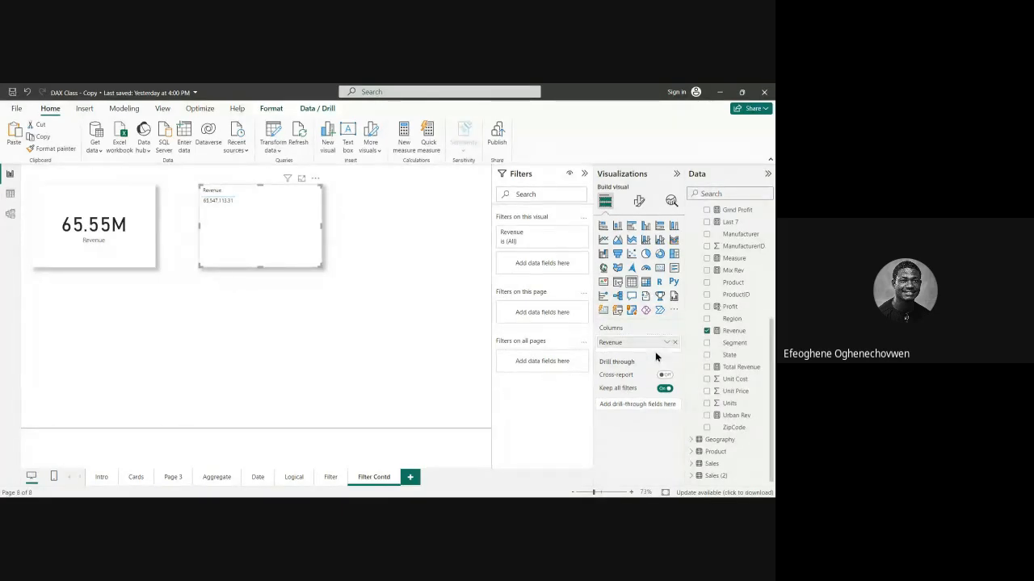
# Step: Display the DAX formula of the Revenue measure and collapse the Fact table's field list
pyautogui.click(734, 331)
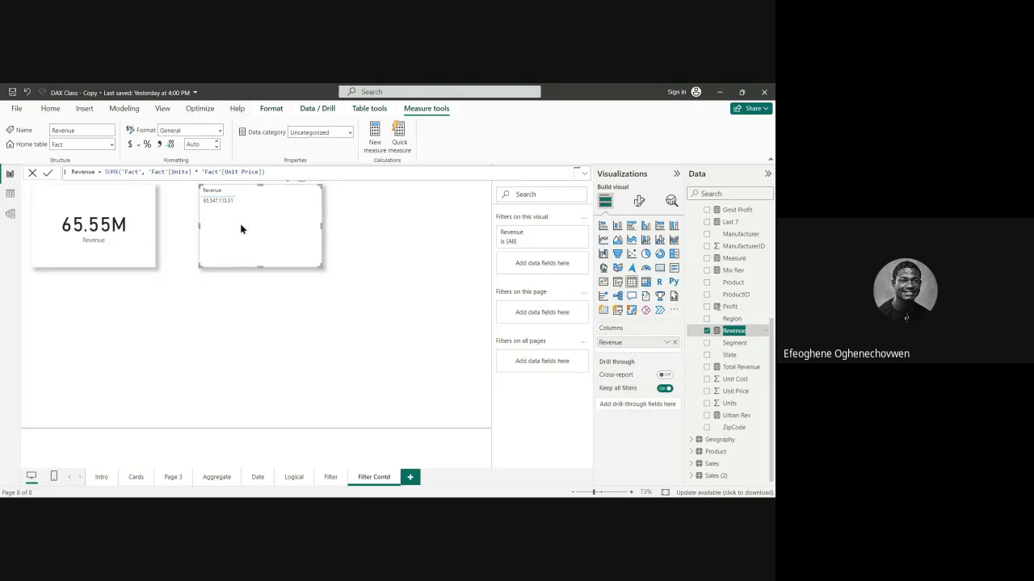
pyautogui.click(273, 223)
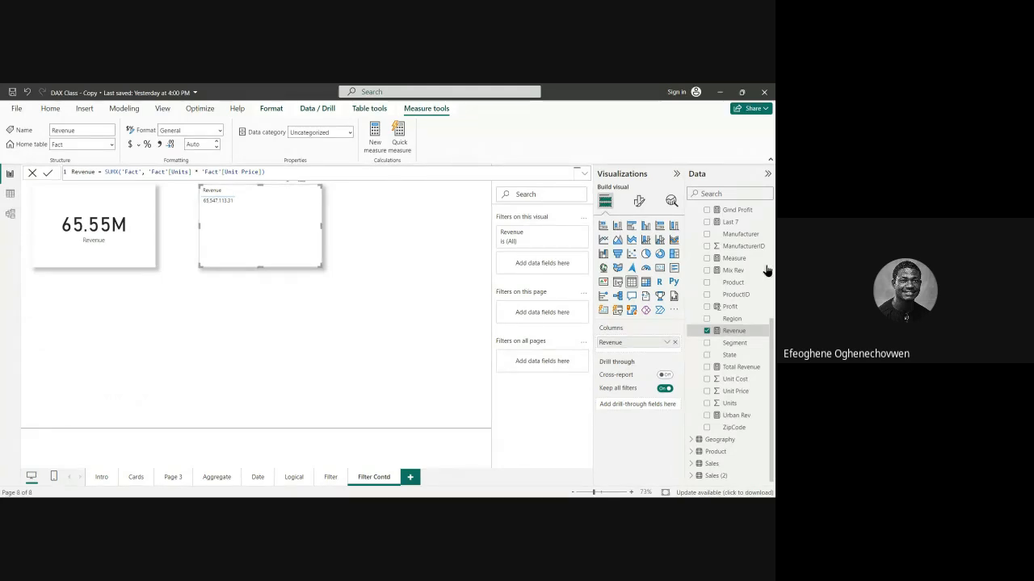
pyautogui.scroll(5, 756, 270)
pyautogui.click(691, 262)
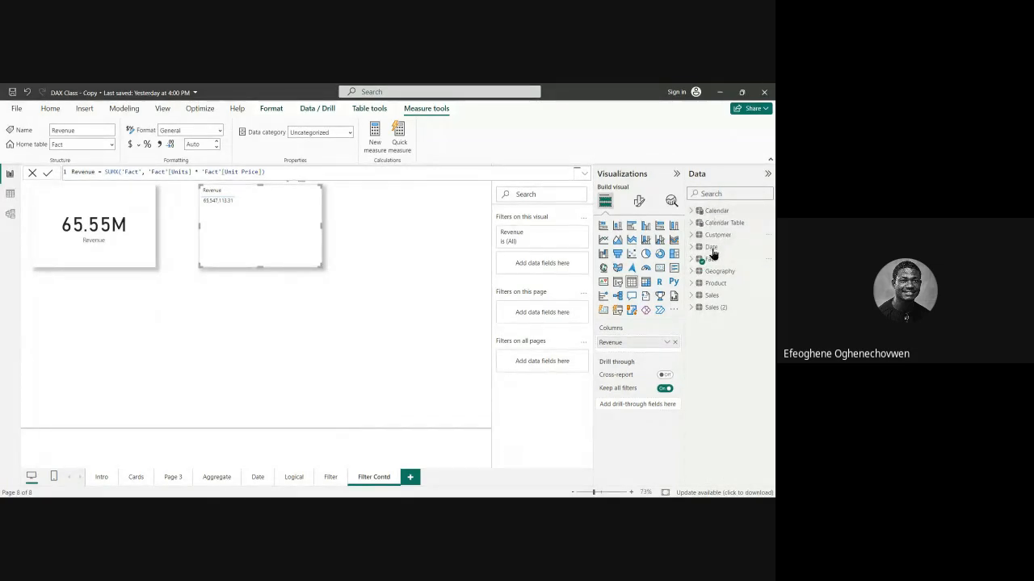
# Step: Review the distinct values of the Category column in the Product table's data without changing its filter
pyautogui.click(713, 283)
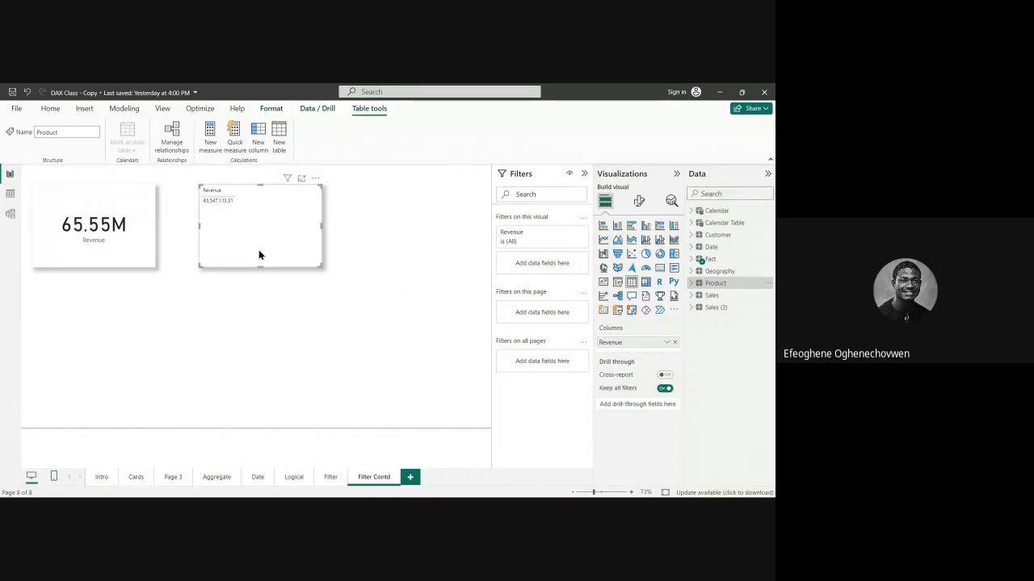
pyautogui.click(10, 195)
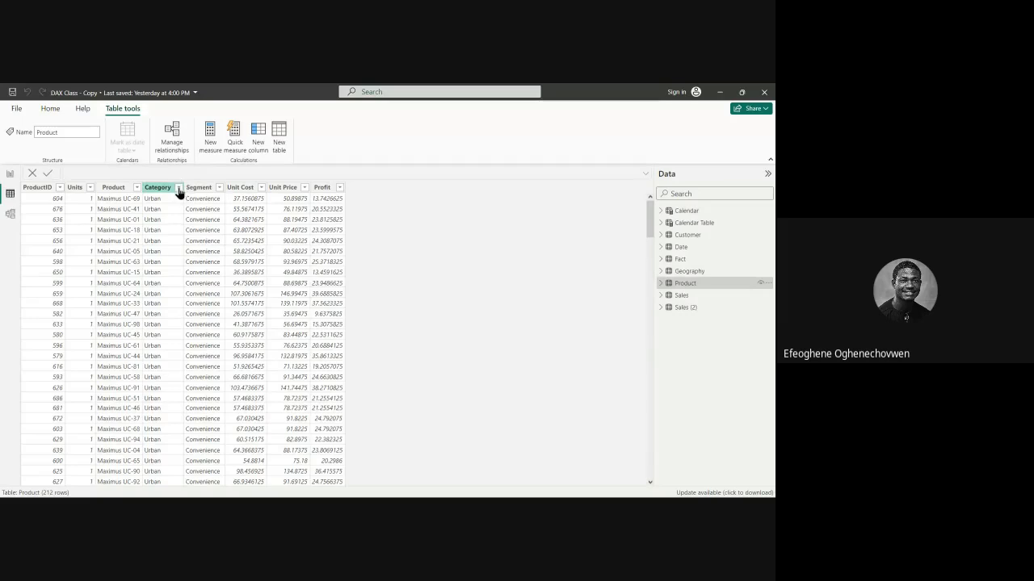
pyautogui.click(179, 187)
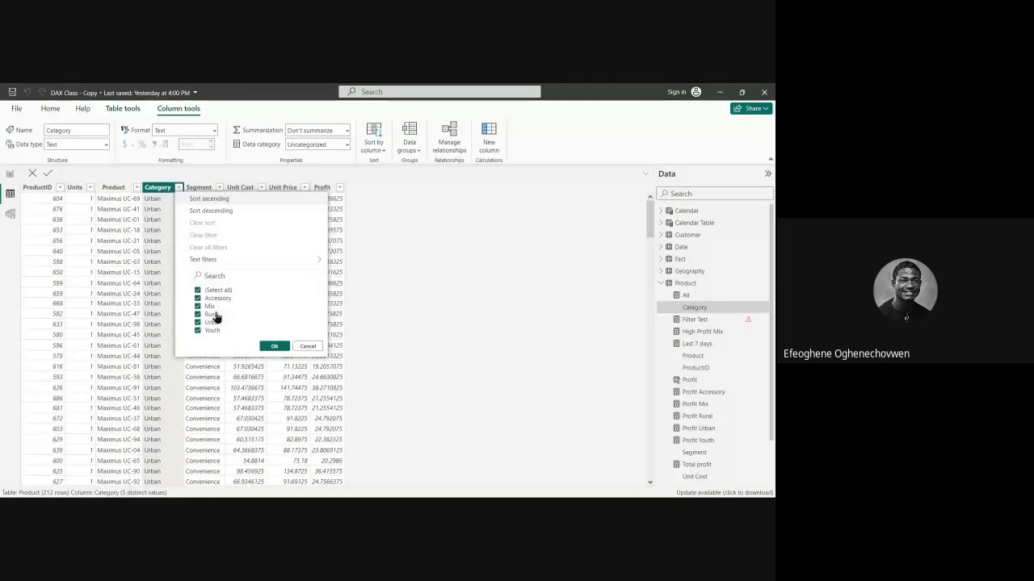
pyautogui.click(272, 346)
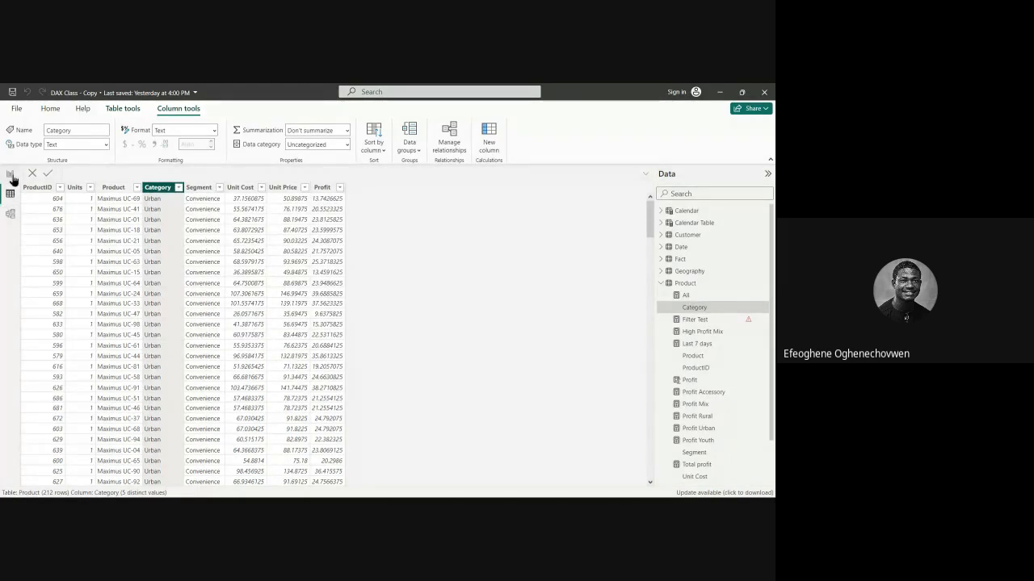
# Step: Add the Product table's Category field to the Revenue table visual on the report page and order it before Revenue
pyautogui.click(11, 175)
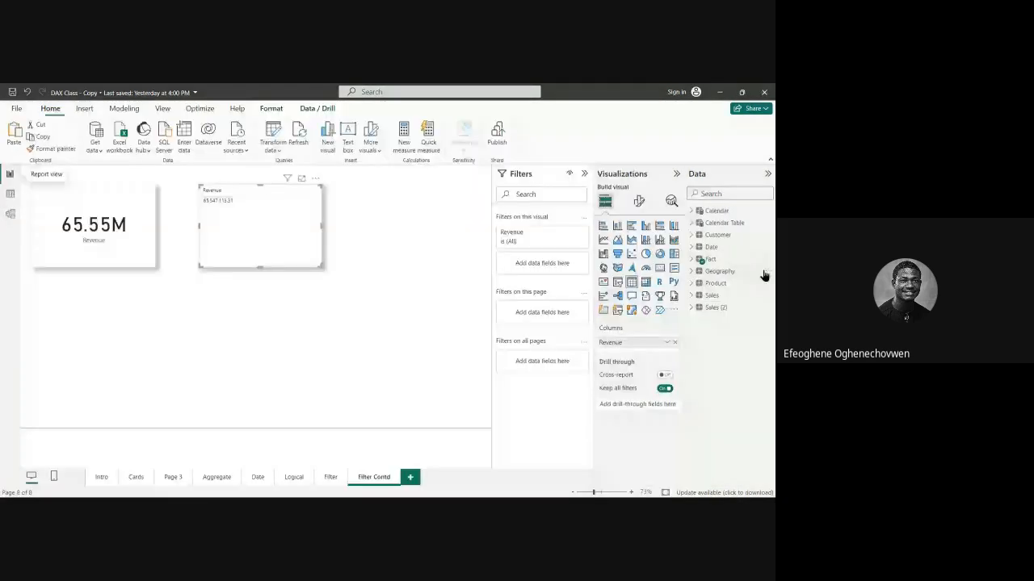
pyautogui.click(693, 283)
pyautogui.moveTo(732, 308); pyautogui.dragTo(281, 241)
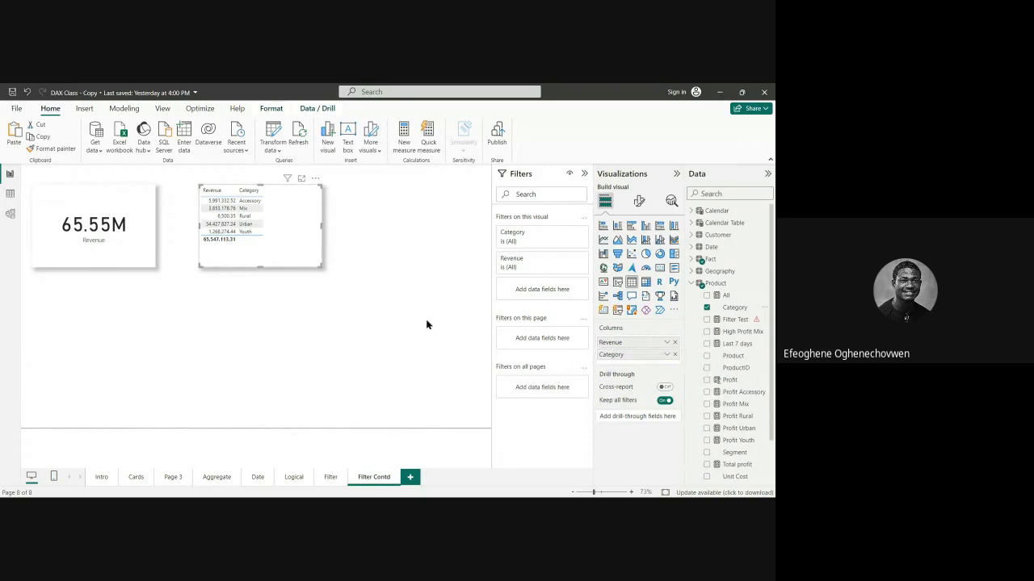
pyautogui.click(675, 355)
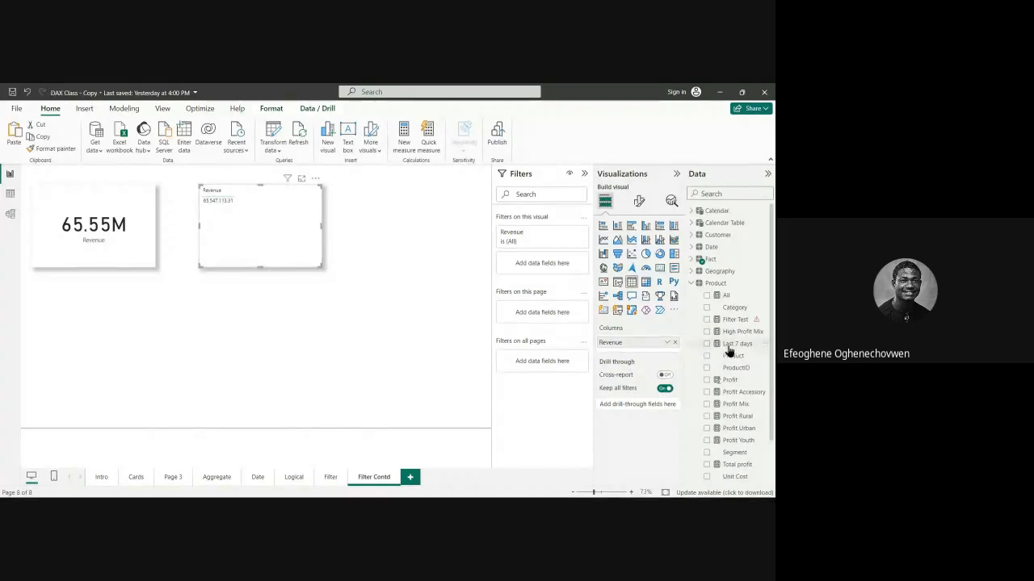
pyautogui.moveTo(741, 310); pyautogui.dragTo(285, 236)
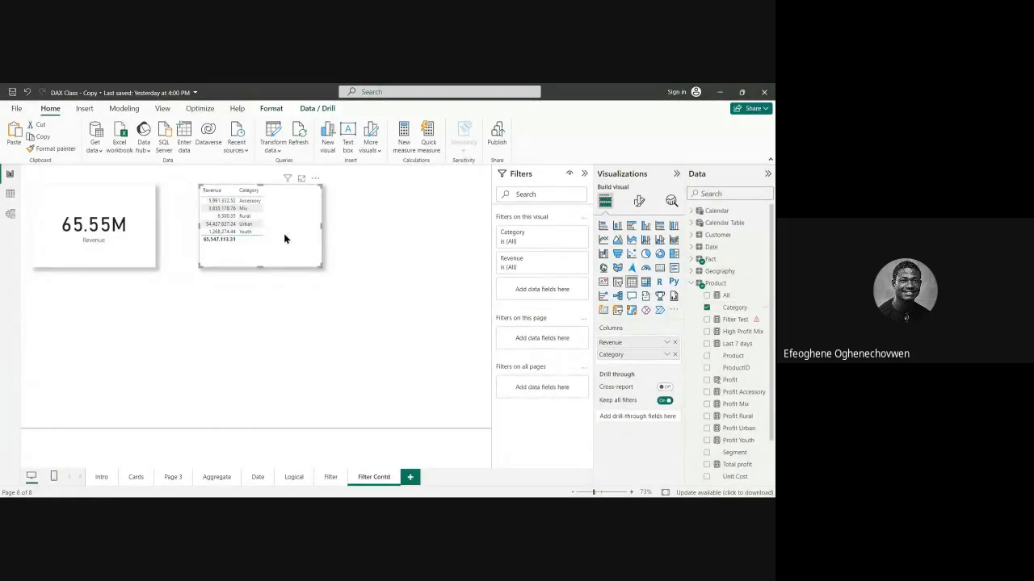
pyautogui.moveTo(641, 359); pyautogui.dragTo(638, 345)
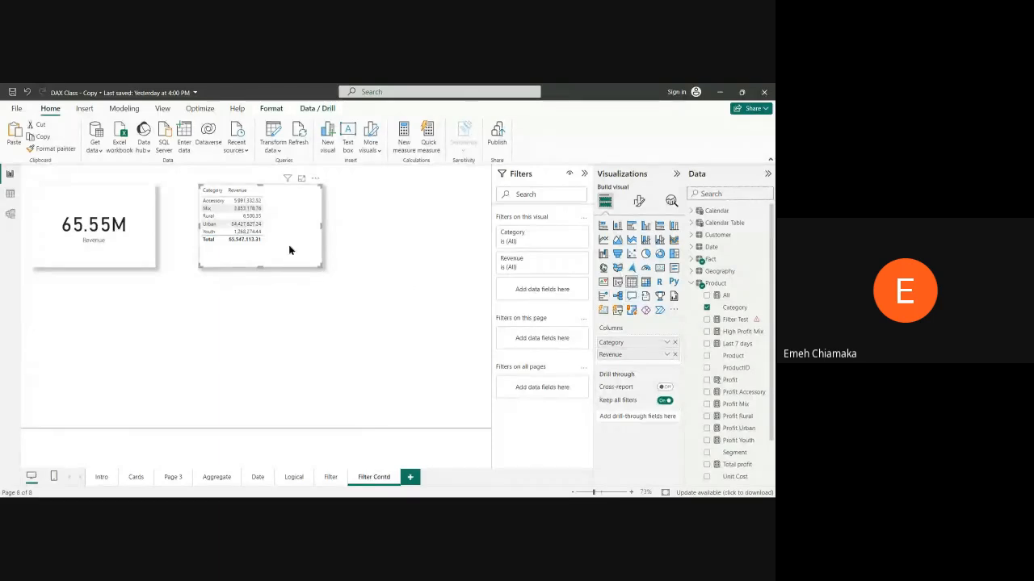
# Step: Move the Revenue card and the category table visual slightly lower on the page, aligned and closer together
pyautogui.moveTo(289, 245); pyautogui.dragTo(291, 268)
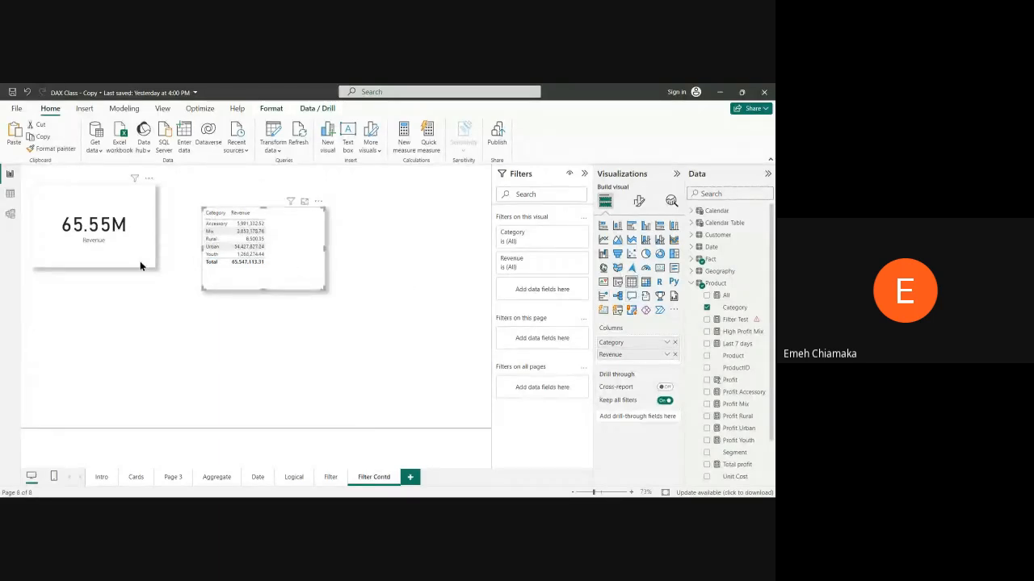
pyautogui.moveTo(140, 261); pyautogui.dragTo(142, 268)
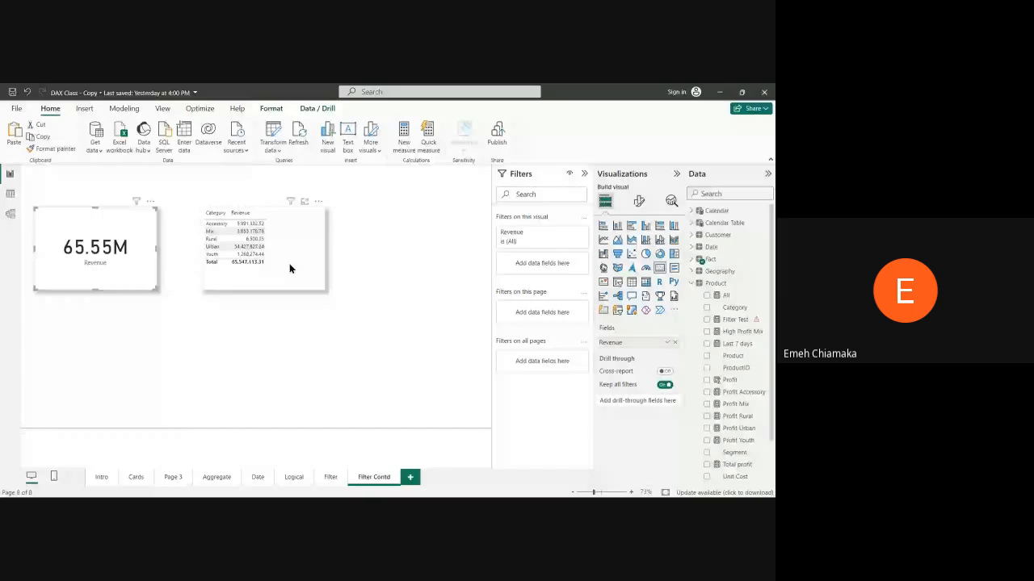
pyautogui.moveTo(289, 263); pyautogui.dragTo(267, 267)
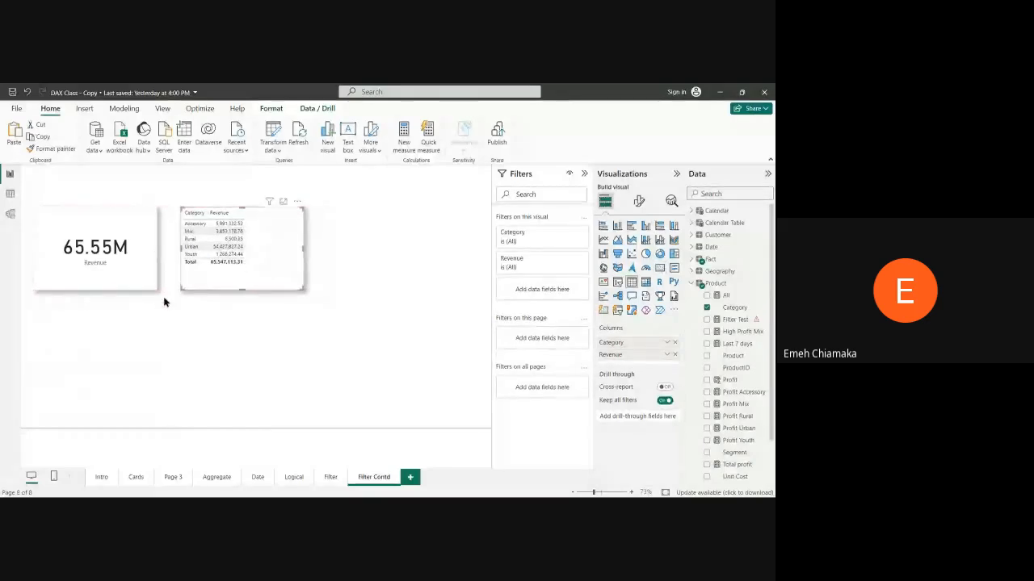
pyautogui.click(131, 280)
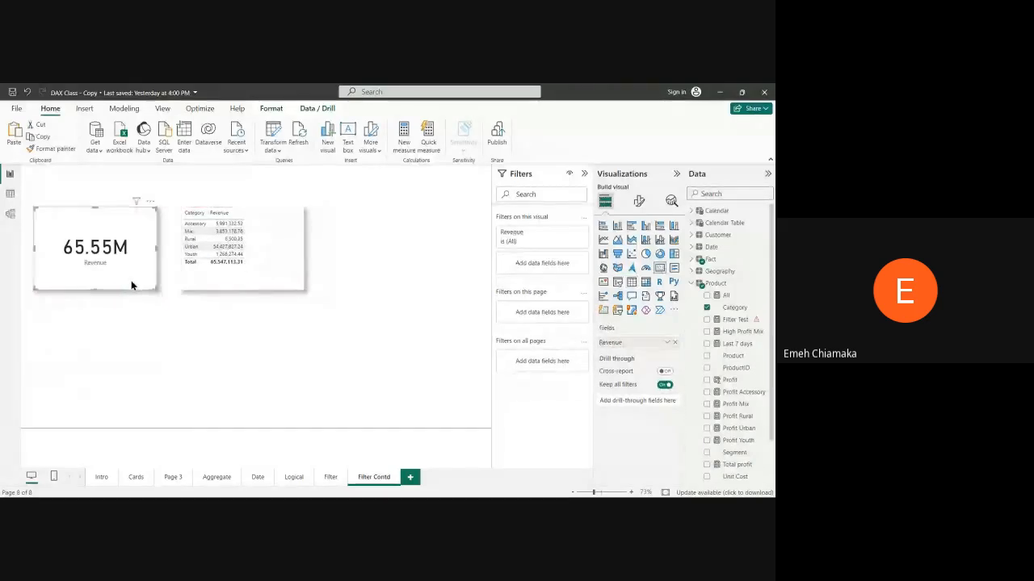
pyautogui.click(249, 279)
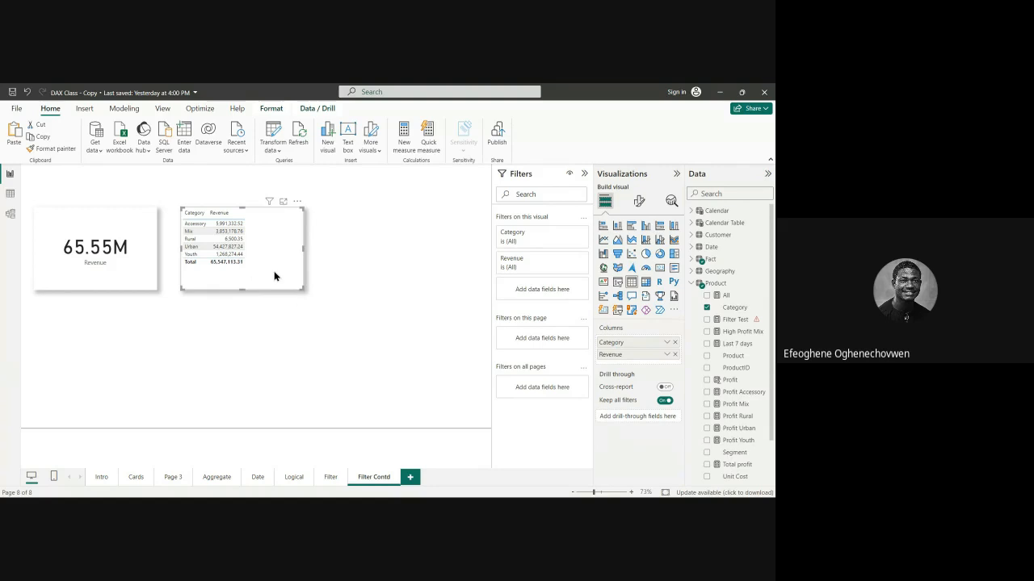
# Step: Examine the relationships and fields of the Fact table in the data model, with the Properties pane collapsed, and return to the report
pyautogui.click(11, 196)
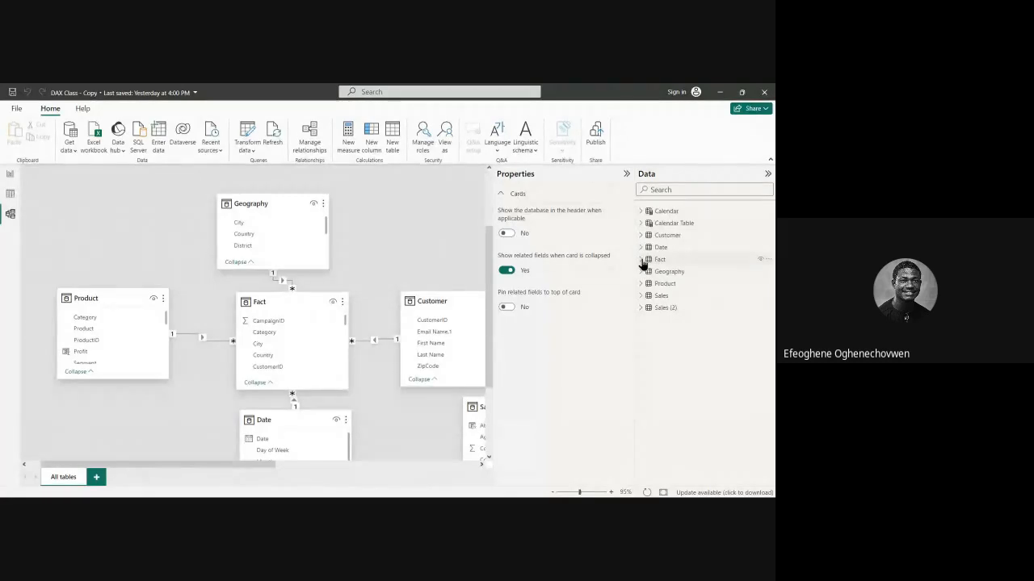
pyautogui.moveTo(642, 264)
pyautogui.click(626, 173)
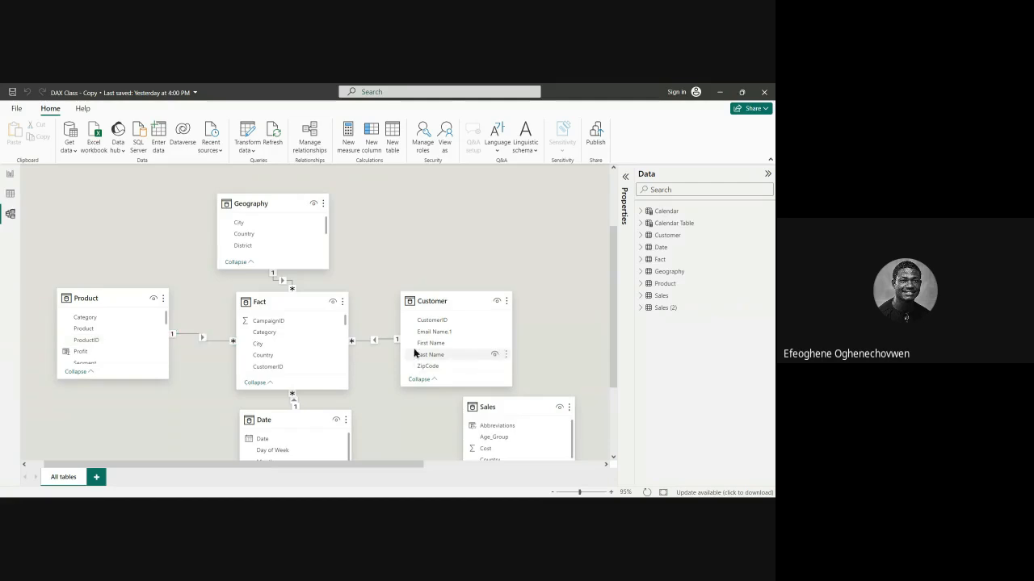
pyautogui.moveTo(346, 325); pyautogui.dragTo(347, 340)
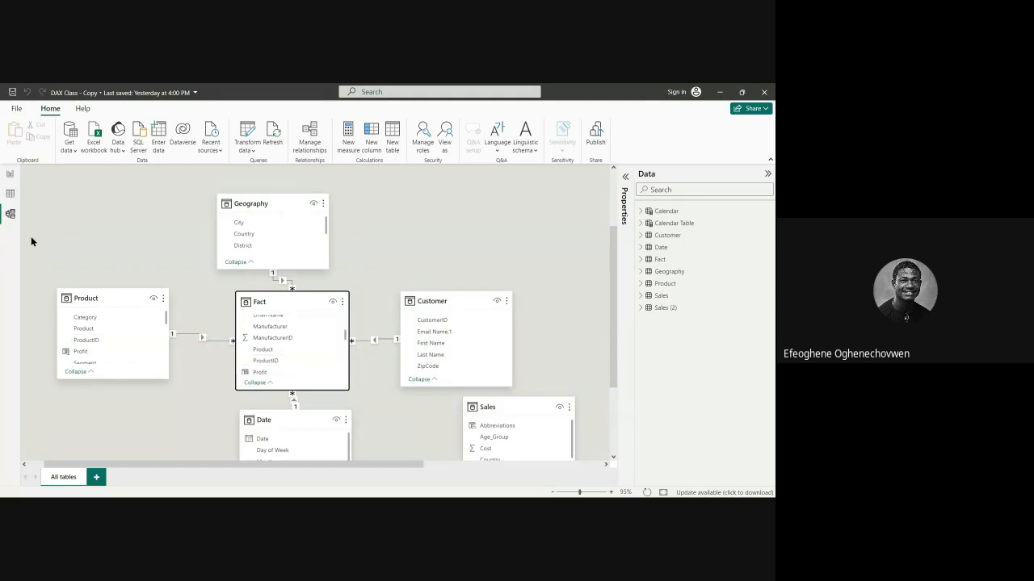
pyautogui.click(10, 173)
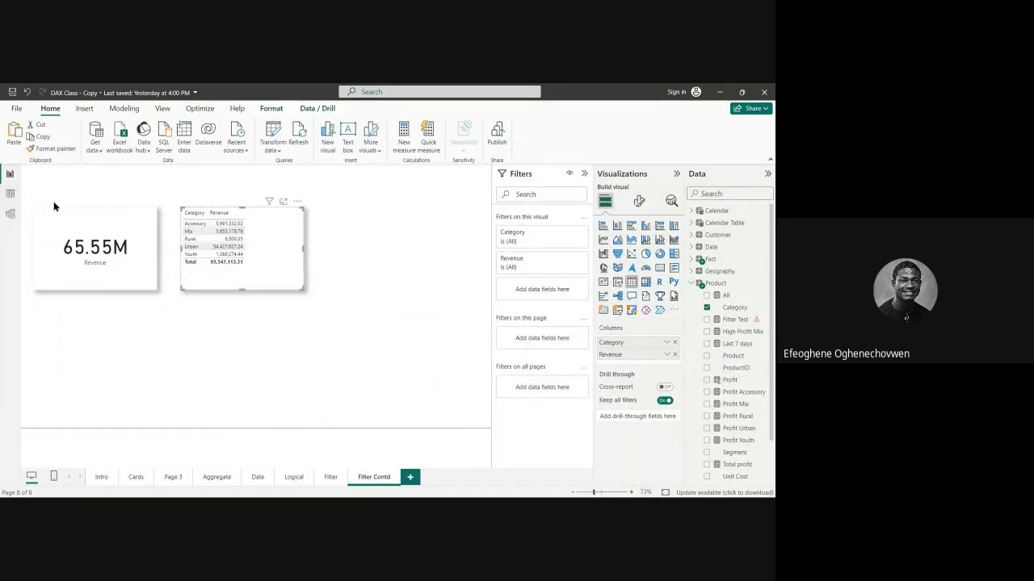
# Step: Delete the relationship between the Product and Fact tables in the data model and return to the report page
pyautogui.click(9, 215)
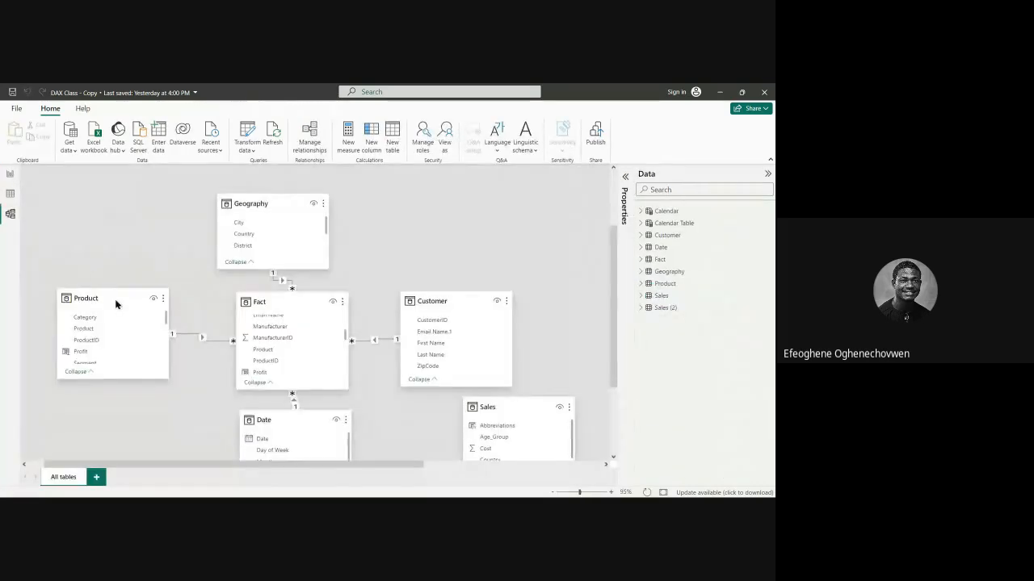
pyautogui.rightClick(201, 336)
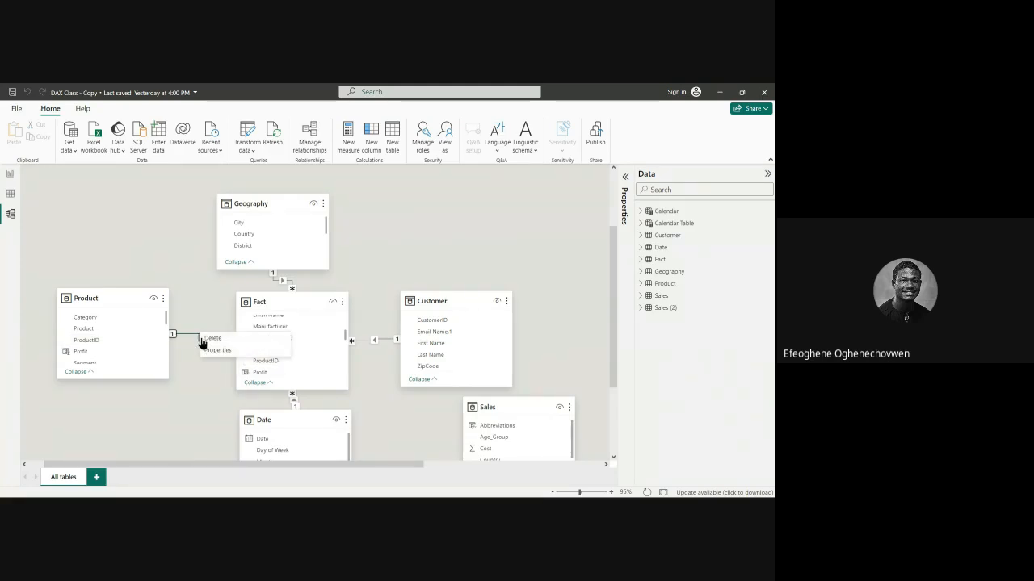
pyautogui.click(211, 341)
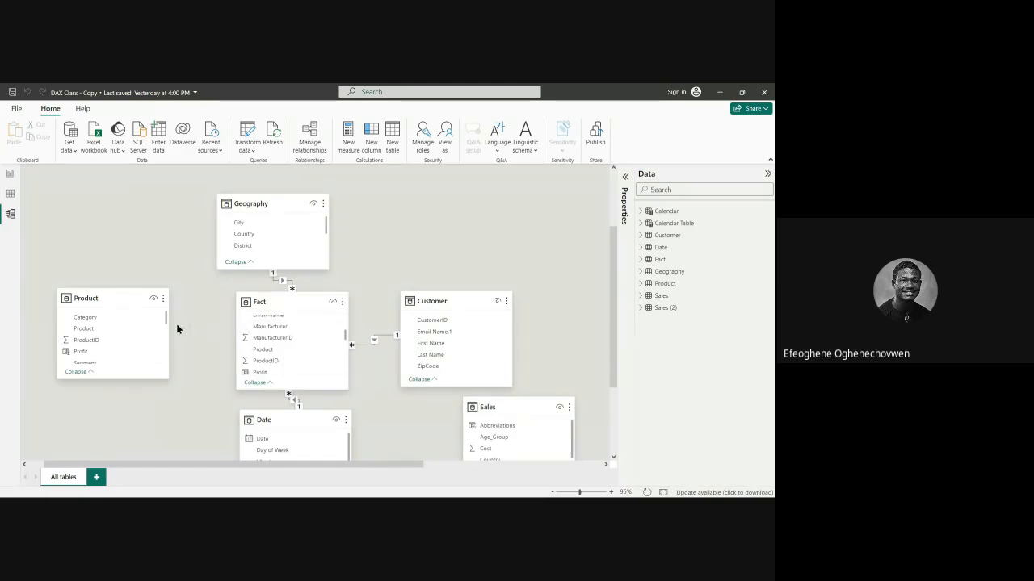
pyautogui.click(11, 174)
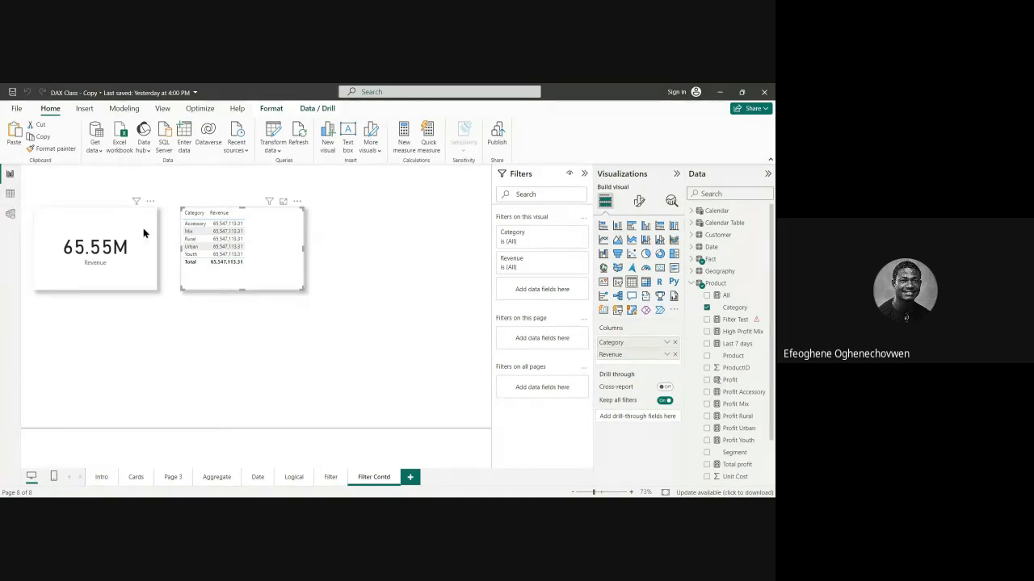
# Step: Inspect the Fact table's data rows and compare them with the category table visual on the report page
pyautogui.click(11, 196)
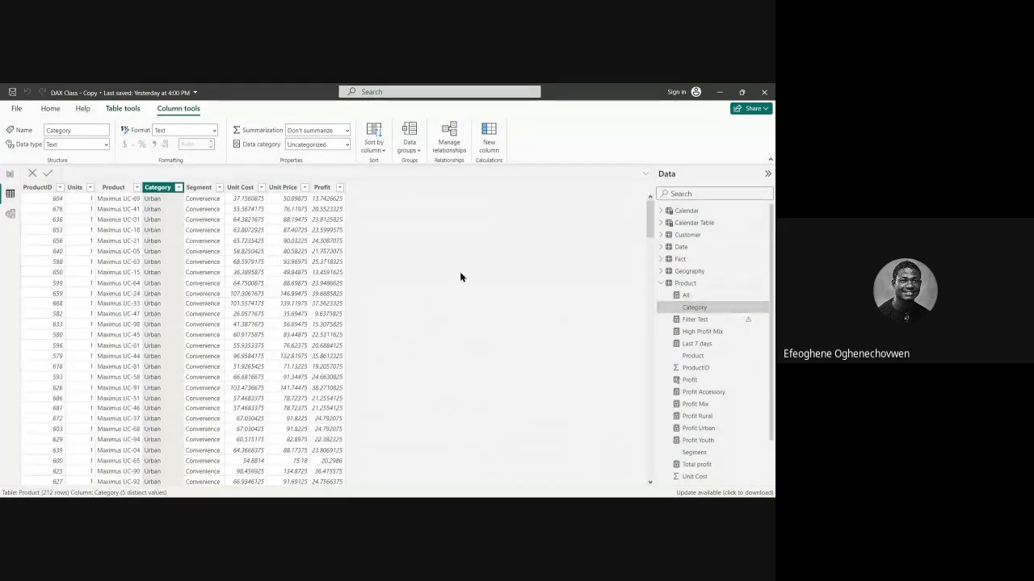
pyautogui.click(682, 260)
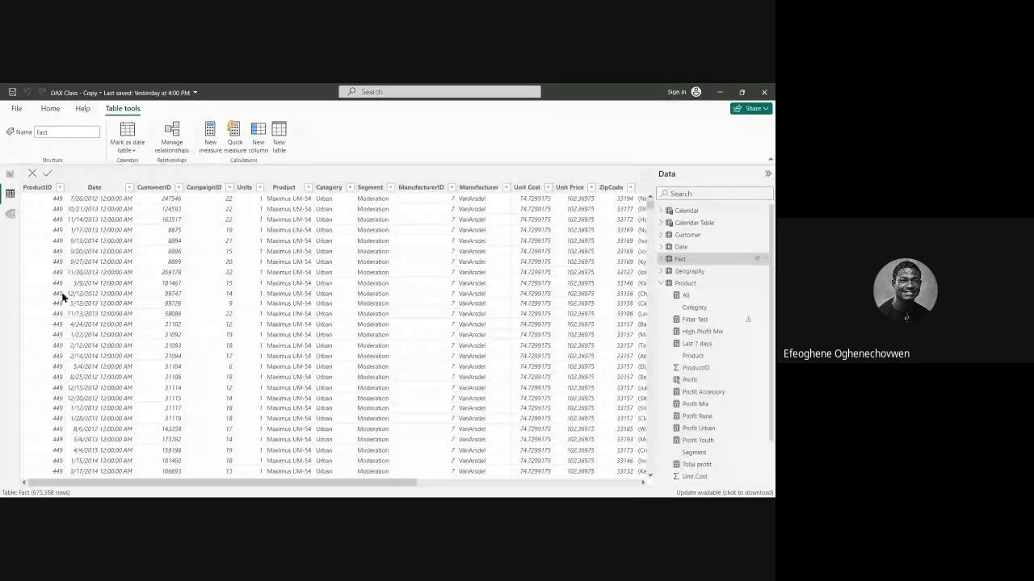
pyautogui.click(11, 175)
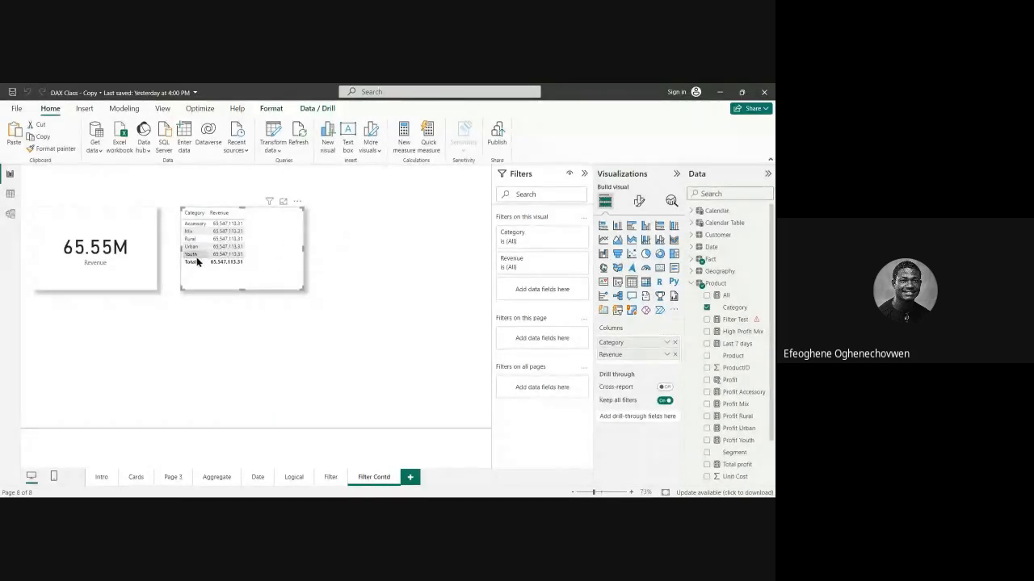
# Step: Filter the Product table's ProductID column in the data view to show only product 449
pyautogui.click(10, 194)
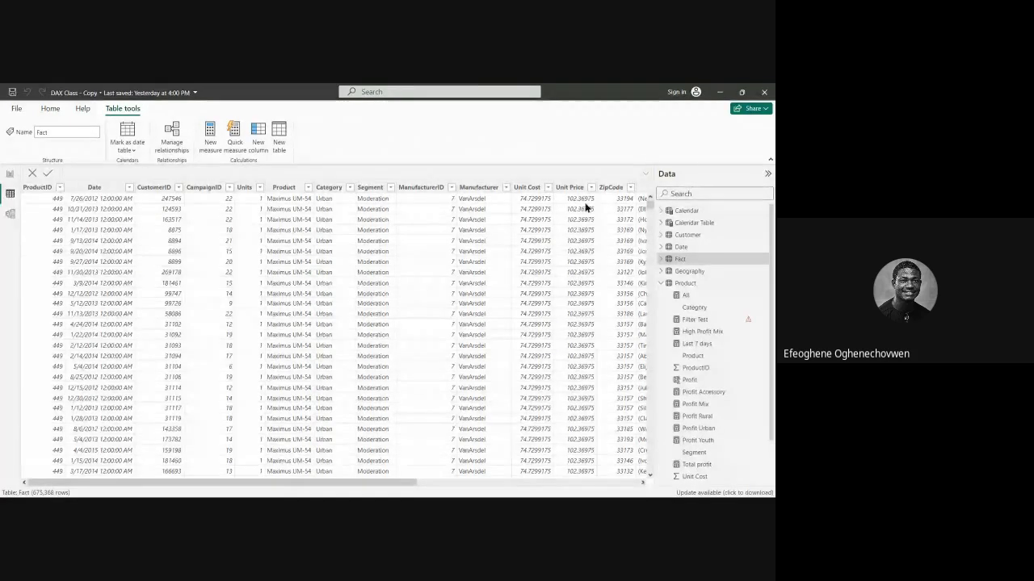
pyautogui.click(686, 284)
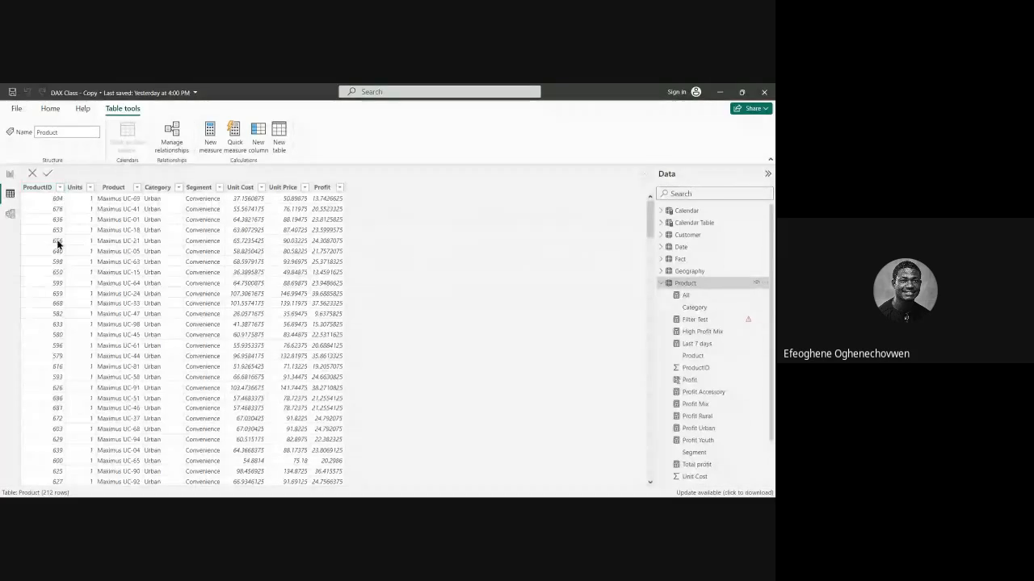
pyautogui.click(60, 191)
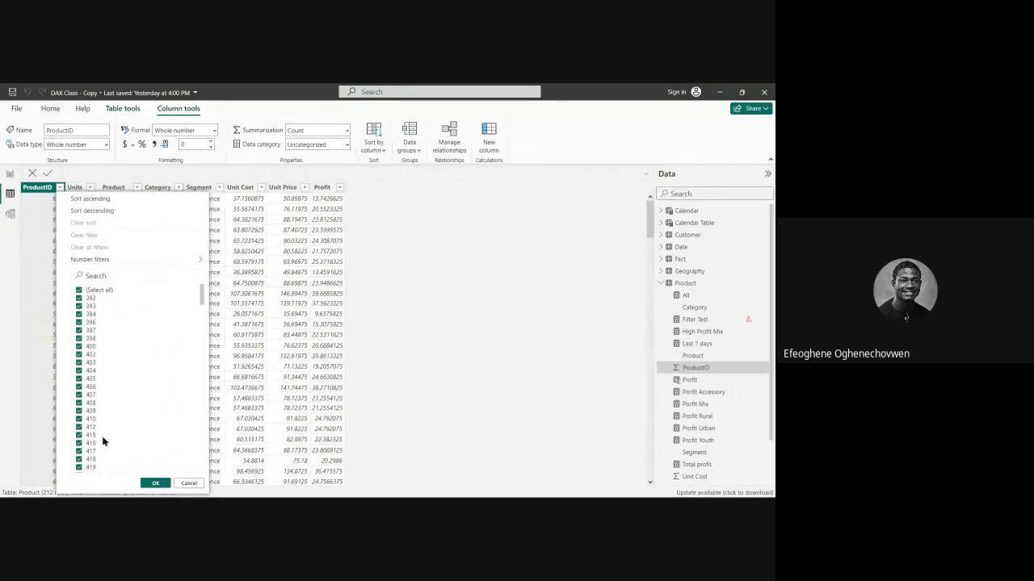
pyautogui.scroll(-10, 97, 460)
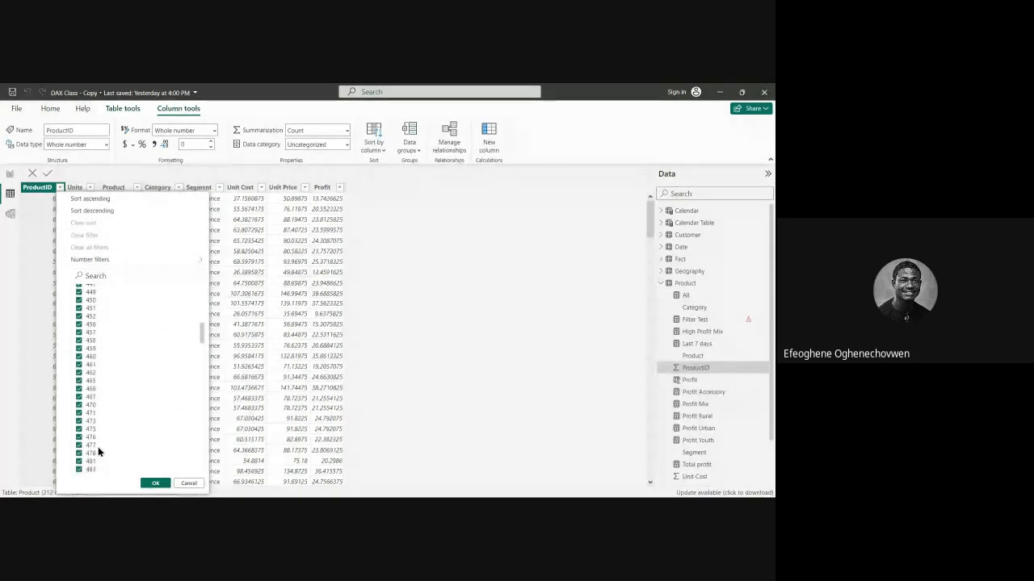
pyautogui.scroll(-2, 98, 446)
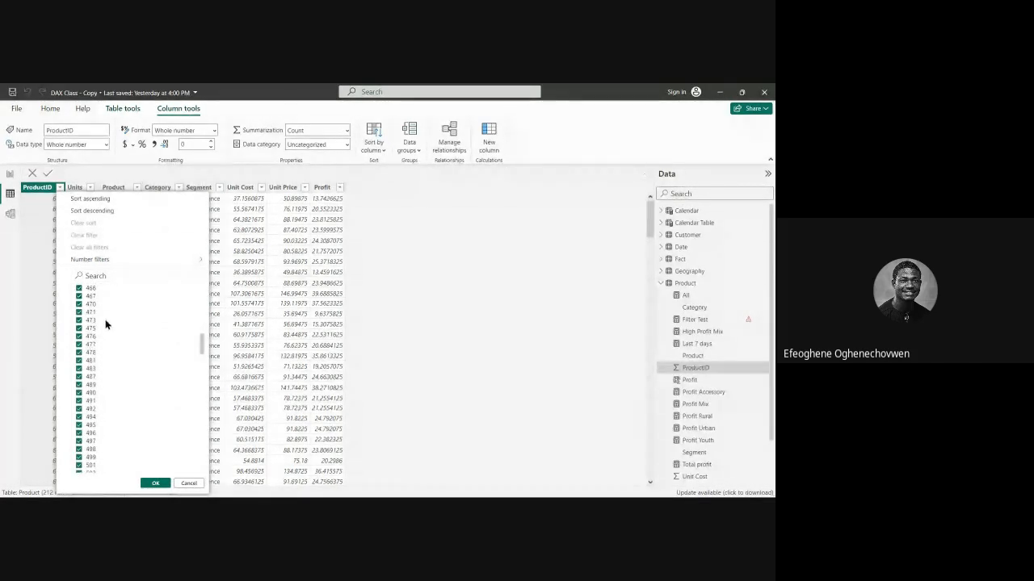
pyautogui.scroll(1, 95, 308)
pyautogui.scroll(1, 109, 319)
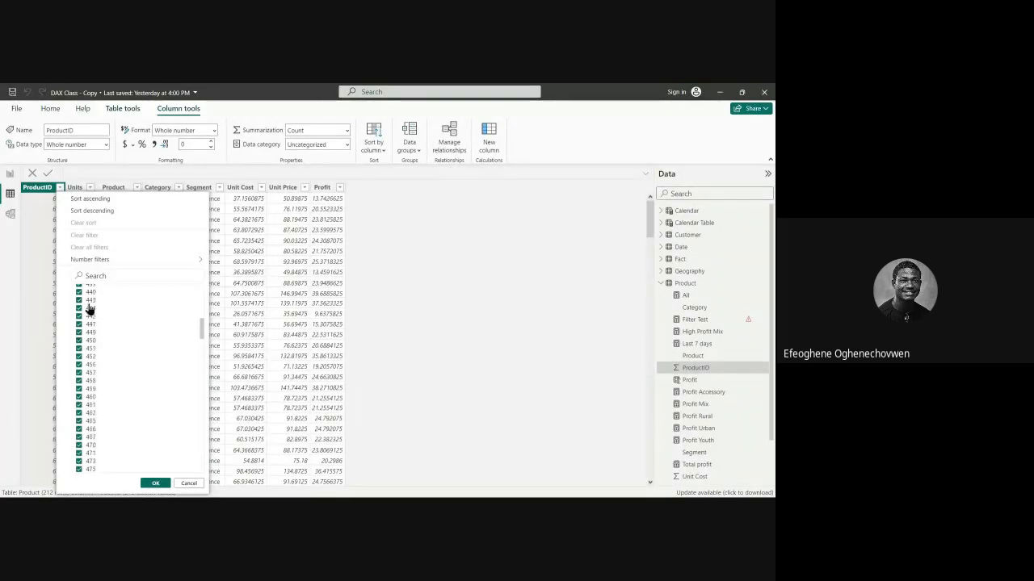
pyautogui.scroll(4, 89, 308)
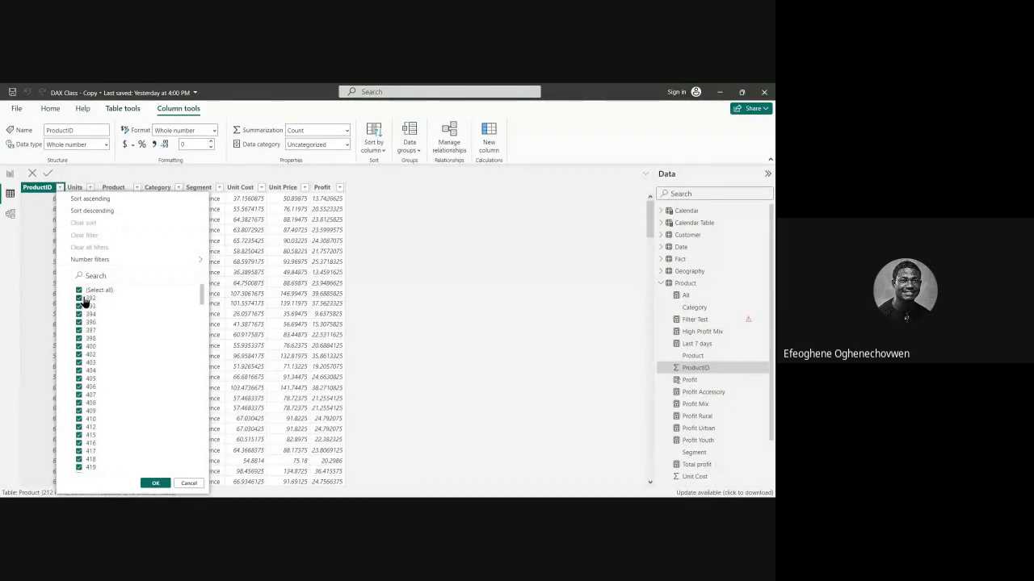
pyautogui.click(79, 290)
pyautogui.scroll(-1, 98, 420)
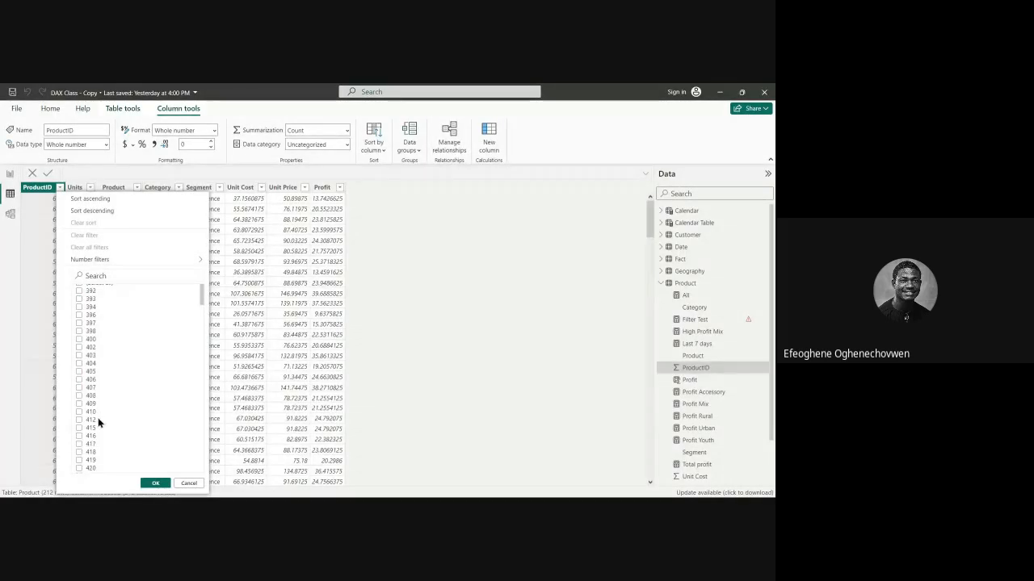
pyautogui.scroll(-3, 98, 418)
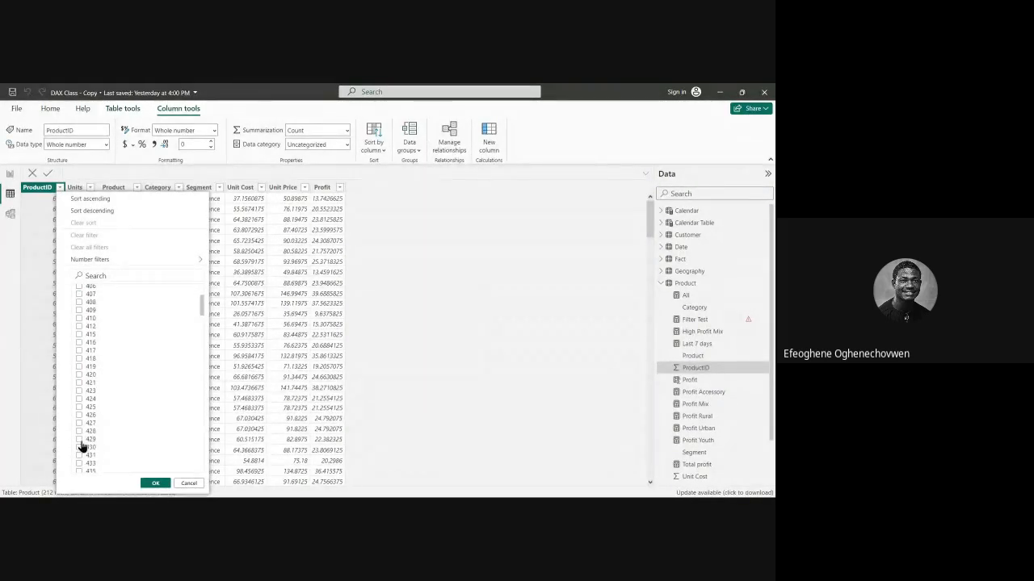
pyautogui.scroll(-3, 82, 447)
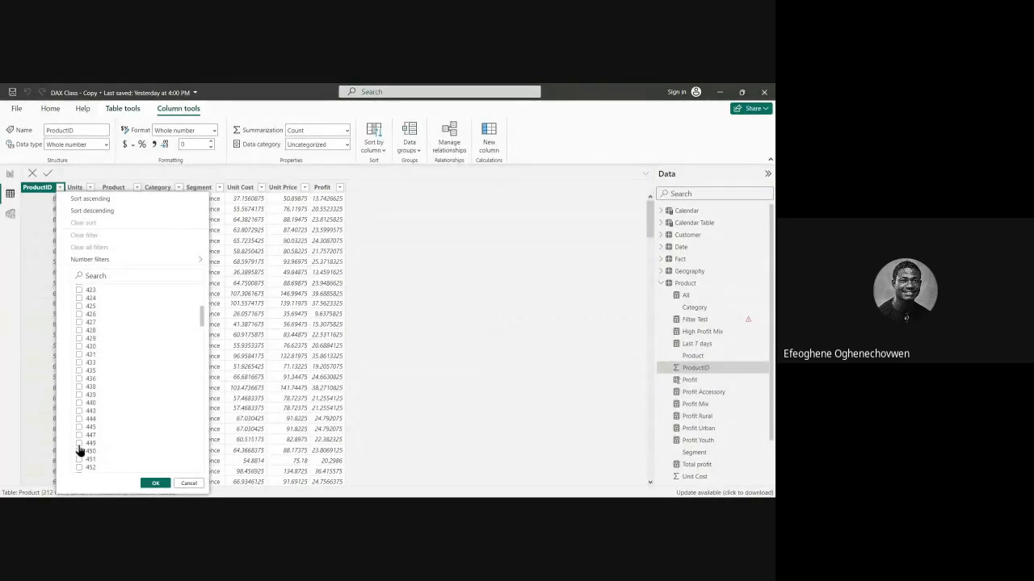
pyautogui.click(79, 450)
pyautogui.click(155, 482)
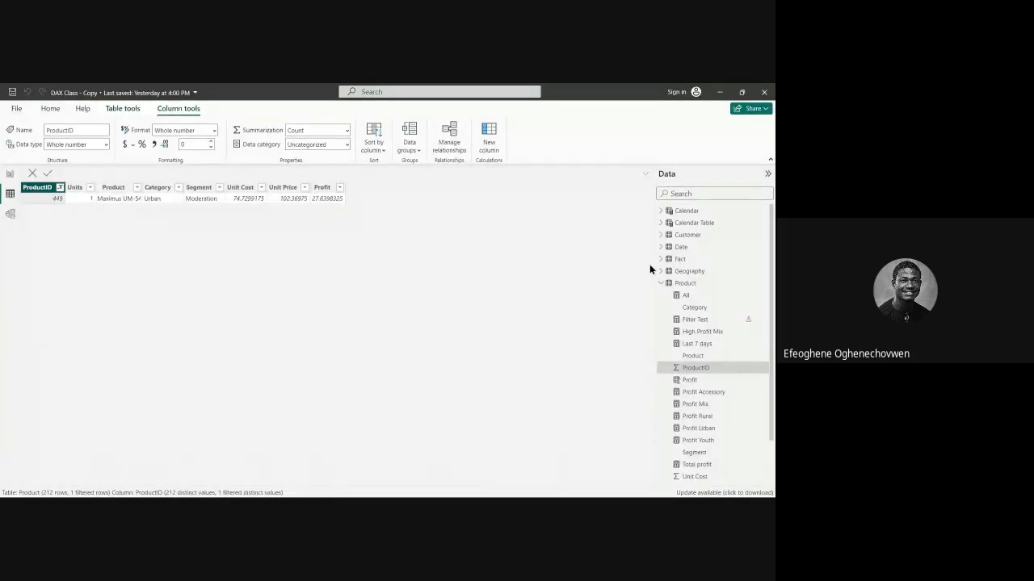
# Step: Examine the Fact table's rows for product 449 across all columns, from ProductID through to Profit
pyautogui.click(680, 259)
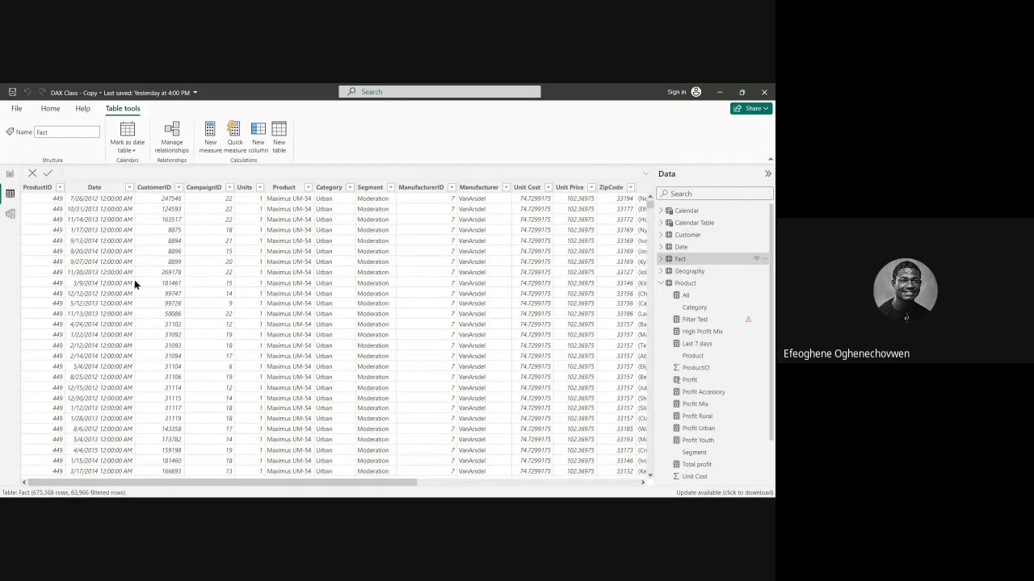
pyautogui.moveTo(173, 483); pyautogui.dragTo(460, 482)
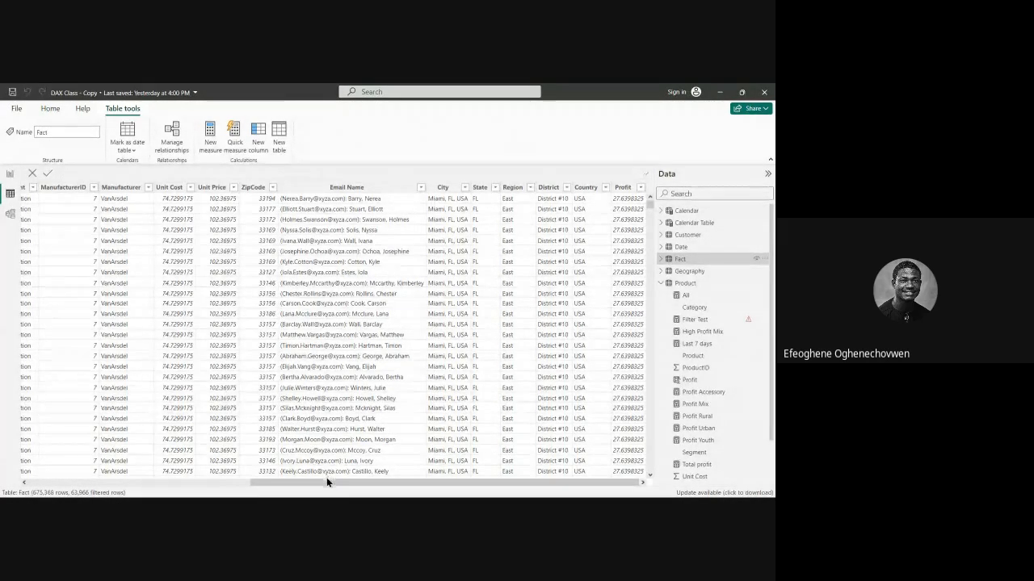
pyautogui.moveTo(326, 480); pyautogui.dragTo(171, 485)
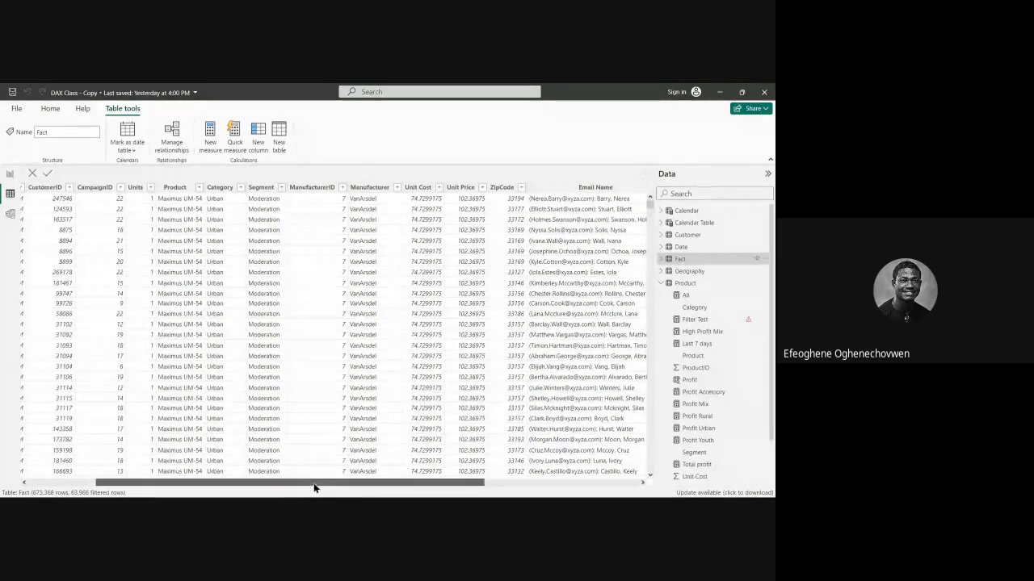
pyautogui.moveTo(315, 483); pyautogui.dragTo(210, 487)
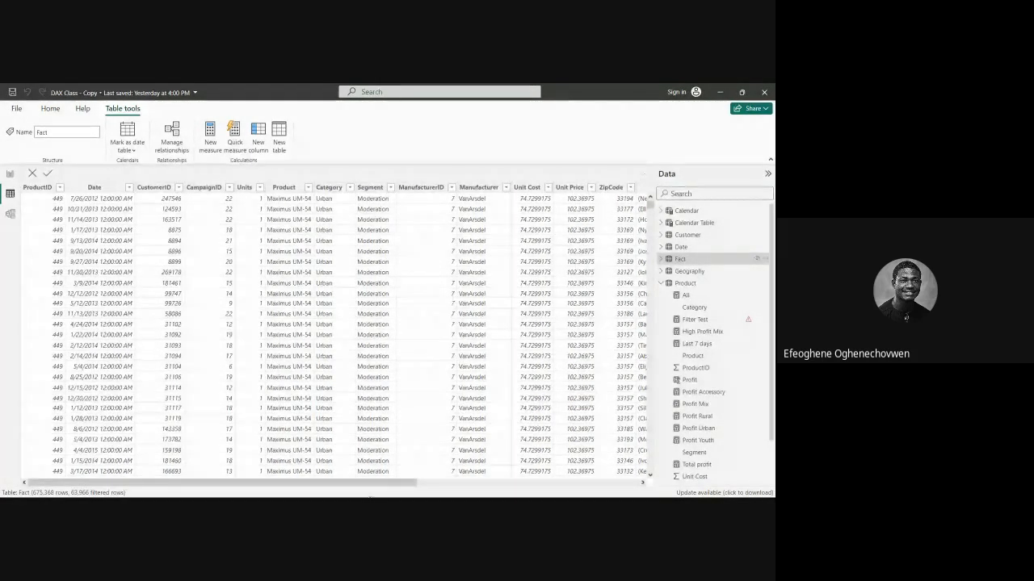
pyautogui.moveTo(374, 485); pyautogui.dragTo(558, 484)
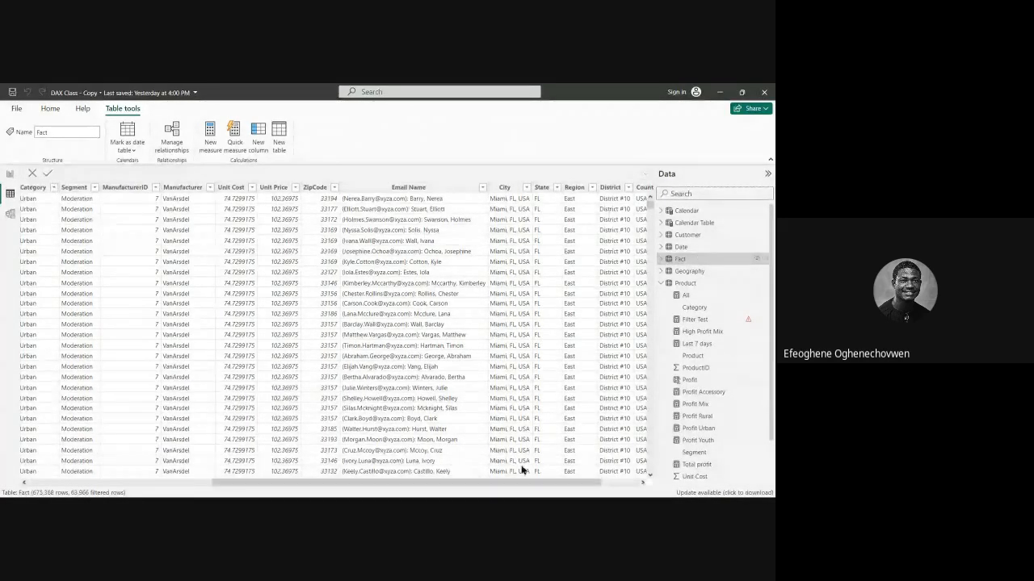
# Step: Review the filtered Product table row and its ProductID filter values, and compare them with the category table visual on the report page
pyautogui.click(685, 283)
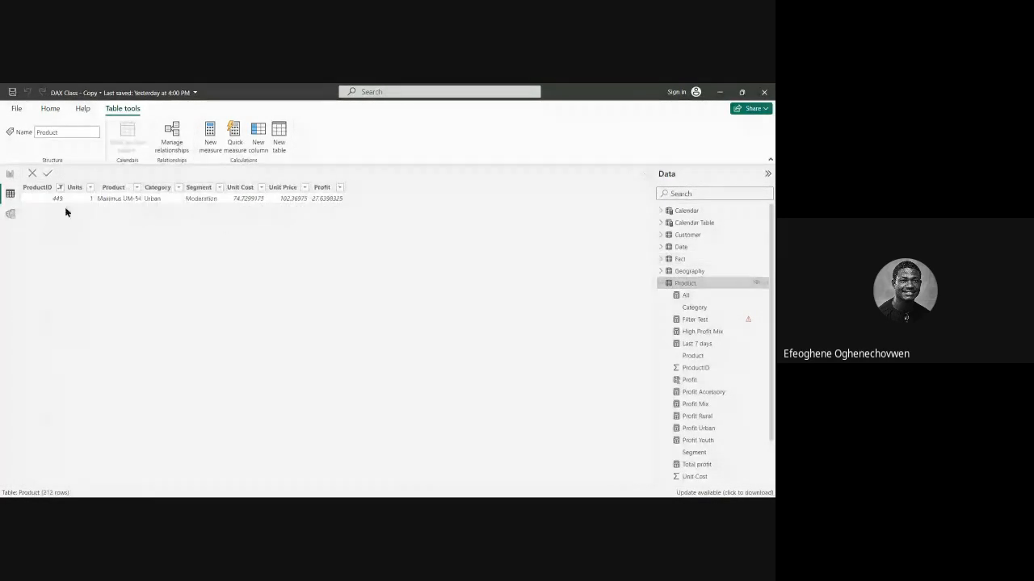
pyautogui.click(54, 189)
pyautogui.click(60, 187)
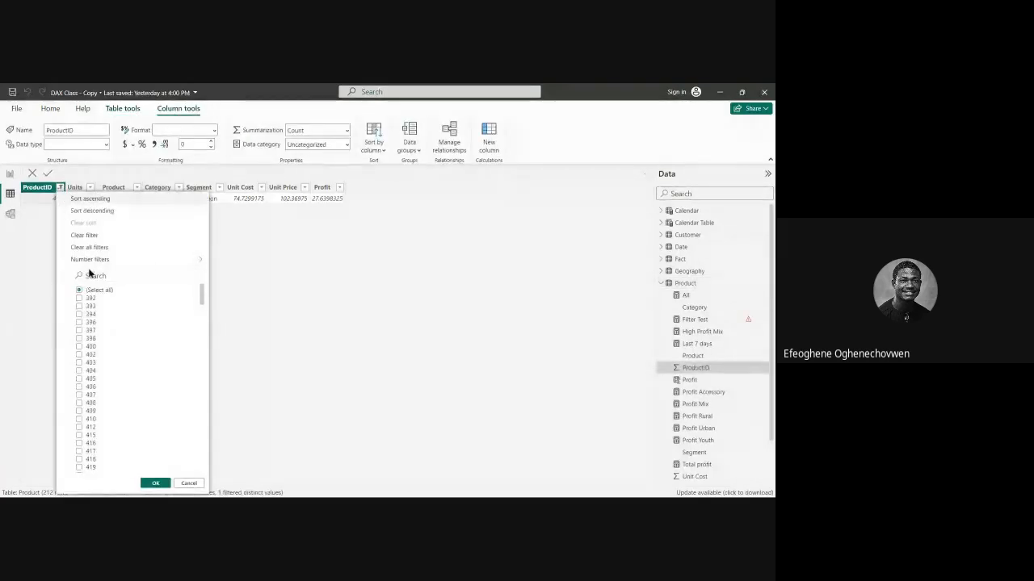
pyautogui.click(189, 482)
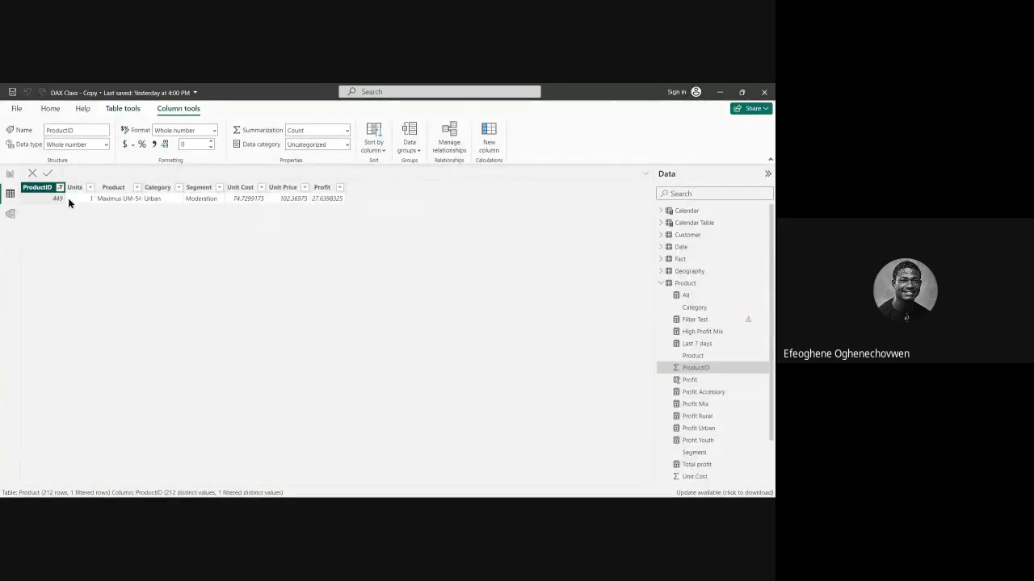
pyautogui.click(10, 173)
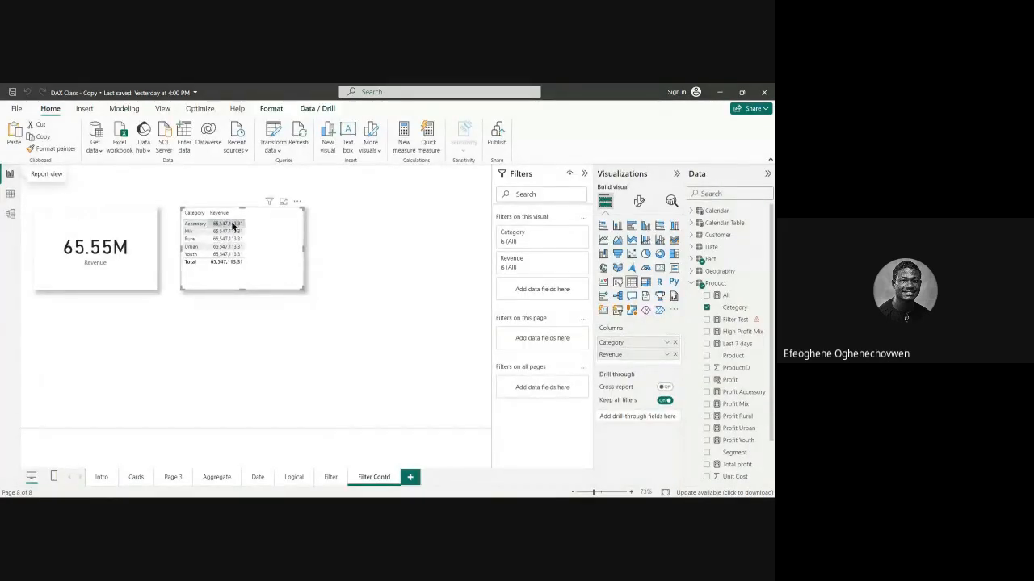
pyautogui.click(10, 194)
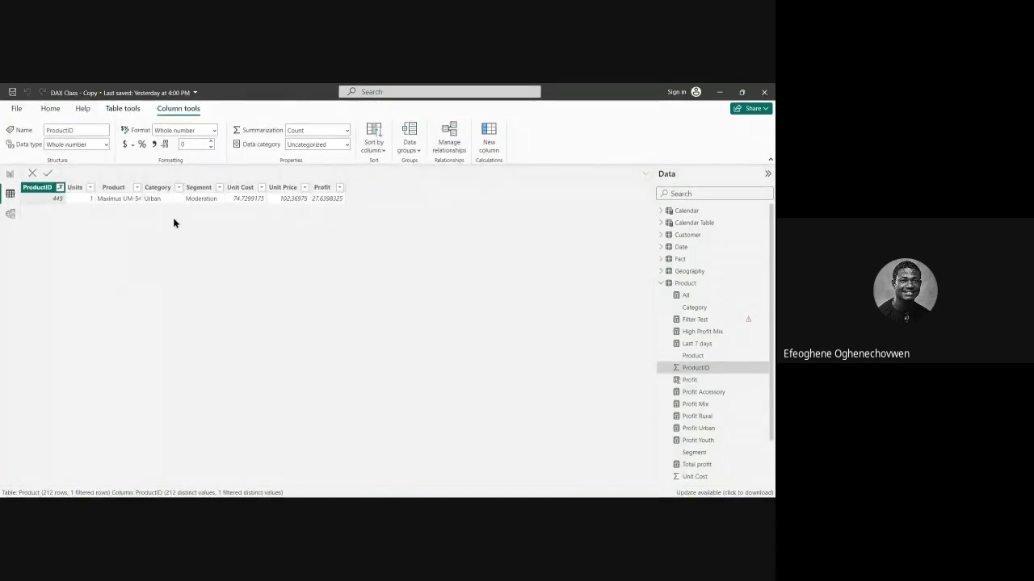
# Step: Reset the Product table's ProductID filter to include all values
pyautogui.click(60, 187)
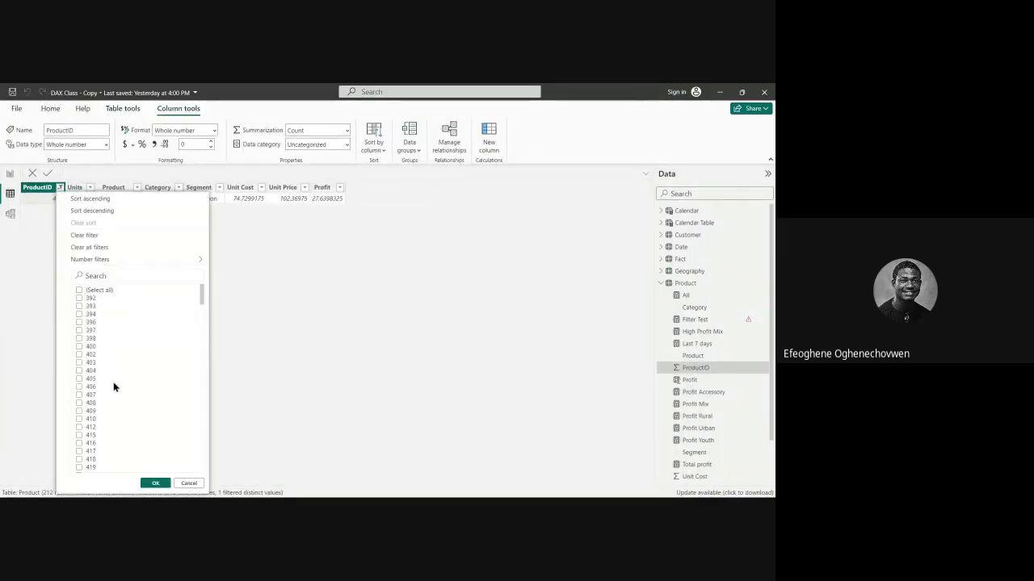
pyautogui.click(78, 291)
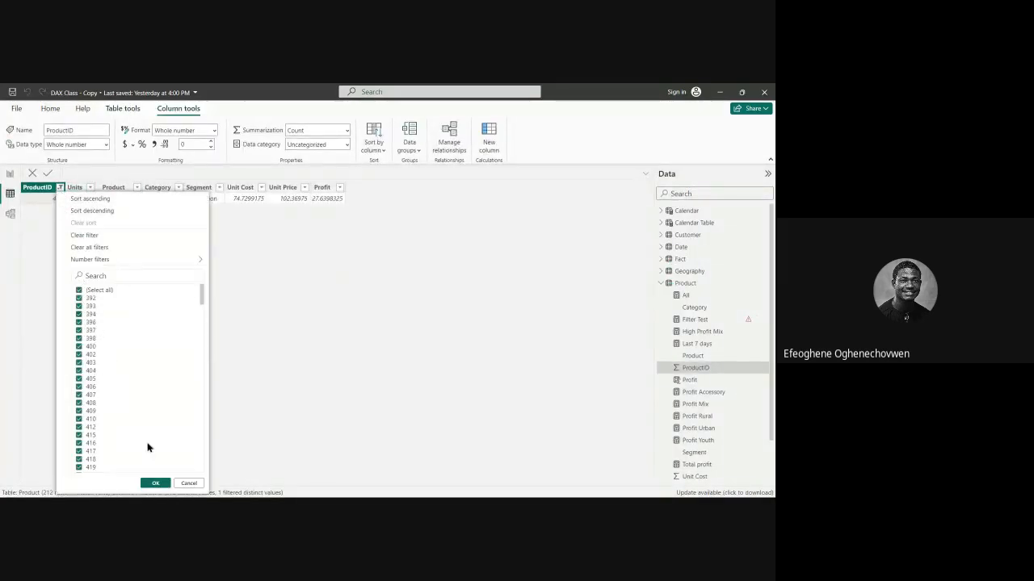
pyautogui.click(156, 484)
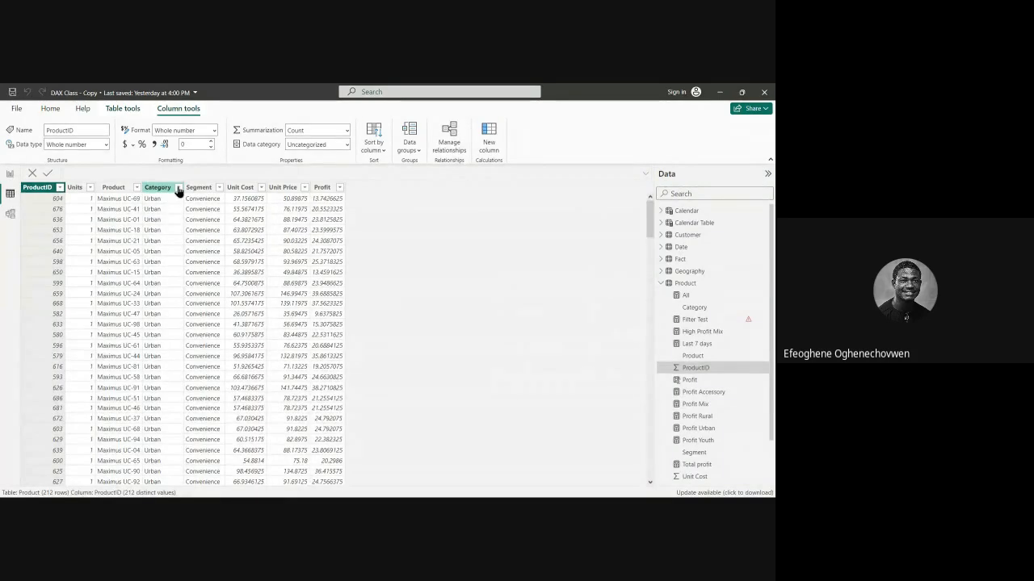
# Step: Filter the Product table's Category column to show only Accessory
pyautogui.click(165, 188)
pyautogui.click(178, 188)
pyautogui.click(198, 290)
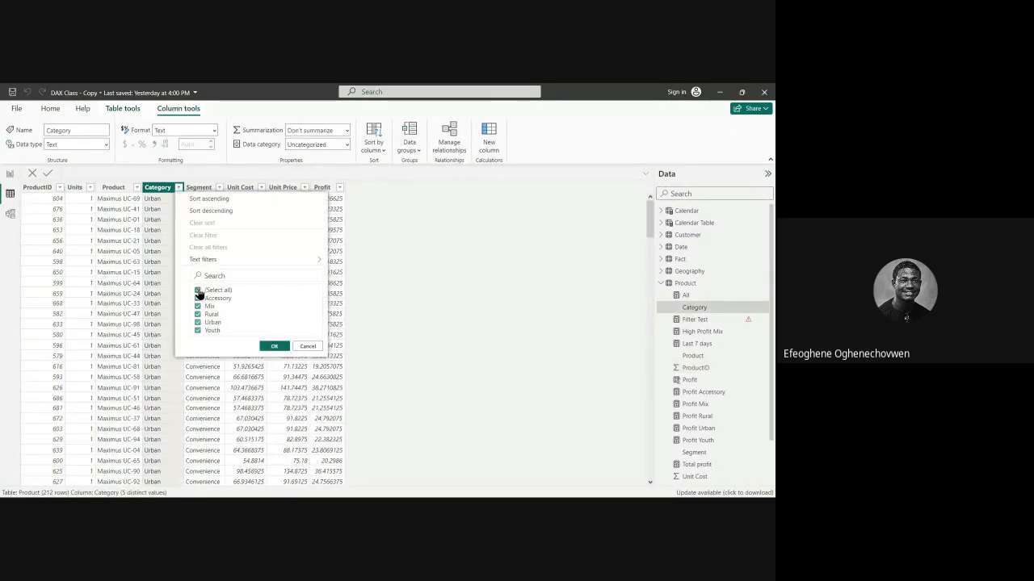
pyautogui.click(198, 322)
pyautogui.click(274, 345)
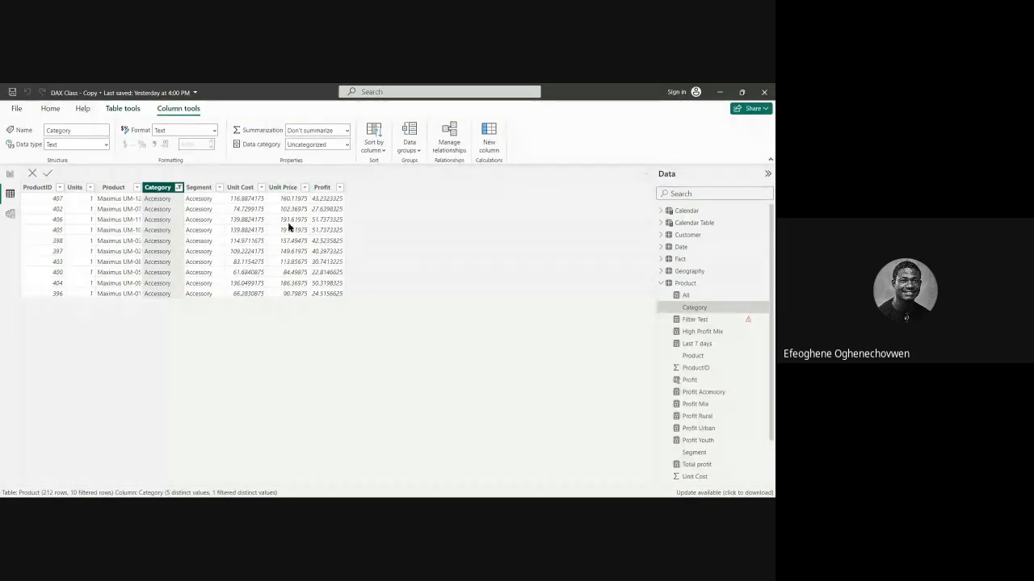
# Step: Compare the Accessory row of the report's category table visual with the filtered Product table
pyautogui.click(10, 173)
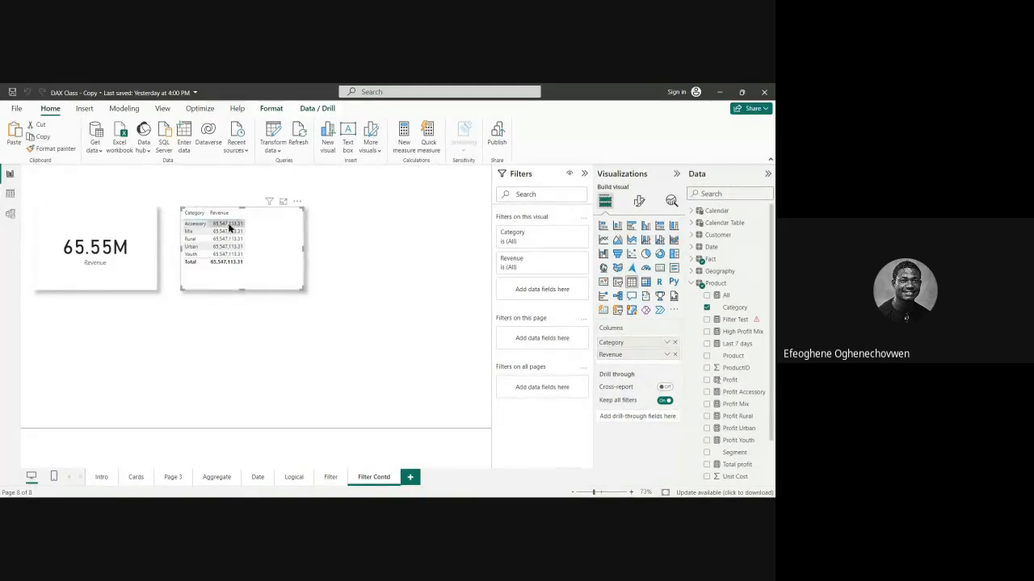
pyautogui.click(11, 198)
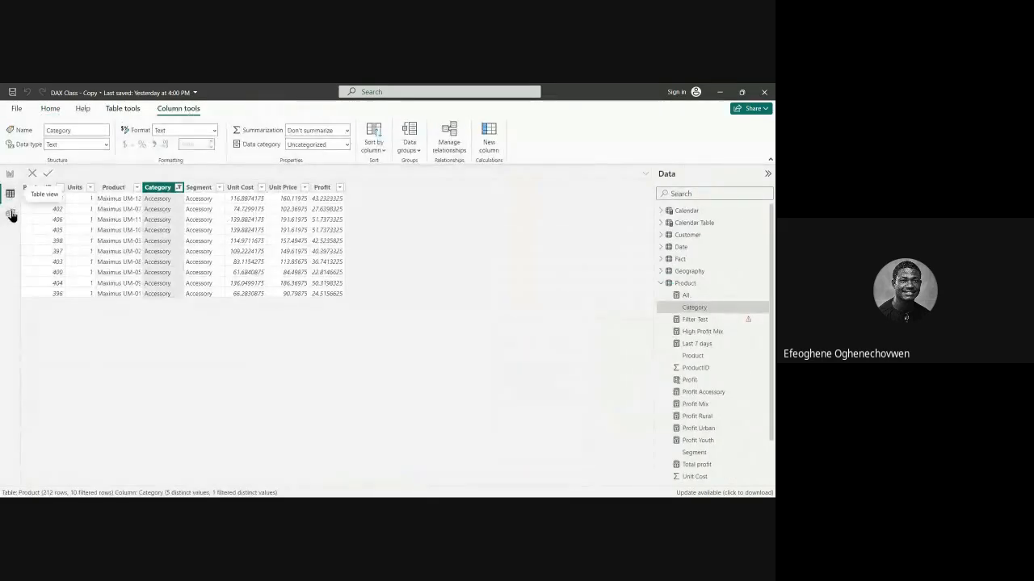
pyautogui.click(11, 213)
pyautogui.click(9, 174)
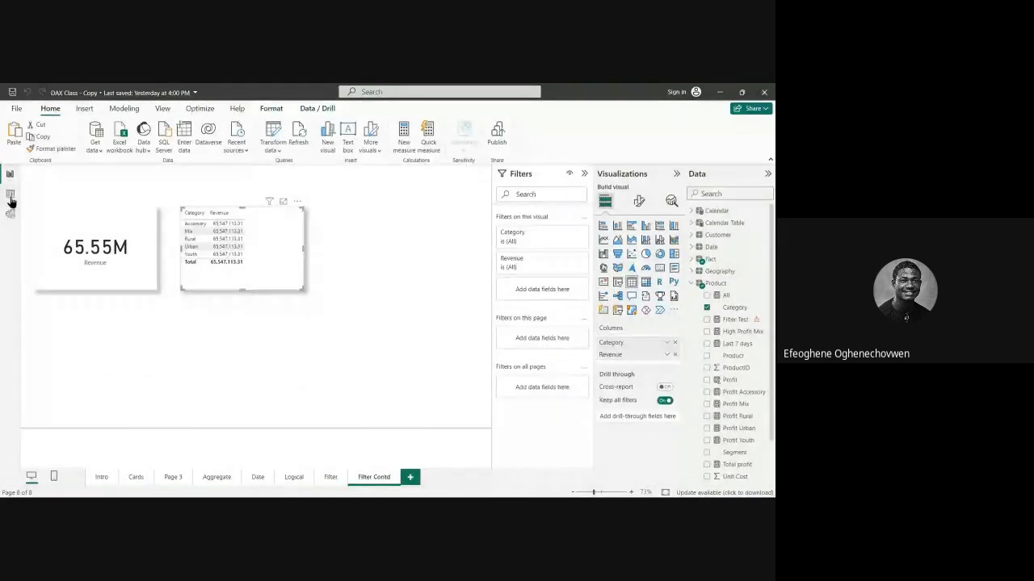
# Step: Reset the Product table's Category filter to include all categories
pyautogui.click(9, 194)
pyautogui.click(180, 188)
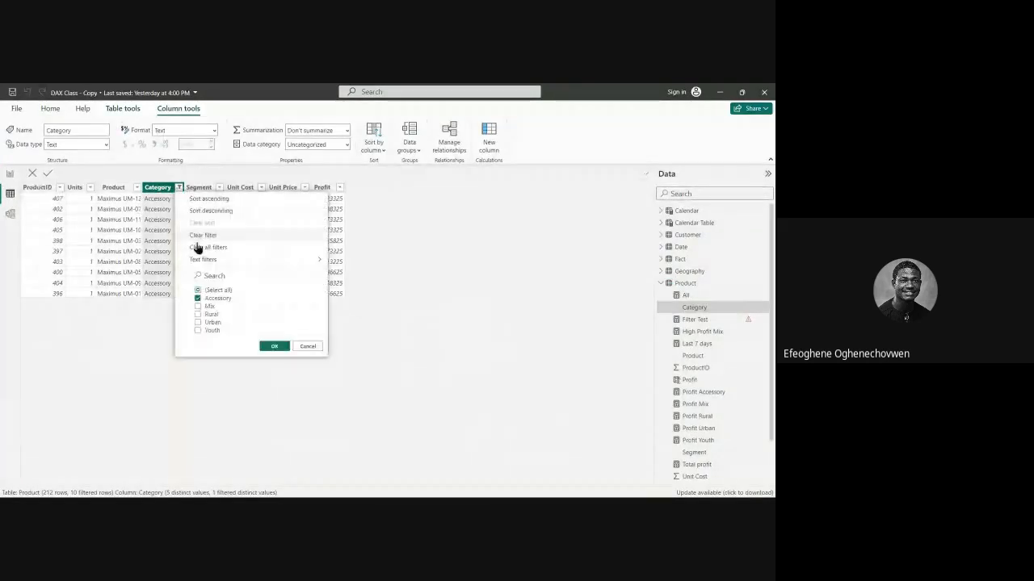
pyautogui.click(198, 291)
pyautogui.click(198, 322)
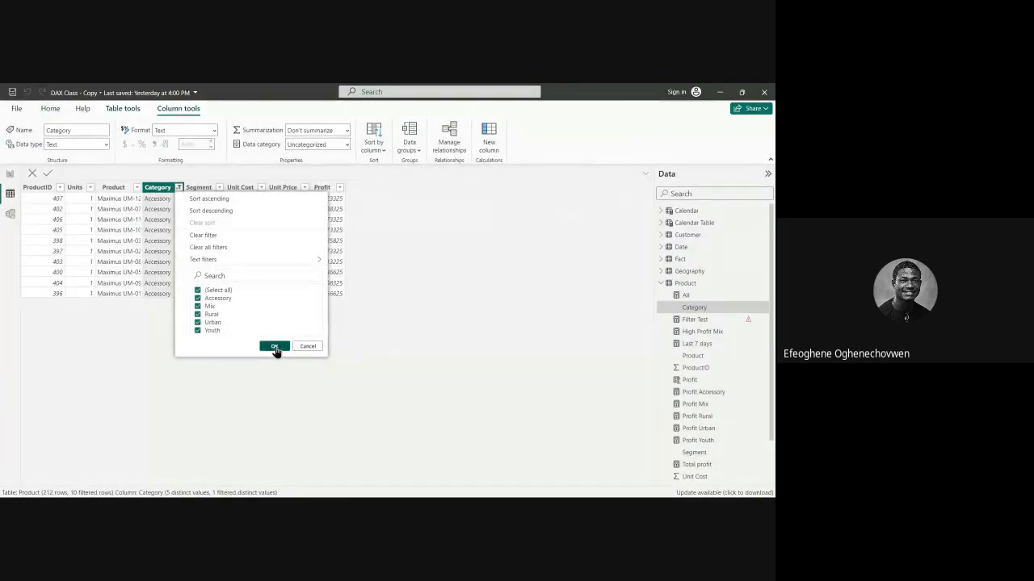
pyautogui.click(273, 345)
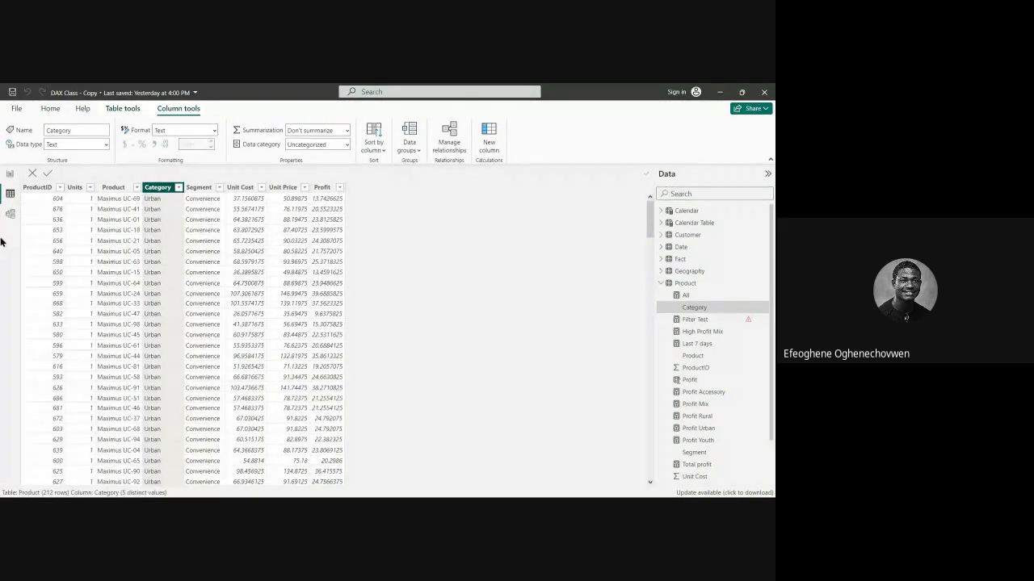
# Step: Recreate the relationship between the Product and Fact tables on ProductID in the data model and return to the report page
pyautogui.click(9, 213)
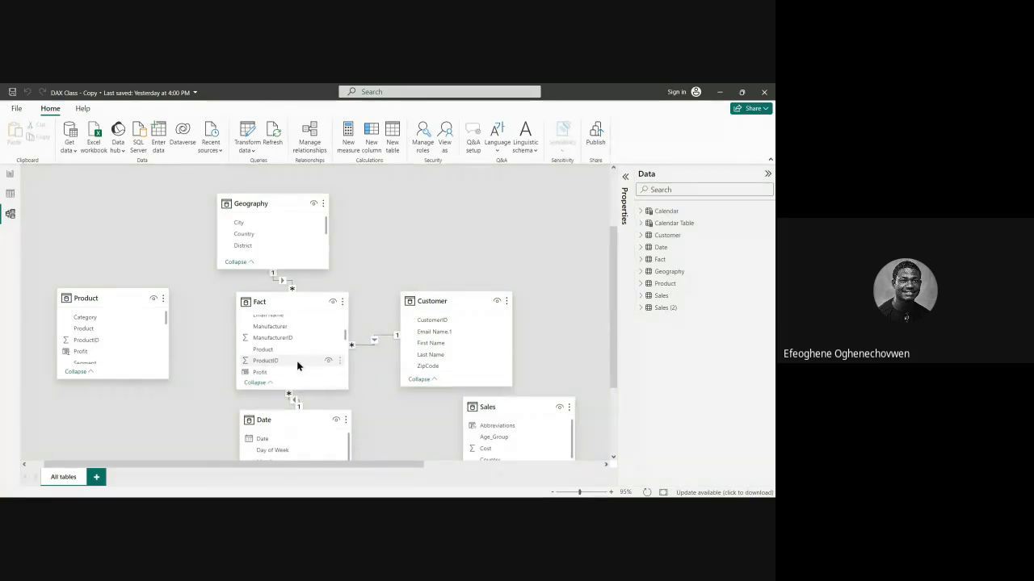
pyautogui.click(149, 343)
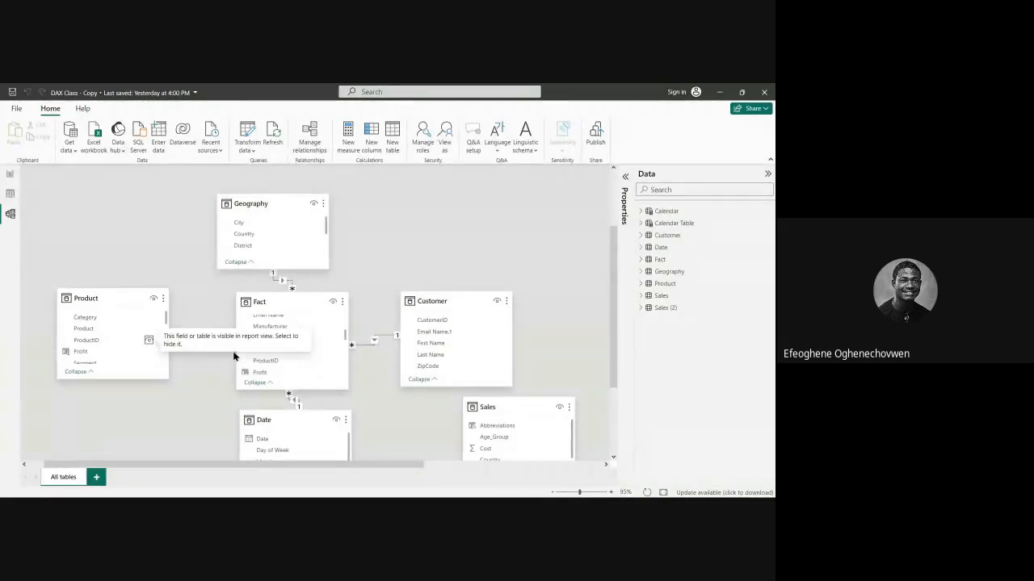
pyautogui.click(10, 175)
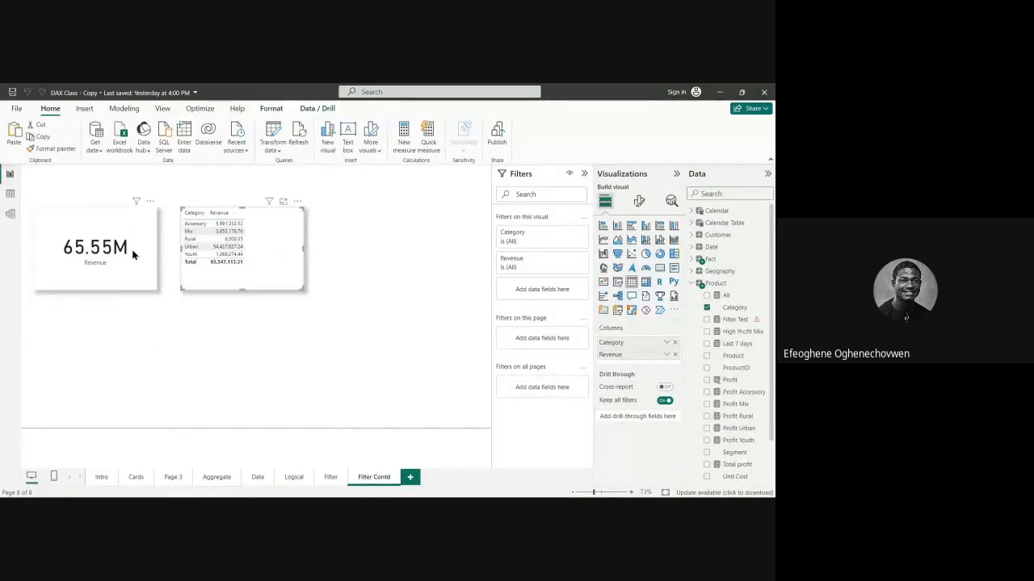
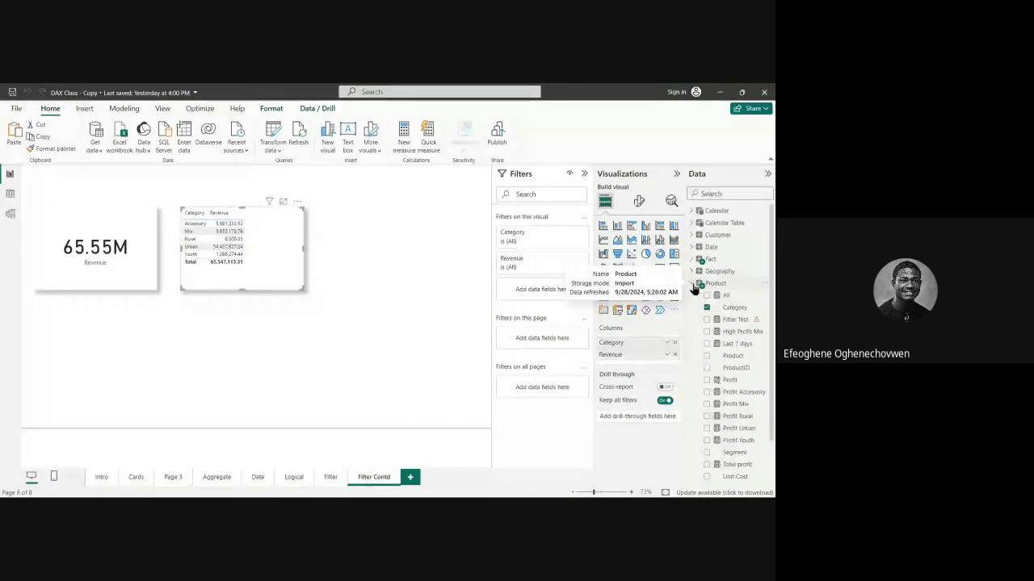
# Step: Add the Product table's Product field as a visual-level filter on the category revenue table
pyautogui.scroll(-2, 731, 370)
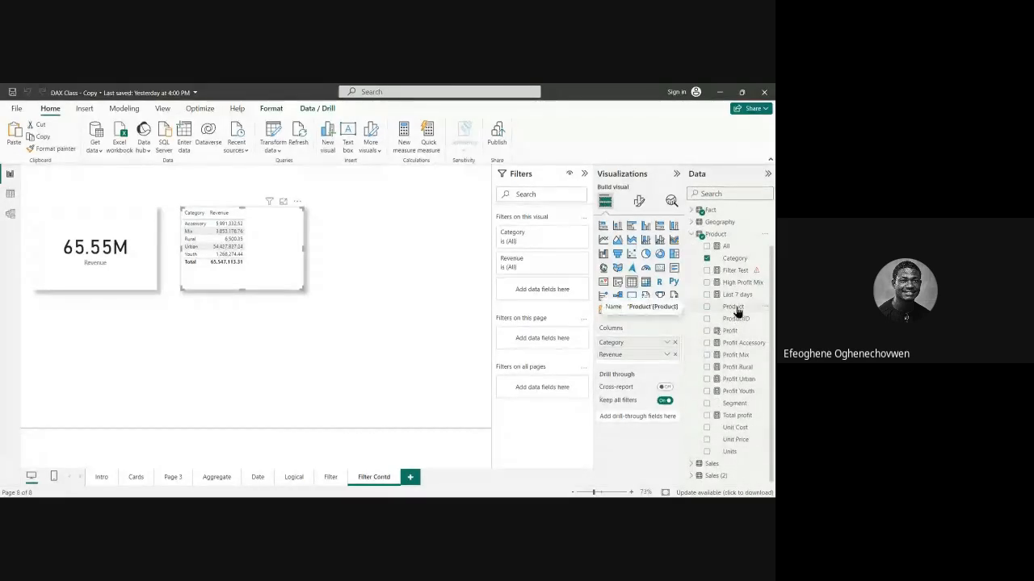
pyautogui.moveTo(738, 311); pyautogui.dragTo(551, 296)
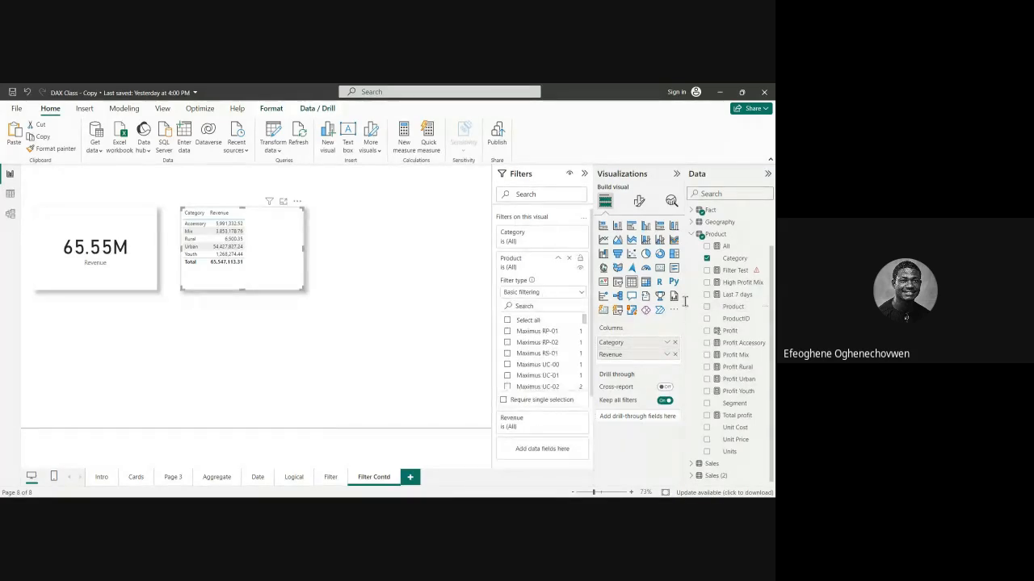
# Step: Examine the list of distinct values in the Product table's Product column and return to the report page
pyautogui.click(11, 194)
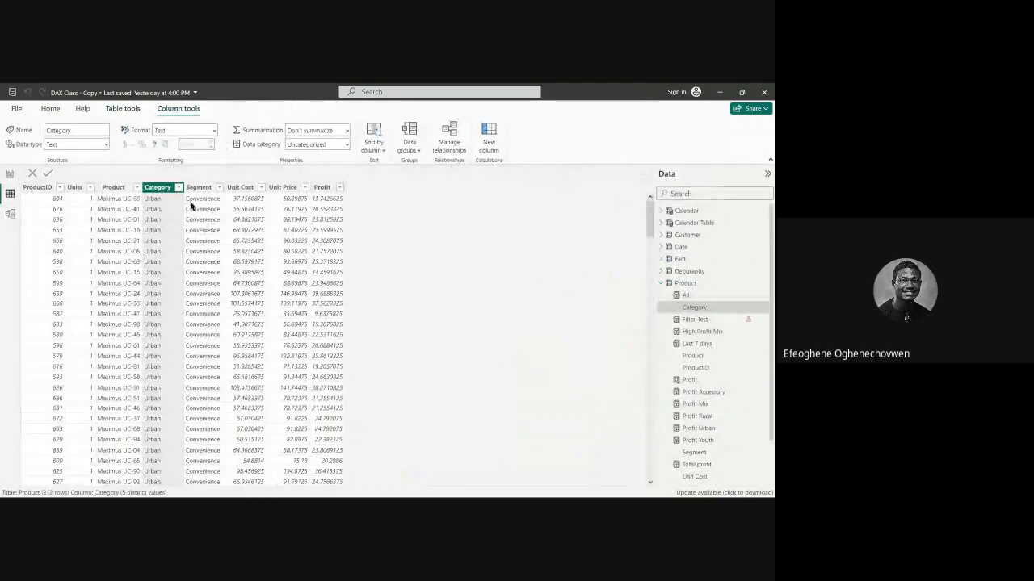
pyautogui.click(669, 284)
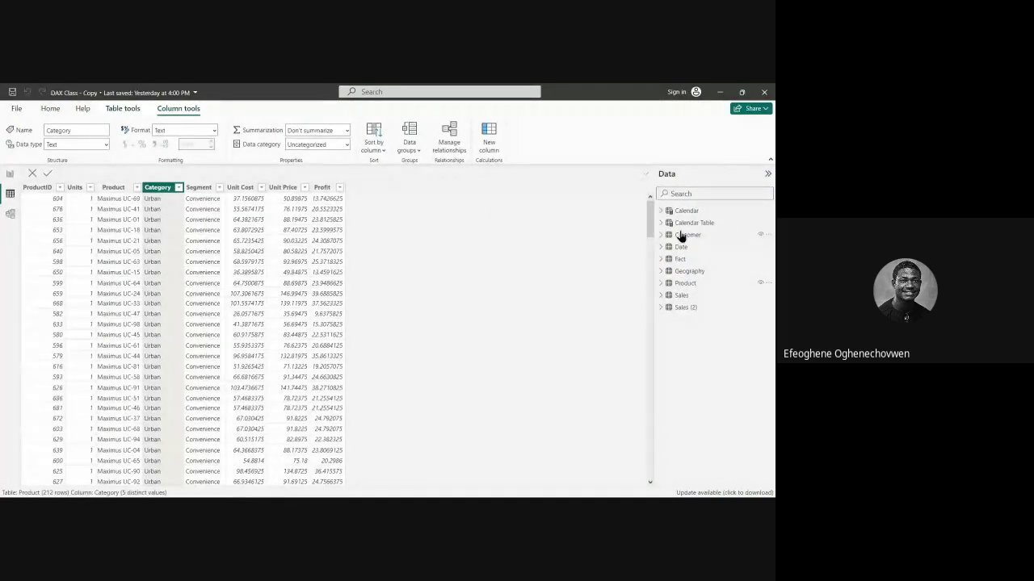
pyautogui.click(685, 284)
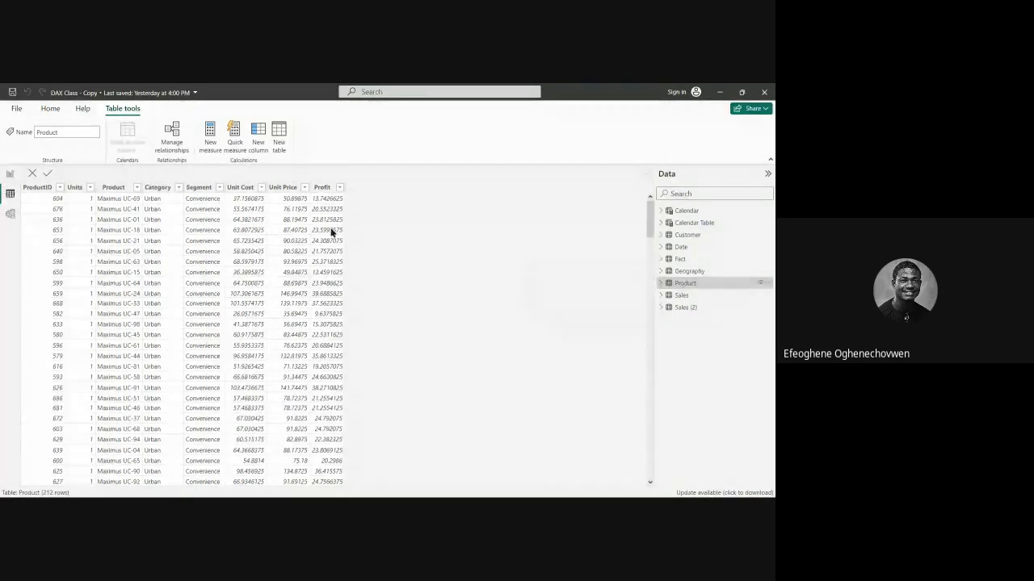
pyautogui.doubleClick(685, 283)
pyautogui.click(11, 197)
pyautogui.click(136, 187)
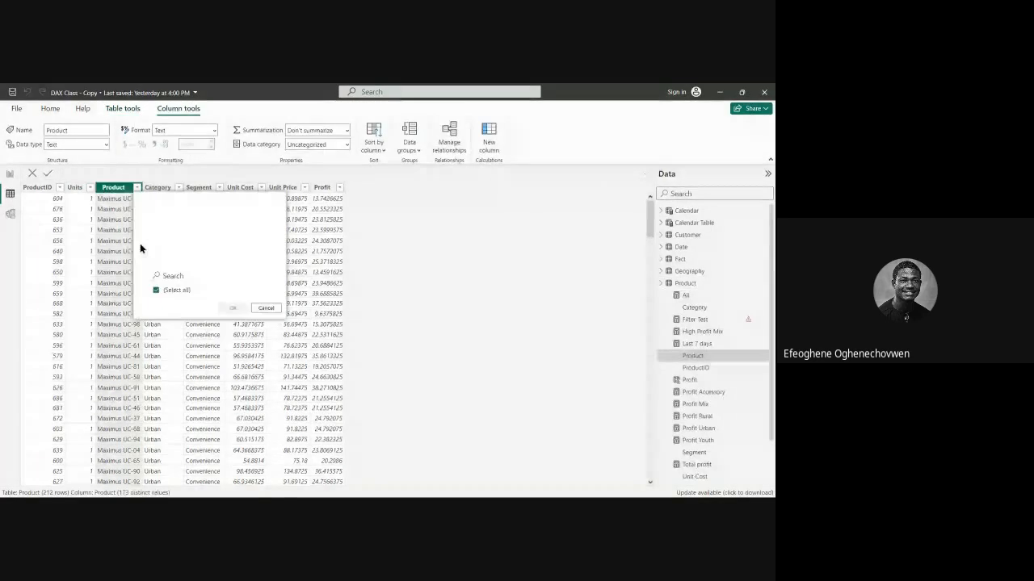
pyautogui.scroll(-2, 188, 357)
pyautogui.scroll(-5, 260, 346)
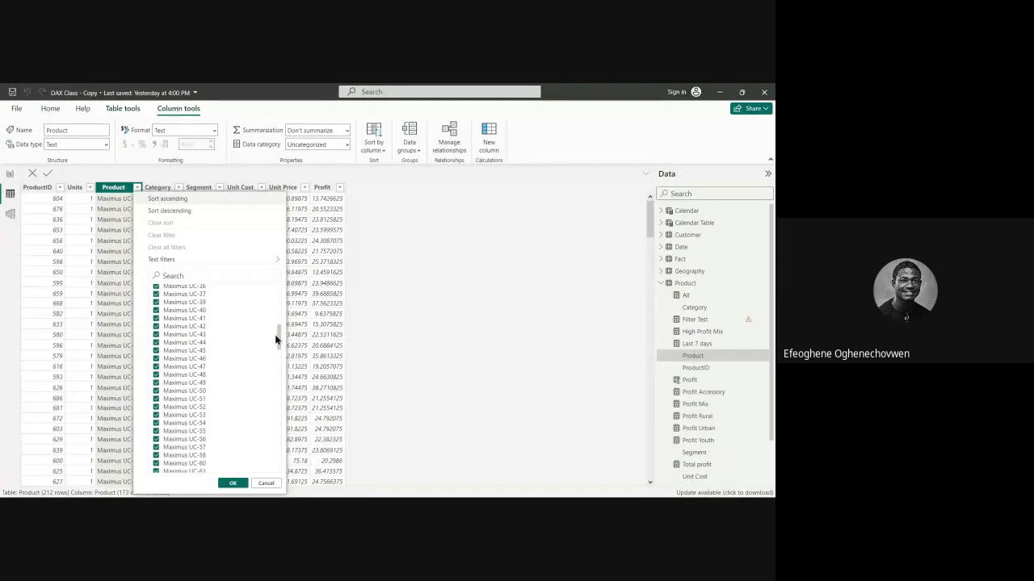
pyautogui.moveTo(278, 333); pyautogui.dragTo(279, 279)
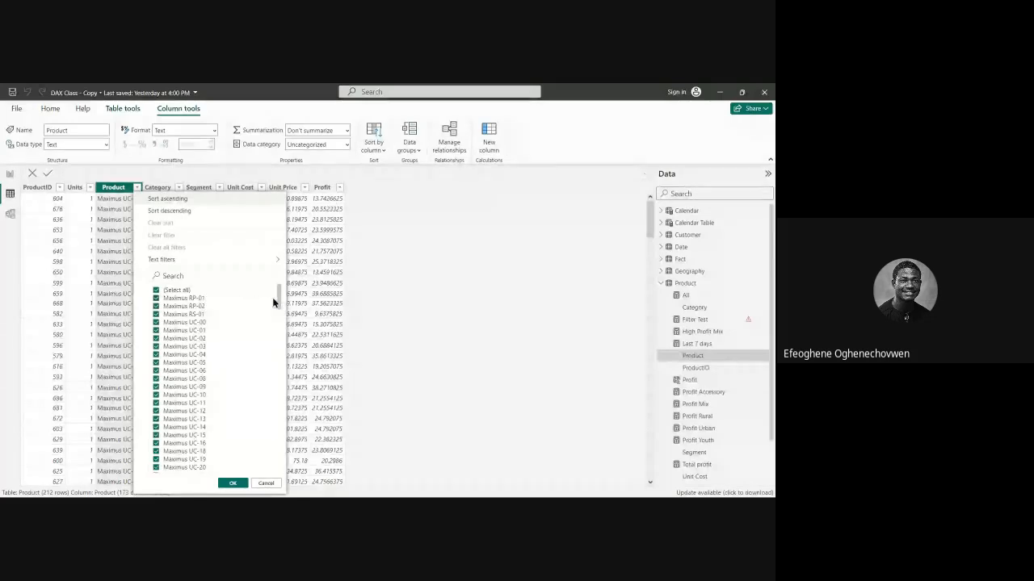
pyautogui.click(232, 483)
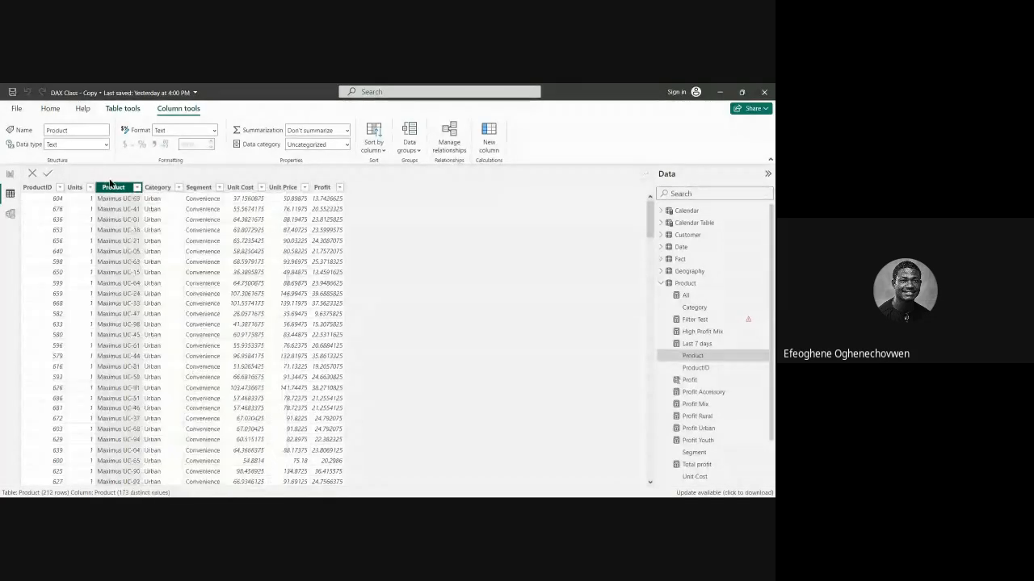
pyautogui.click(10, 174)
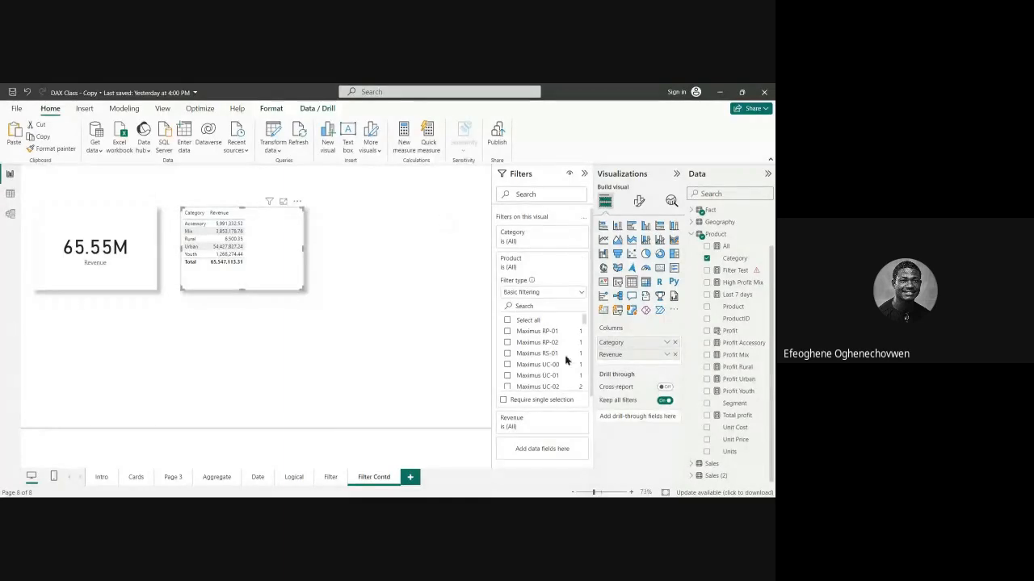
# Step: Include all products in the table visual's Product filter, and try excluding and restoring Maximus RP-01
pyautogui.click(507, 322)
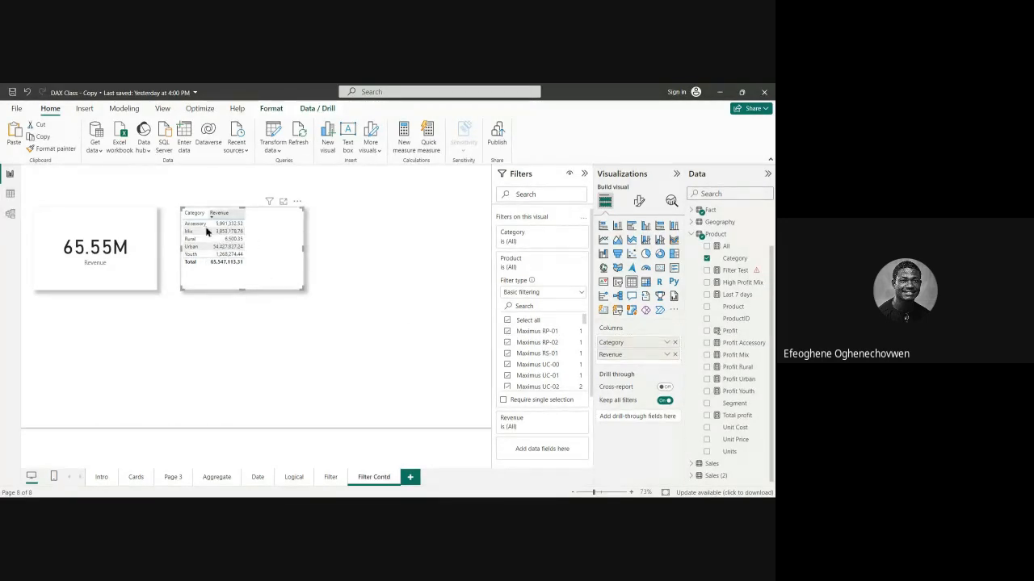
pyautogui.click(507, 332)
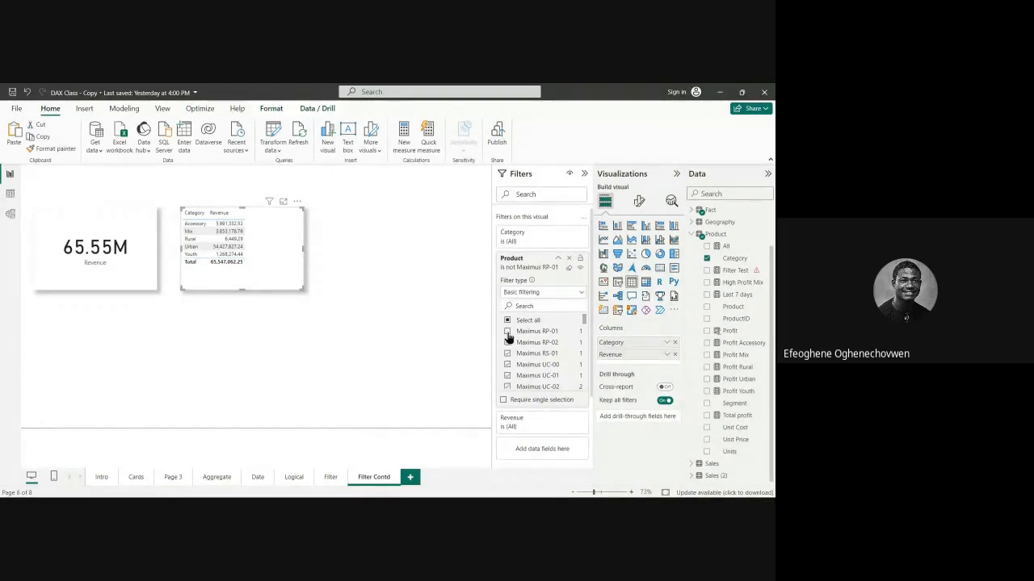
pyautogui.click(507, 332)
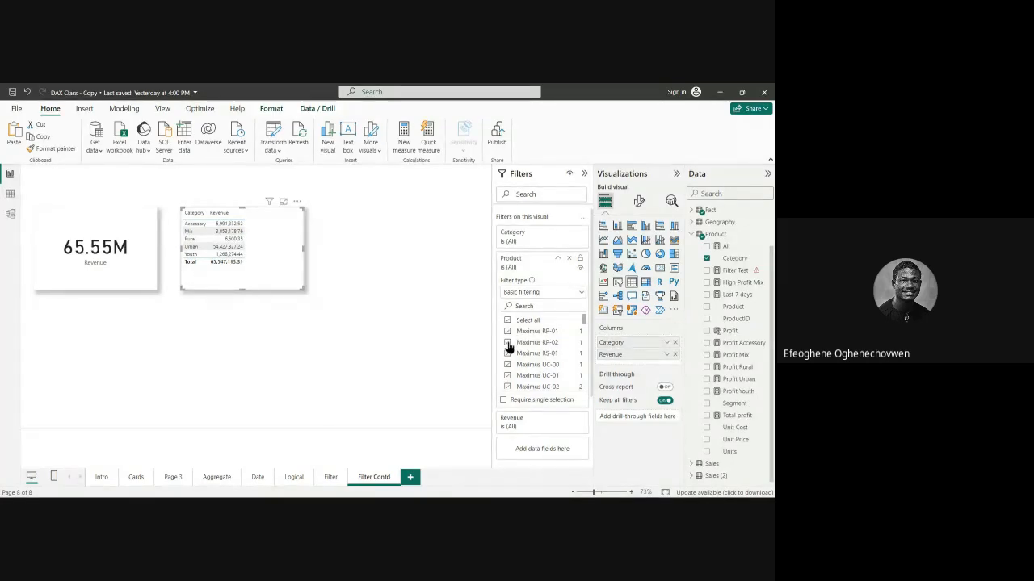
# Step: Try excluding Maximus RP-02, RS-01, UC-00, UC-01 and UC-12 in the Product filter, and reselect all products
pyautogui.click(508, 343)
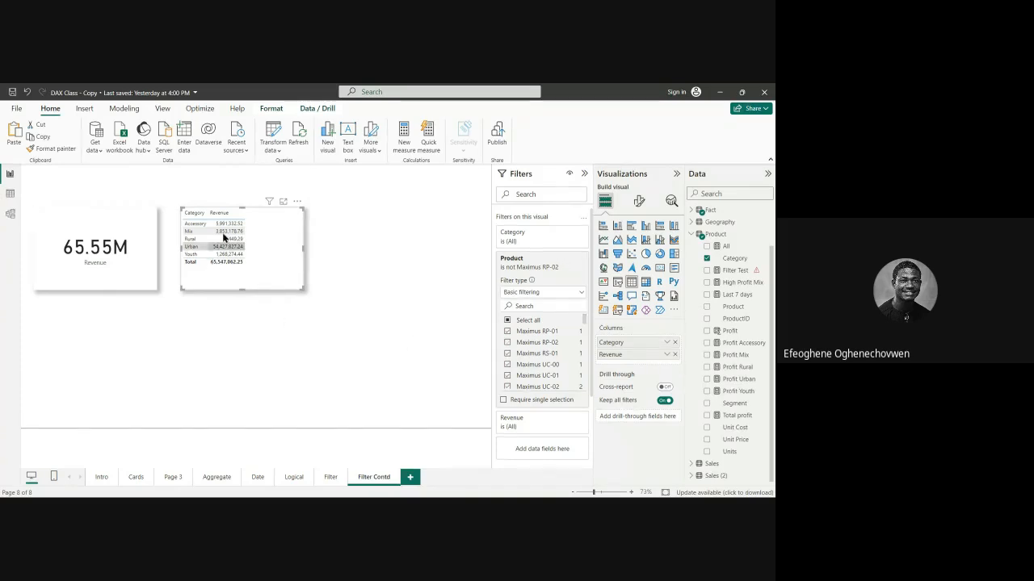
pyautogui.click(507, 353)
pyautogui.click(507, 365)
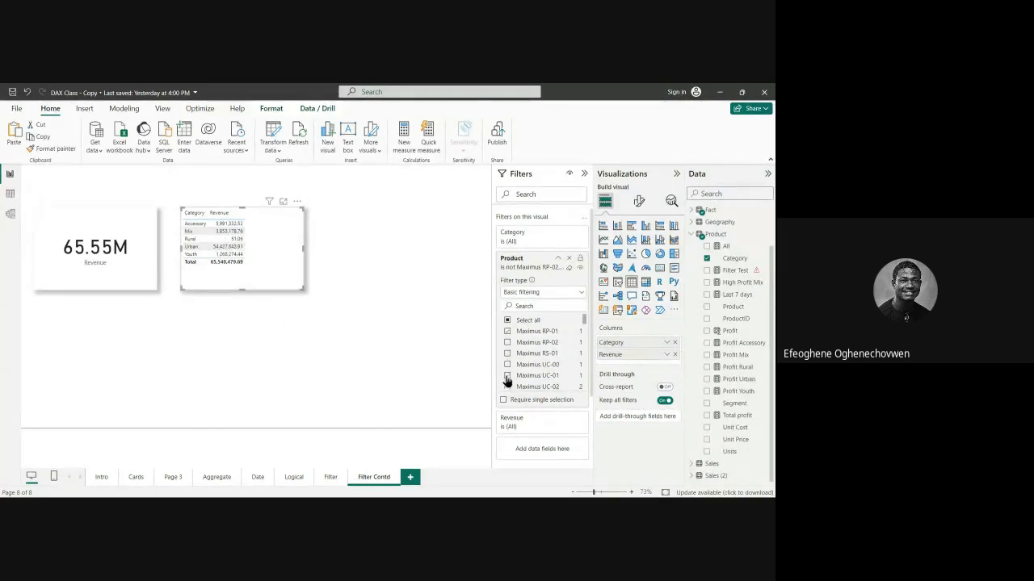
pyautogui.click(507, 376)
pyautogui.scroll(-4, 516, 358)
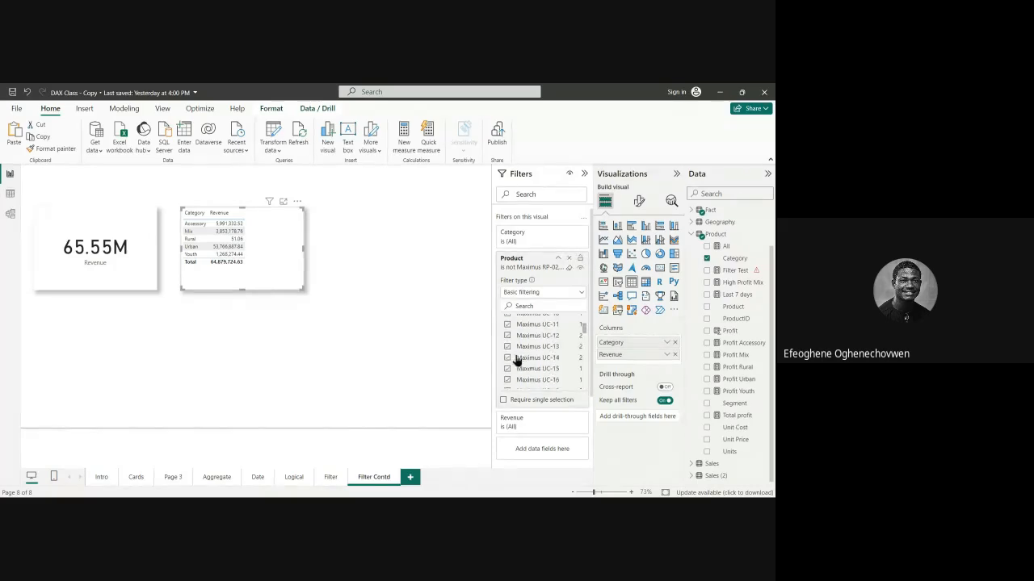
pyautogui.click(507, 335)
pyautogui.scroll(4, 512, 349)
pyautogui.click(507, 320)
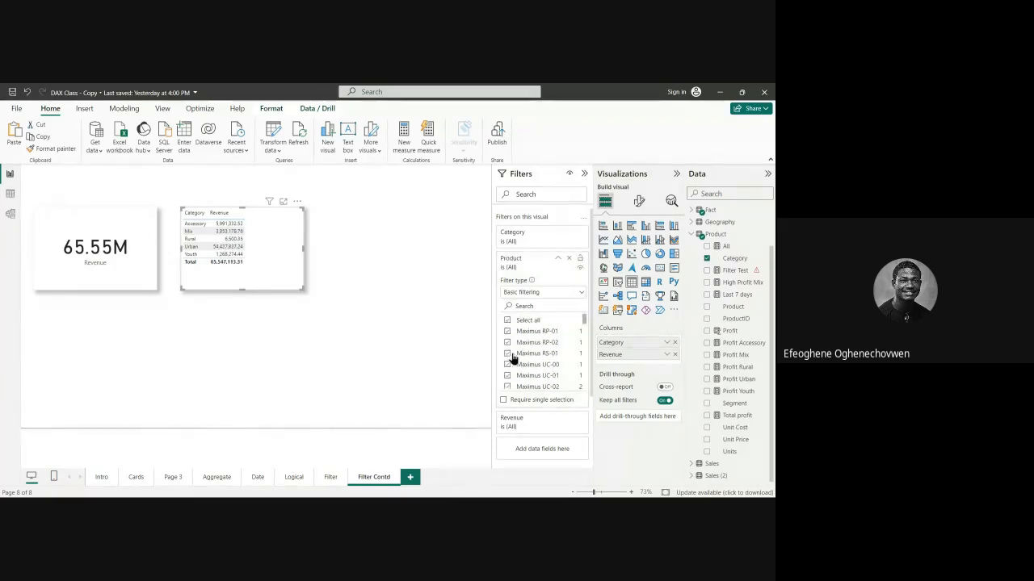
# Step: Try the Product filter with only Maximus RP-01, and set it to include every product except Maximus RP-01
pyautogui.click(507, 331)
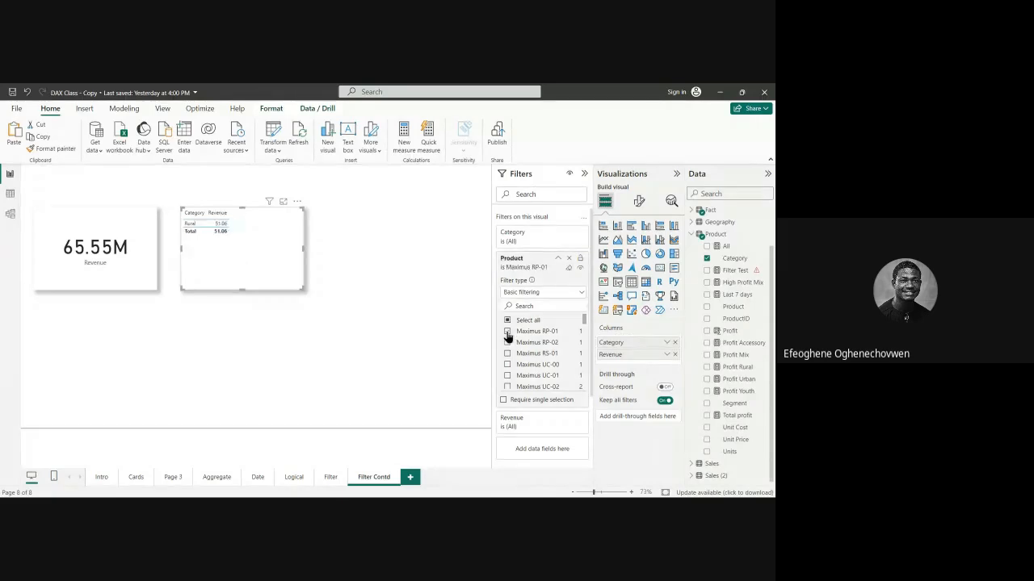
pyautogui.click(507, 320)
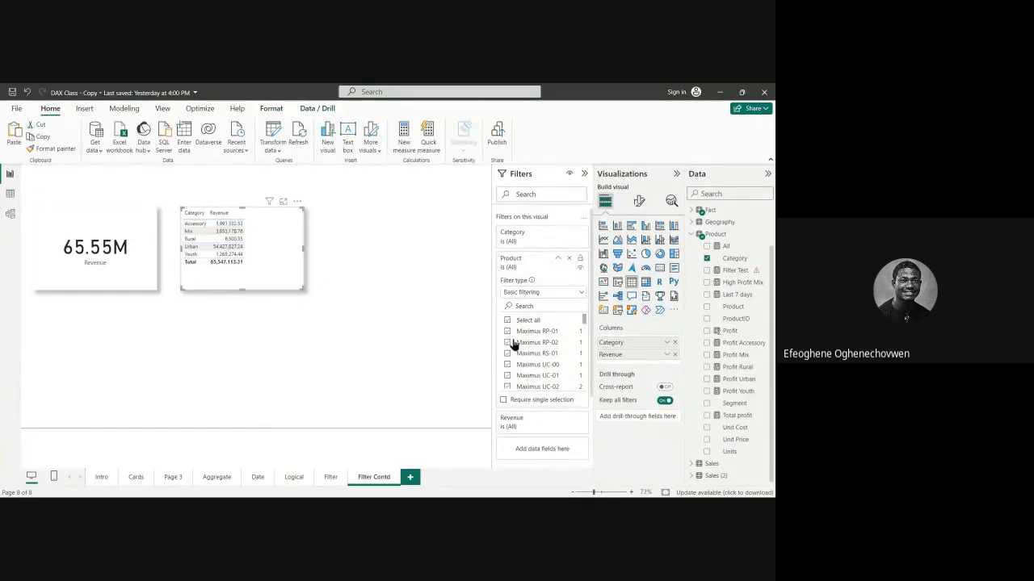
pyautogui.click(507, 332)
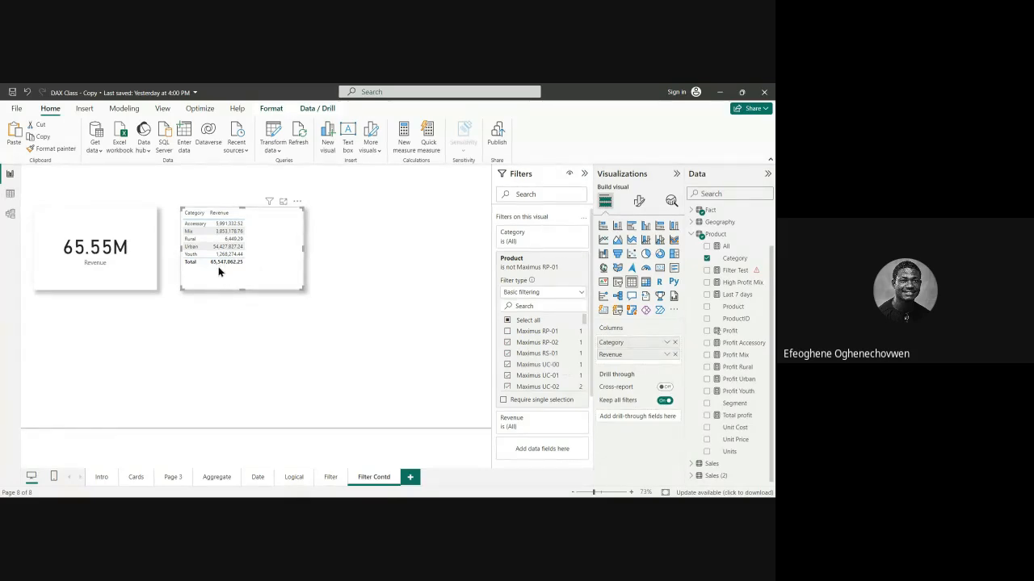
pyautogui.click(81, 256)
pyautogui.scroll(-2, 573, 387)
pyautogui.scroll(-1, 572, 379)
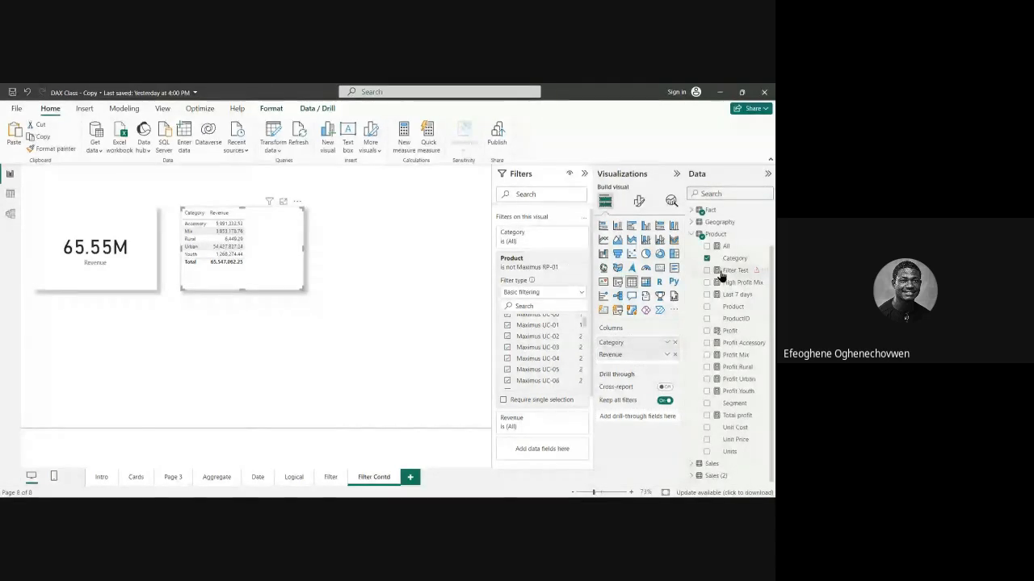
# Step: Add the Date table's Year field as a filter on the category table visual and set its filter type to Basic filtering
pyautogui.click(696, 235)
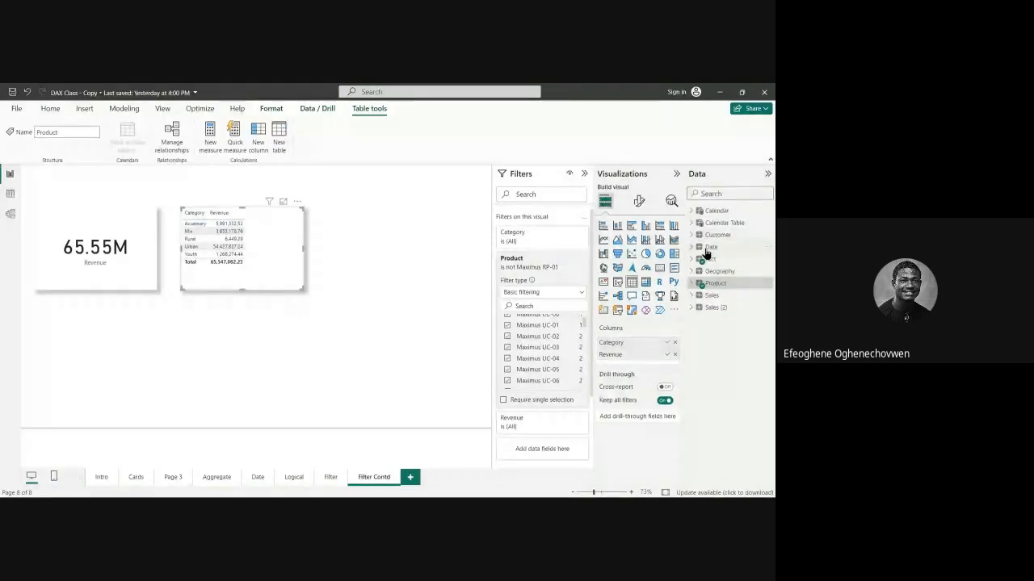
pyautogui.click(705, 249)
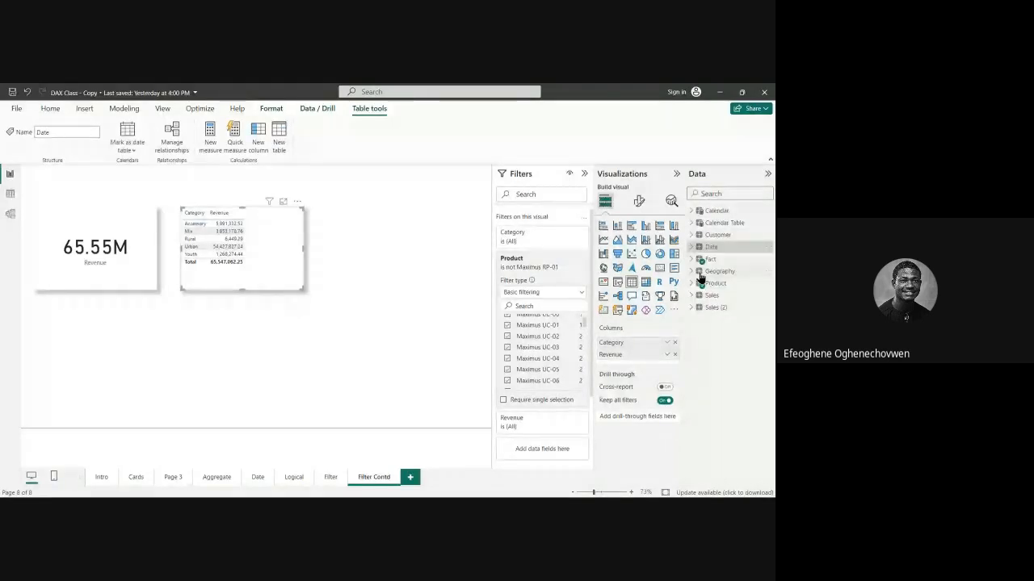
pyautogui.click(699, 247)
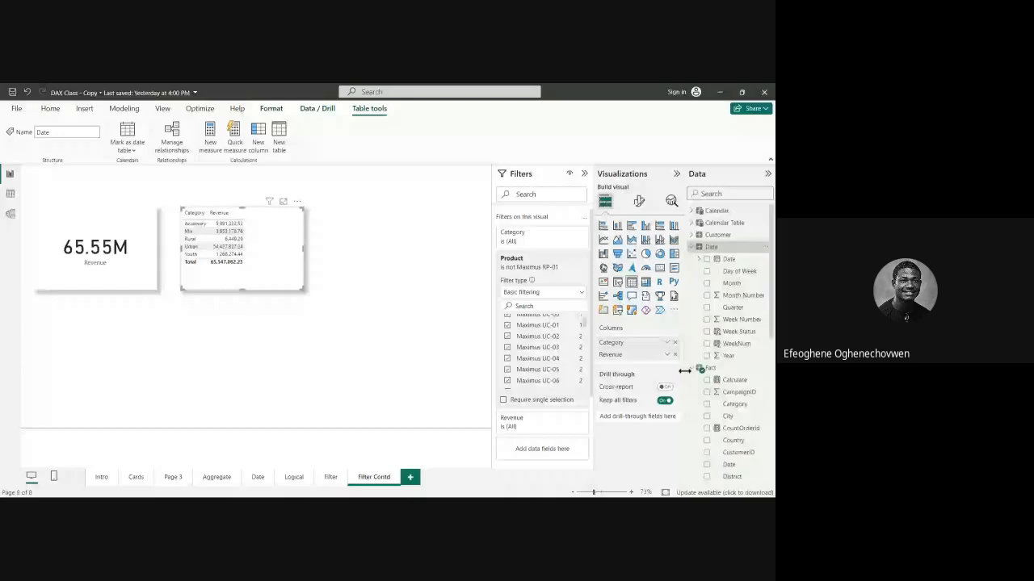
pyautogui.moveTo(725, 355); pyautogui.dragTo(549, 454)
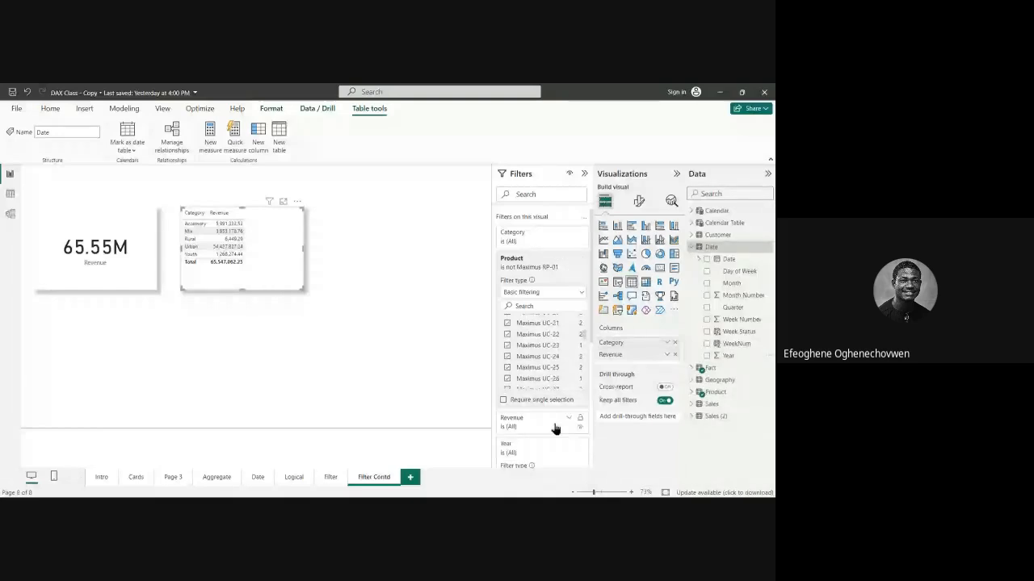
pyautogui.scroll(-3, 553, 404)
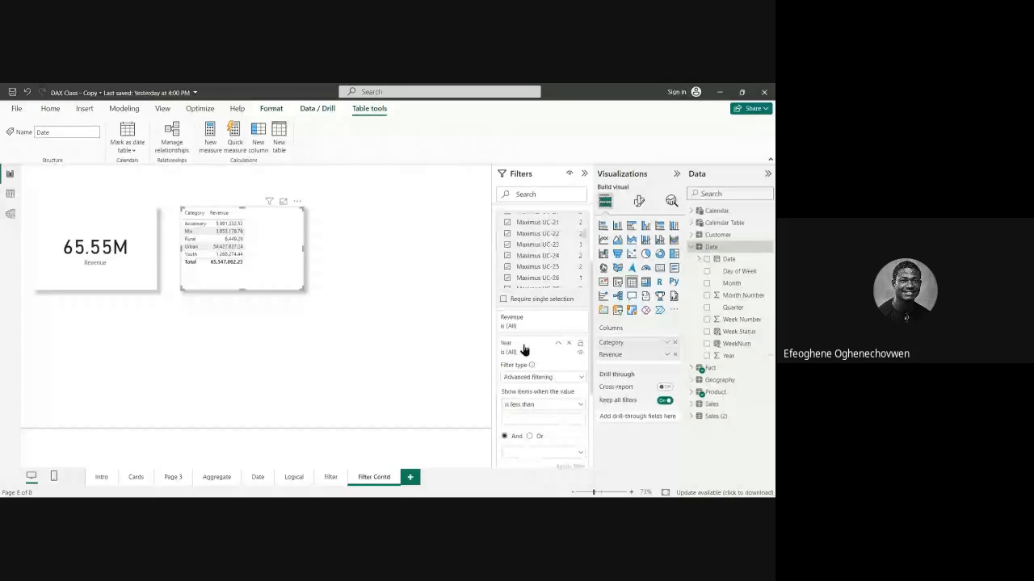
pyautogui.click(578, 380)
pyautogui.click(520, 406)
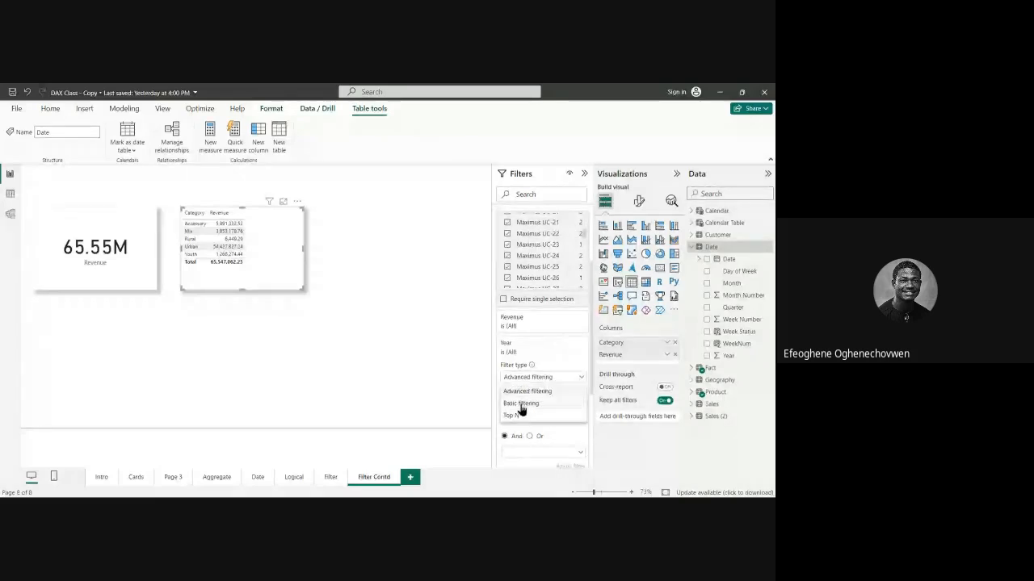
pyautogui.scroll(5, 555, 402)
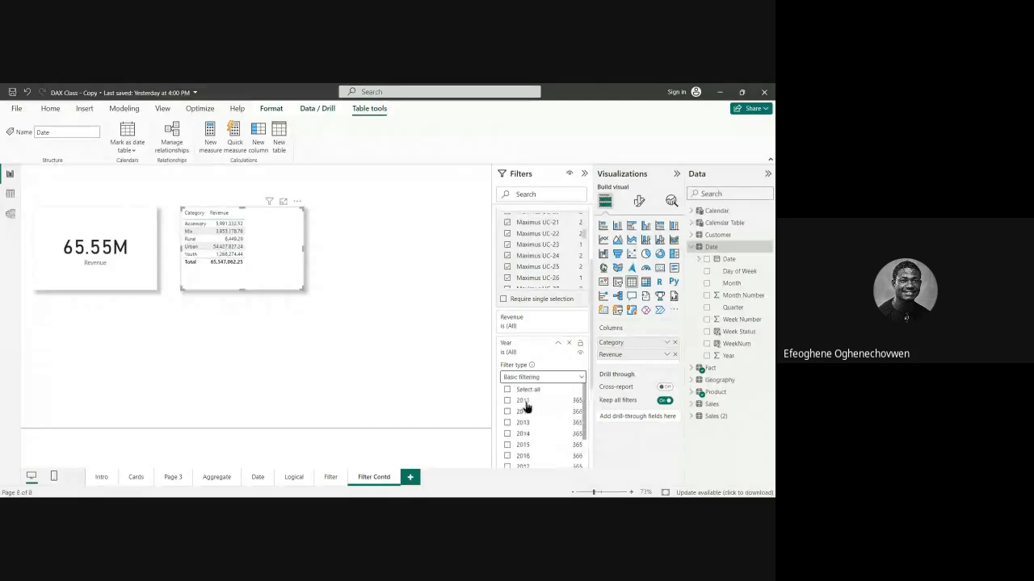
pyautogui.scroll(1, 508, 394)
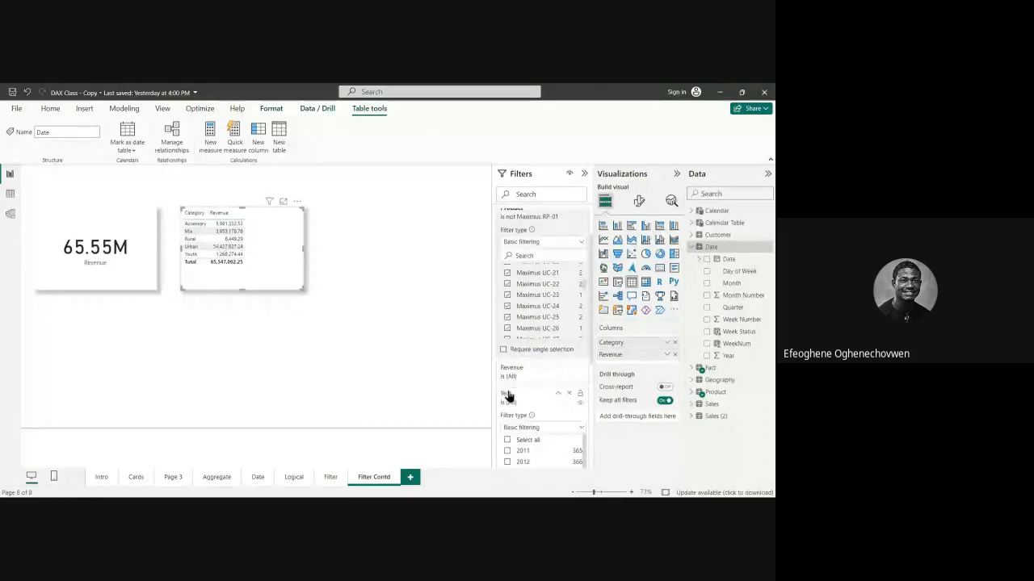
# Step: Set the visual's Year filter to include all years except 2011 and 2012
pyautogui.scroll(-2, 509, 395)
pyautogui.click(559, 320)
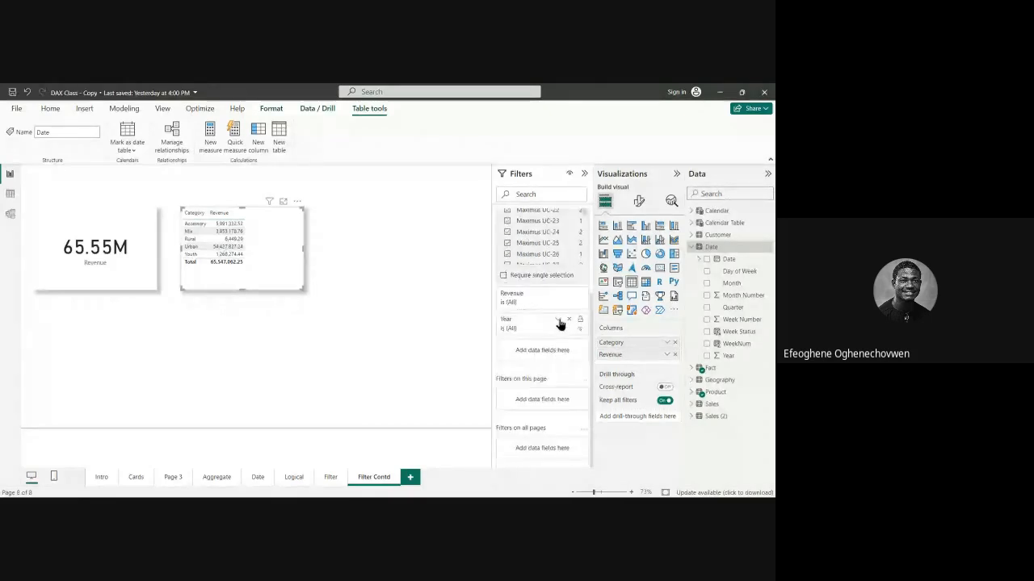
pyautogui.click(559, 320)
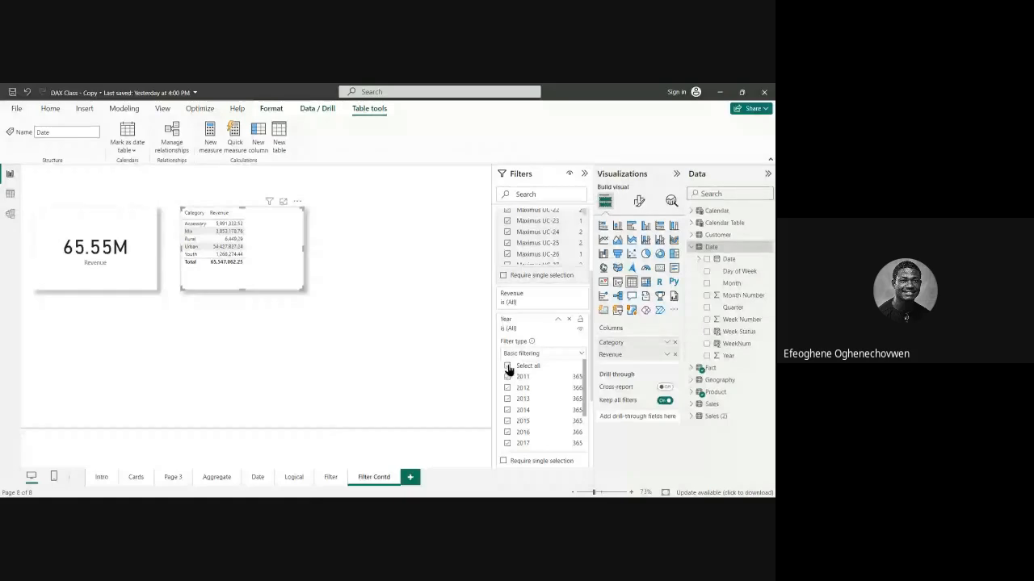
pyautogui.click(507, 366)
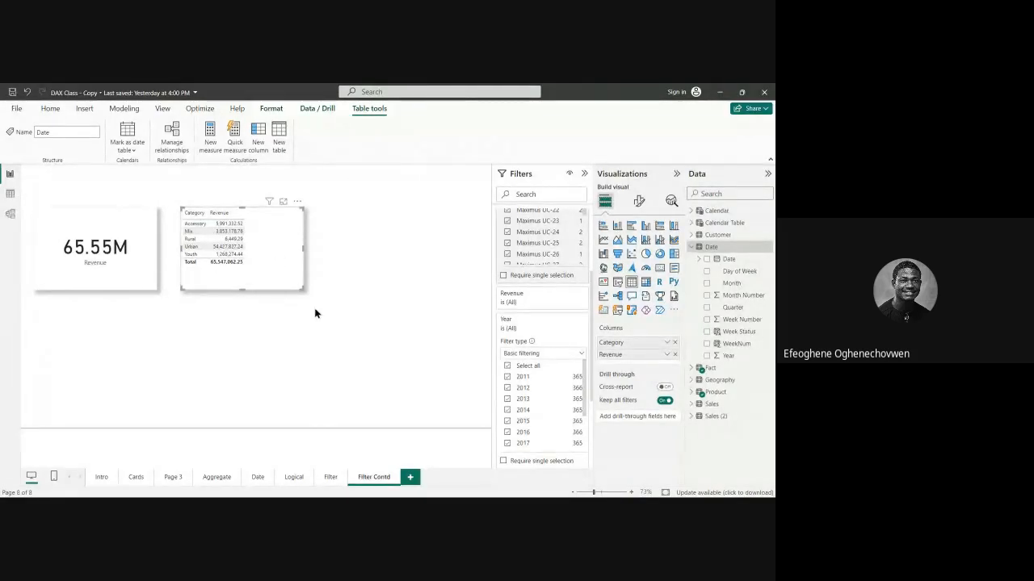
pyautogui.click(508, 411)
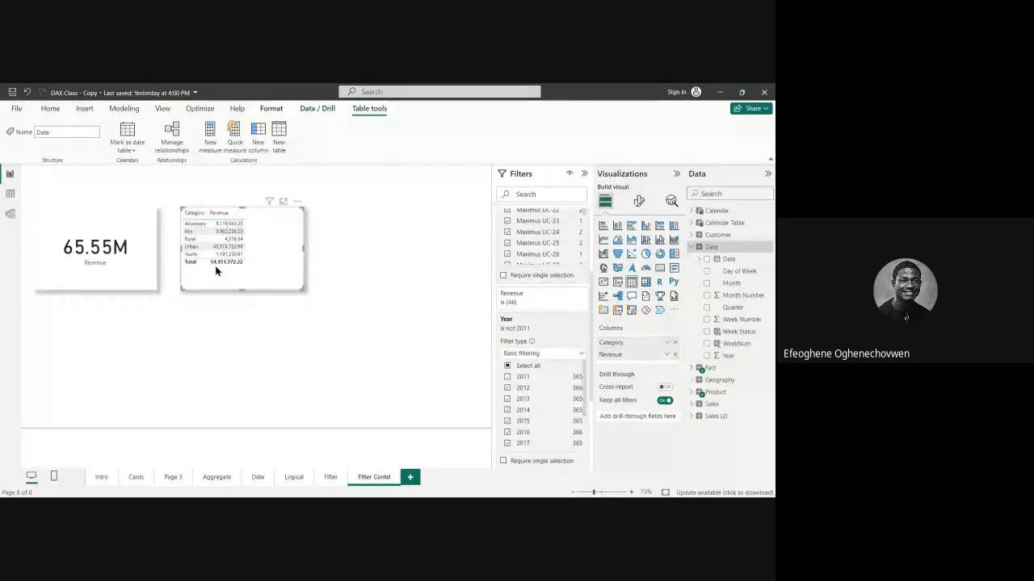
pyautogui.click(507, 388)
pyautogui.moveTo(270, 203)
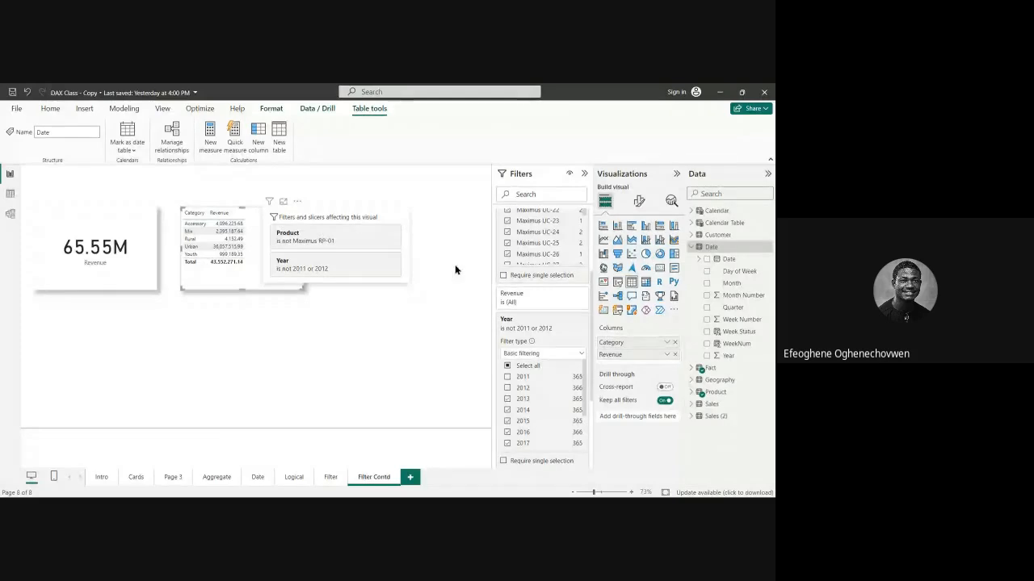
# Step: Examine the product list in the category table visual's Product filter and the filters affecting that visual
pyautogui.scroll(5, 539, 242)
pyautogui.scroll(5, 540, 251)
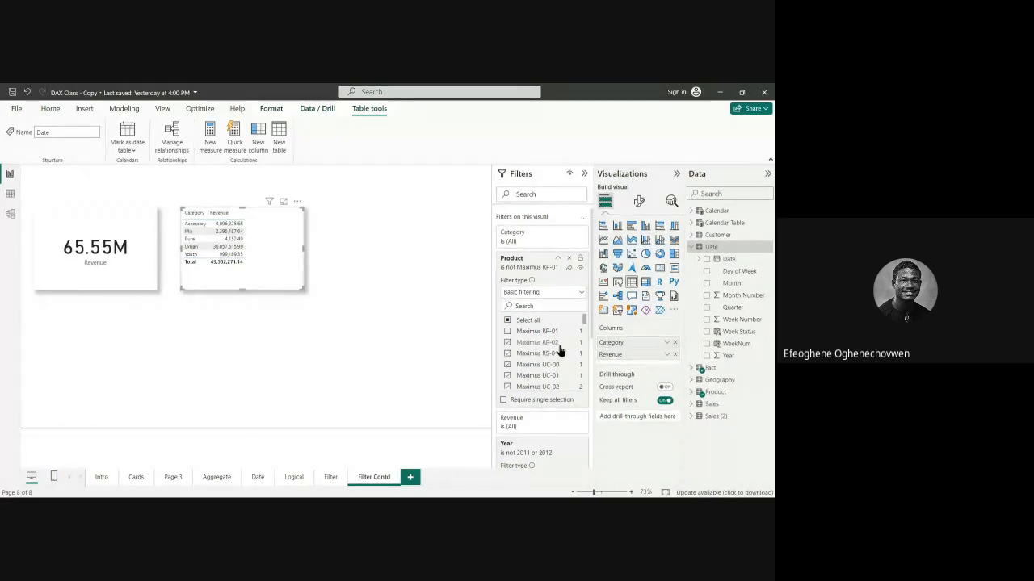
pyautogui.scroll(-10, 554, 352)
pyautogui.scroll(-10, 555, 356)
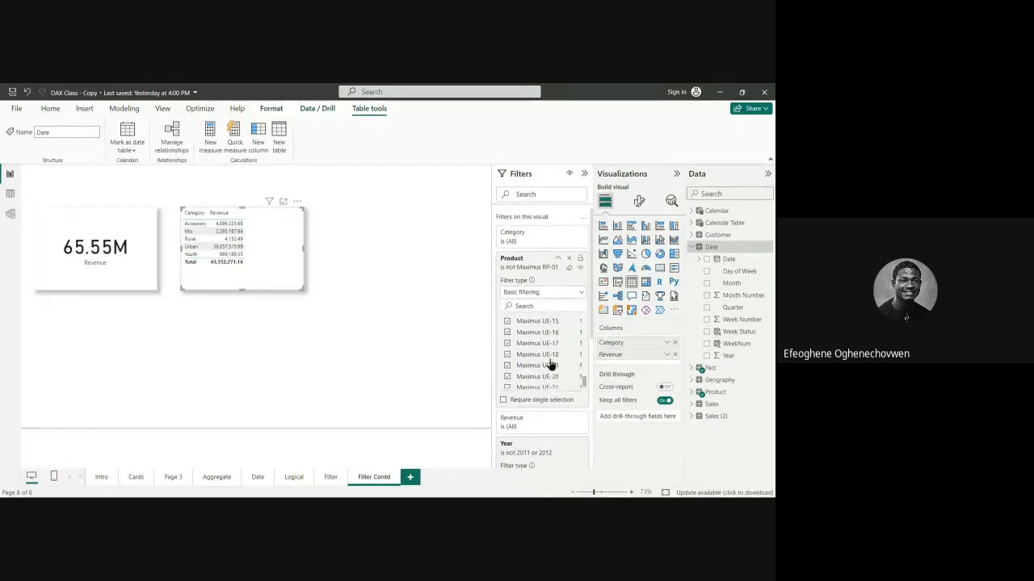
pyautogui.scroll(-10, 558, 380)
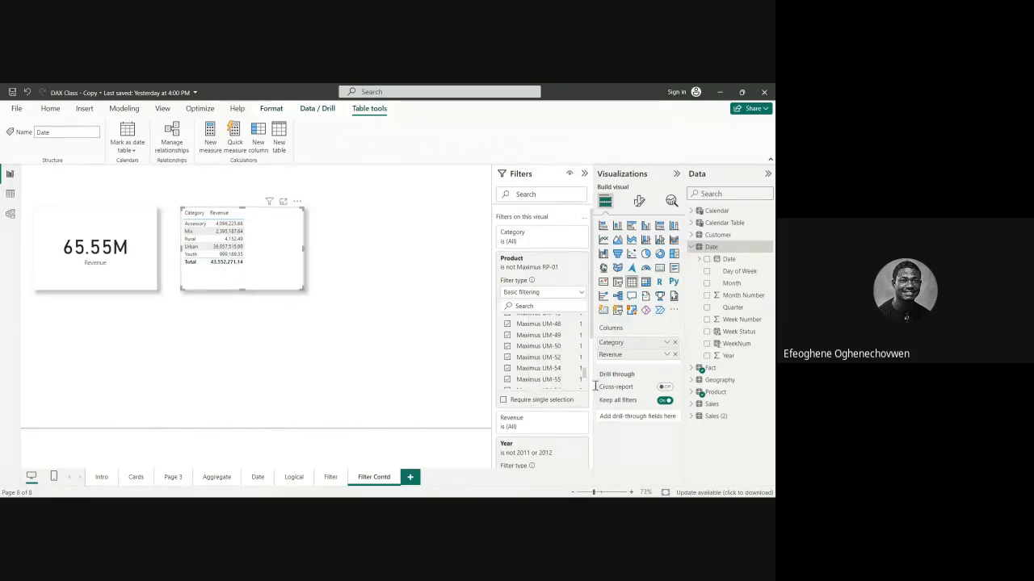
pyautogui.scroll(6, 549, 363)
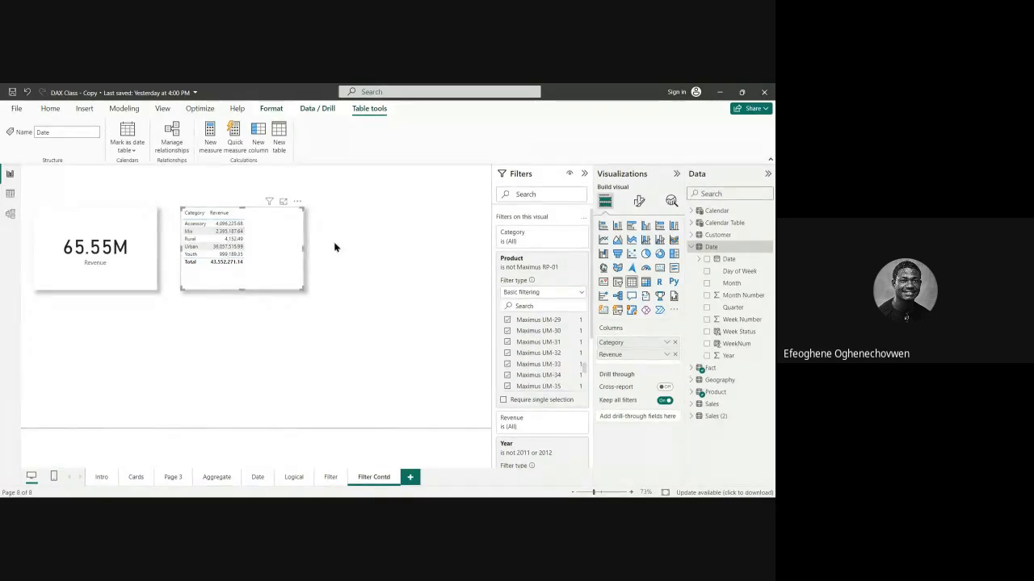
pyautogui.moveTo(270, 202)
pyautogui.scroll(-3, 563, 353)
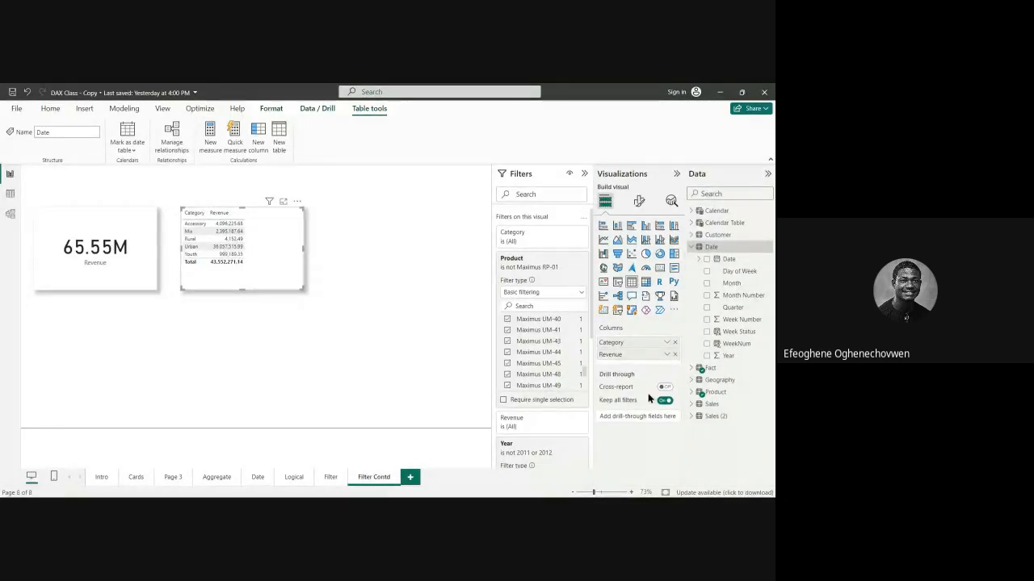
pyautogui.scroll(5, 546, 351)
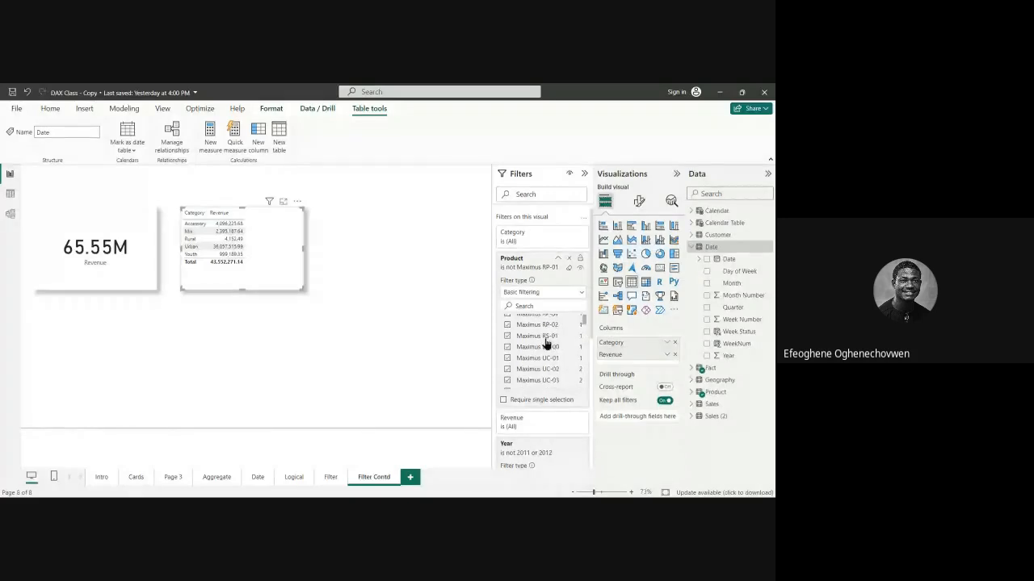
pyautogui.scroll(3, 545, 343)
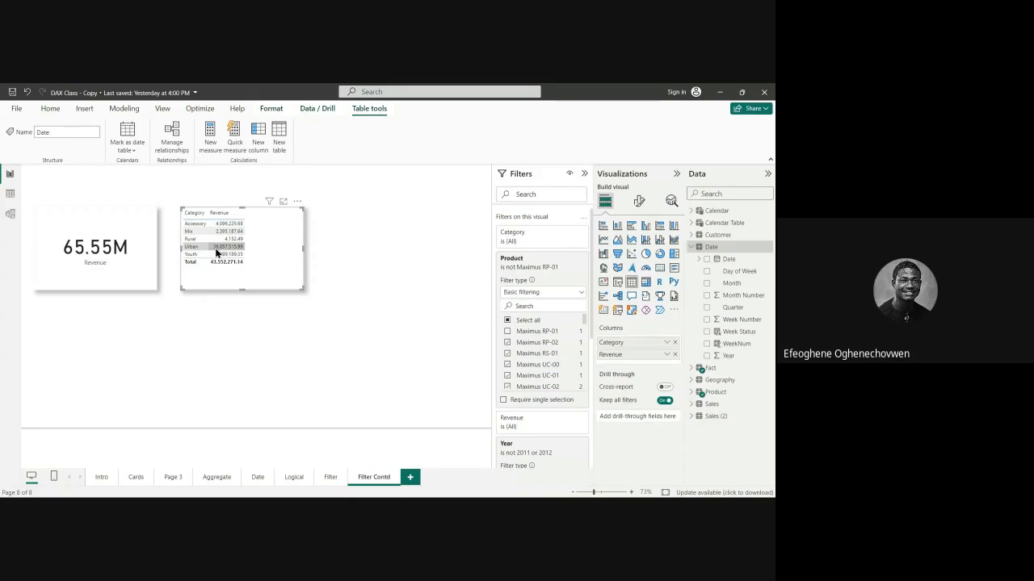
# Step: Try including 2012 in the visual's Year filter, excluding it, and including it again
pyautogui.scroll(-5, 510, 324)
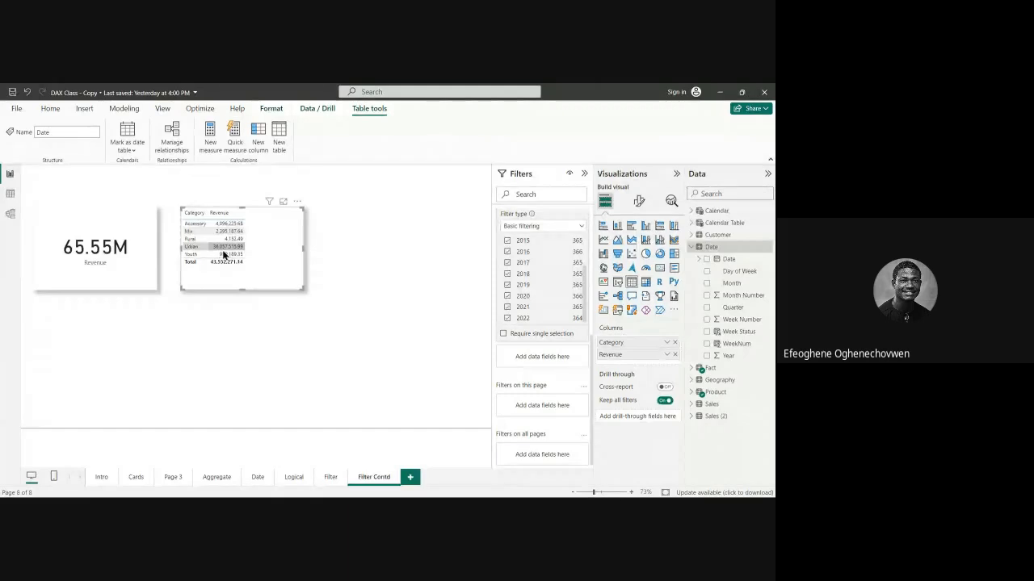
pyautogui.scroll(3, 537, 274)
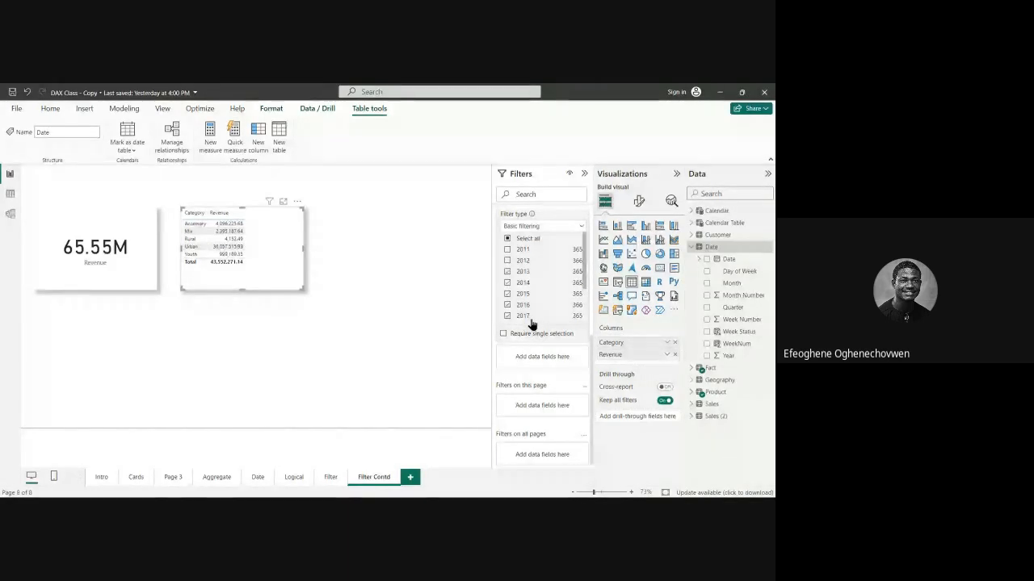
pyautogui.click(509, 267)
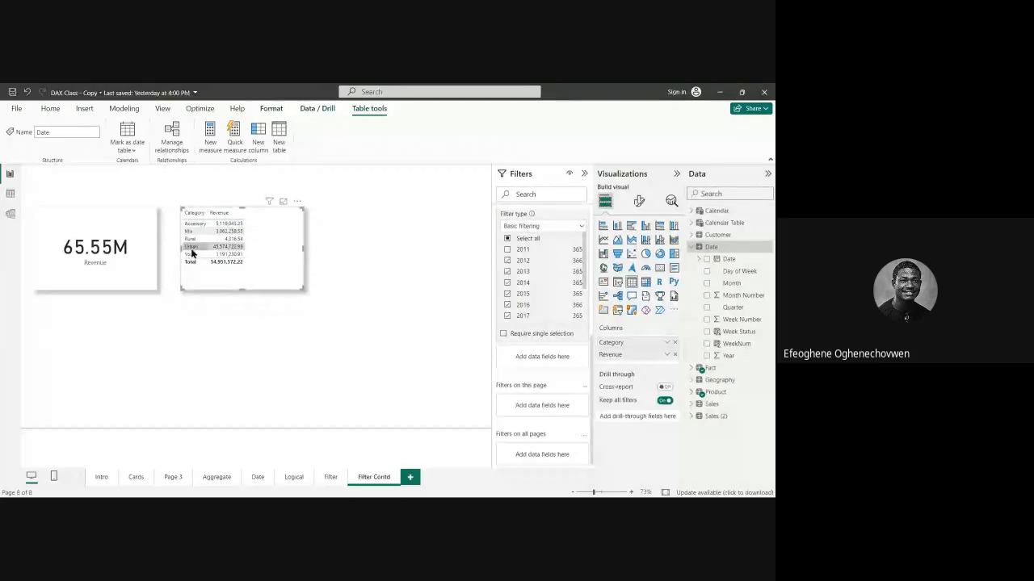
pyautogui.click(508, 262)
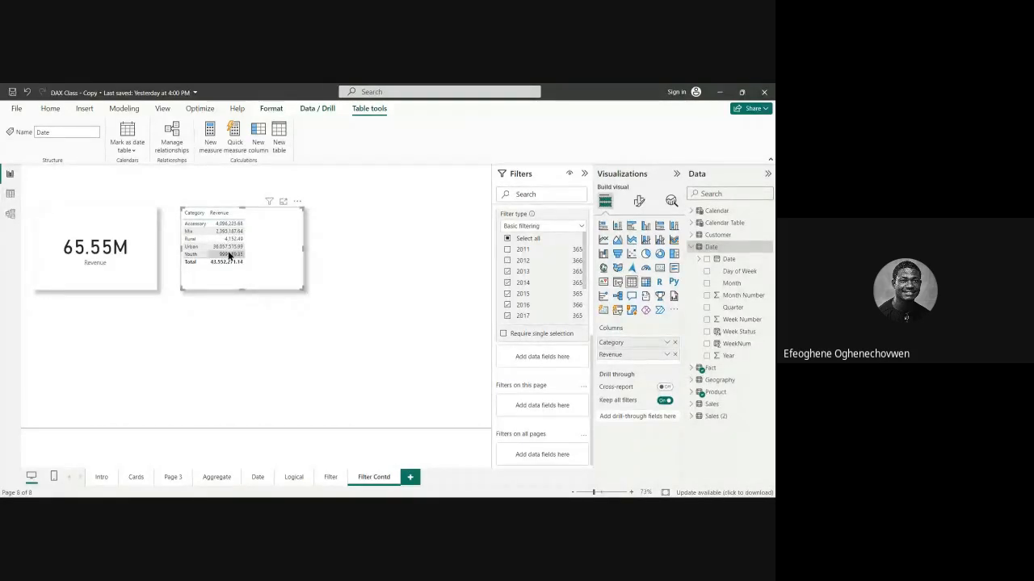
pyautogui.click(508, 261)
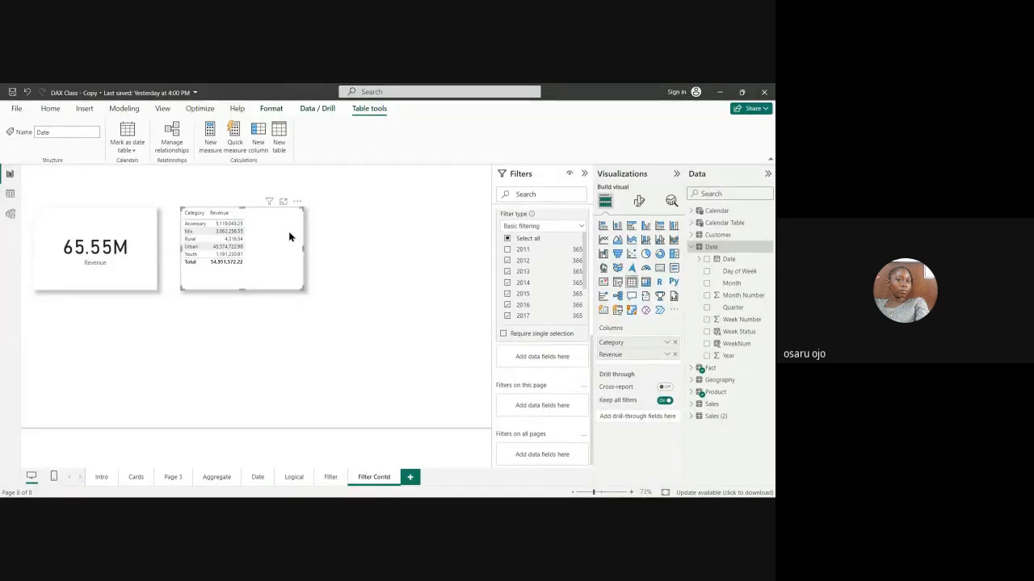
pyautogui.moveTo(271, 207)
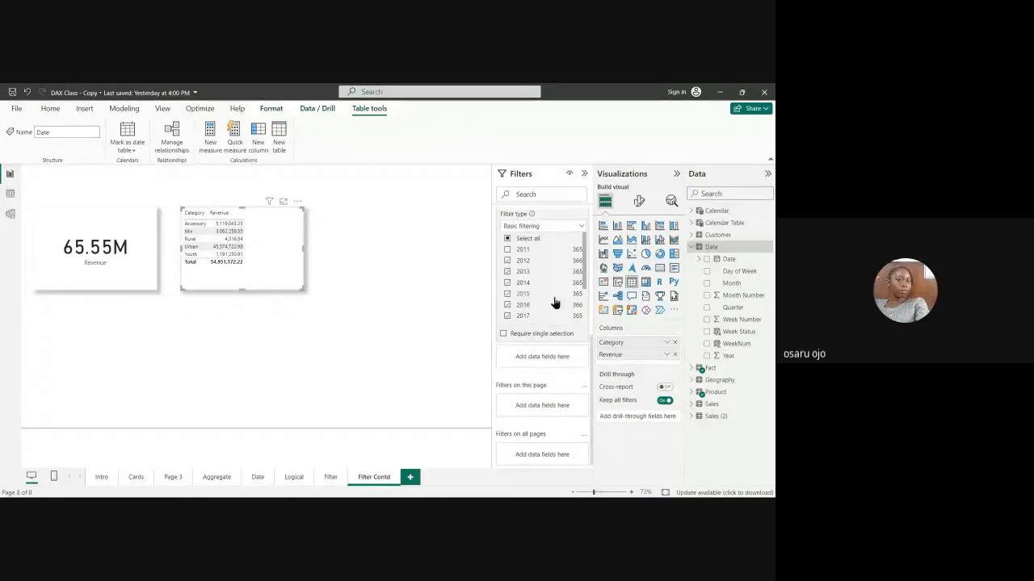
# Step: Remove the Year filter from the category table visual
pyautogui.scroll(2, 543, 275)
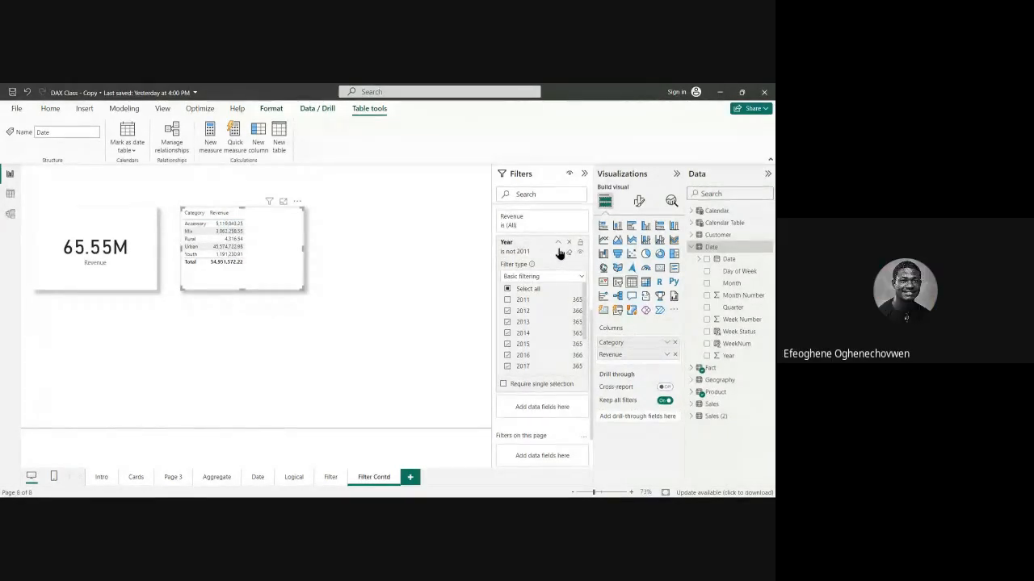
pyautogui.scroll(1, 559, 251)
pyautogui.scroll(1, 558, 250)
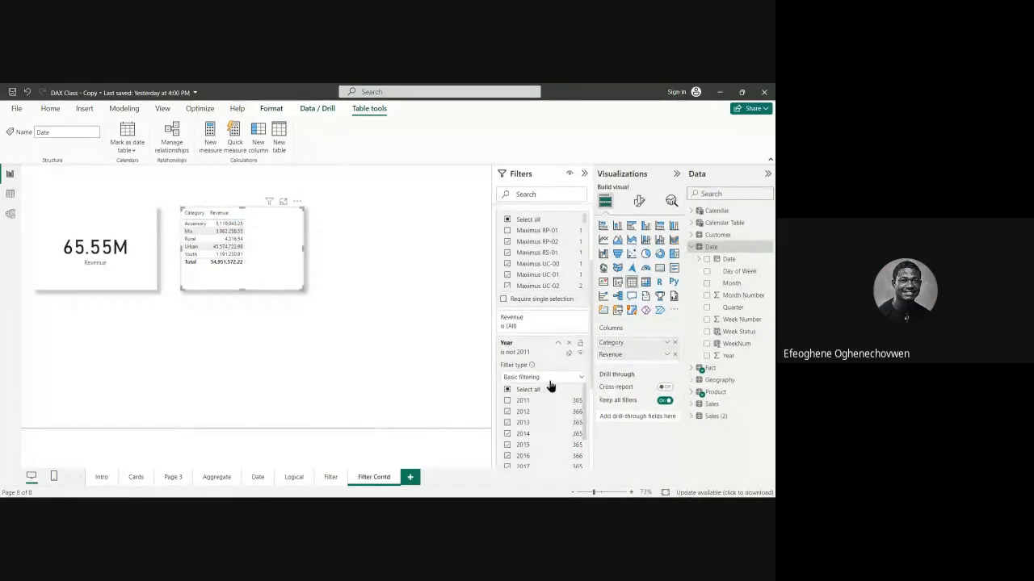
pyautogui.click(570, 345)
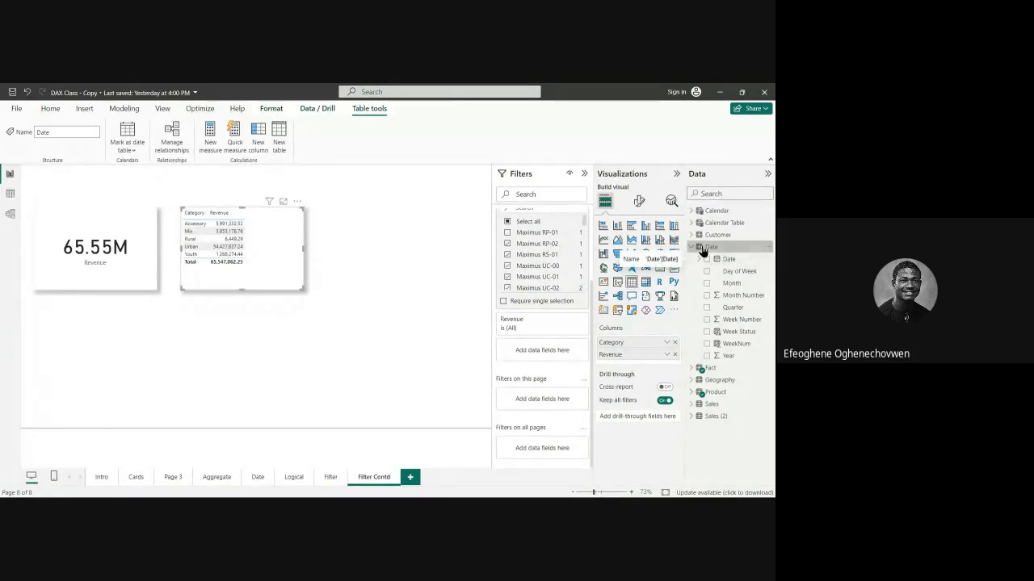
# Step: Add the Date table's Year field back as a filter on the category table visual with Basic filtering, and collapse its filter card
pyautogui.moveTo(733, 358); pyautogui.dragTo(548, 352)
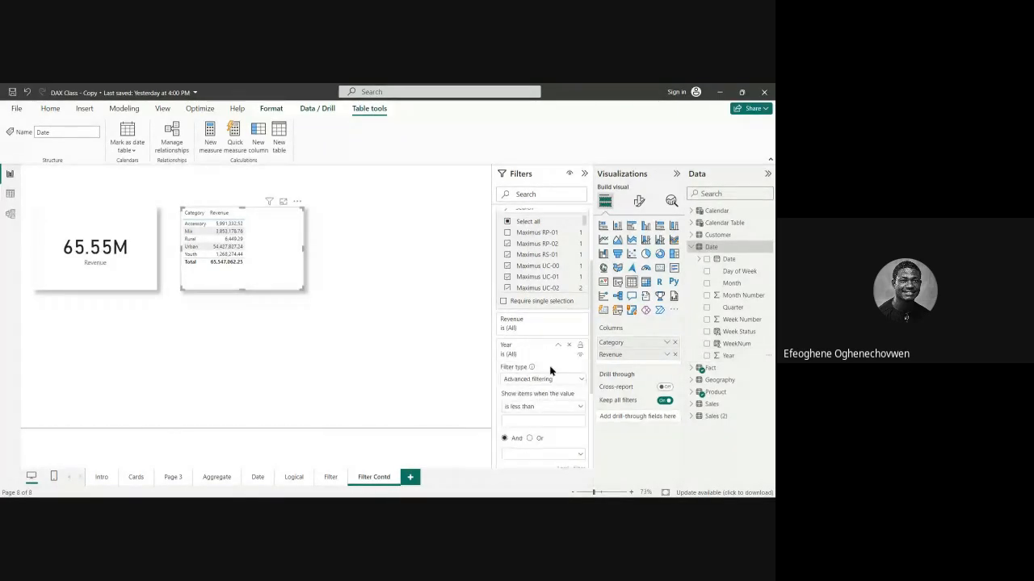
pyautogui.click(581, 378)
pyautogui.click(512, 406)
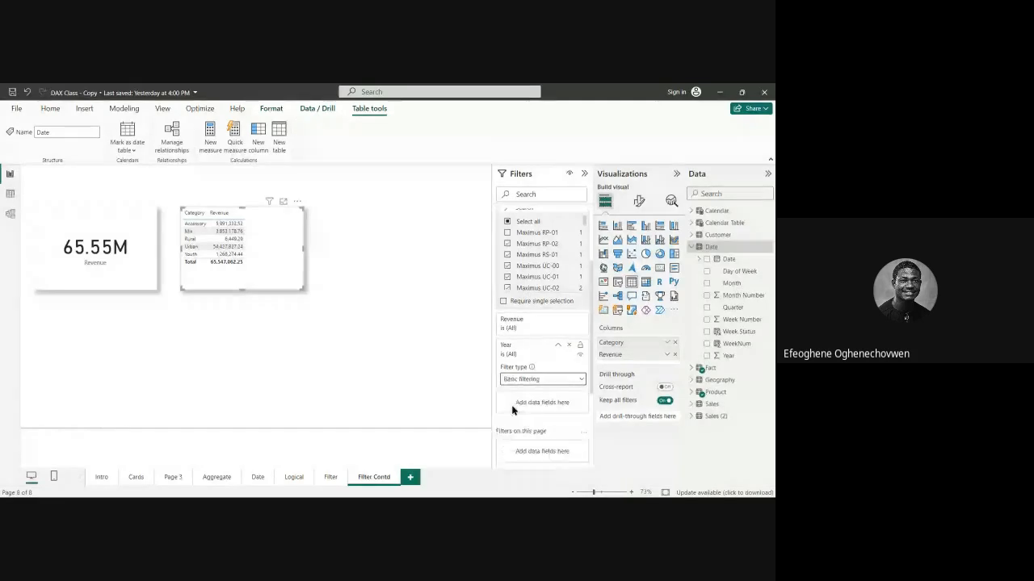
pyautogui.scroll(2, 539, 395)
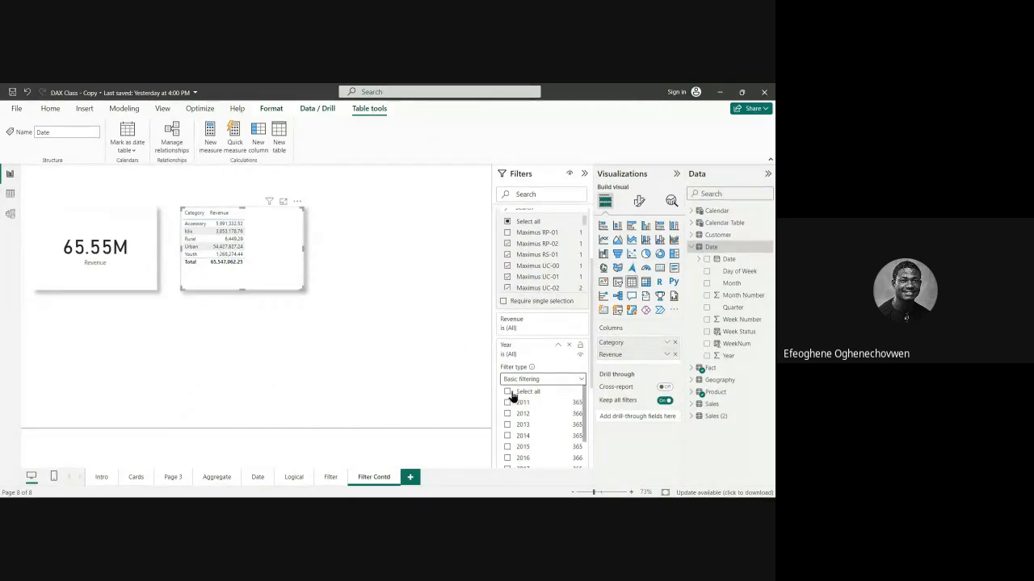
pyautogui.click(559, 348)
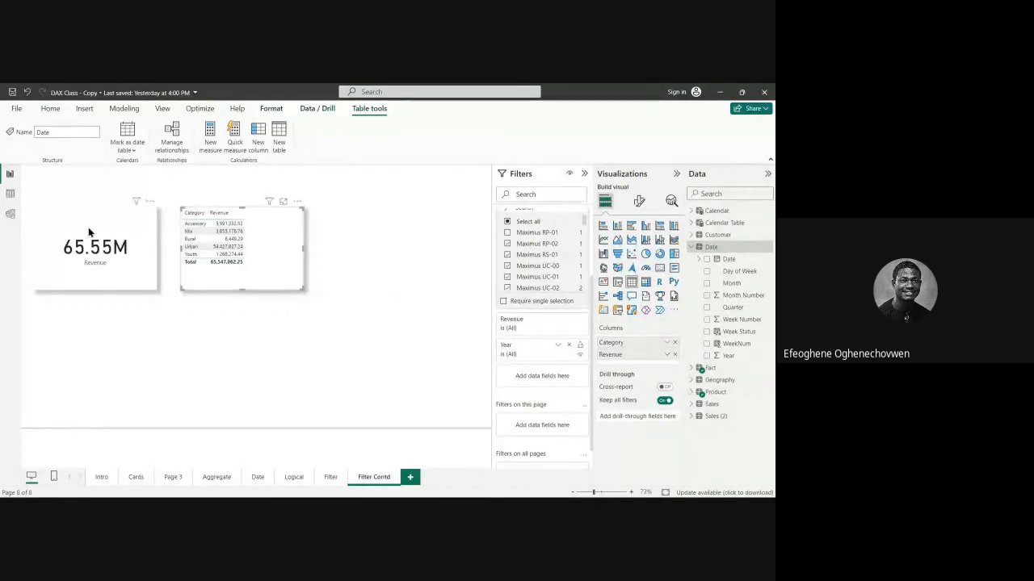
# Step: Collapse the Date table, expand the Fact table, and display the formulas of its Revenue and Total Revenue measures
pyautogui.click(692, 248)
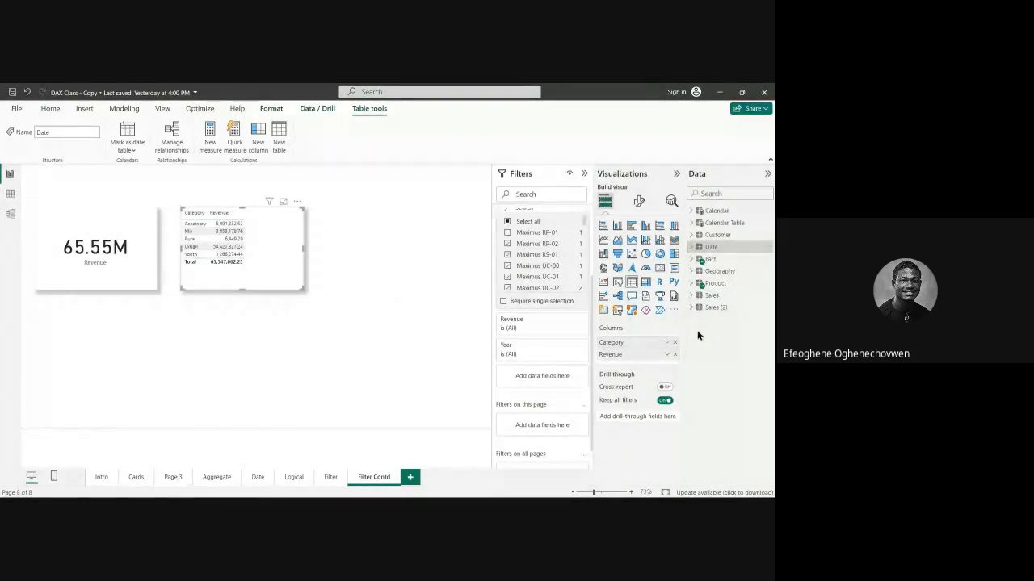
pyautogui.click(692, 260)
pyautogui.scroll(-3, 751, 436)
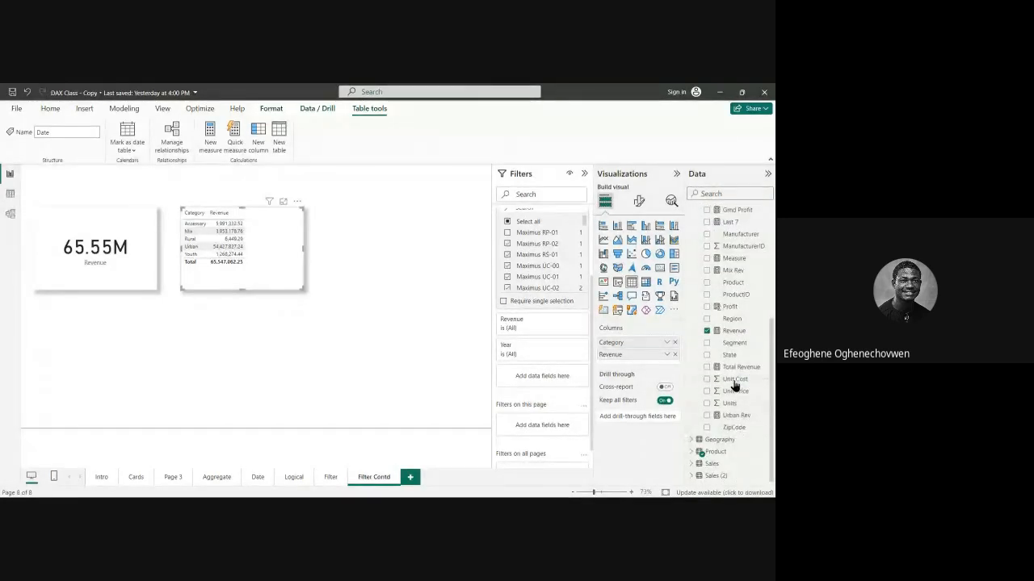
pyautogui.scroll(2, 735, 390)
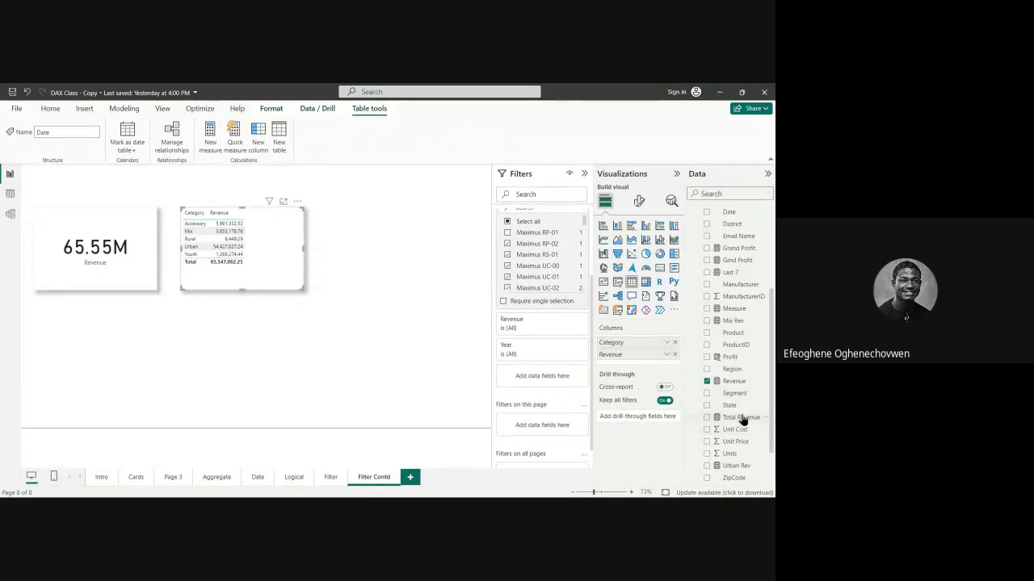
pyautogui.scroll(-1, 745, 440)
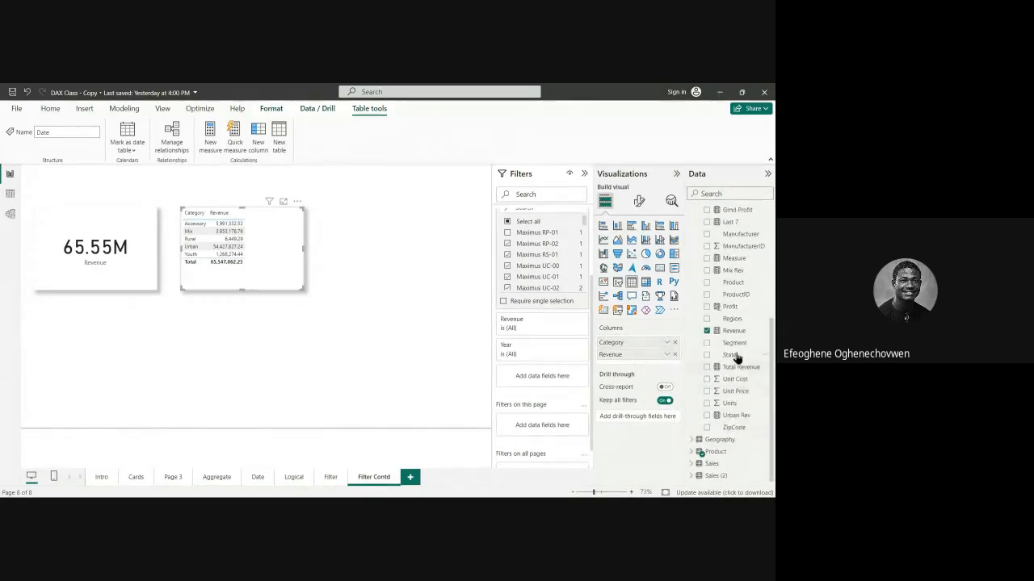
pyautogui.click(735, 335)
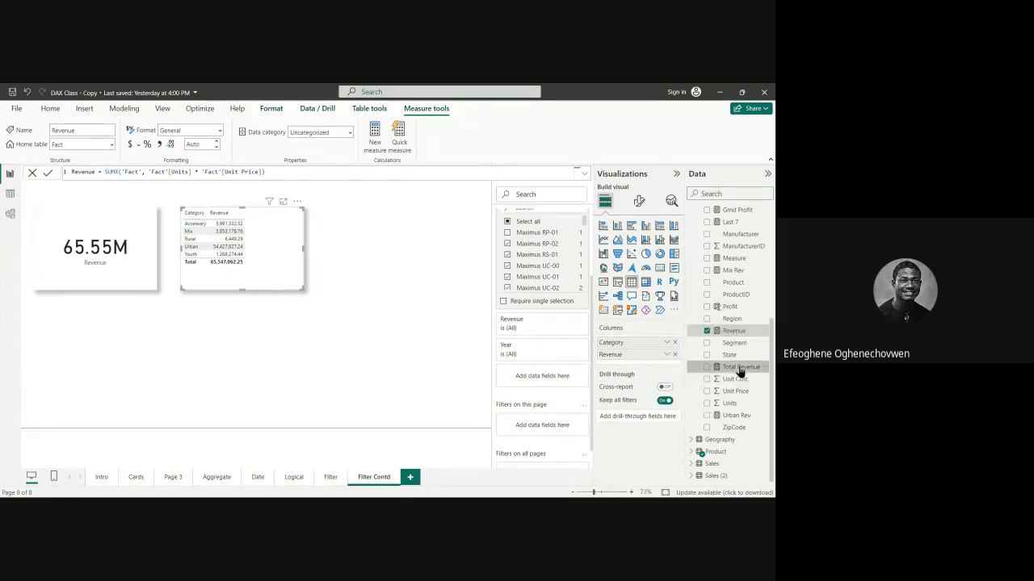
pyautogui.click(740, 369)
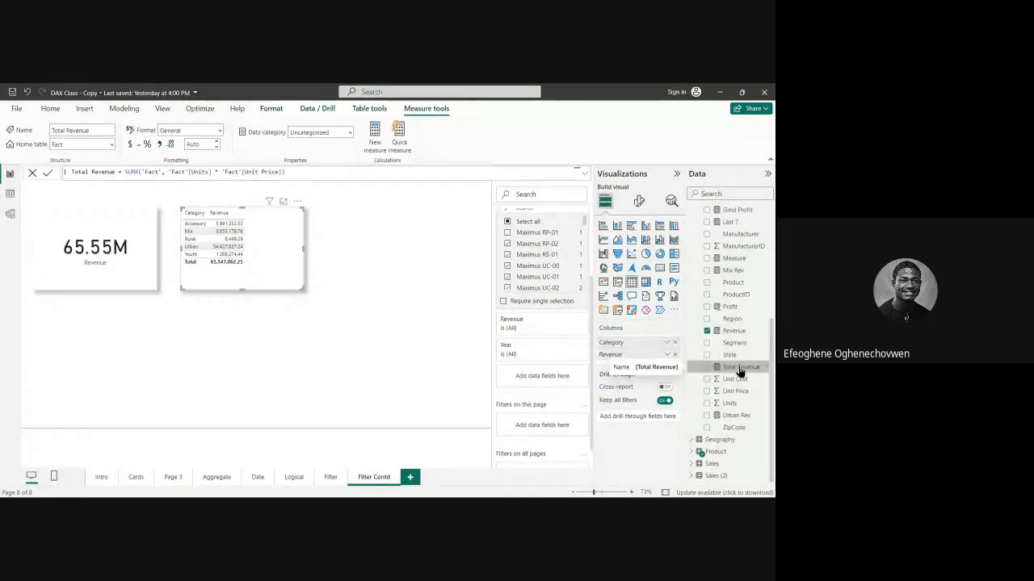
# Step: Display the Fact table's Calculate measure formula, and reopen the Revenue measure's formula with enlarged text
pyautogui.scroll(5, 730, 355)
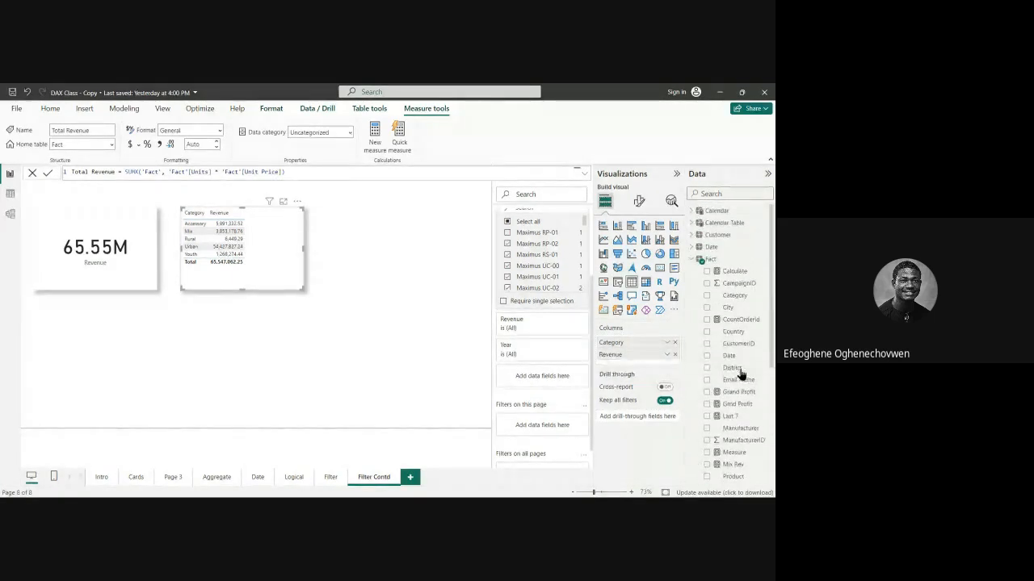
pyautogui.click(735, 273)
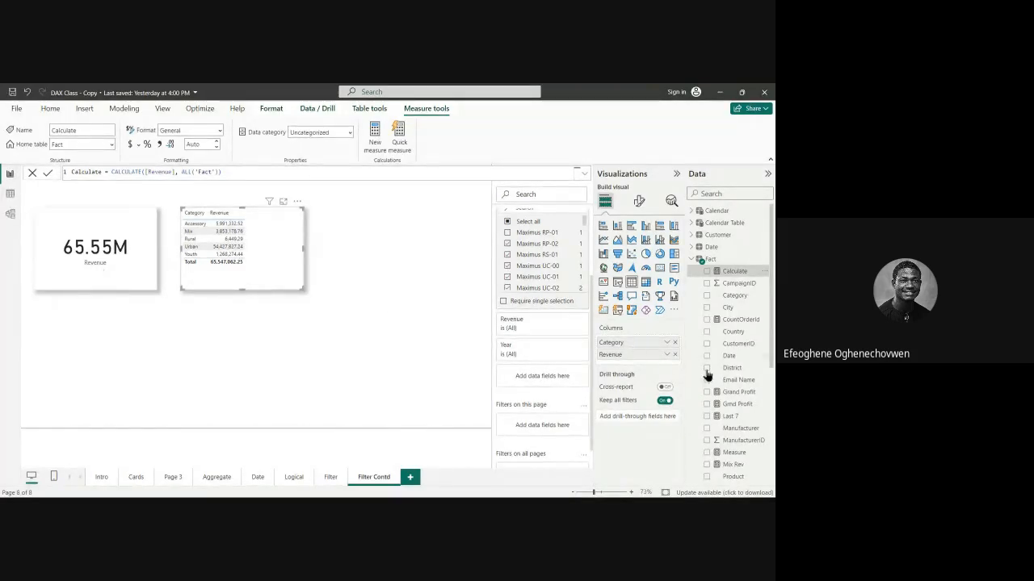
pyautogui.scroll(-3, 739, 452)
pyautogui.scroll(-1, 739, 456)
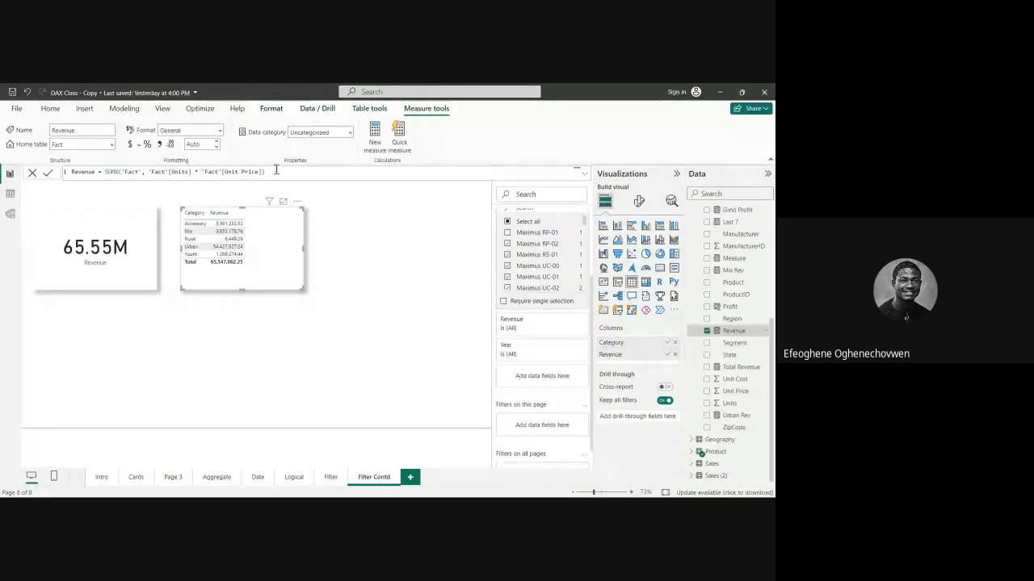
pyautogui.click(276, 170)
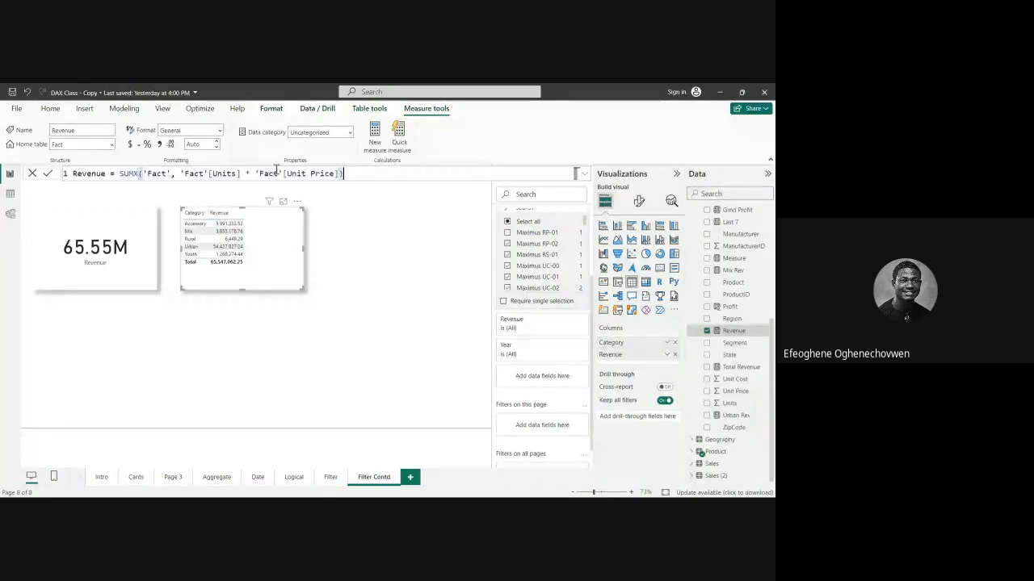
pyautogui.scroll(1, 276, 171)
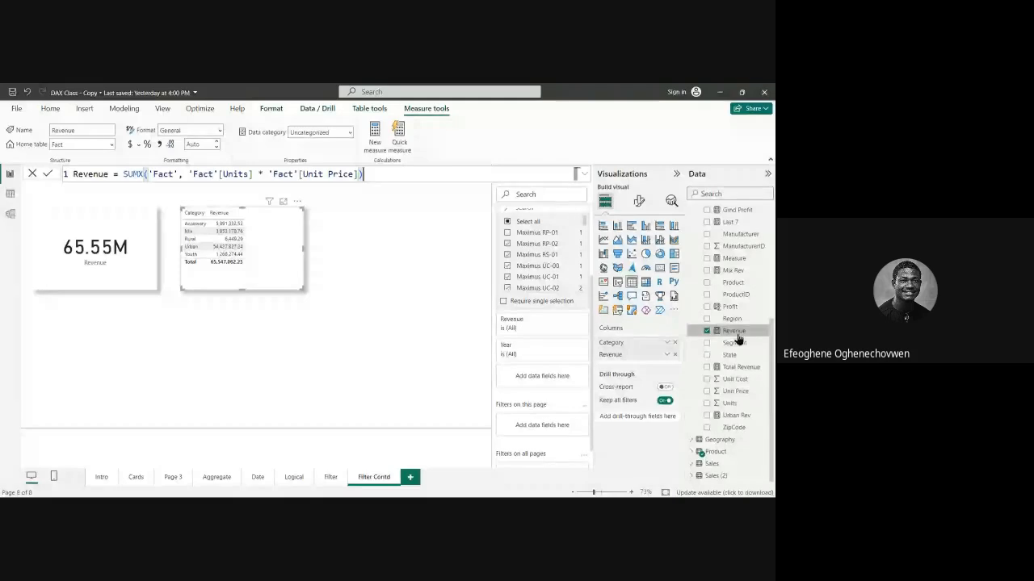
# Step: View the Urban Rev measure's formula from its card on the Filter page, and return to the Filter Contd page
pyautogui.click(331, 477)
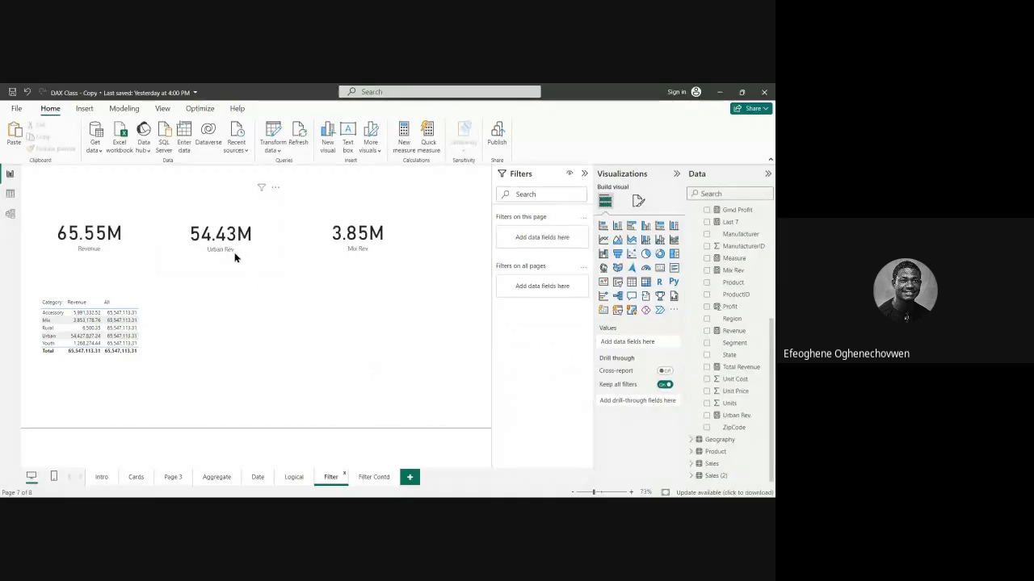
pyautogui.click(253, 254)
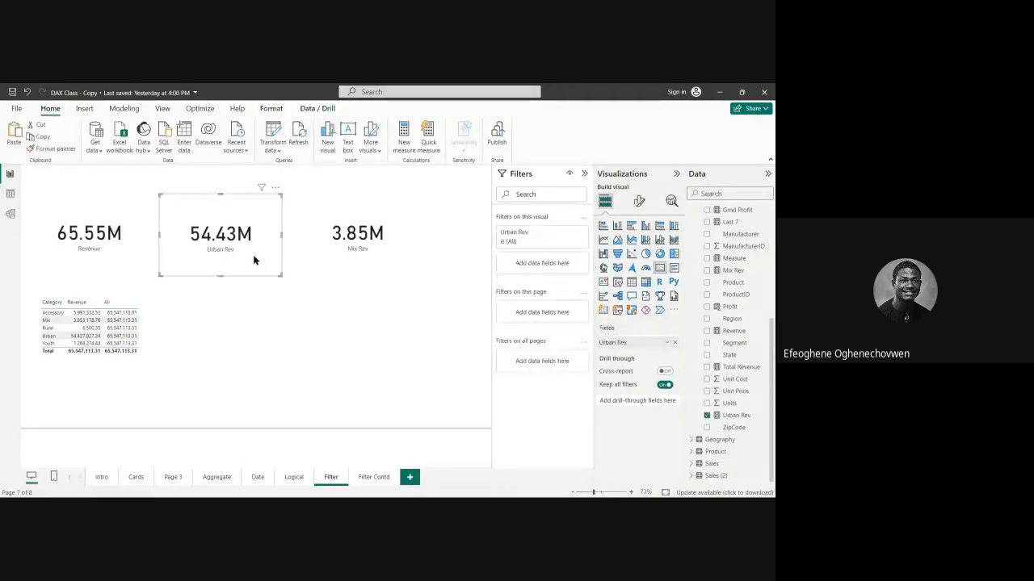
pyautogui.click(723, 415)
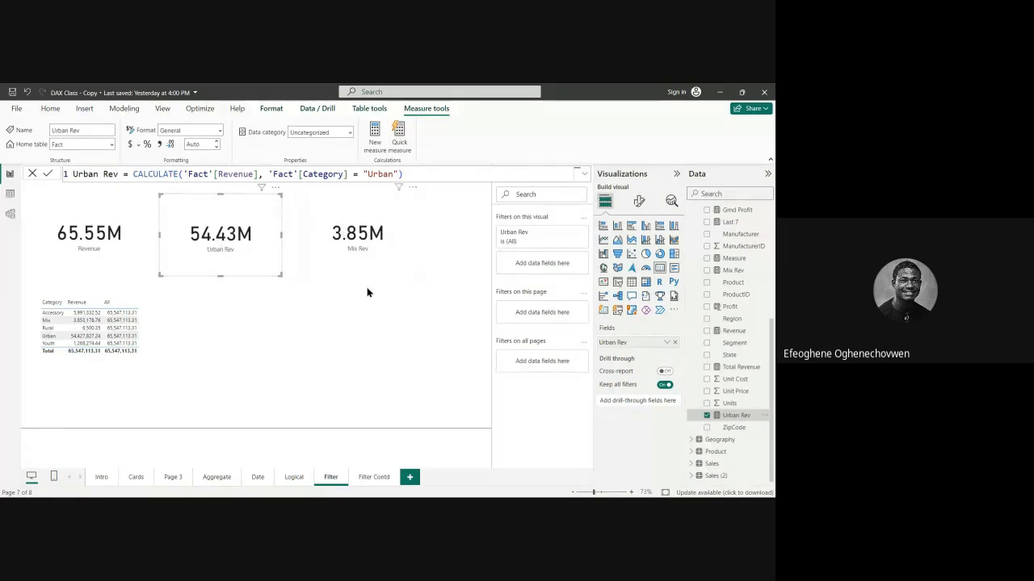
pyautogui.click(370, 477)
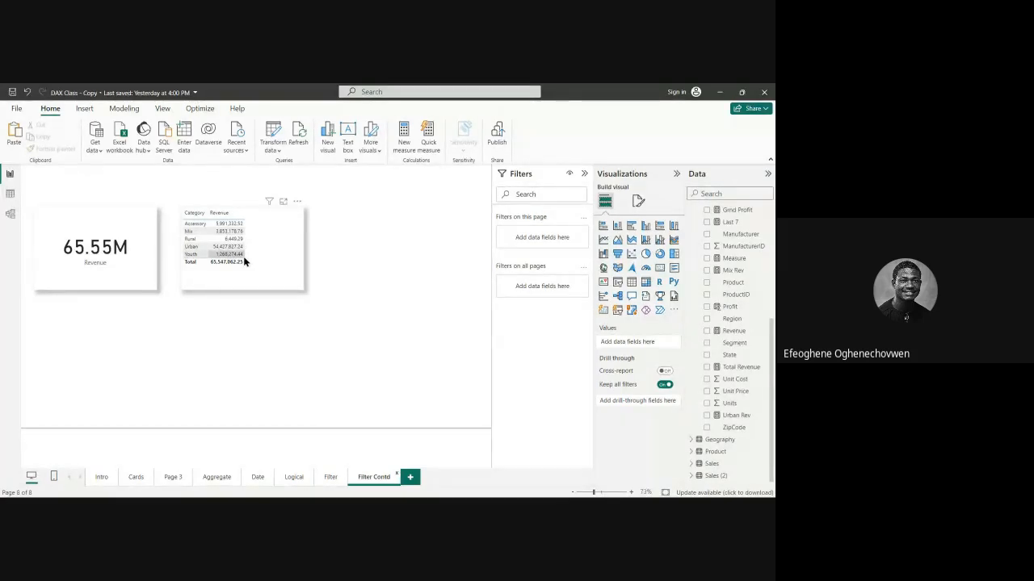
# Step: Look at the revenue cards and category table on the Filter page, and return to the Filter Contd page
pyautogui.click(330, 477)
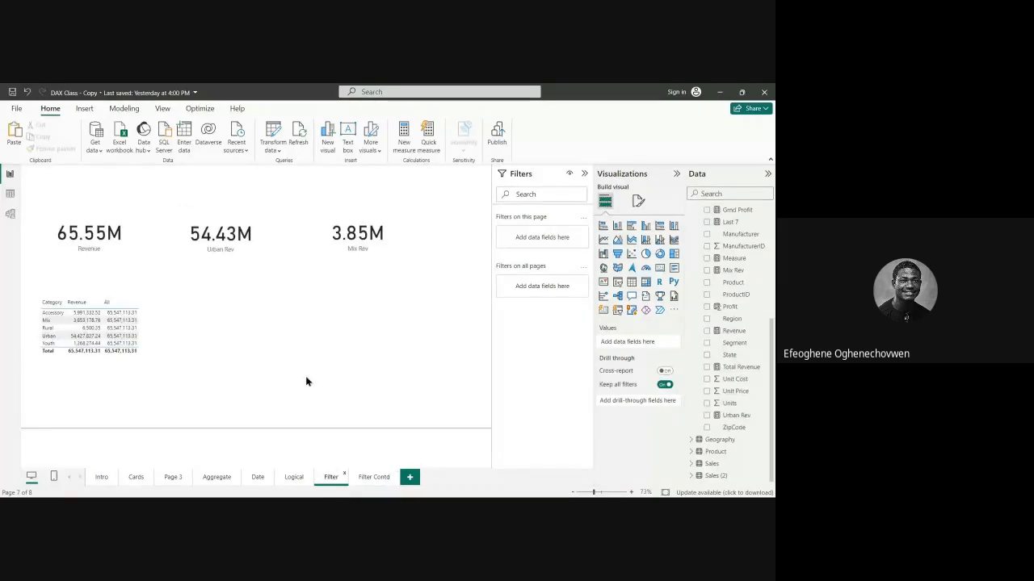
pyautogui.click(357, 477)
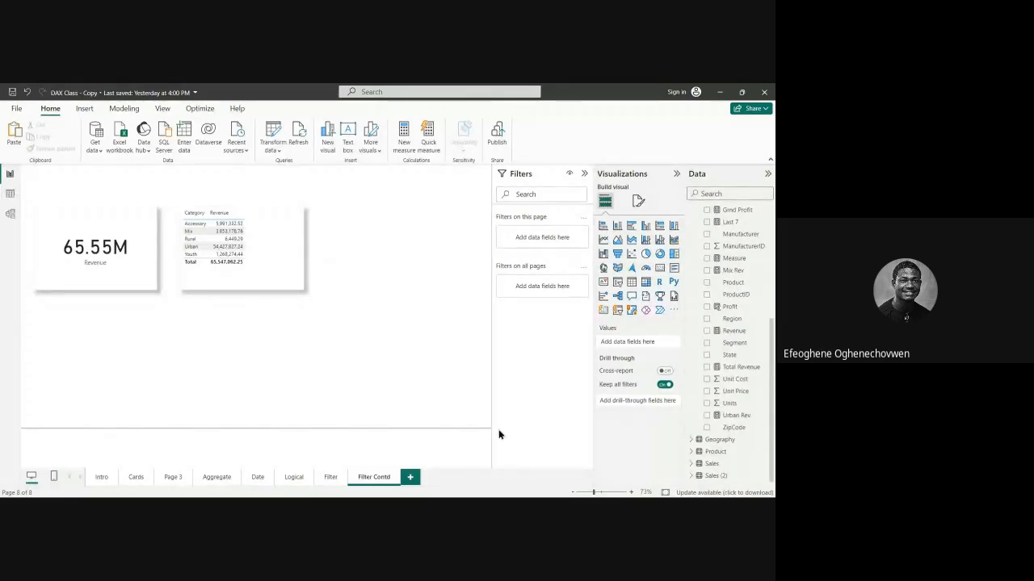
# Step: Switch to Google Docs in the browser and open DAX Functions.docx from the recent documents
pyautogui.hotkey('alt', 'Tab')
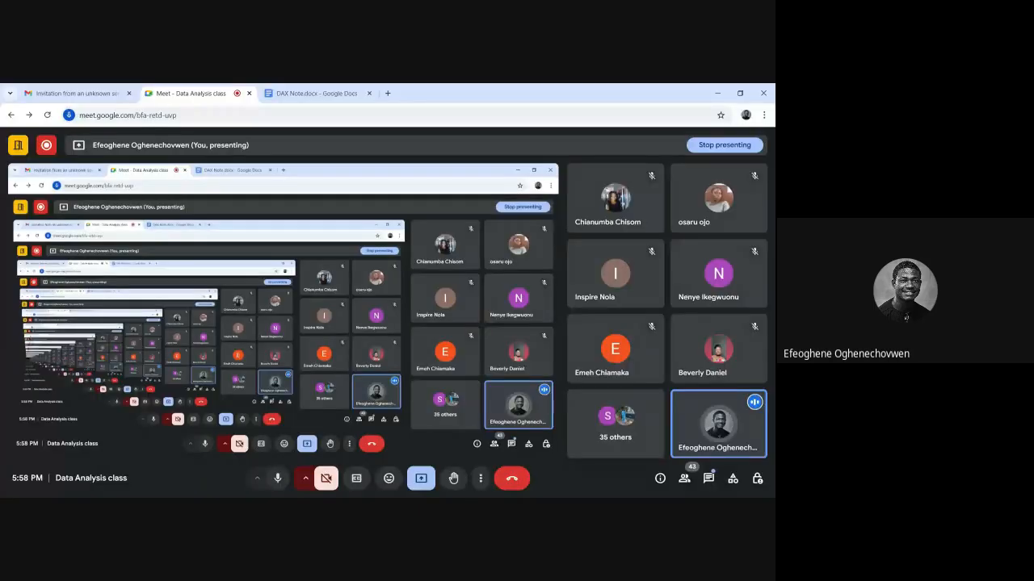
pyautogui.click(266, 94)
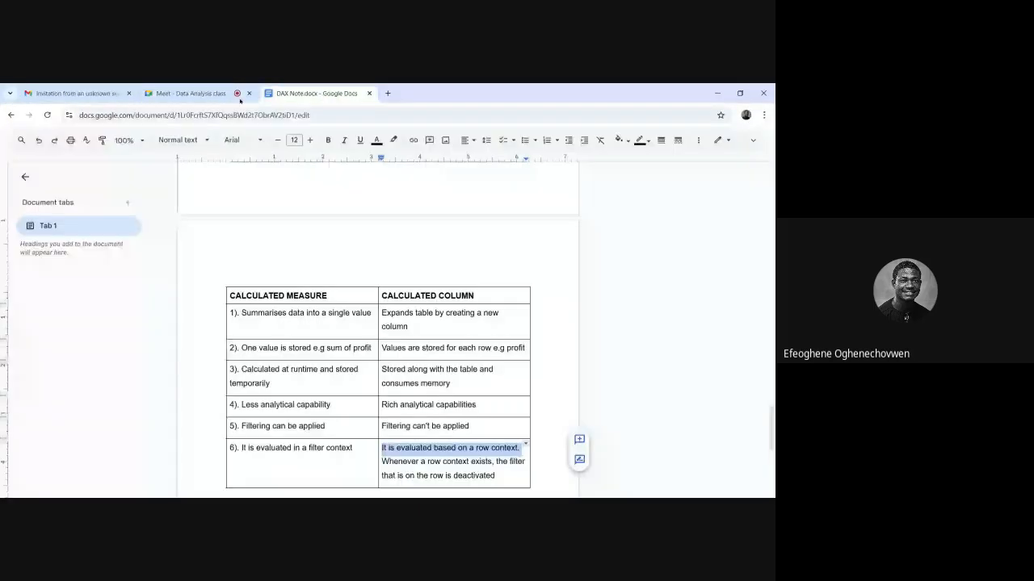
pyautogui.hotkey('alt', 'Left')
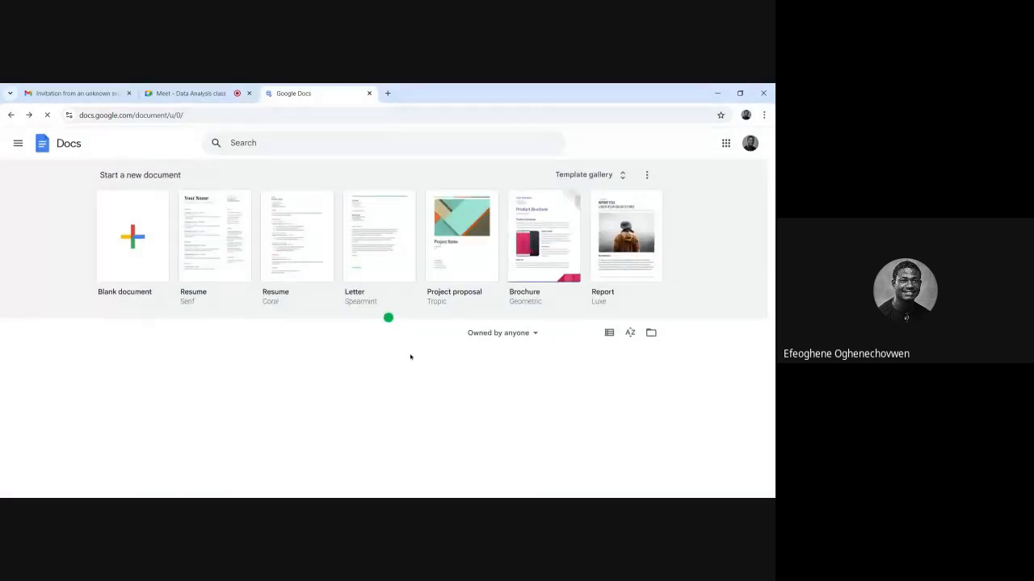
pyautogui.scroll(-2, 410, 357)
pyautogui.scroll(-2, 374, 359)
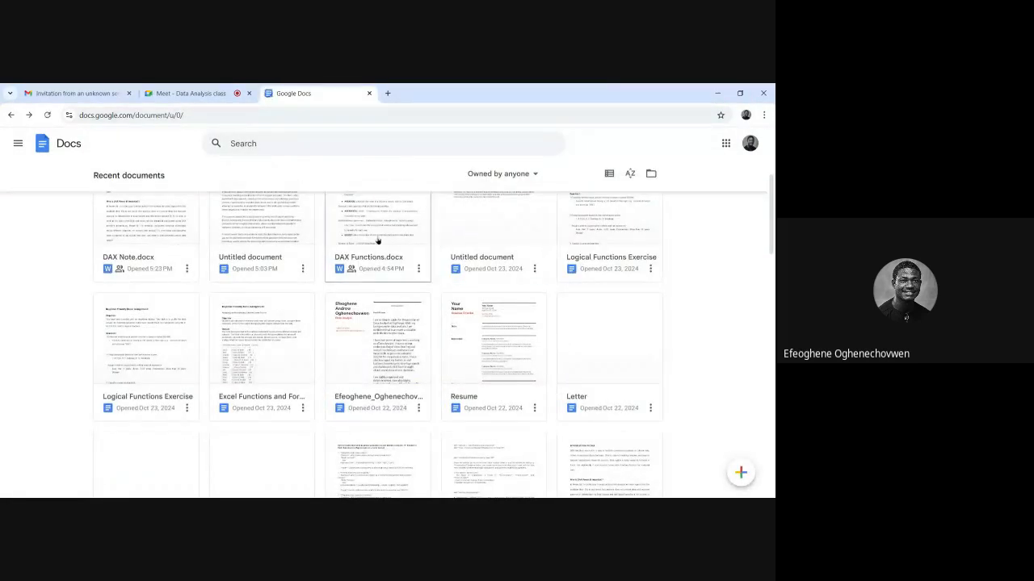
pyautogui.click(376, 237)
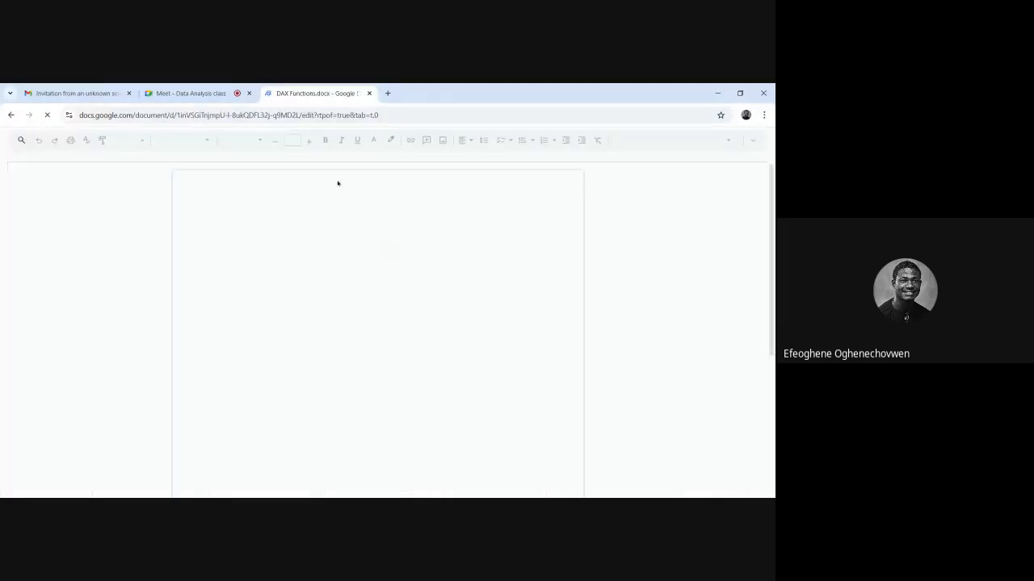
# Step: Read the Filter Functions section of the document, covering FILTER, CALCULATE, CALCULATETABLE, ALL, ALLSELECTED and ALLEXCEPT
pyautogui.scroll(-10, 352, 301)
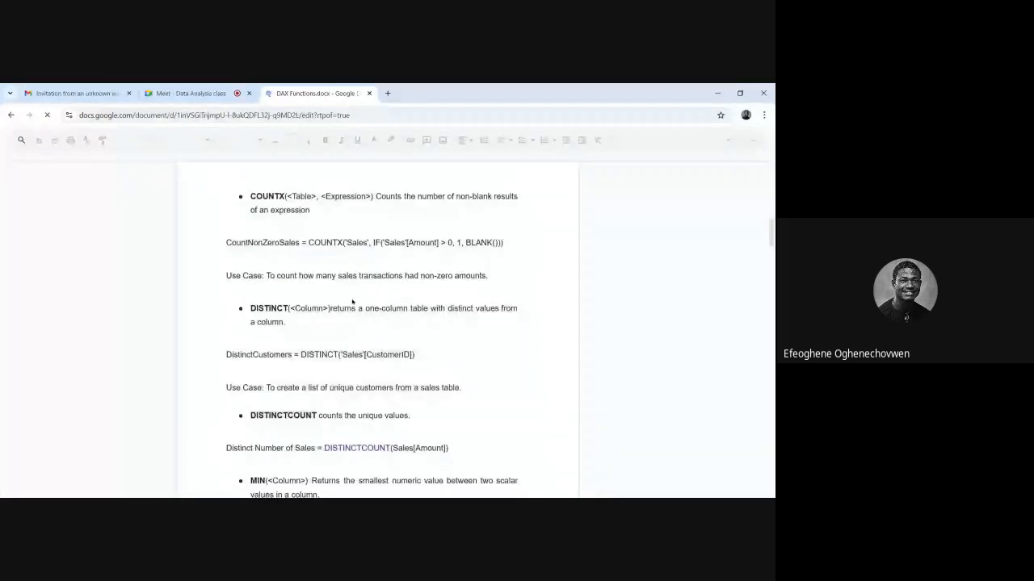
pyautogui.scroll(-15, 352, 301)
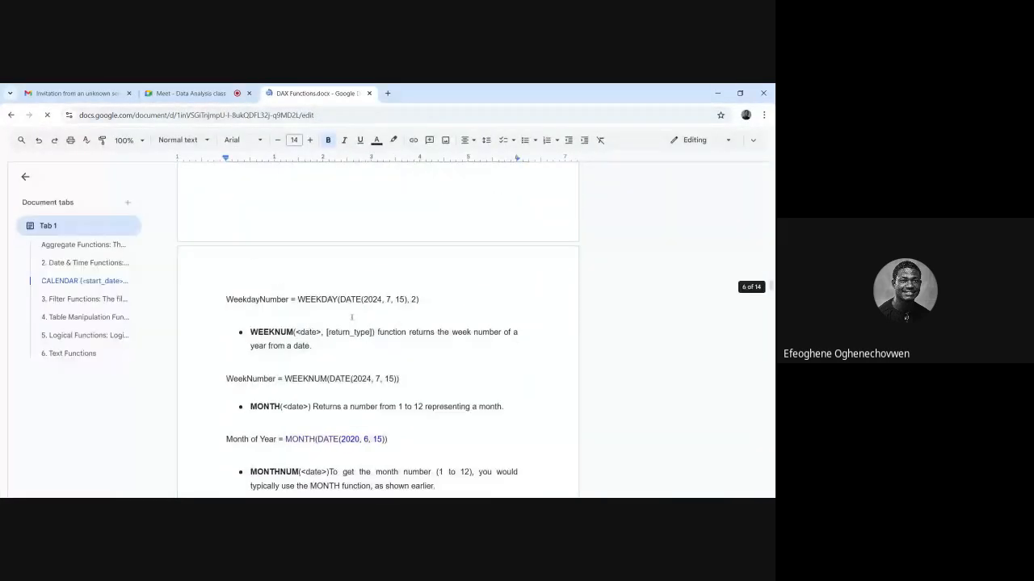
pyautogui.scroll(-10, 356, 309)
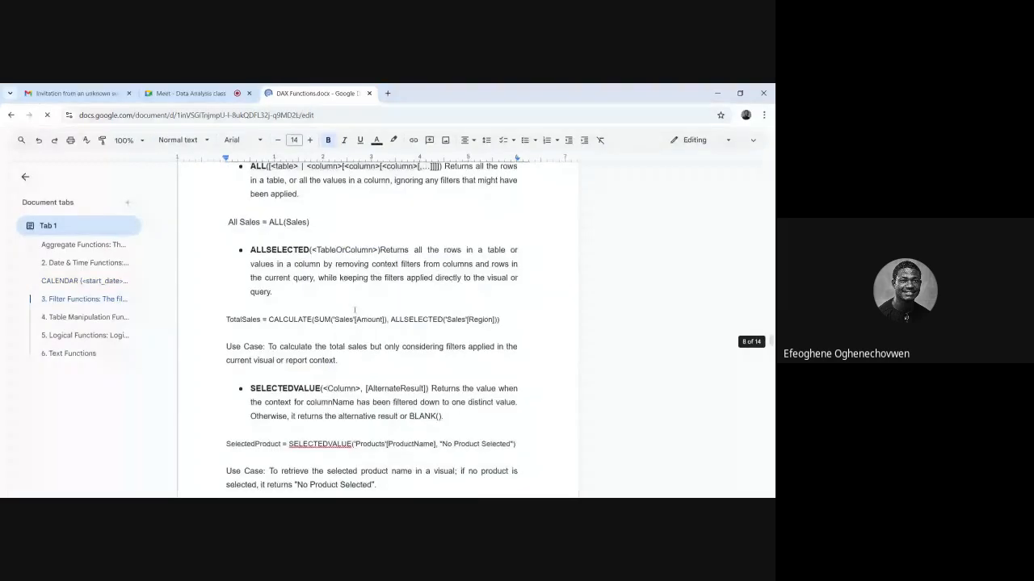
pyautogui.scroll(-3, 355, 303)
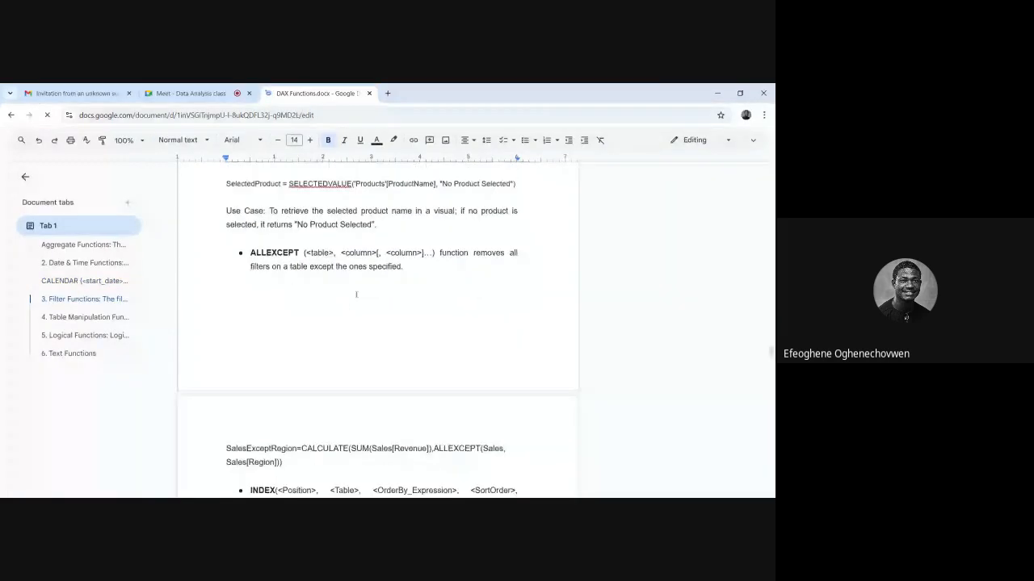
pyautogui.scroll(4, 356, 294)
pyautogui.scroll(3, 378, 272)
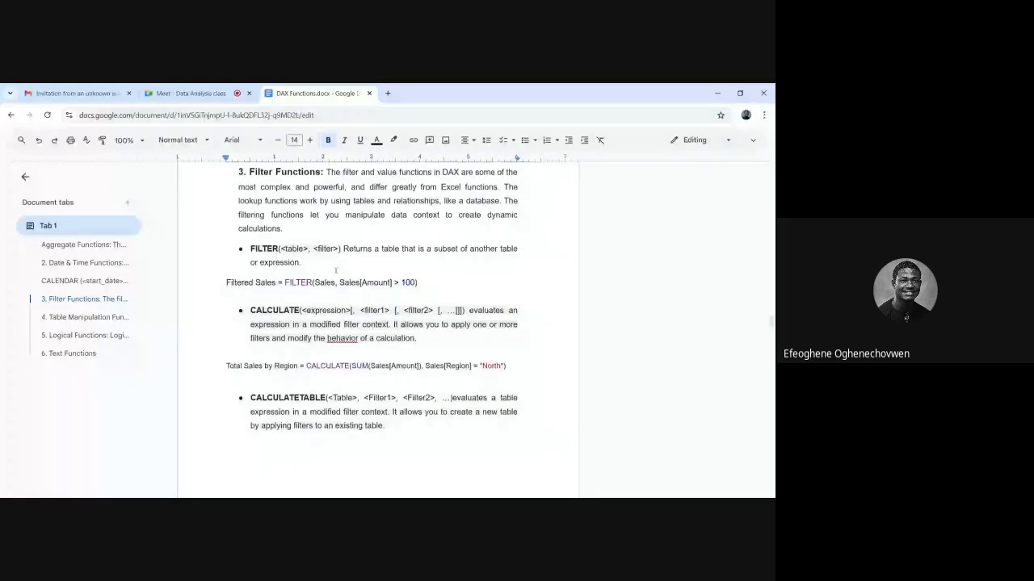
pyautogui.scroll(2, 335, 271)
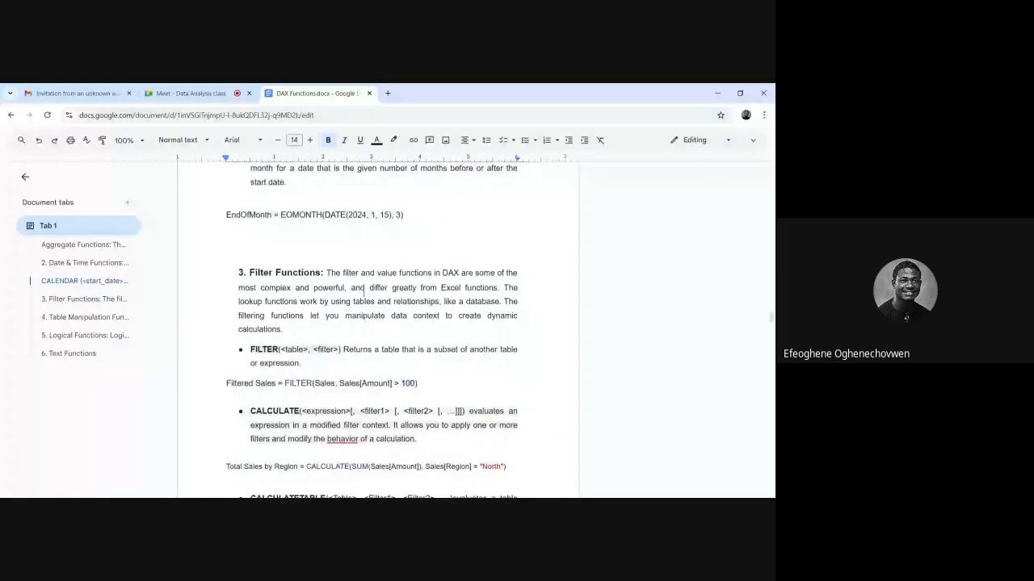
pyautogui.scroll(-5, 387, 297)
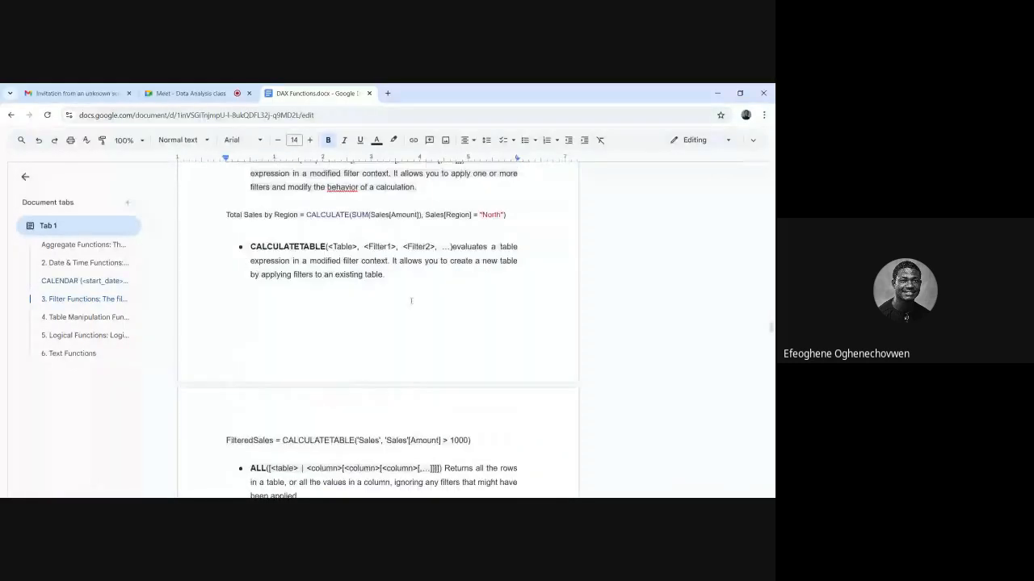
pyautogui.scroll(4, 411, 301)
pyautogui.scroll(-6, 338, 331)
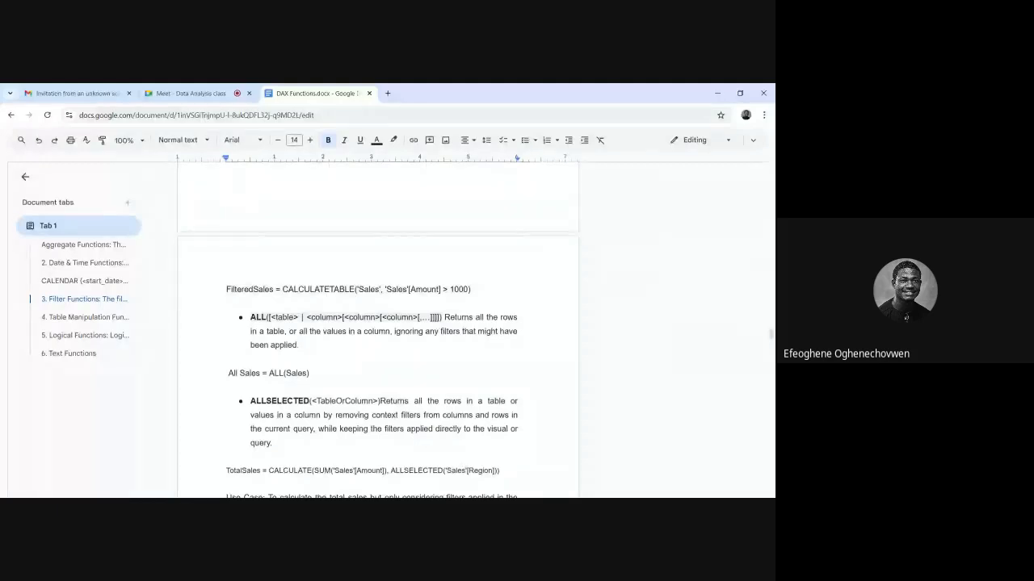
# Step: Switch back to Power BI, include Maximus RP-01 again in the category table's Product filter, and collapse that filter card
pyautogui.click(188, 94)
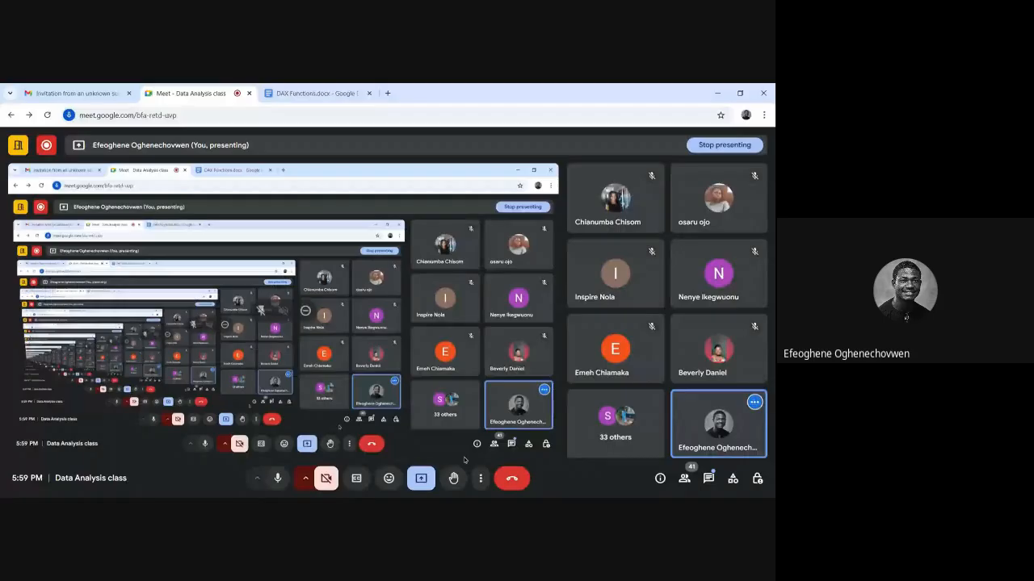
pyautogui.hotkey('alt', 'Tab')
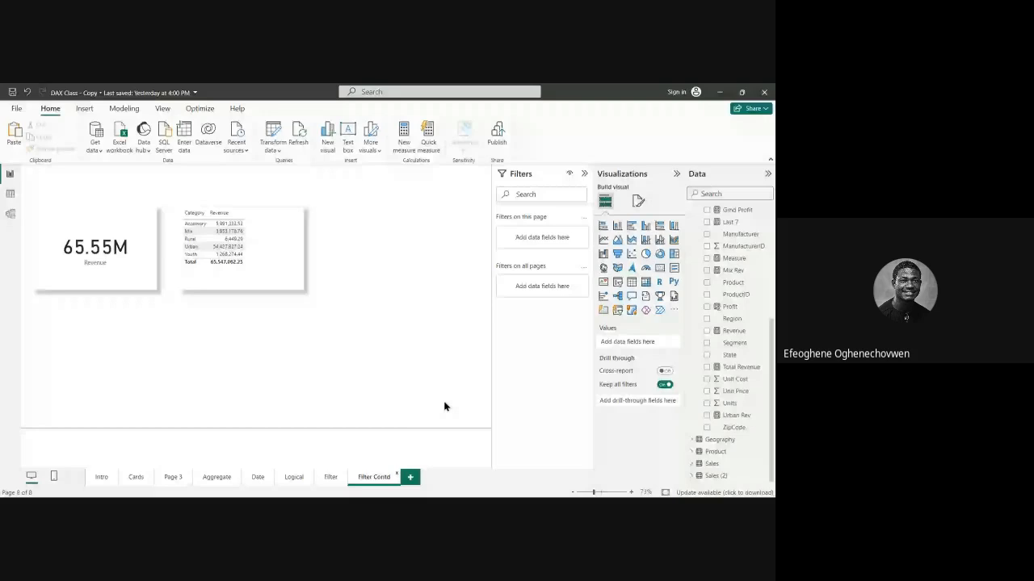
pyautogui.click(288, 257)
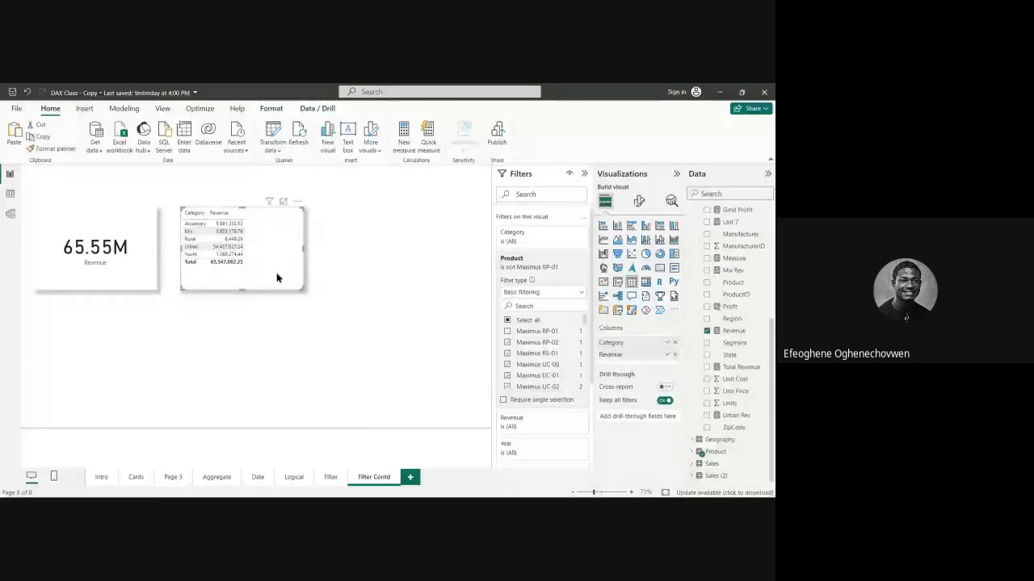
pyautogui.click(507, 331)
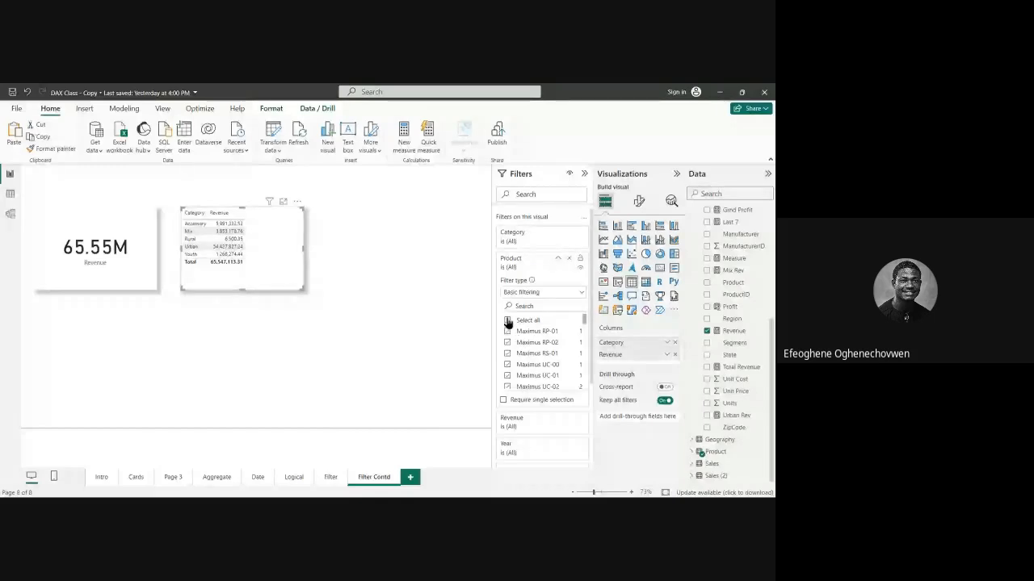
pyautogui.click(554, 265)
# Step: Select all years in the category table's Year filter, and collapse the filter card and the Fact table
pyautogui.click(565, 312)
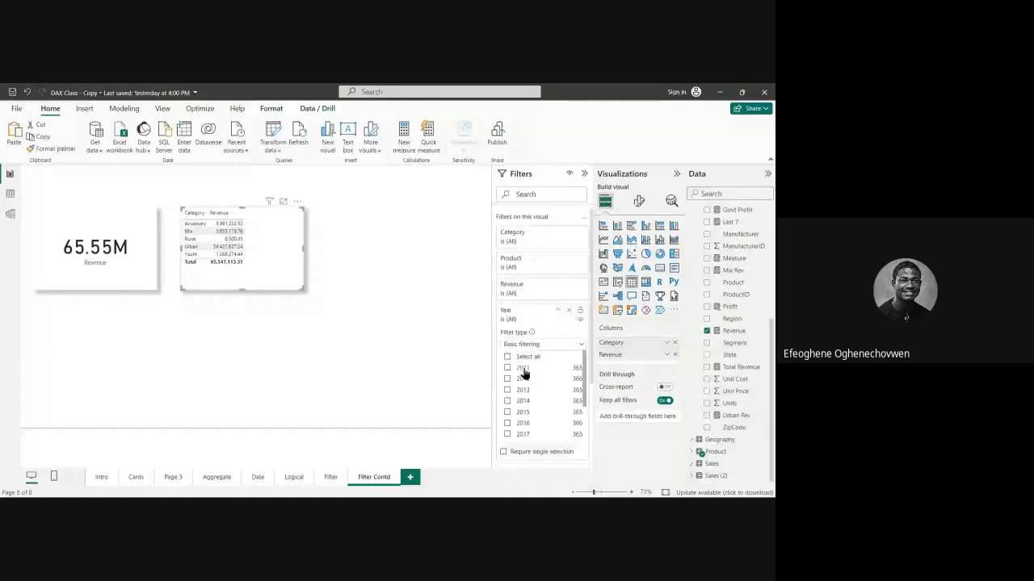
pyautogui.click(507, 358)
pyautogui.click(557, 311)
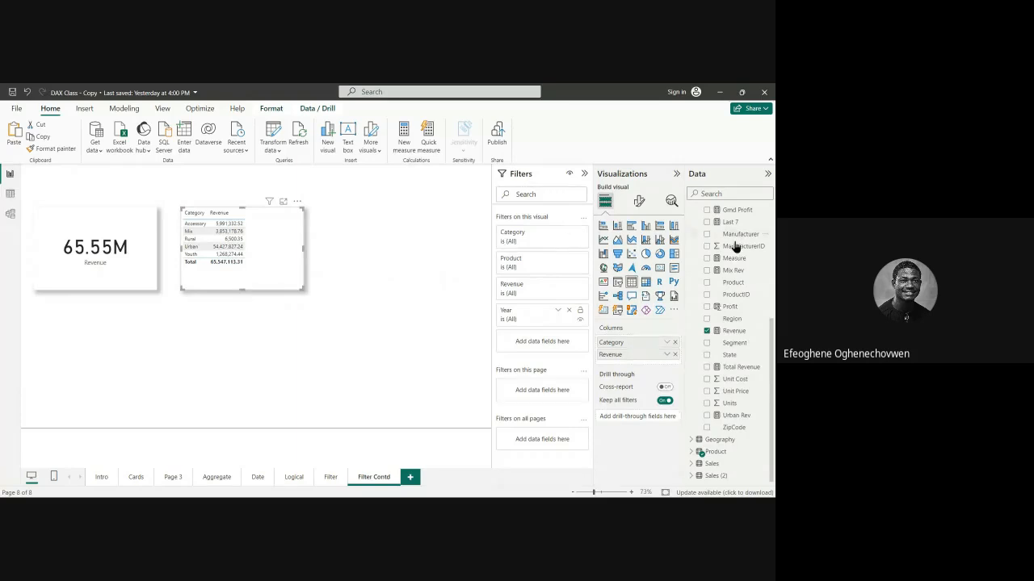
pyautogui.scroll(5, 735, 246)
pyautogui.click(691, 260)
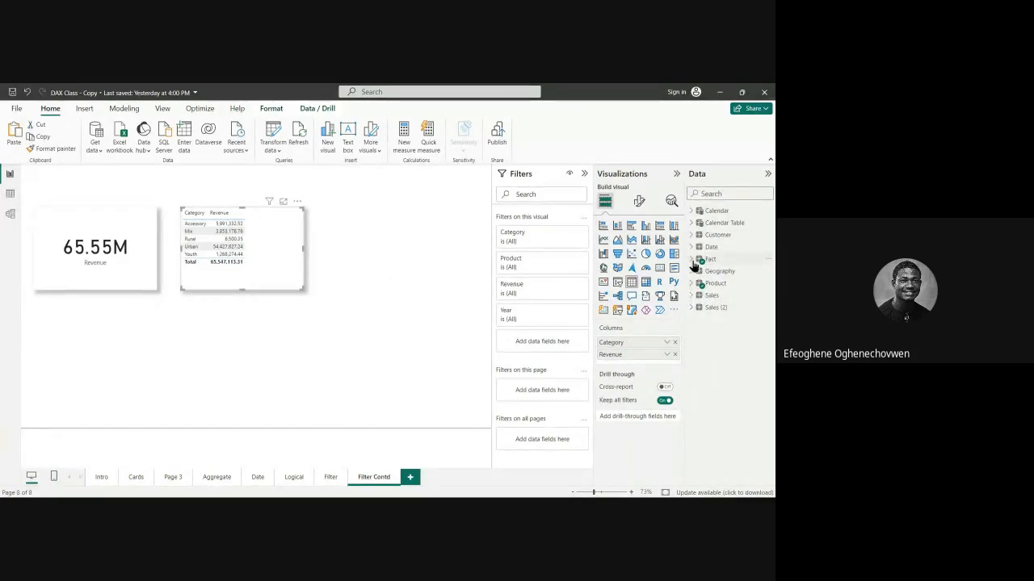
pyautogui.click(692, 263)
pyautogui.click(692, 263)
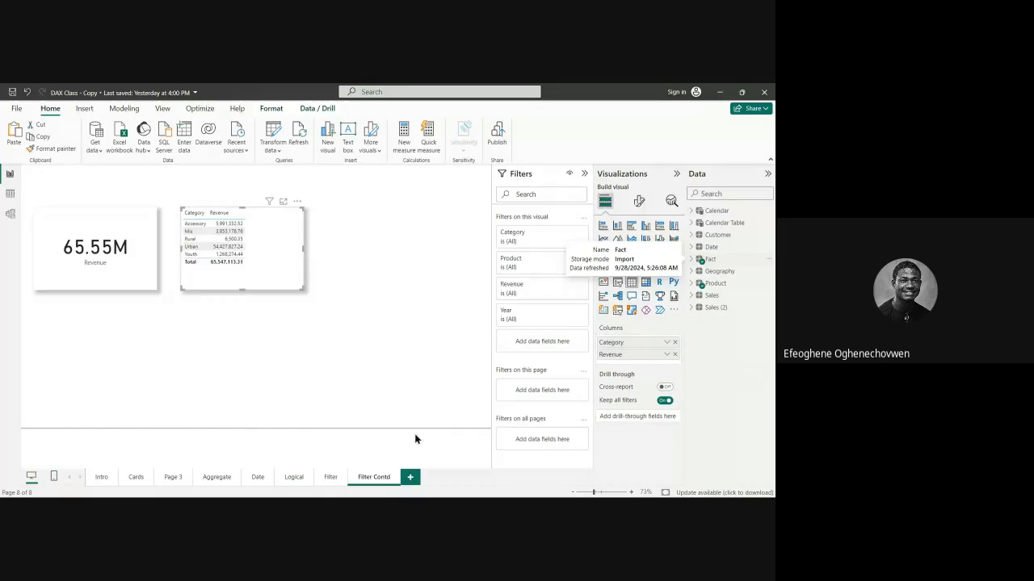
# Step: Display the Fact table's Urban Rev measure formula from the Filter page, and return to the Filter Contd page
pyautogui.click(330, 477)
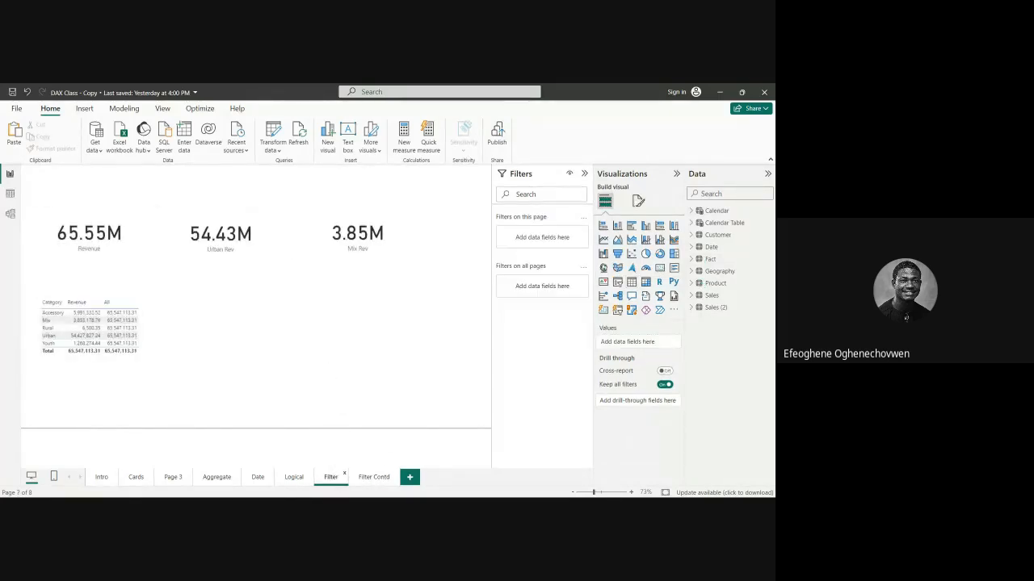
pyautogui.click(269, 263)
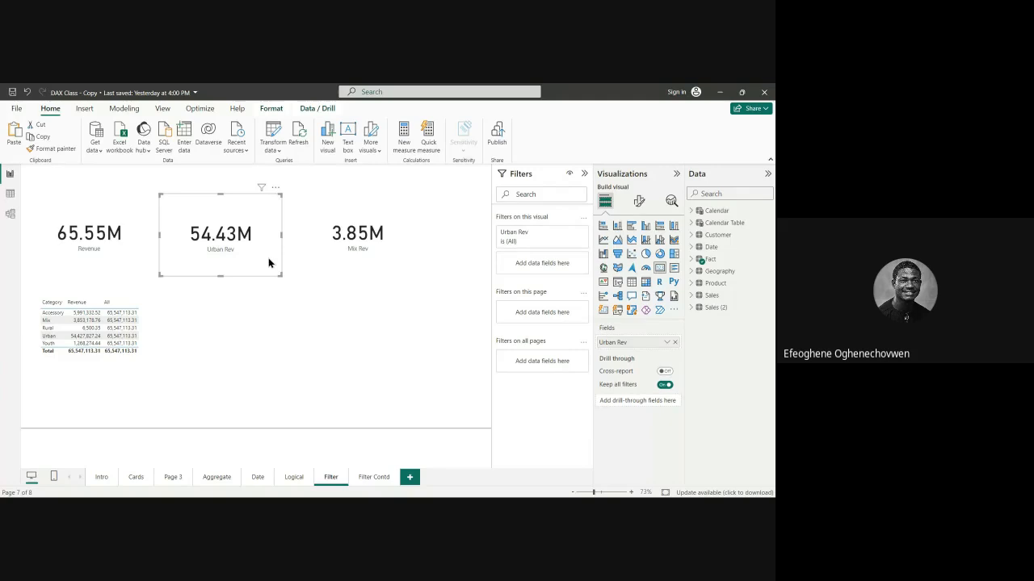
pyautogui.click(729, 259)
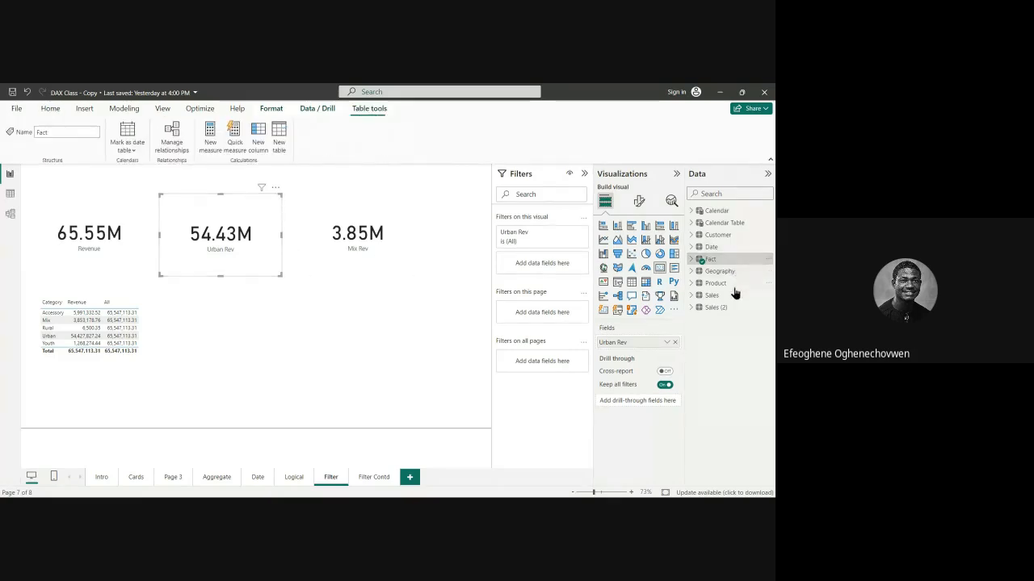
pyautogui.click(692, 259)
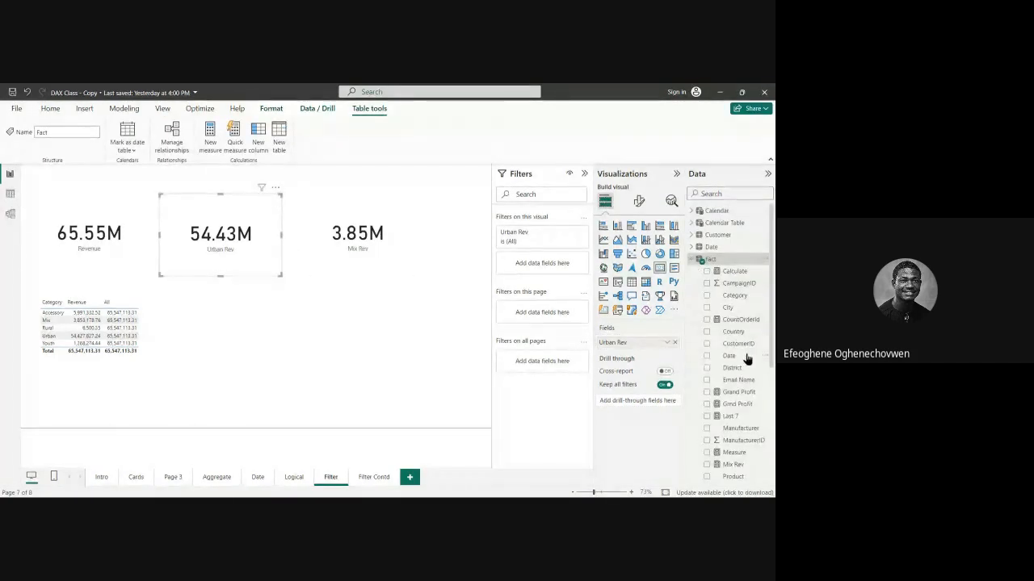
pyautogui.scroll(-5, 747, 358)
pyautogui.scroll(5, 739, 371)
pyautogui.scroll(-5, 737, 382)
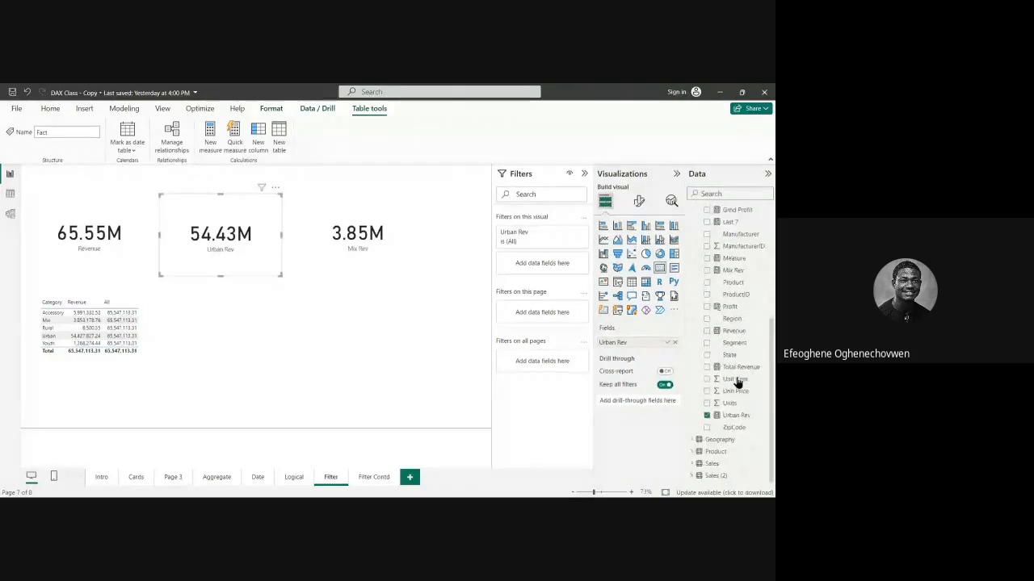
pyautogui.click(735, 415)
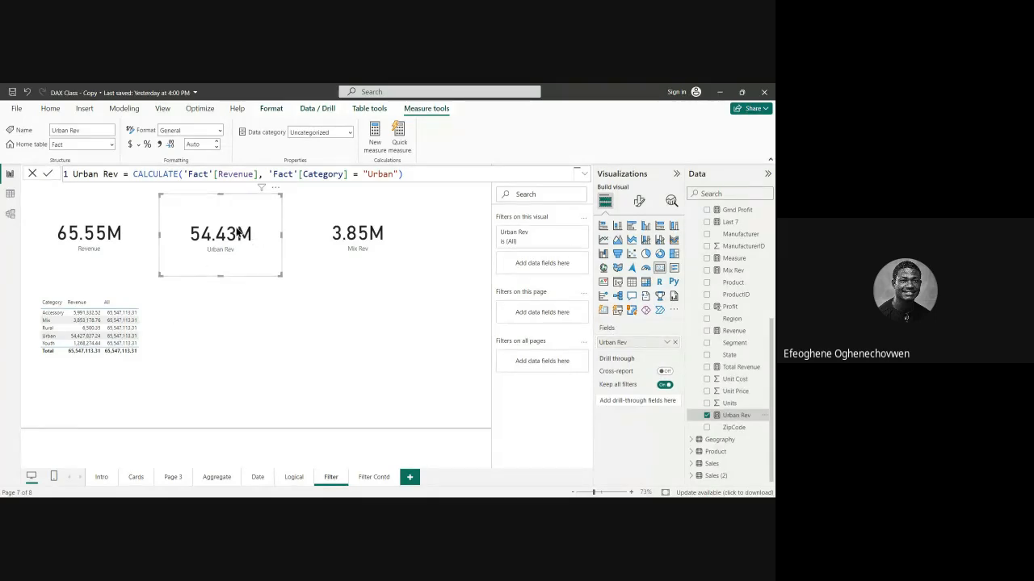
pyautogui.scroll(5, 767, 328)
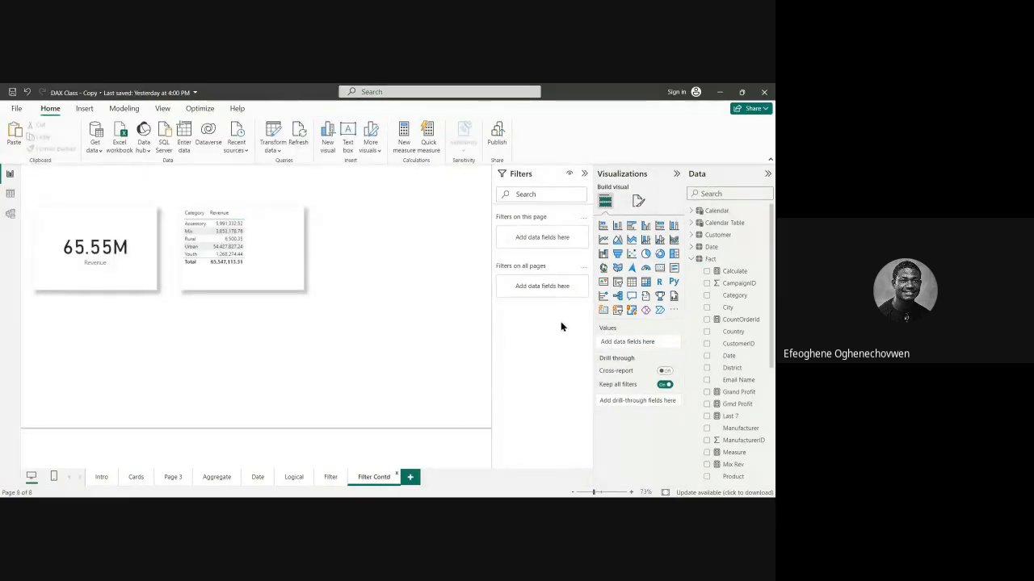
# Step: Create a new measure in the Fact table, name it Rural, and start its formula with the CALCULATE function
pyautogui.click(708, 259)
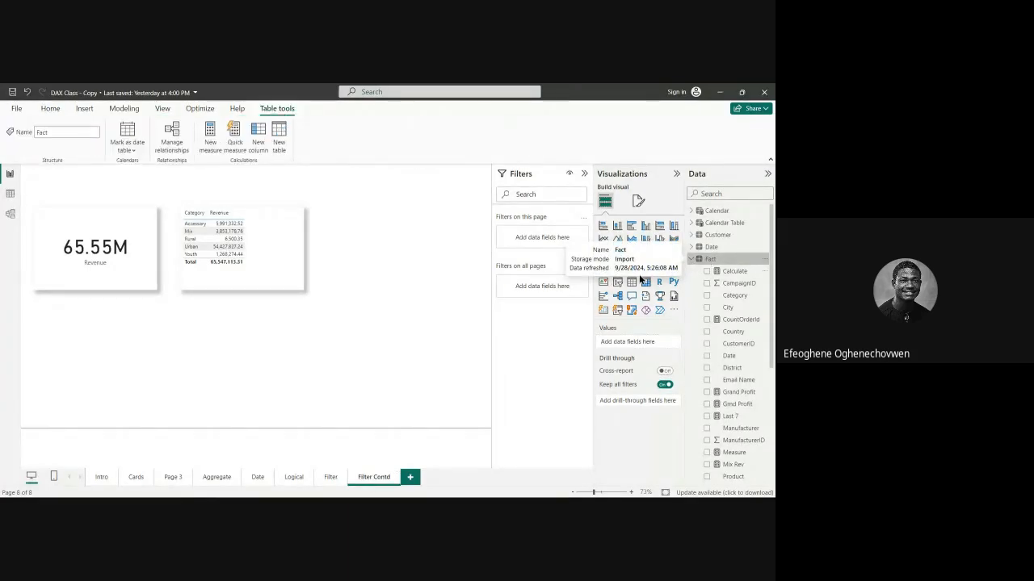
pyautogui.rightClick(713, 260)
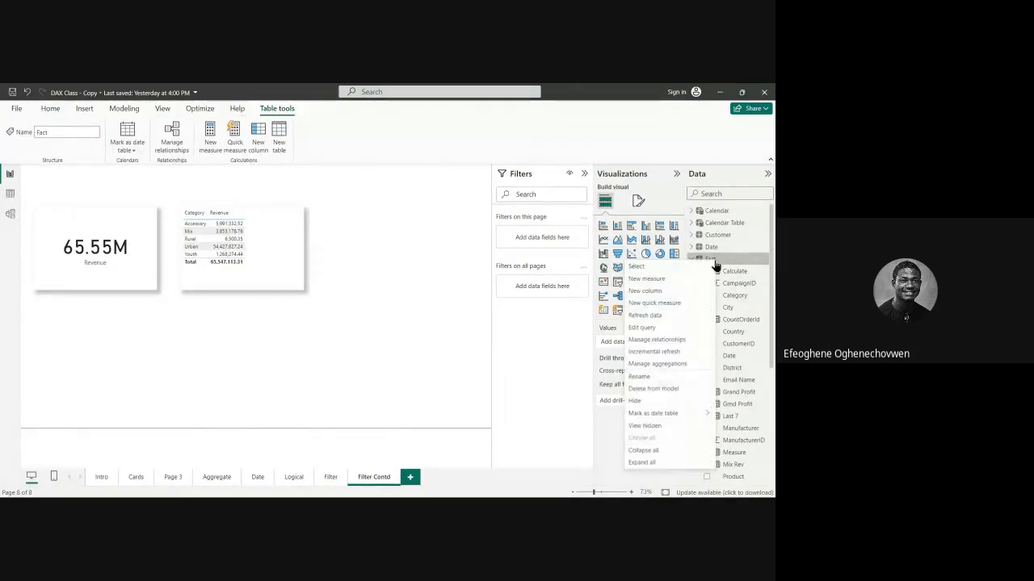
pyautogui.click(646, 281)
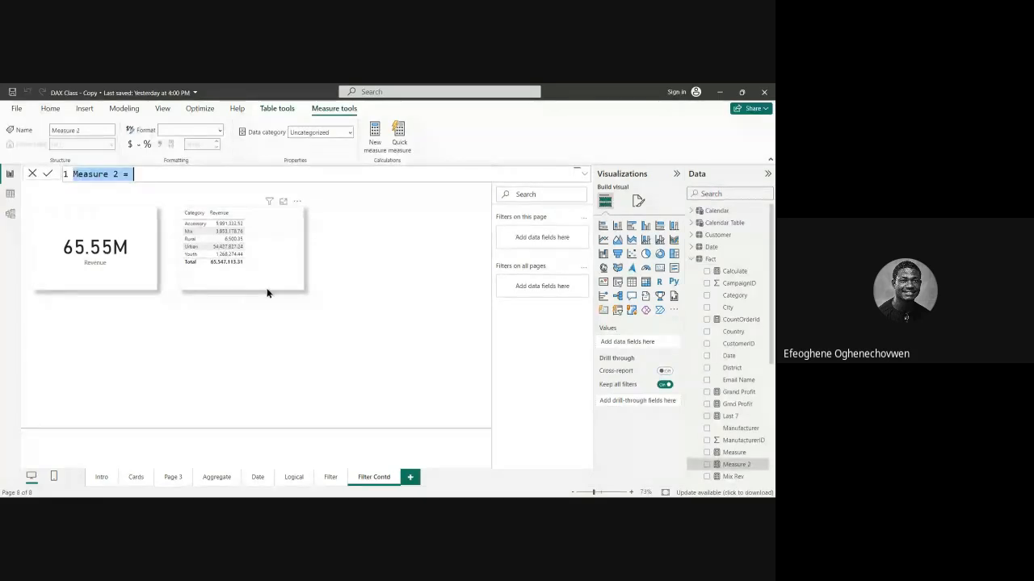
pyautogui.press('BackSpace')
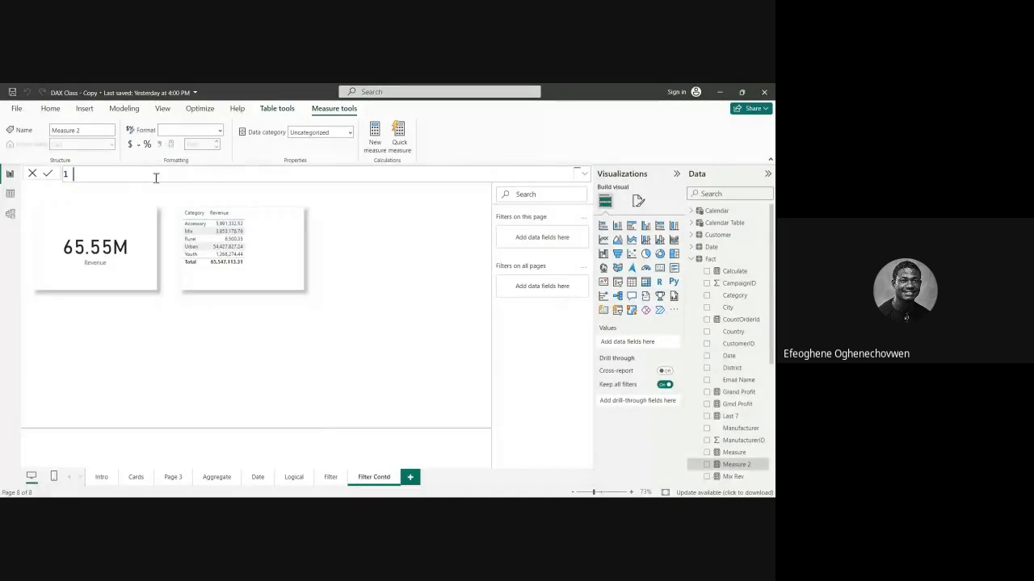
pyautogui.write('Reven')
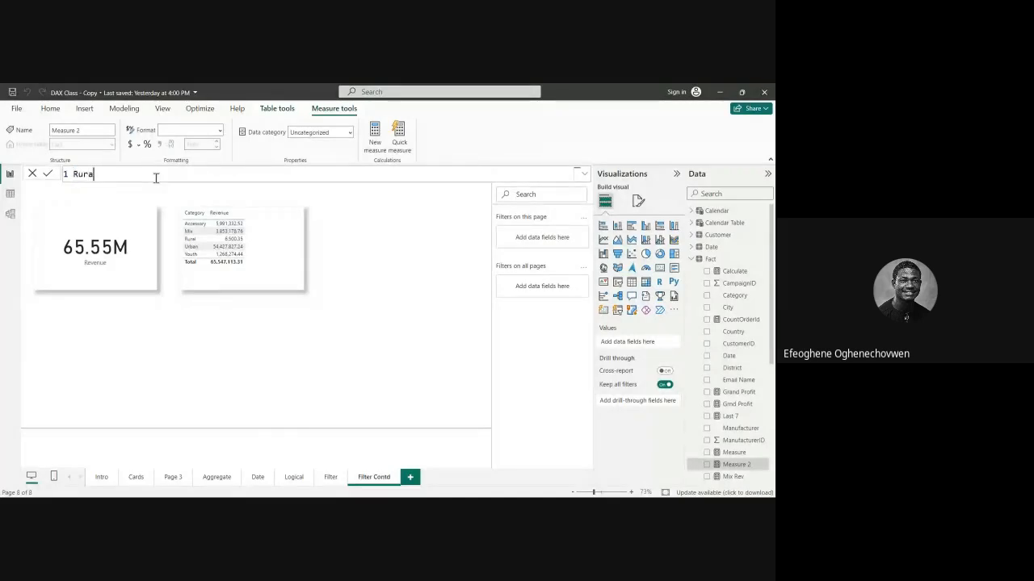
pyautogui.press('BackSpace')
pyautogui.press('BackSpace')
pyautogui.press('BackSpace')
pyautogui.press('BackSpace')
pyautogui.press('BackSpace')
pyautogui.write('Rural = cal')
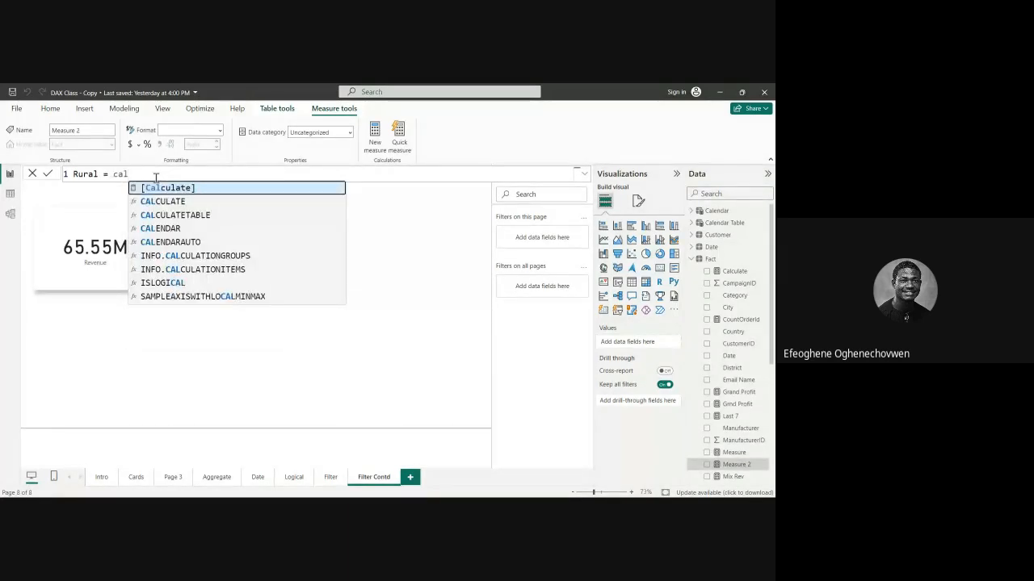
pyautogui.click(159, 203)
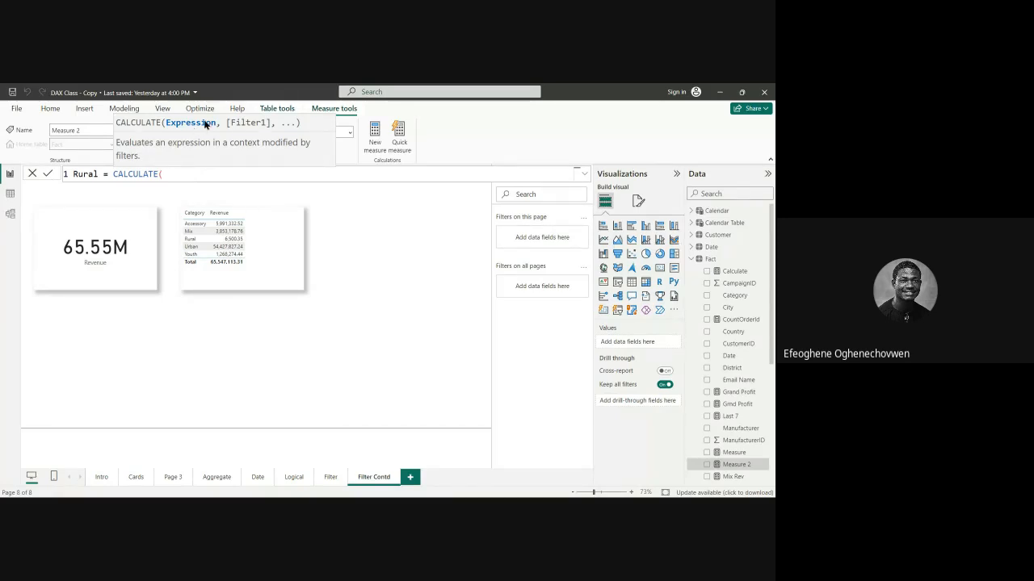
# Step: Complete the Rural measure's CALCULATE with [Revenue] as the expression and 'Fact'[Category] = "Rural" as the filter, and commit it
pyautogui.write('revu')
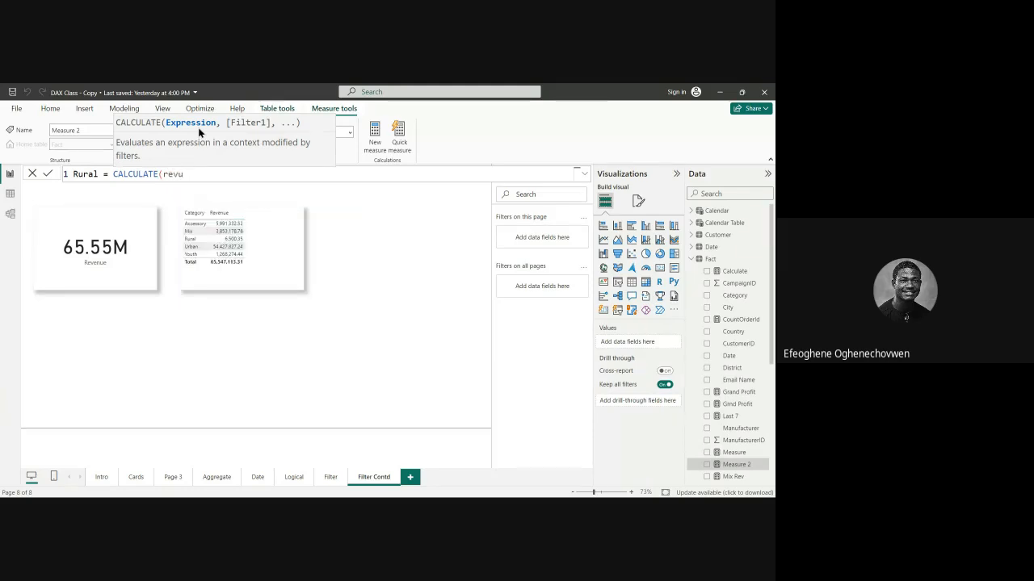
pyautogui.press('BackSpace')
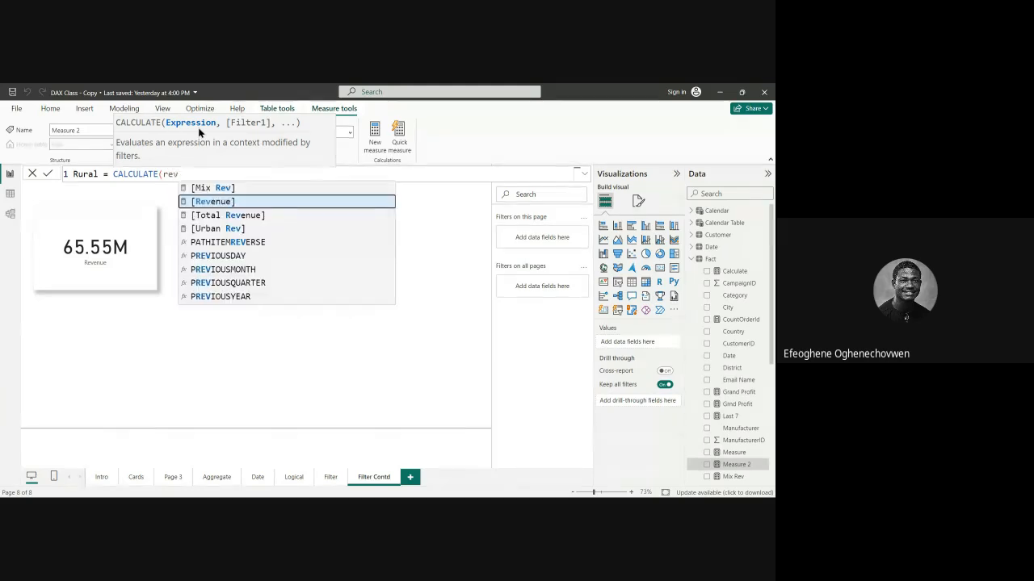
pyautogui.click(216, 202)
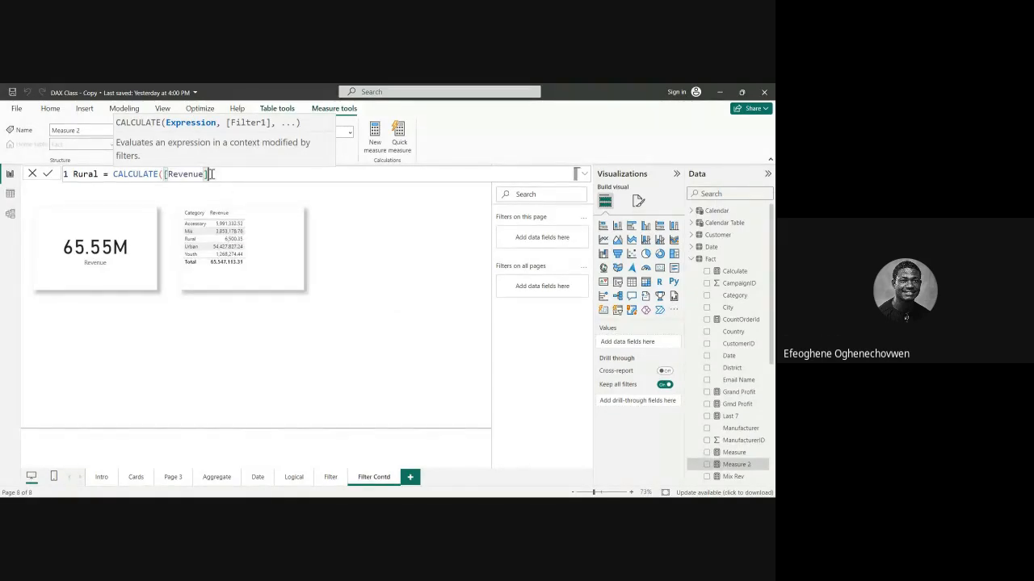
pyautogui.write(',')
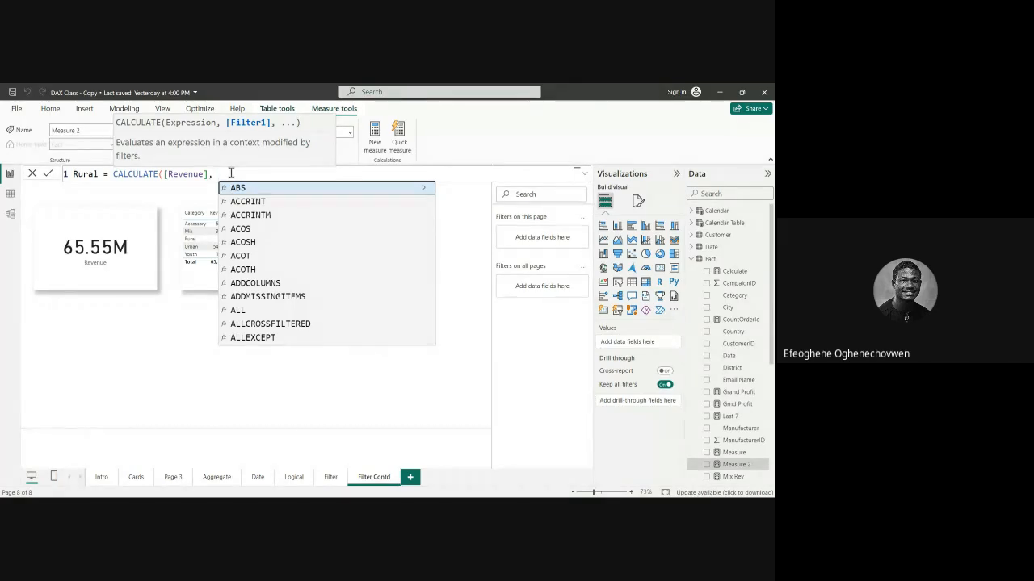
pyautogui.write('fact')
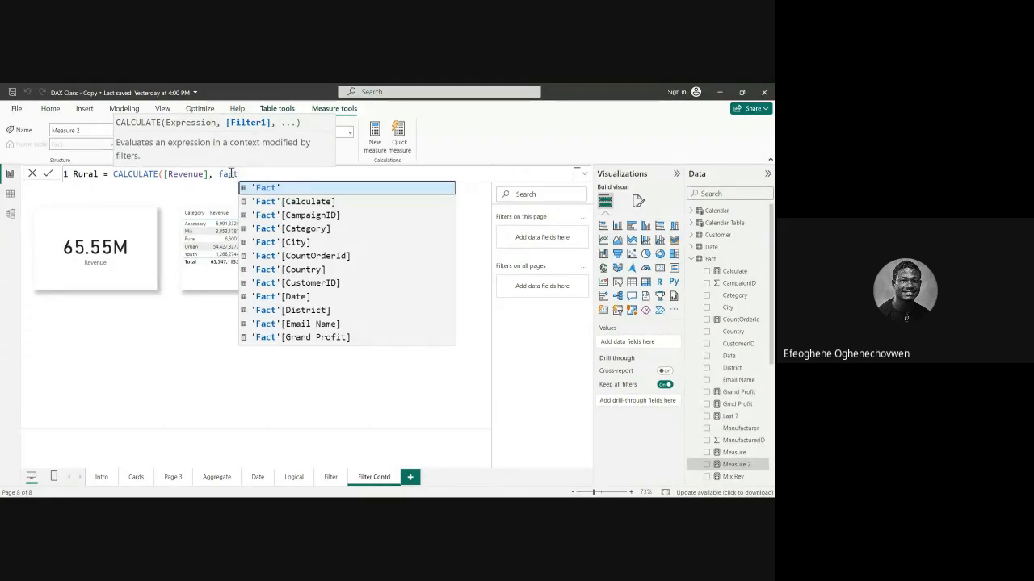
pyautogui.scroll(-2, 289, 235)
pyautogui.scroll(2, 289, 234)
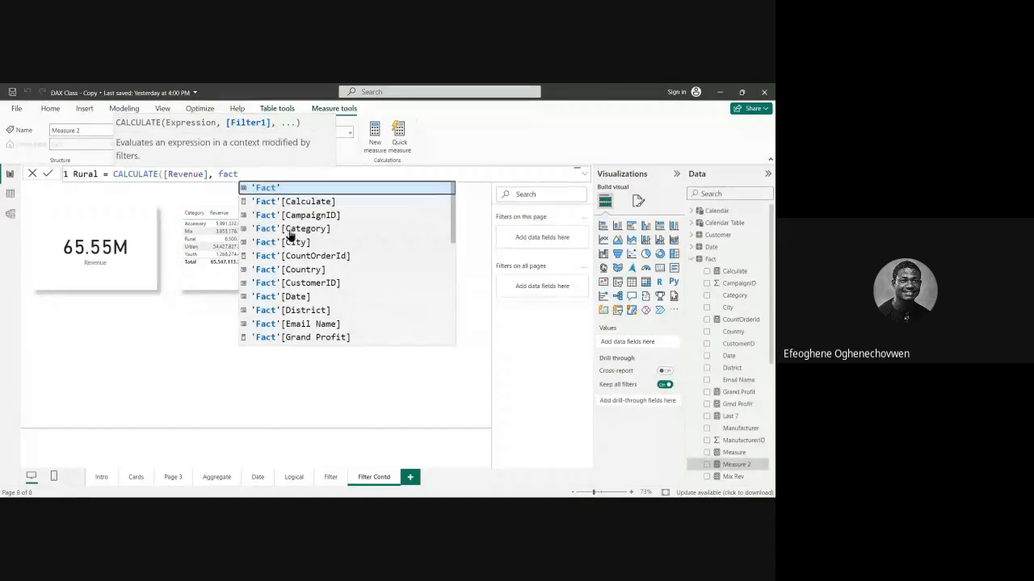
pyautogui.click(290, 235)
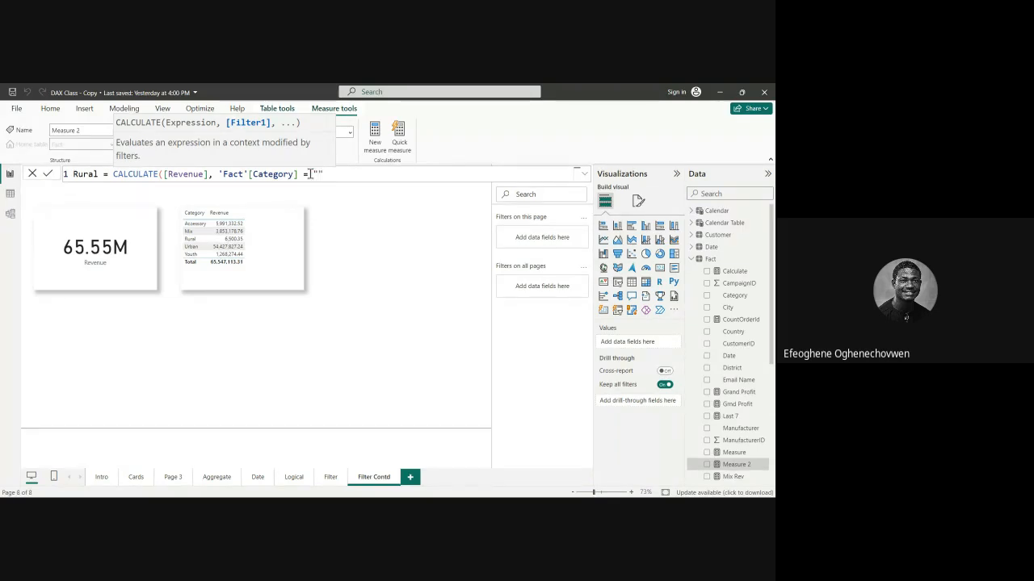
pyautogui.write('"Rural")')
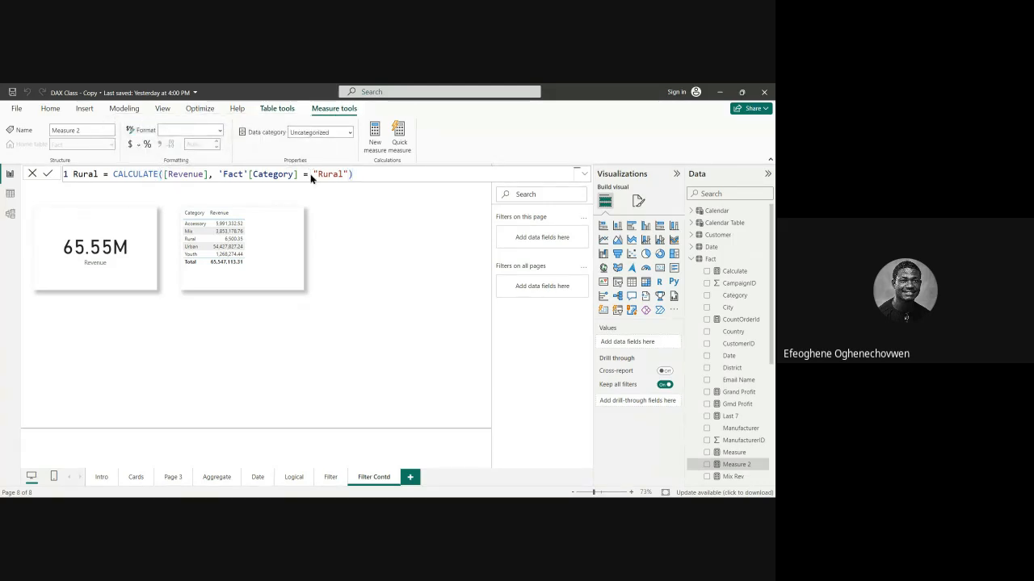
pyautogui.press('Return')
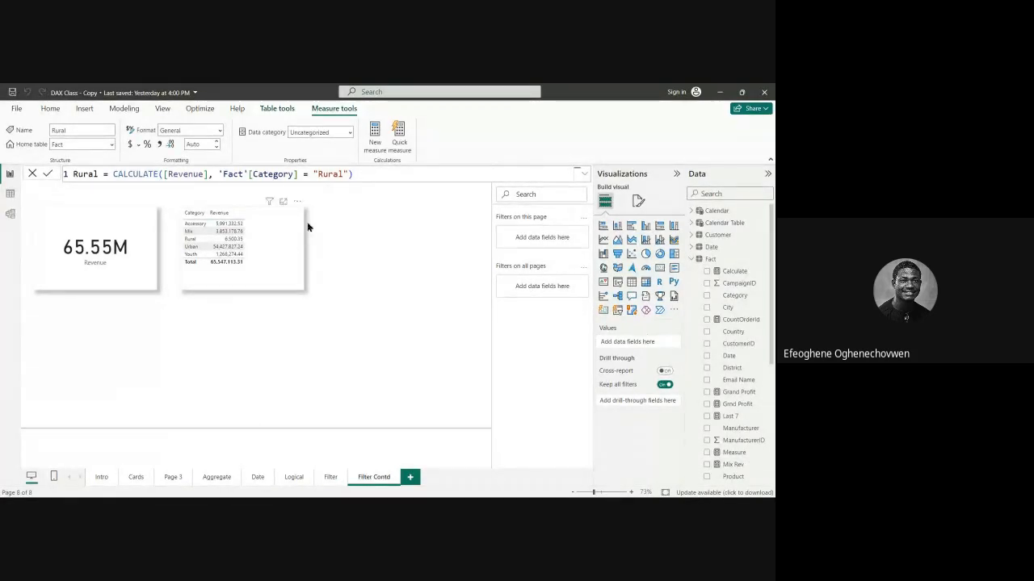
# Step: Add a card visual below the Revenue card and populate it with the Rural measure
pyautogui.scroll(-5, 752, 419)
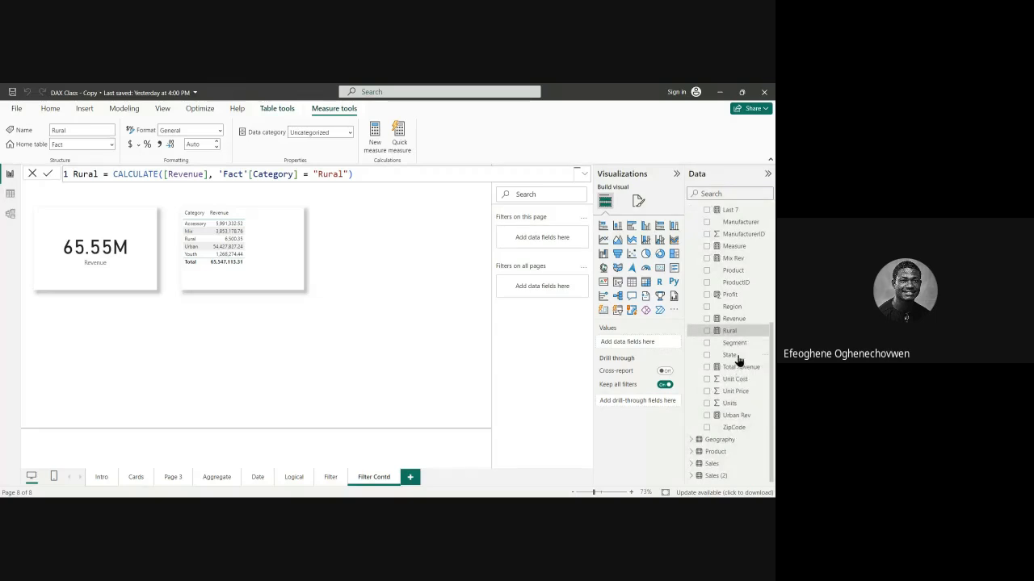
pyautogui.click(279, 318)
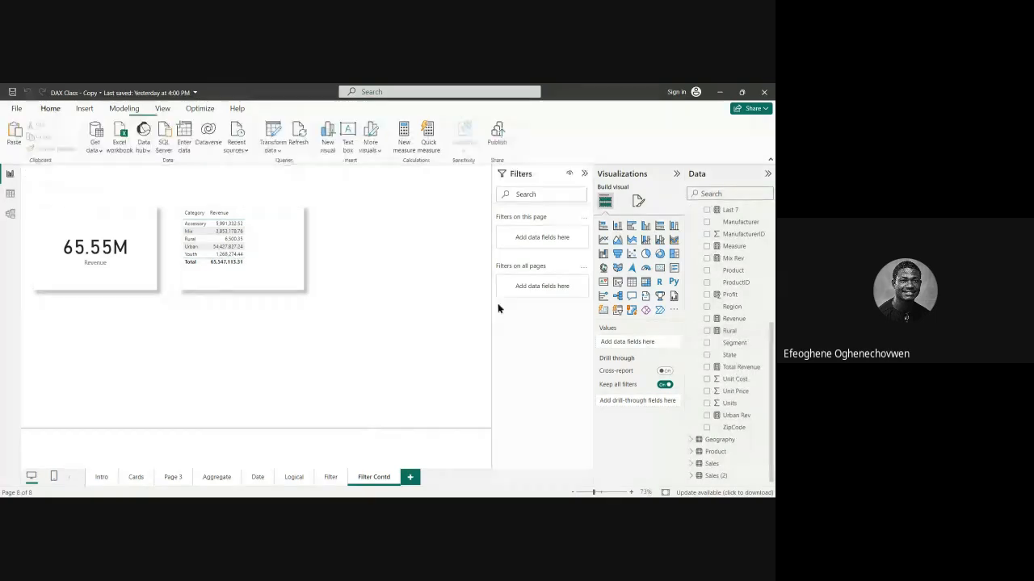
pyautogui.click(660, 270)
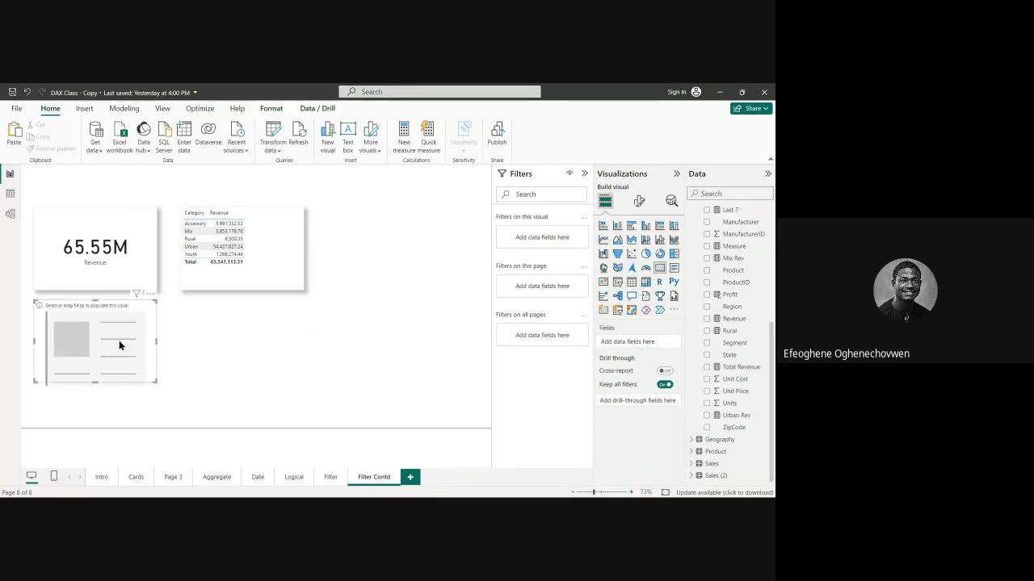
pyautogui.moveTo(120, 346); pyautogui.dragTo(120, 351)
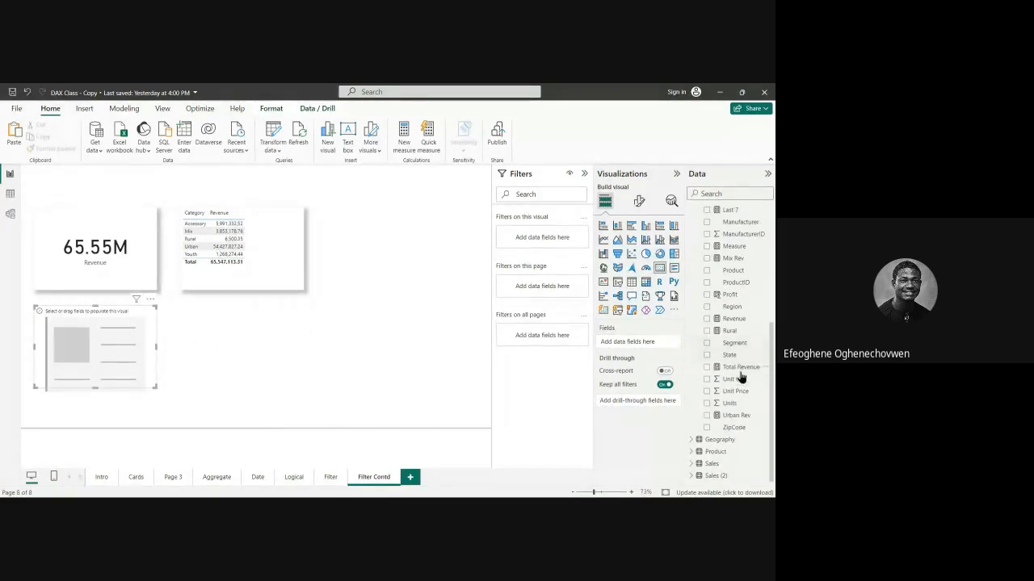
pyautogui.moveTo(735, 331); pyautogui.dragTo(132, 343)
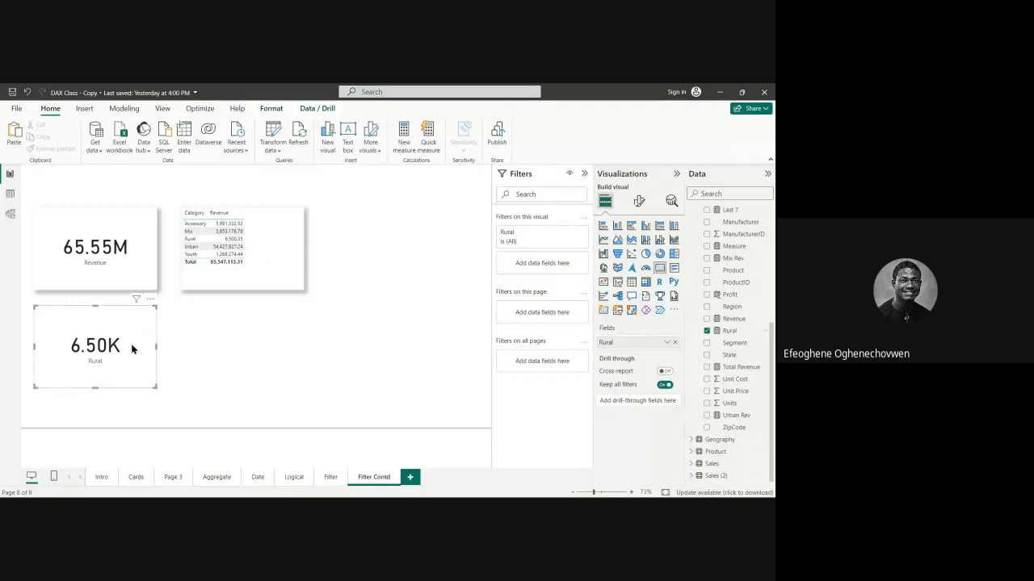
# Step: Turn on the shadow effect for the Rural card and return to the visual's build options
pyautogui.click(638, 201)
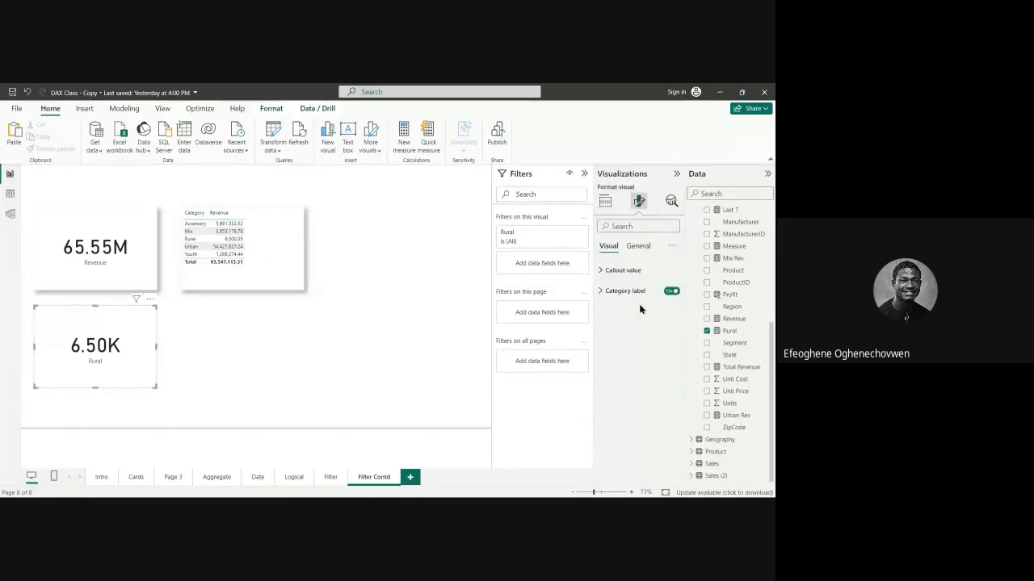
pyautogui.click(638, 246)
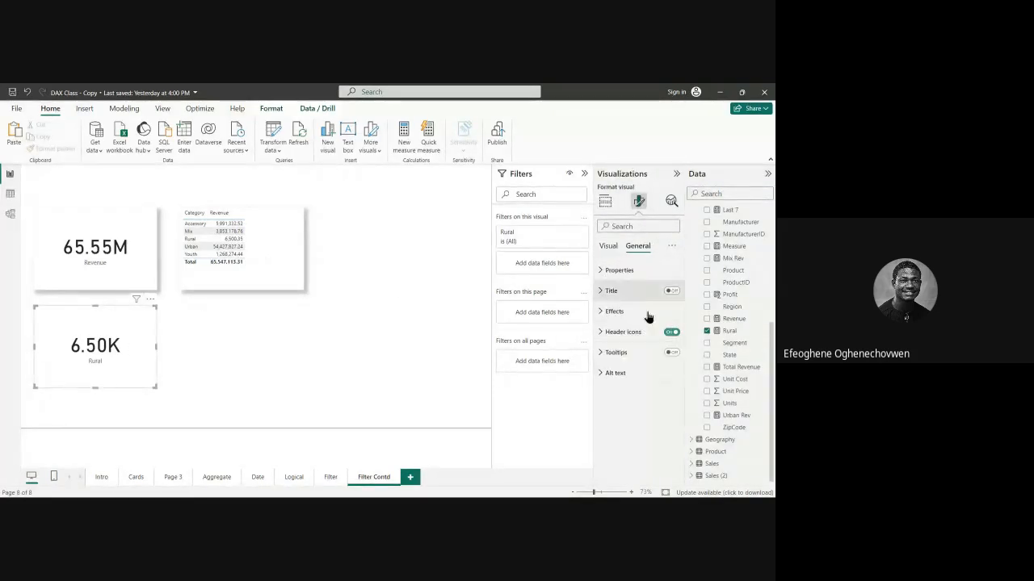
pyautogui.click(616, 311)
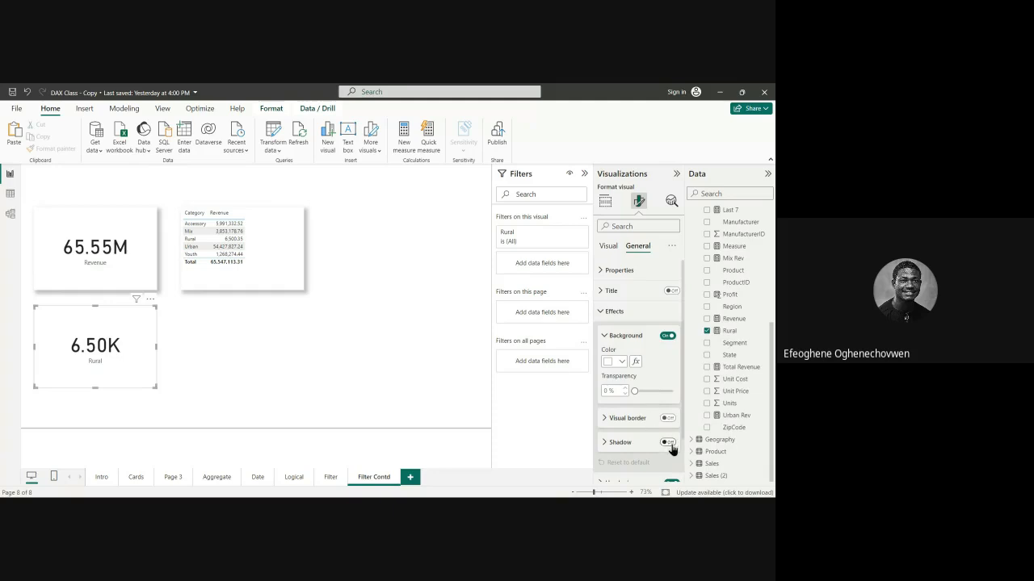
pyautogui.scroll(-2, 671, 456)
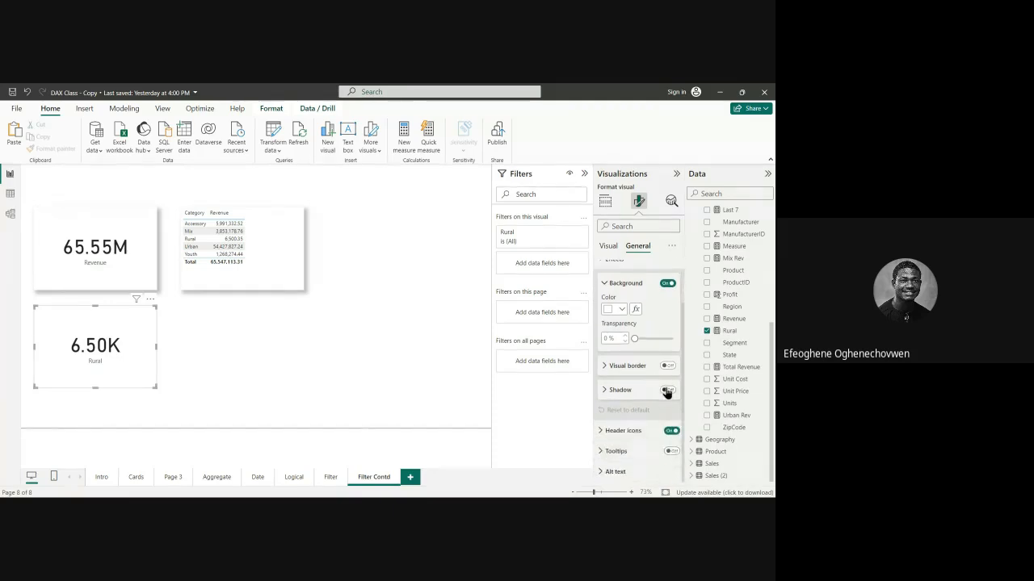
pyautogui.click(667, 390)
pyautogui.click(605, 202)
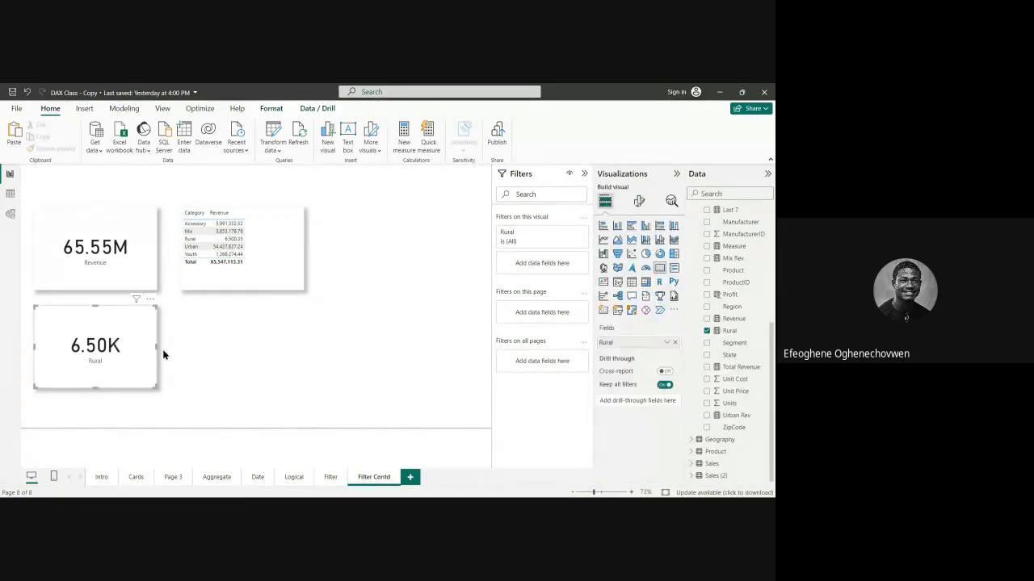
# Step: Select the category table visual and look through the Fact table's list of fields and measures
pyautogui.click(276, 255)
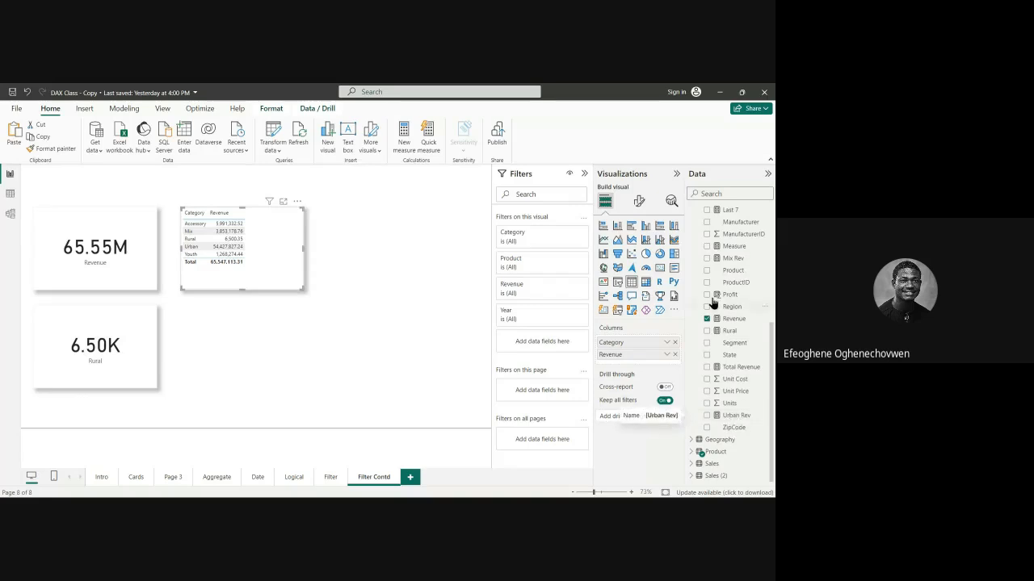
pyautogui.scroll(1, 732, 315)
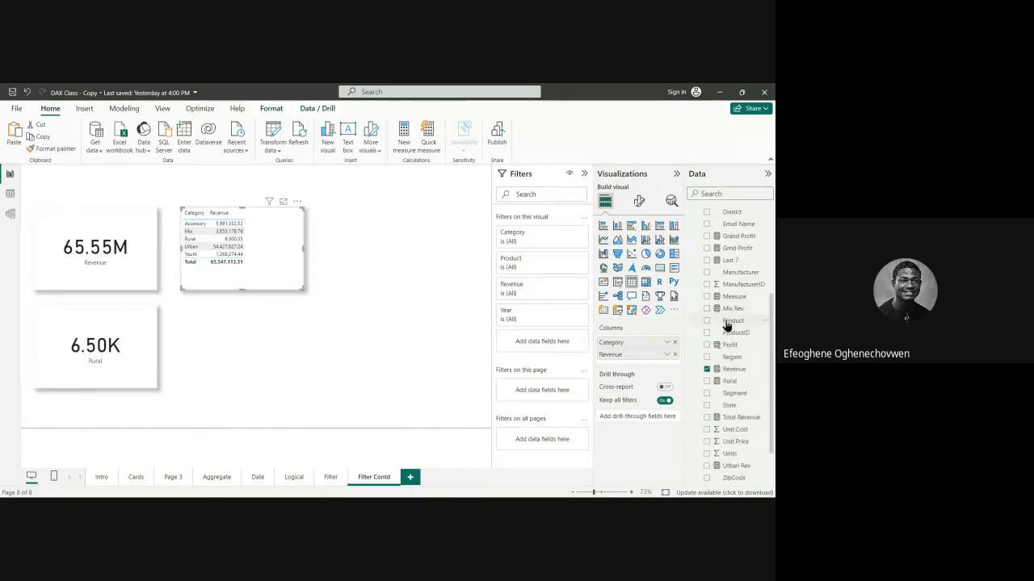
pyautogui.scroll(-1, 728, 326)
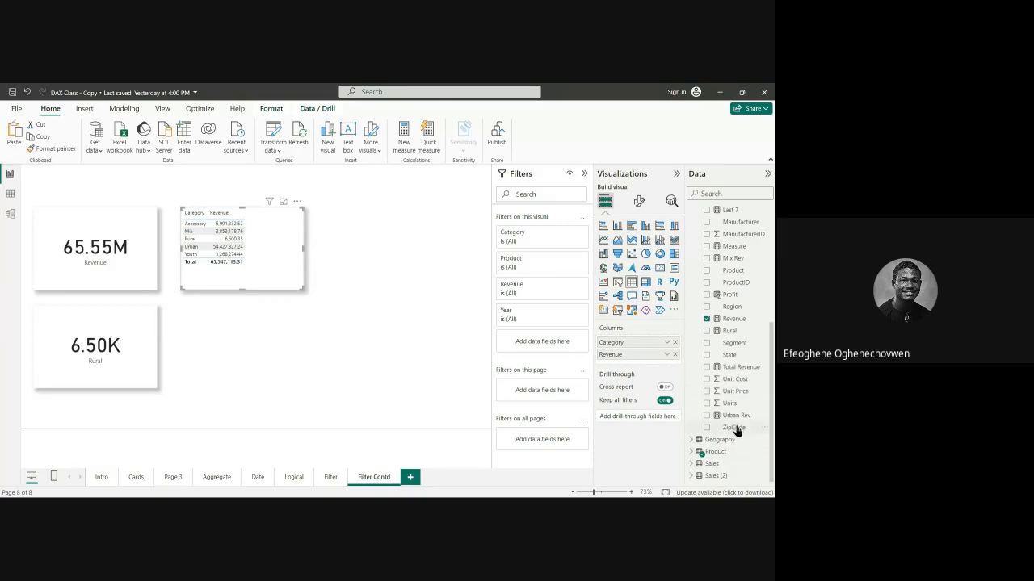
pyautogui.scroll(1, 734, 440)
pyautogui.scroll(-1, 733, 441)
pyautogui.scroll(2, 739, 424)
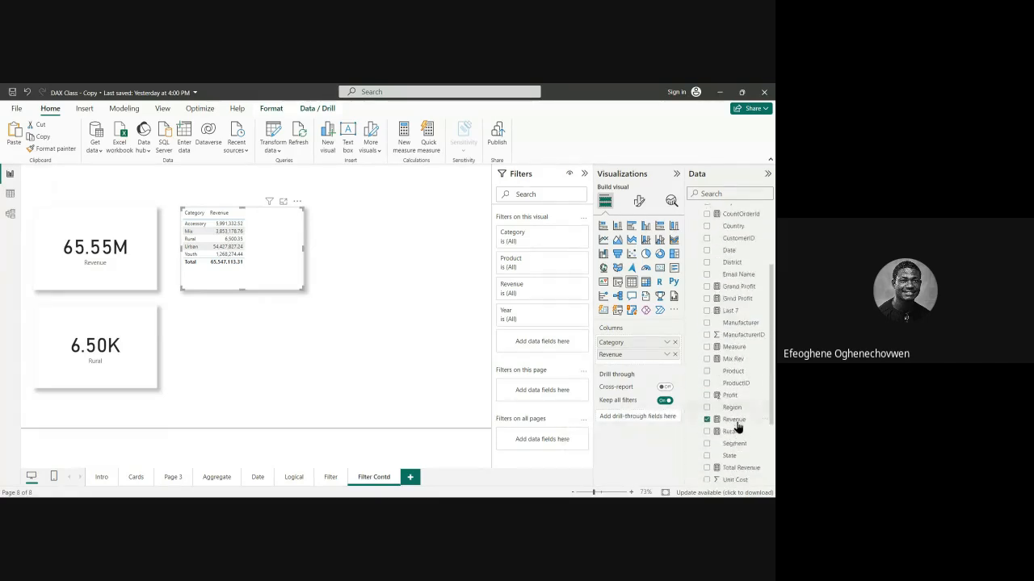
pyautogui.scroll(-2, 739, 426)
pyautogui.scroll(3, 744, 319)
pyautogui.scroll(-3, 750, 375)
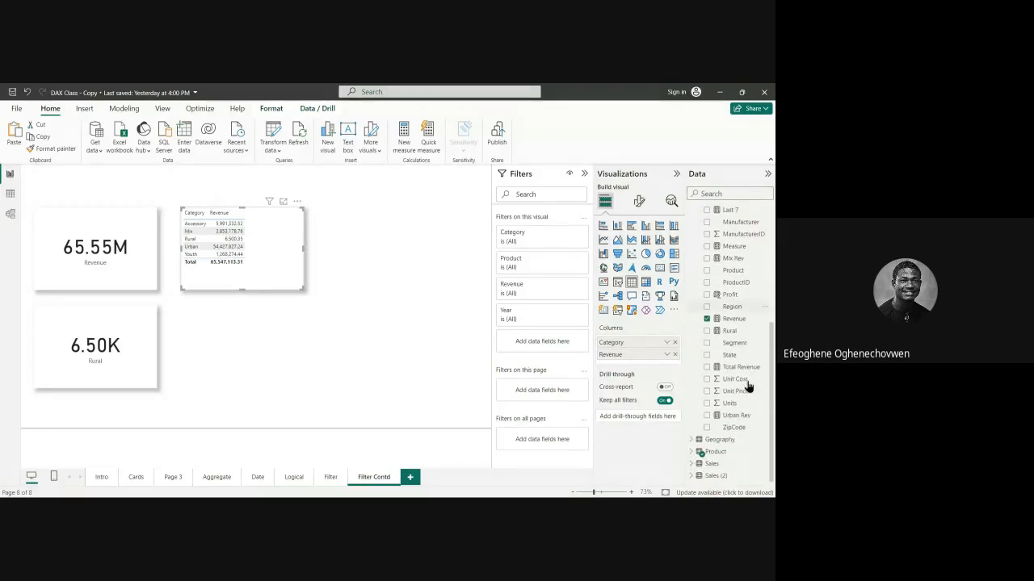
# Step: Display the Rural measure's formula, and add the measure as a column to the category table visual
pyautogui.click(734, 331)
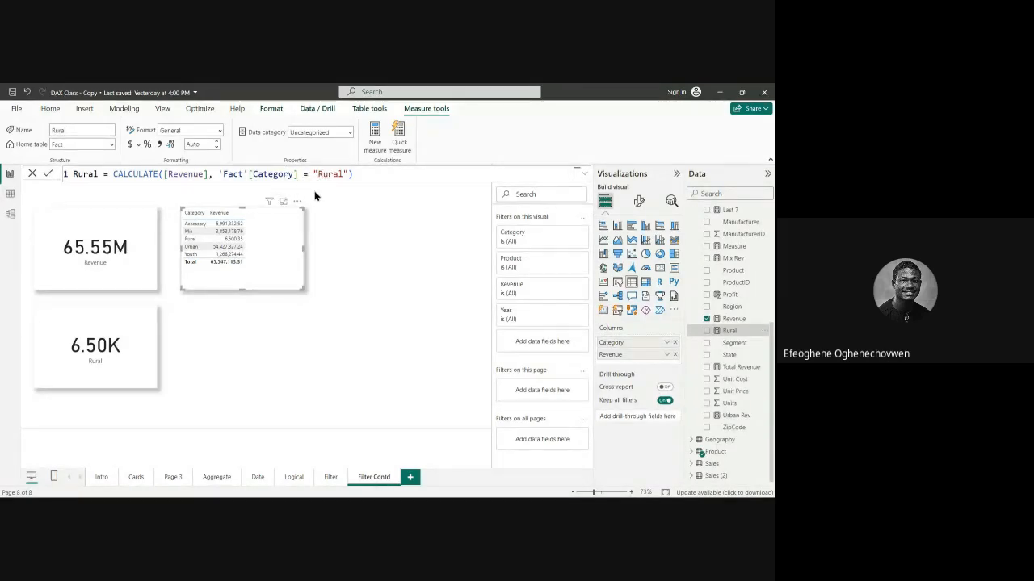
pyautogui.click(374, 179)
pyautogui.click(439, 326)
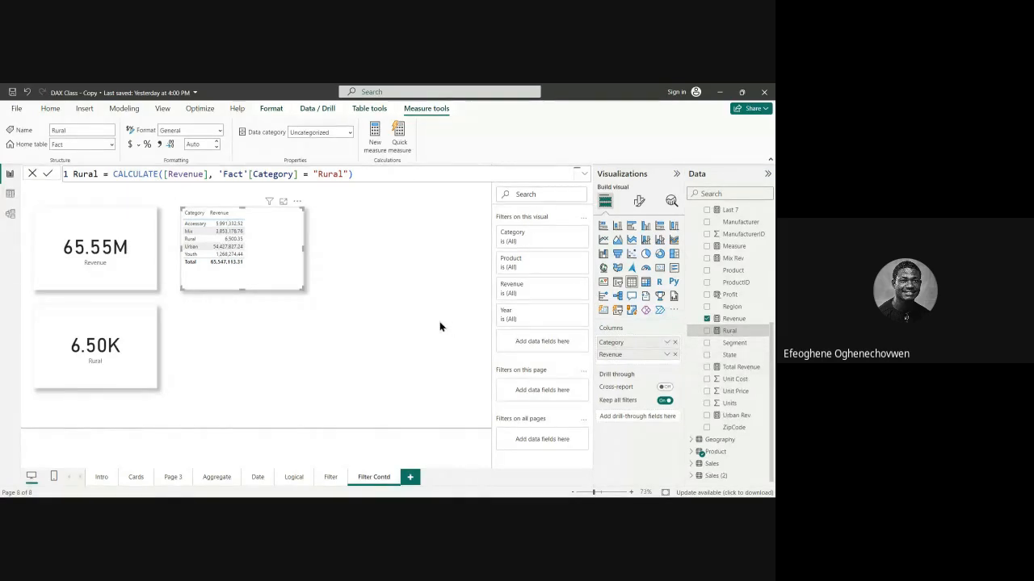
pyautogui.click(729, 331)
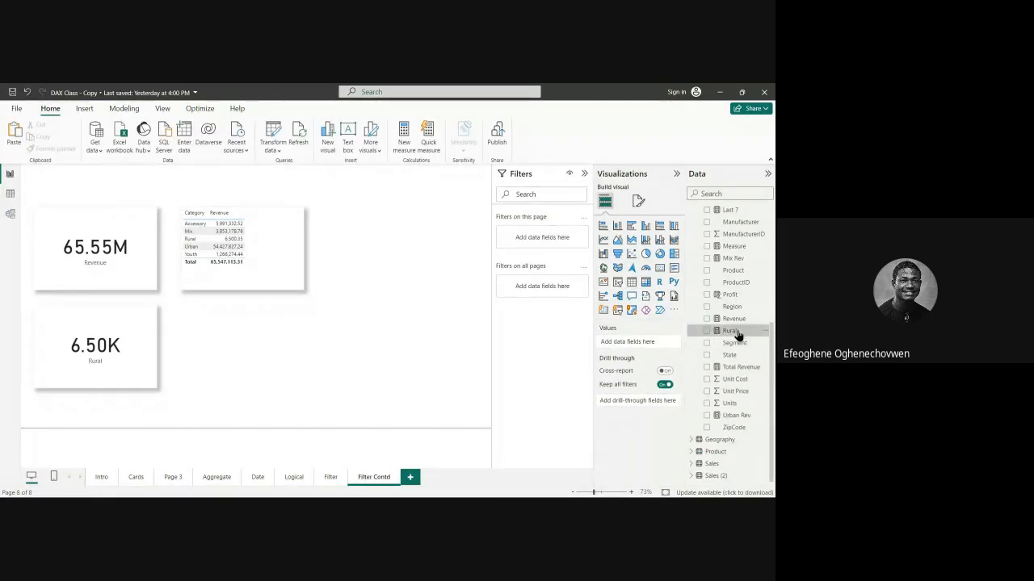
pyautogui.click(298, 252)
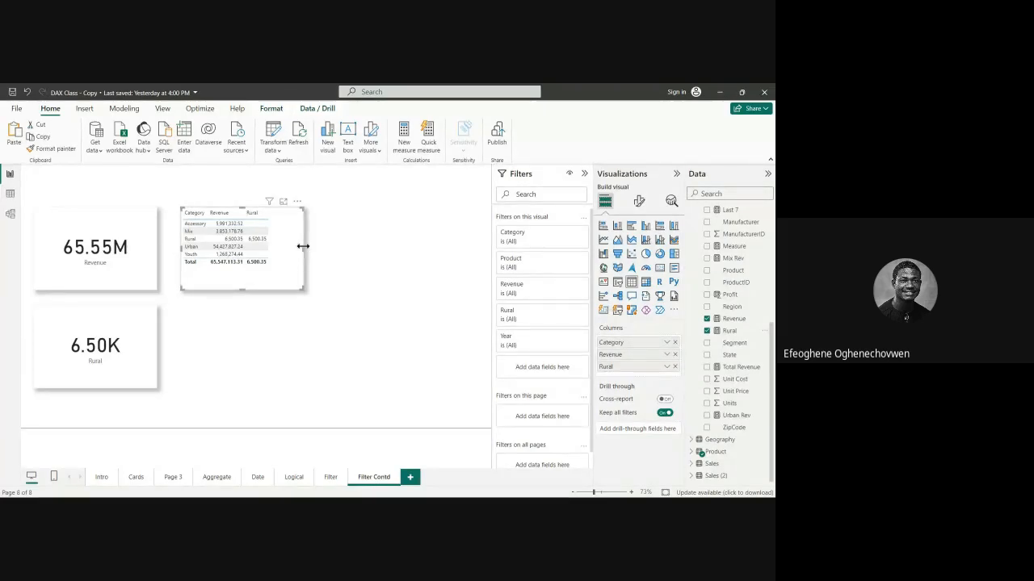
# Step: Widen the category table visual, and remove the Category = "Rural" filter argument from the Rural measure's CALCULATE formula
pyautogui.moveTo(301, 249); pyautogui.dragTo(333, 251)
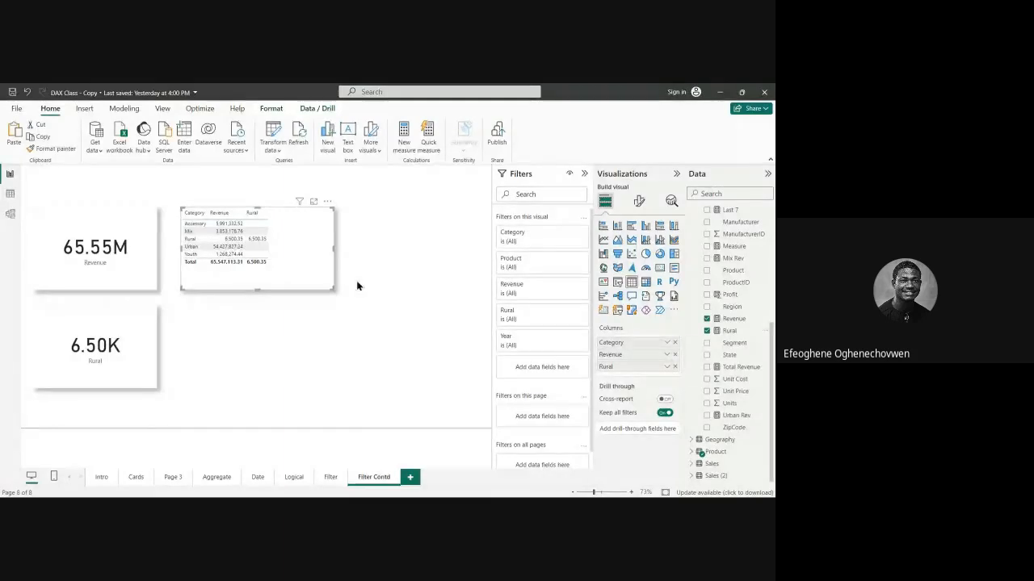
pyautogui.click(735, 336)
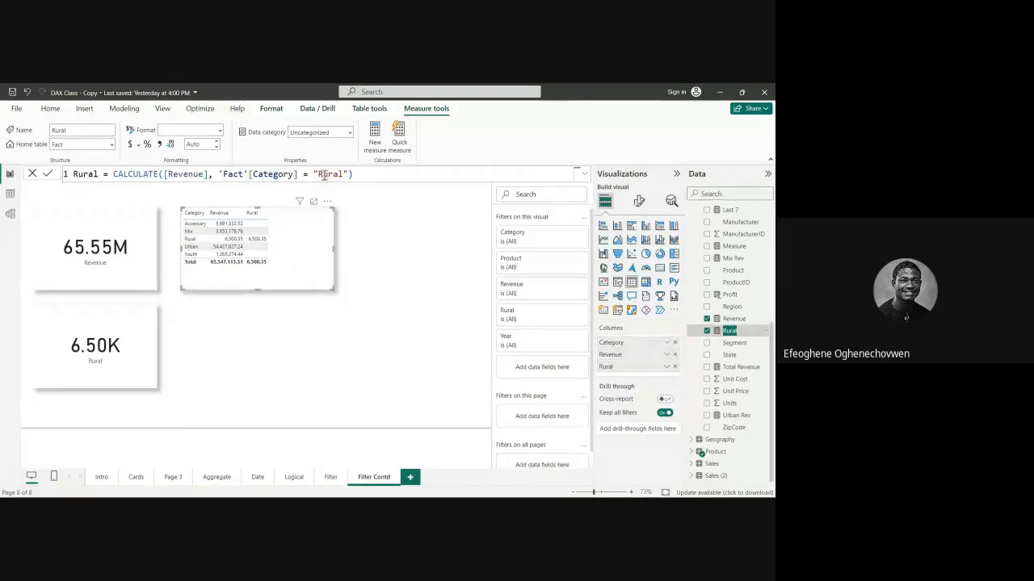
pyautogui.click(380, 174)
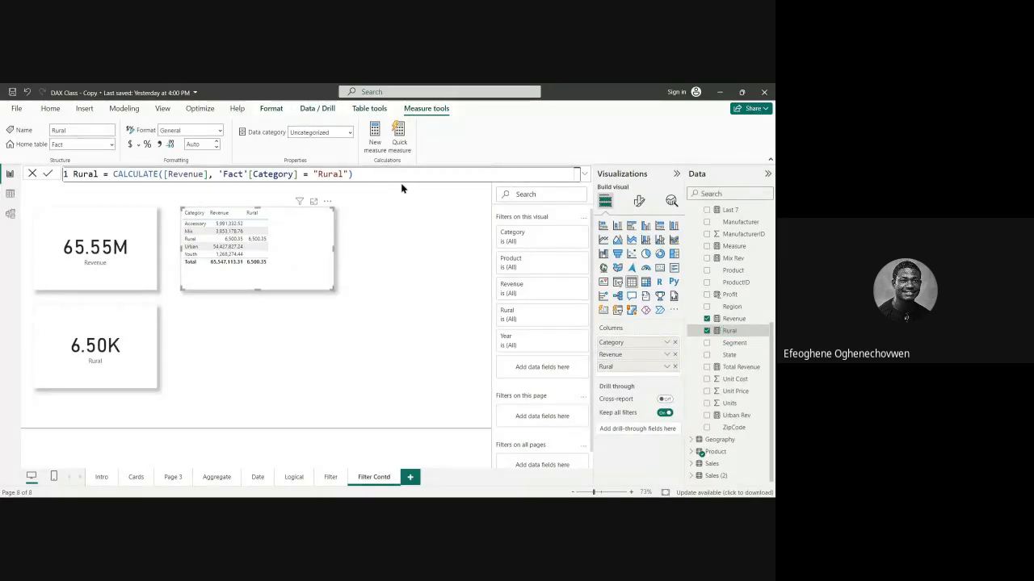
pyautogui.press('BackSpace')
pyautogui.press('BackSpace')
pyautogui.press('BackSpace')
pyautogui.press('BackSpace')
pyautogui.press('BackSpace')
pyautogui.press('BackSpace')
pyautogui.press('BackSpace')
pyautogui.press('BackSpace')
pyautogui.press('BackSpace')
pyautogui.press('BackSpace')
pyautogui.press('BackSpace')
pyautogui.press('BackSpace')
pyautogui.press('BackSpace')
pyautogui.press('BackSpace')
pyautogui.press('BackSpace')
pyautogui.press('BackSpace')
pyautogui.press('BackSpace')
pyautogui.press('BackSpace')
pyautogui.press('BackSpace')
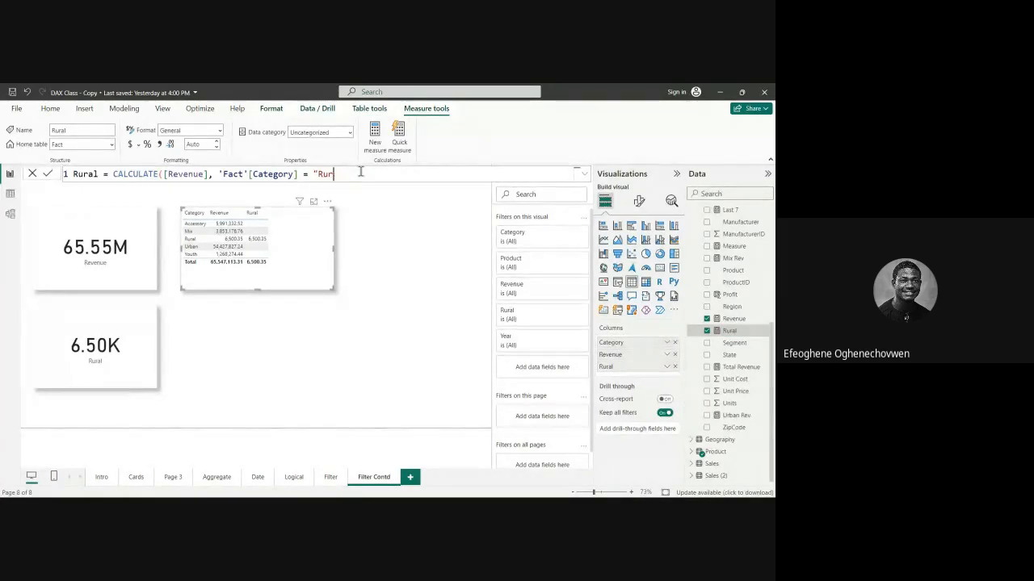
pyautogui.press('BackSpace')
pyautogui.press('BackSpace')
pyautogui.press('BackSpace')
pyautogui.press('BackSpace')
pyautogui.press('BackSpace')
pyautogui.press('BackSpace')
pyautogui.press('BackSpace')
pyautogui.press('BackSpace')
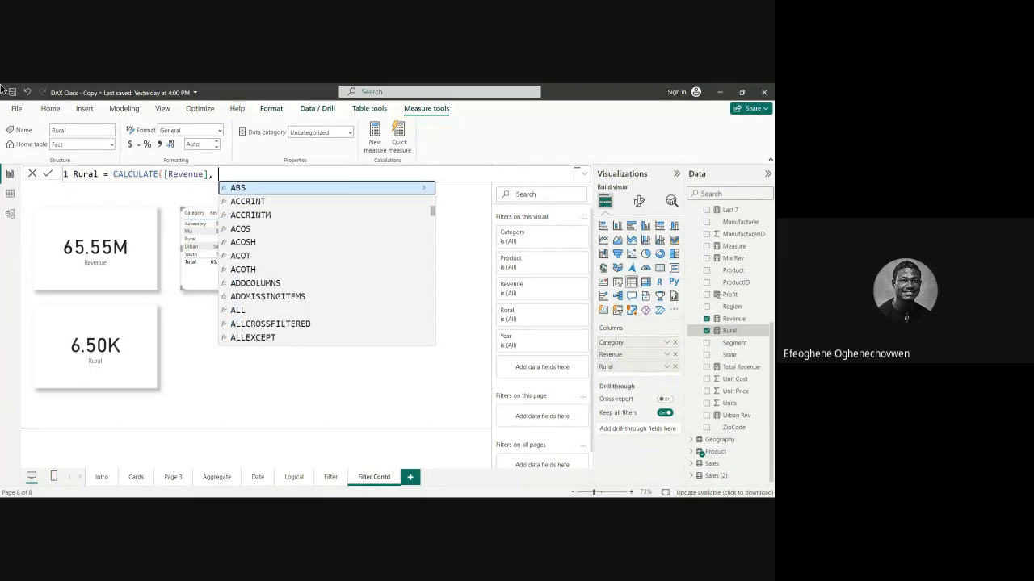
# Step: Complete the Rural measure's CALCULATE formula with ALL('Product'[Product]) as its filter argument and commit it
pyautogui.write('all')
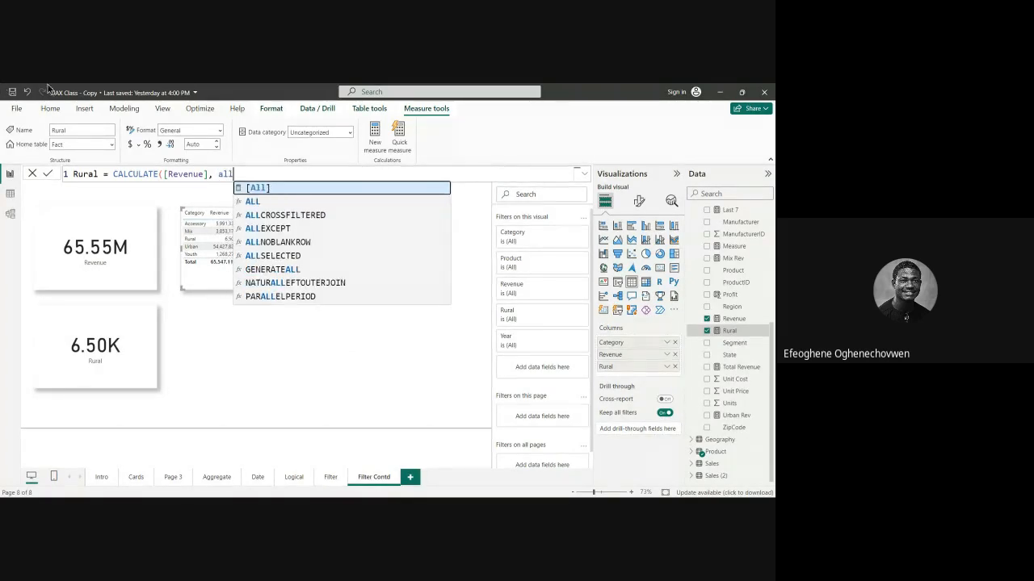
pyautogui.click(252, 202)
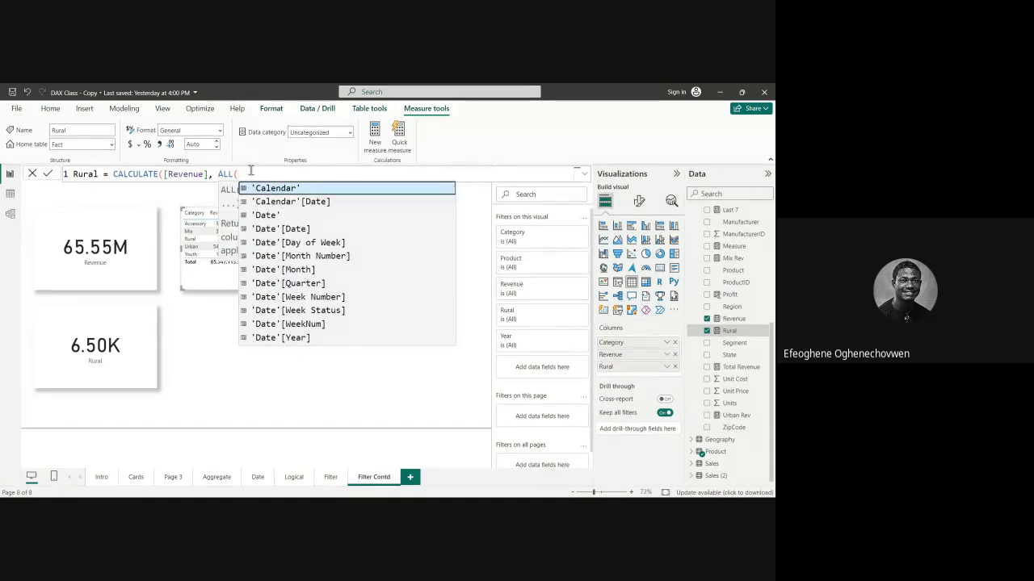
pyautogui.scroll(-3, 309, 275)
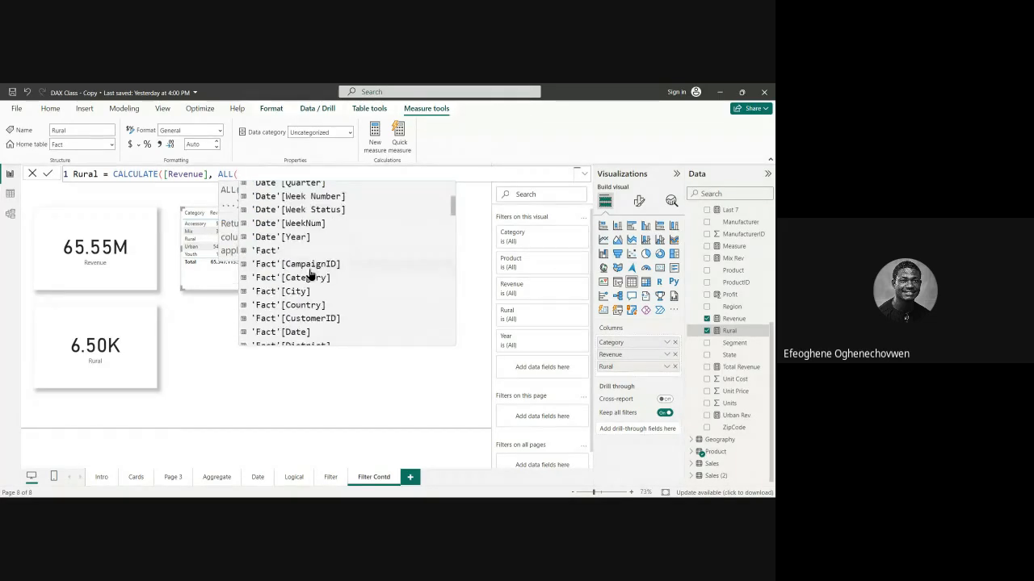
pyautogui.scroll(-10, 309, 275)
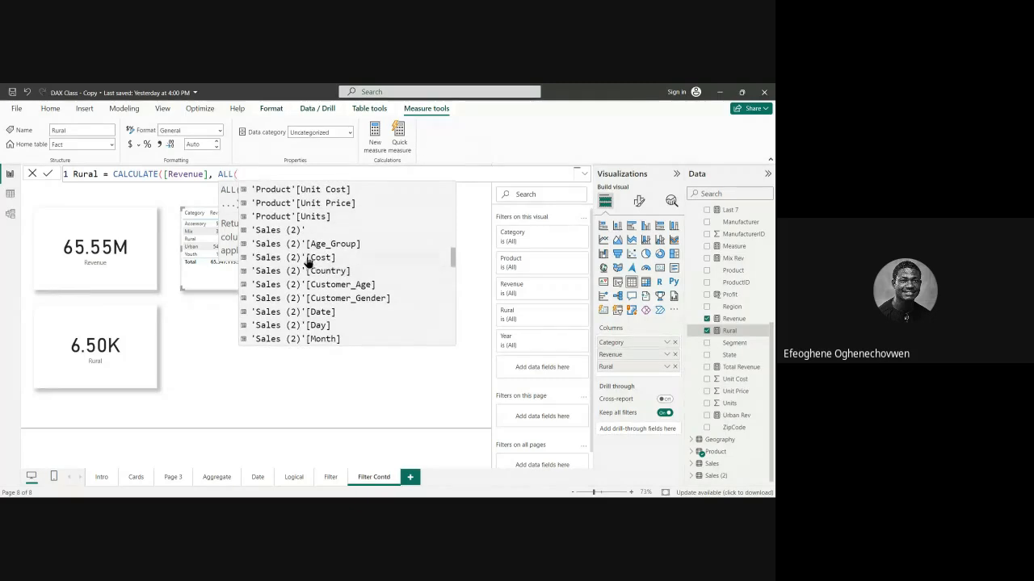
pyautogui.scroll(-2, 310, 262)
pyautogui.scroll(2, 301, 246)
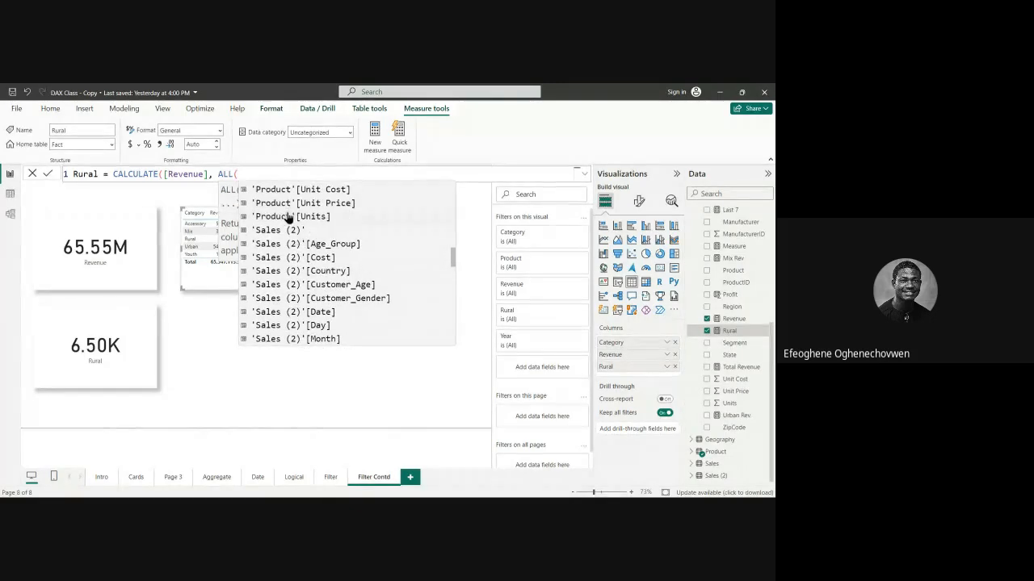
pyautogui.scroll(2, 289, 222)
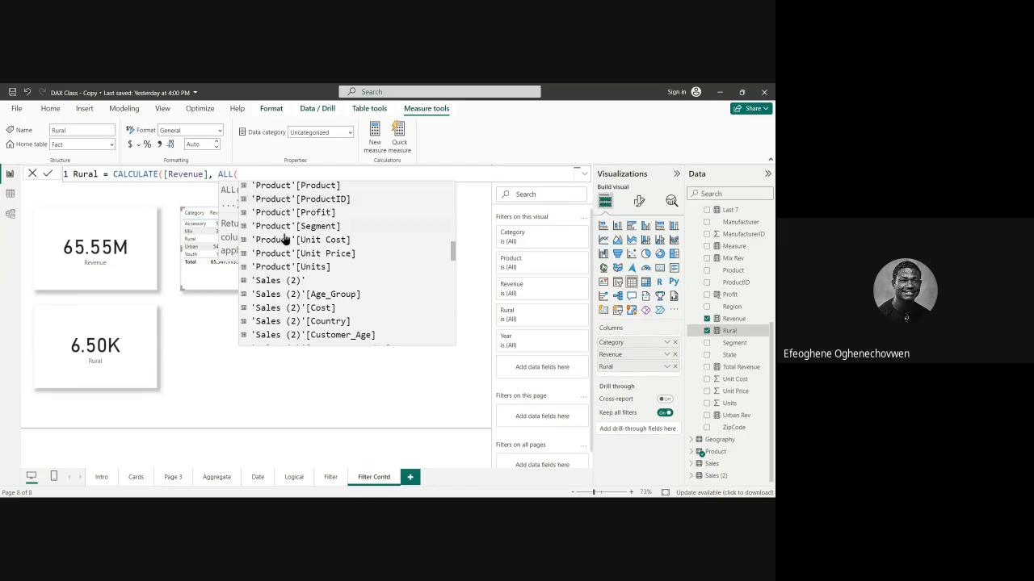
pyautogui.click(314, 189)
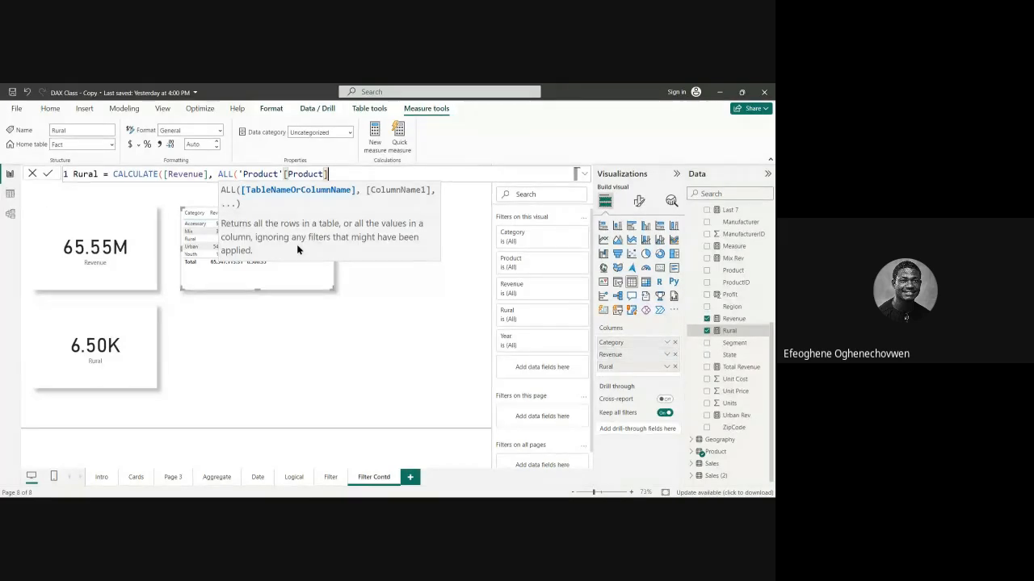
pyautogui.write(')')
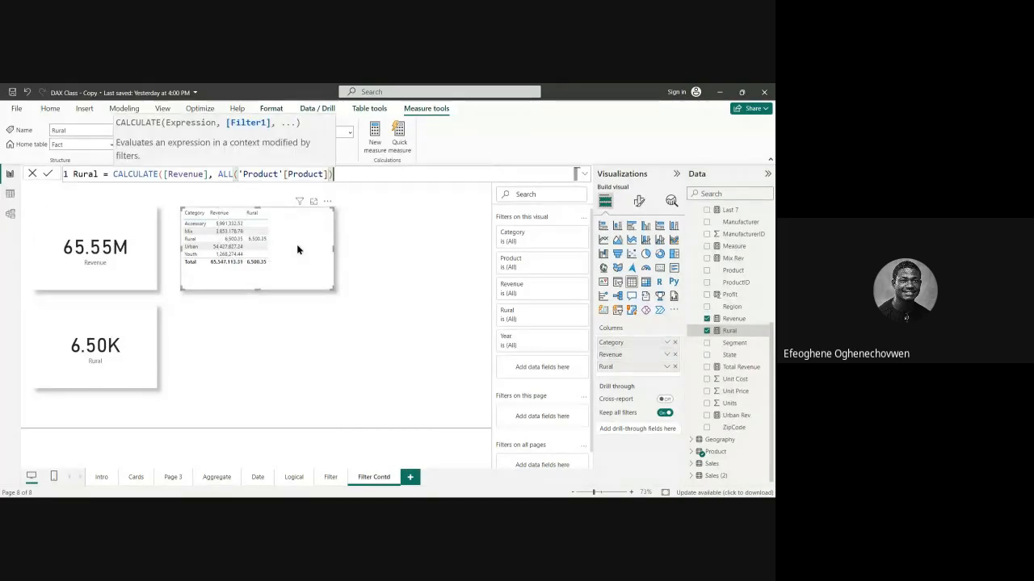
pyautogui.write(')')
pyautogui.press('Return')
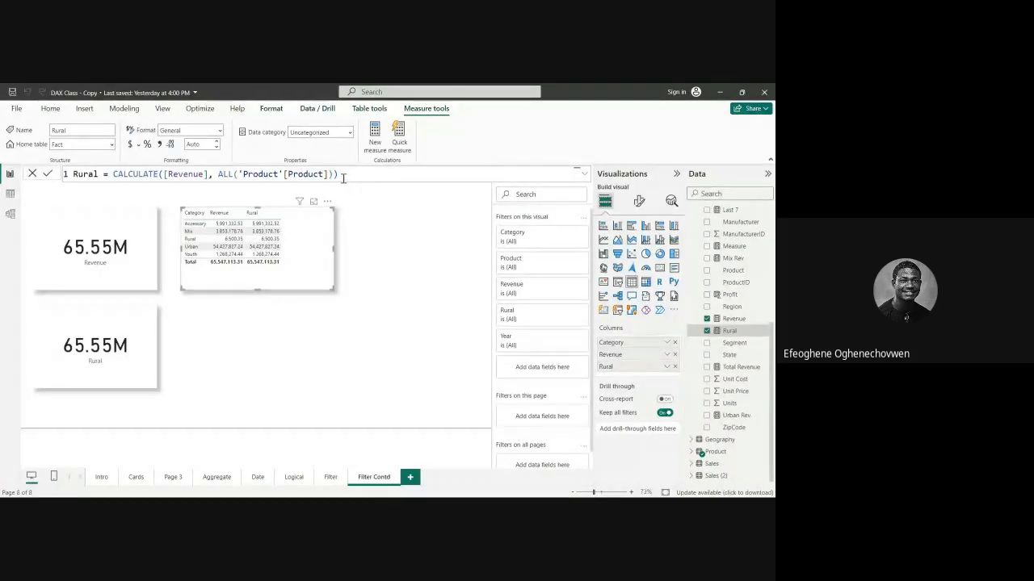
# Step: Rename the Rural measure to "Rural ALL" within its formula
pyautogui.doubleClick(98, 174)
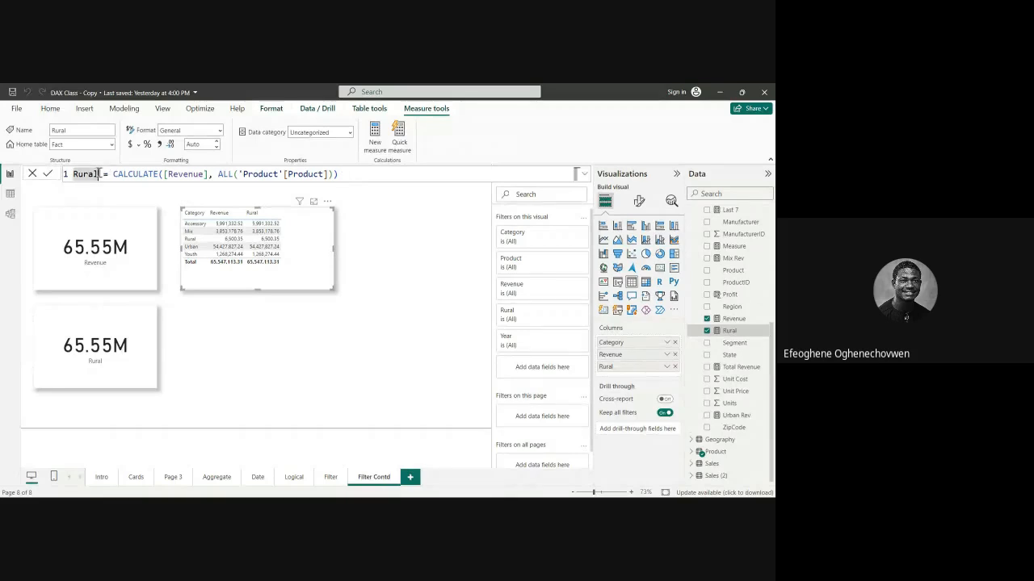
pyautogui.click(99, 174)
pyautogui.write('A')
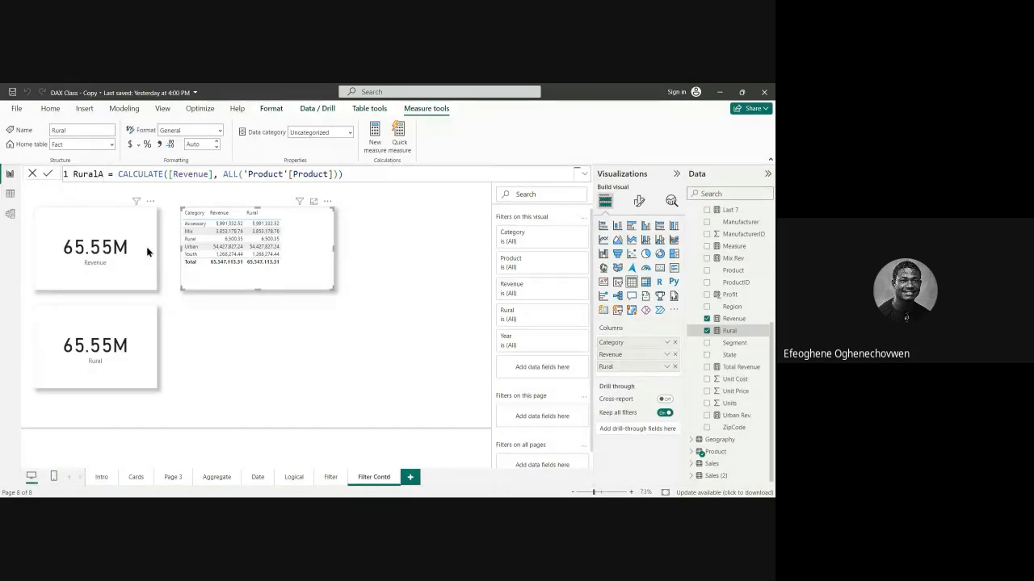
pyautogui.write('ALL')
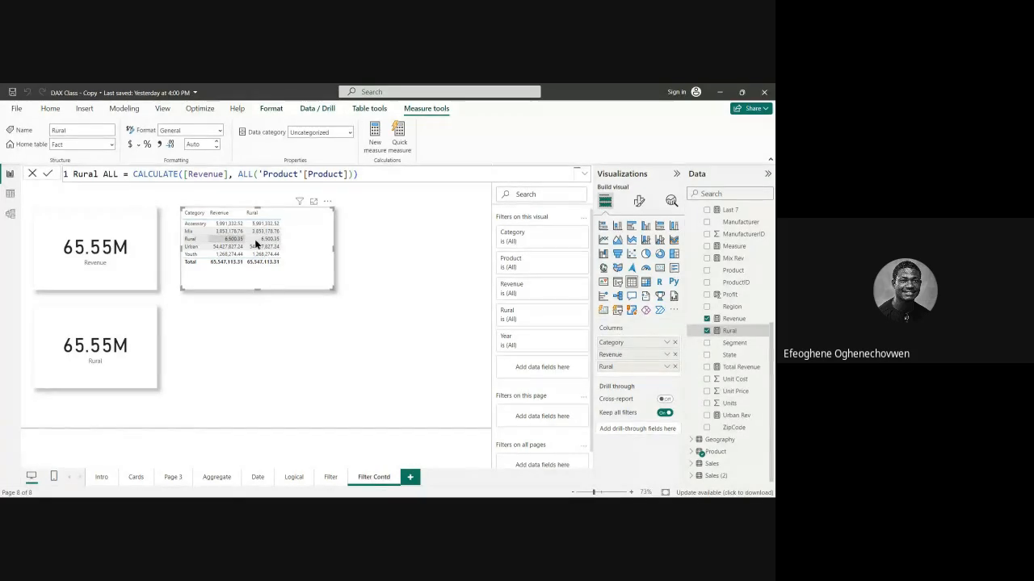
pyautogui.press('Return')
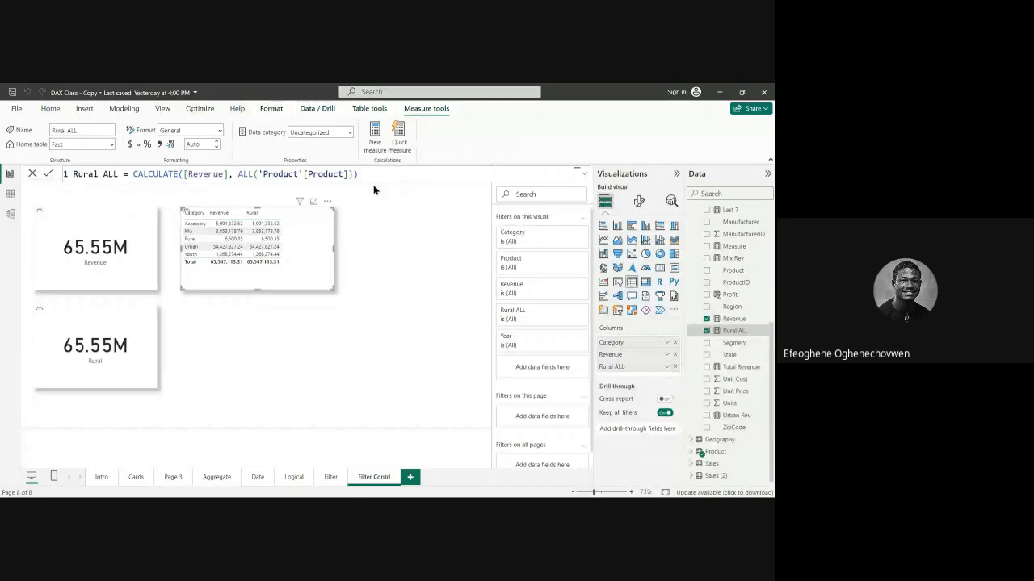
# Step: Copy the entire Rural ALL measure formula
pyautogui.moveTo(367, 176); pyautogui.dragTo(62, 177)
pyautogui.hotkey('ctrl', 'c')
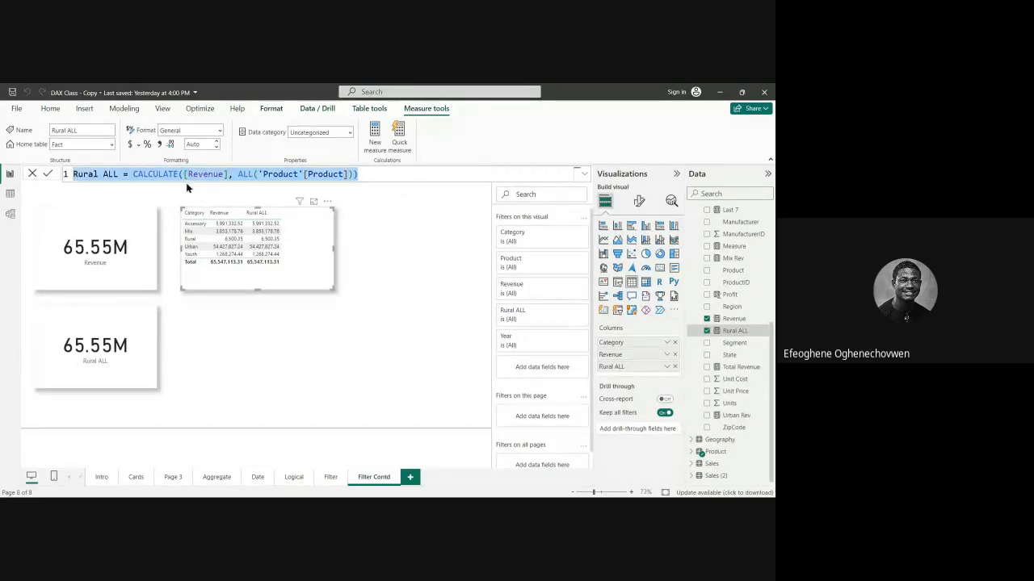
# Step: Create a new measure in the Fact table and paste the copied Rural ALL formula into it
pyautogui.click(403, 244)
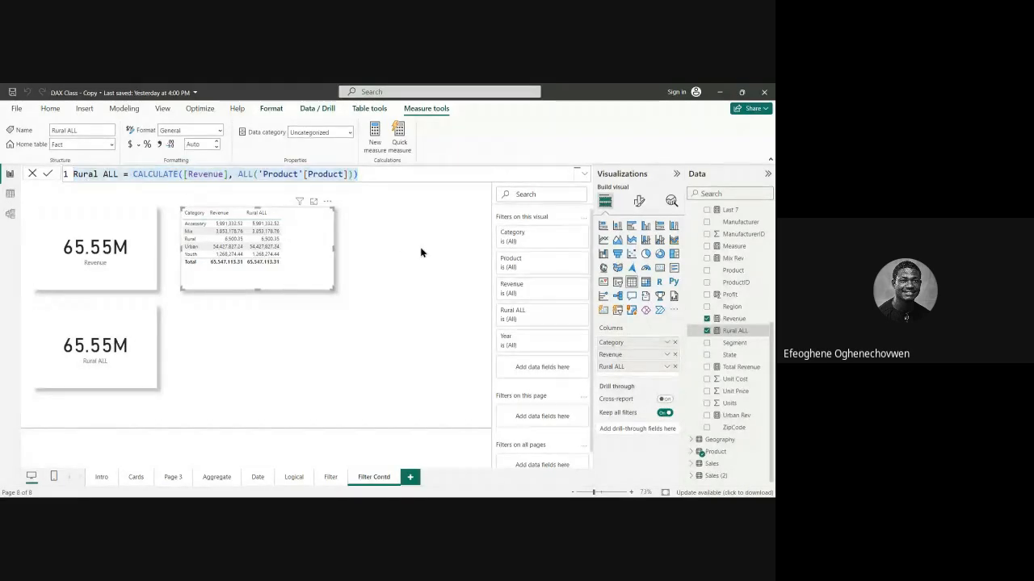
pyautogui.click(440, 320)
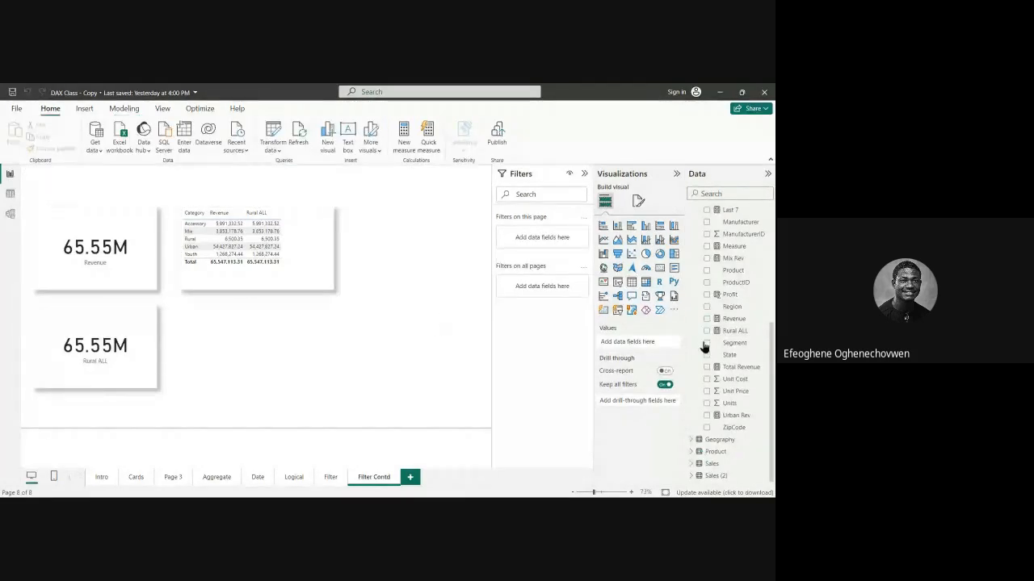
pyautogui.scroll(5, 729, 271)
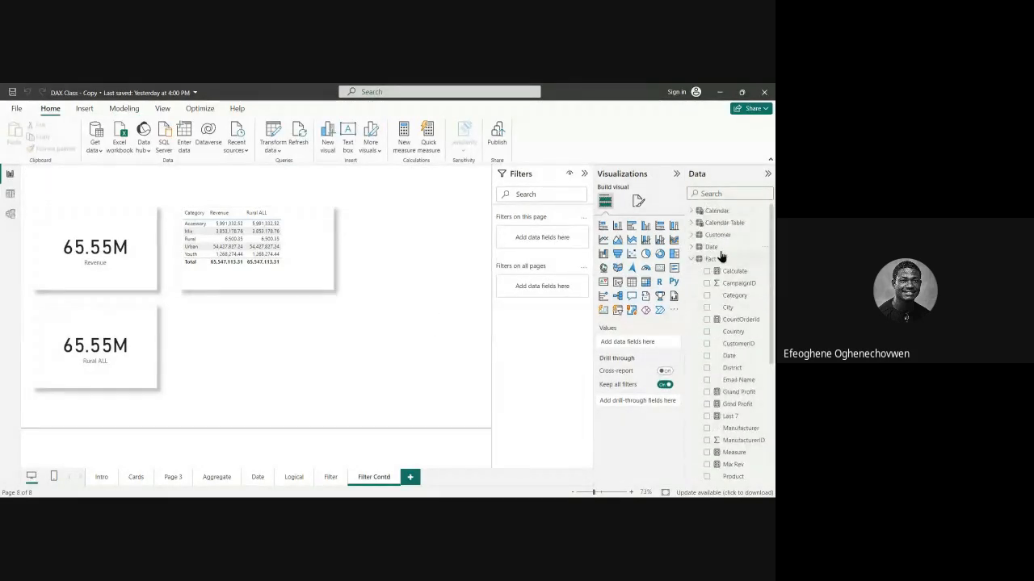
pyautogui.click(721, 260)
pyautogui.rightClick(721, 260)
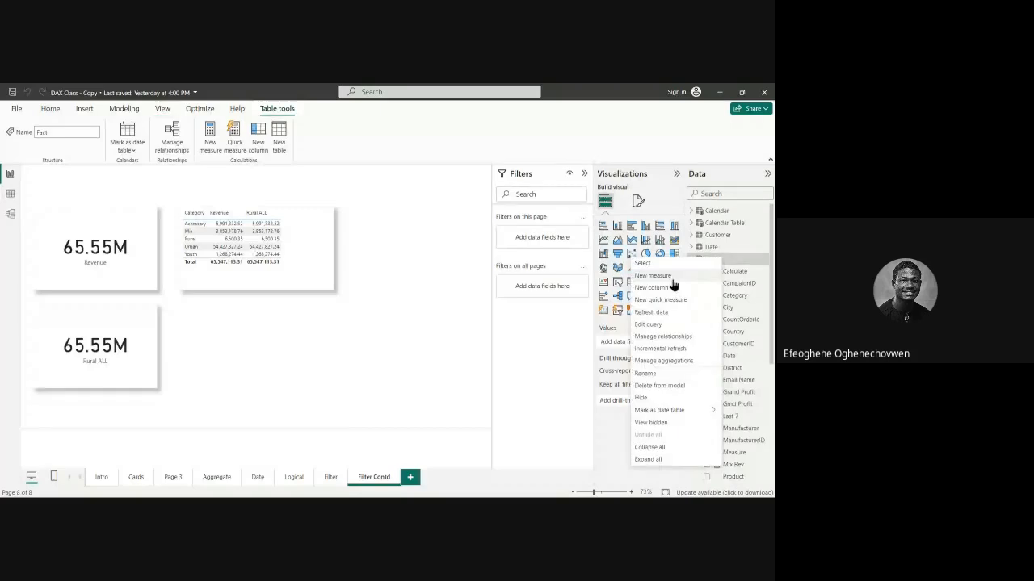
pyautogui.press('Escape')
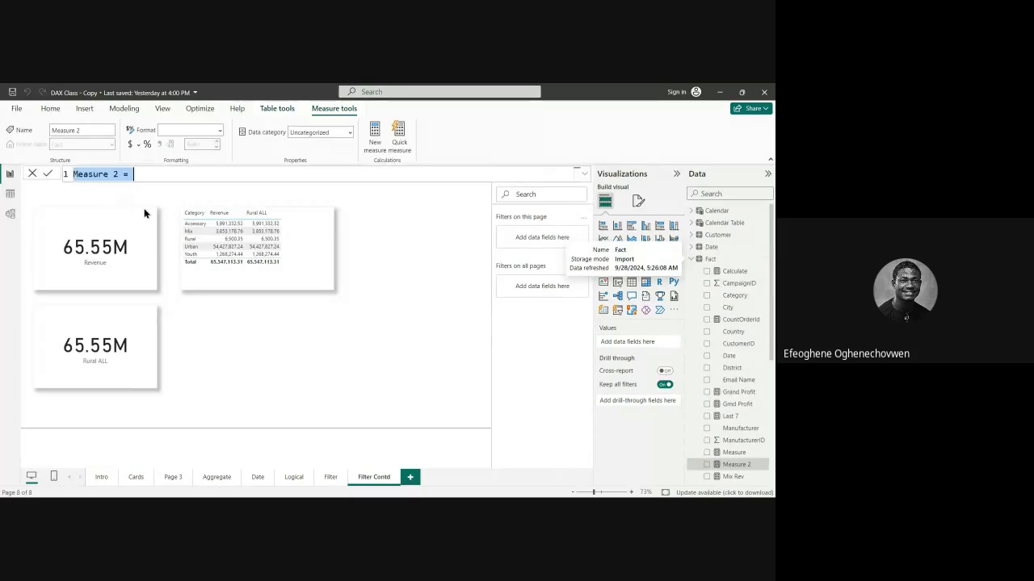
pyautogui.hotkey('ctrl', 'v')
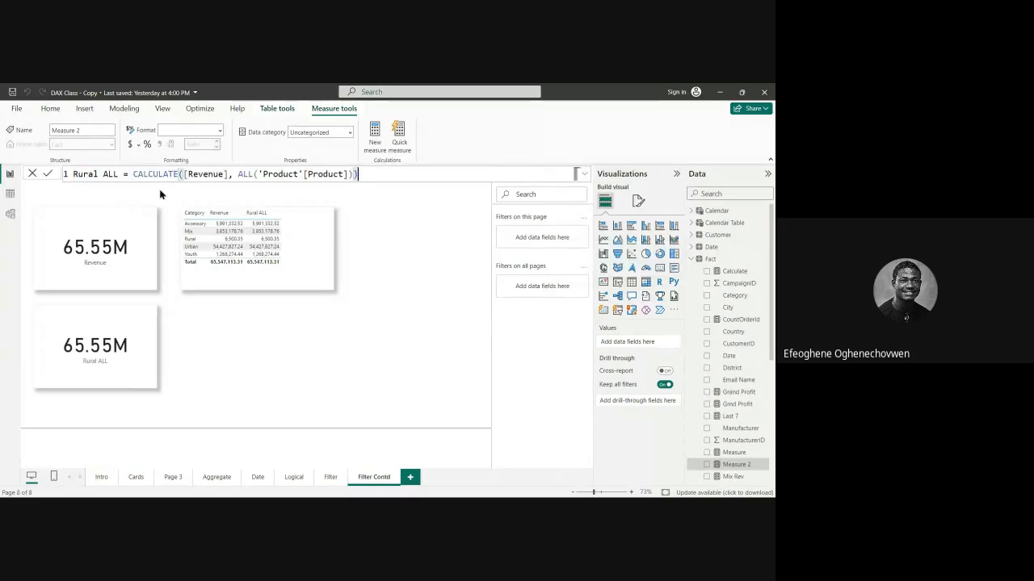
# Step: Rename the new measure in its formula to RuraL
pyautogui.click(117, 175)
pyautogui.press('BackSpace')
pyautogui.press('BackSpace')
pyautogui.press('BackSpace')
pyautogui.press('BackSpace')
pyautogui.press('BackSpace')
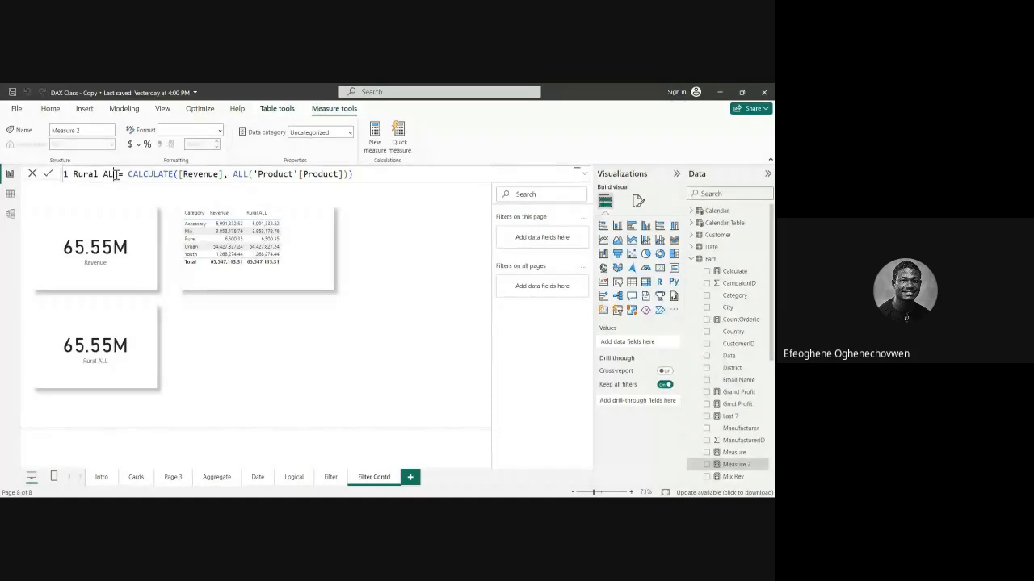
pyautogui.write('L')
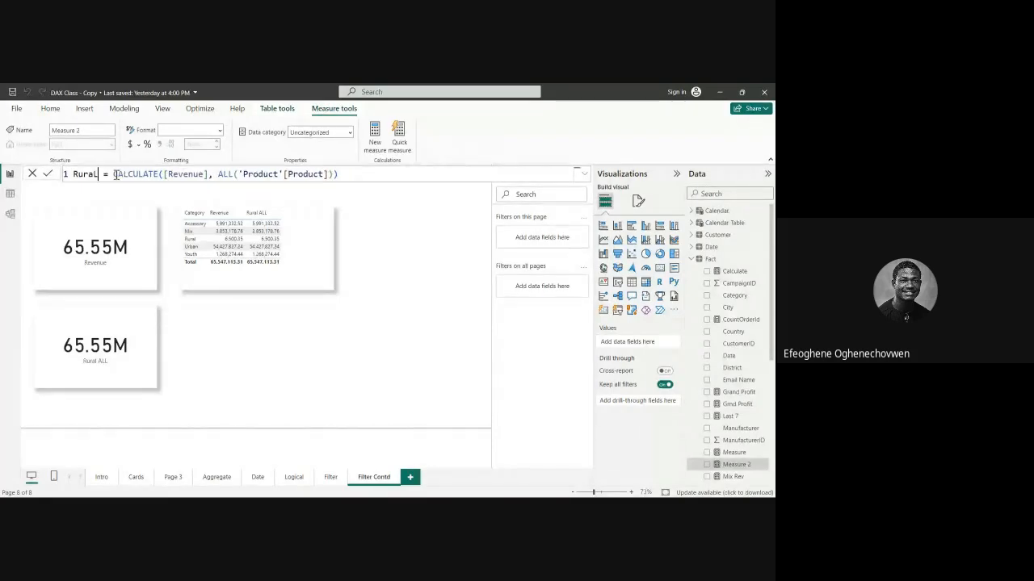
# Step: Remove the ALL('Product'[Product]) argument and closing parenthesis from the RuraL formula, keeping CALCULATE([Revenue],
pyautogui.press('BackSpace')
pyautogui.press('BackSpace')
pyautogui.press('BackSpace')
pyautogui.press('BackSpace')
pyautogui.press('BackSpace')
pyautogui.press('BackSpace')
pyautogui.press('BackSpace')
pyautogui.press('BackSpace')
pyautogui.press('BackSpace')
pyautogui.press('BackSpace')
pyautogui.press('BackSpace')
pyautogui.press('BackSpace')
pyautogui.press('BackSpace')
pyautogui.press('BackSpace')
pyautogui.press('BackSpace')
pyautogui.press('BackSpace')
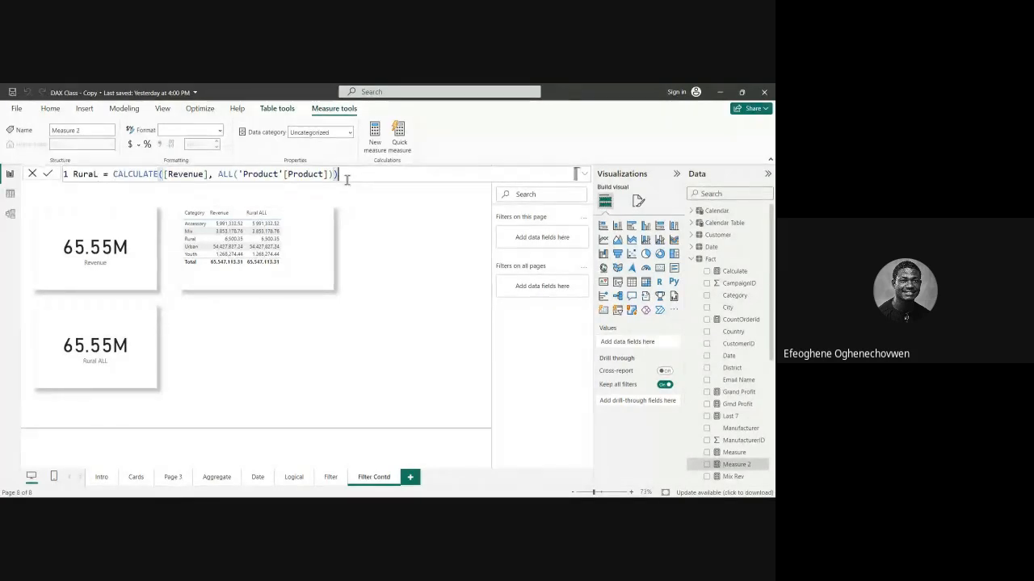
pyautogui.press('BackSpace')
pyautogui.press('BackSpace')
pyautogui.press('BackSpace')
pyautogui.press('BackSpace')
pyautogui.press('BackSpace')
pyautogui.press('BackSpace')
pyautogui.press('BackSpace')
pyautogui.press('BackSpace')
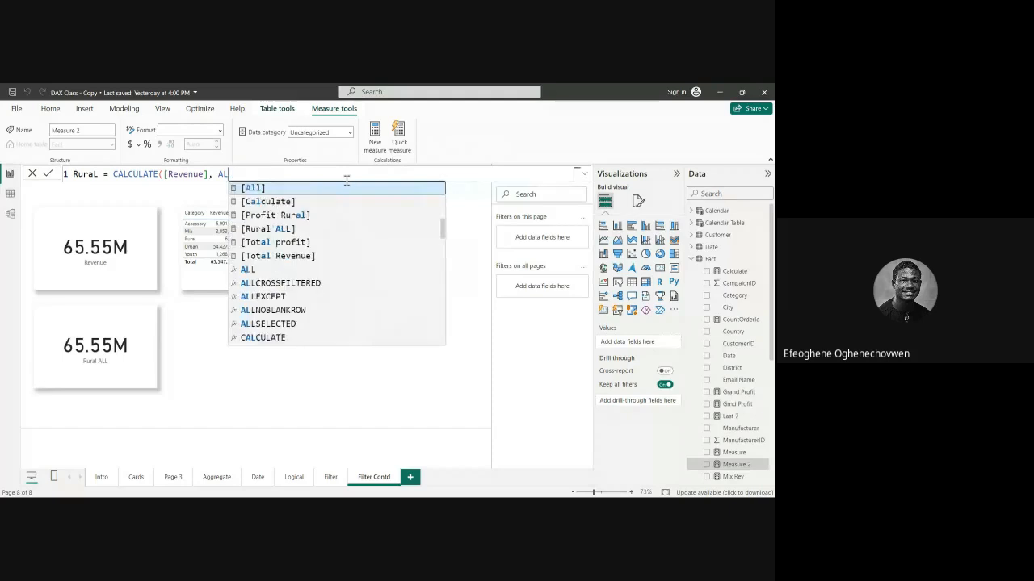
pyautogui.write('ca')
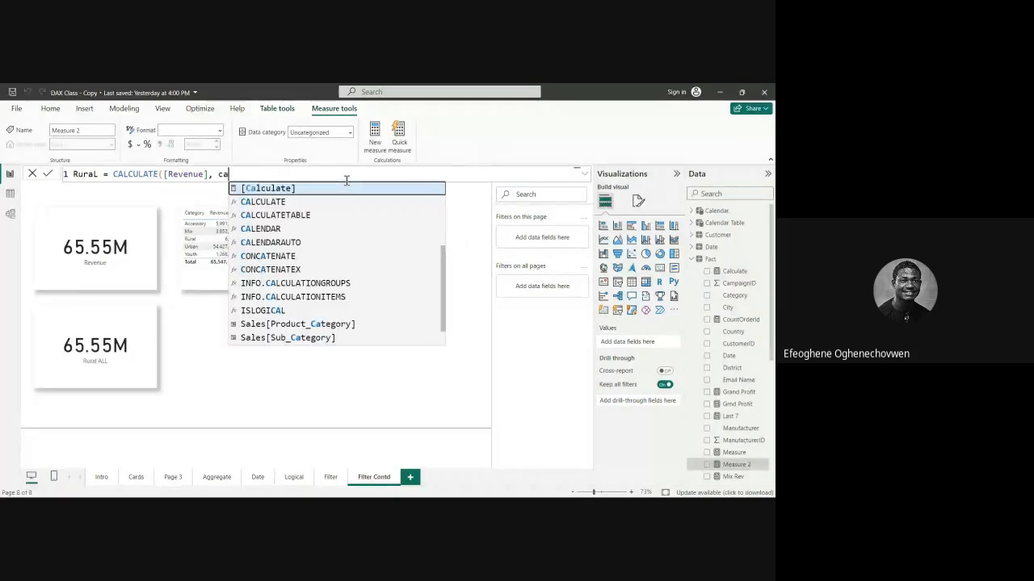
pyautogui.press('BackSpace')
pyautogui.press('BackSpace')
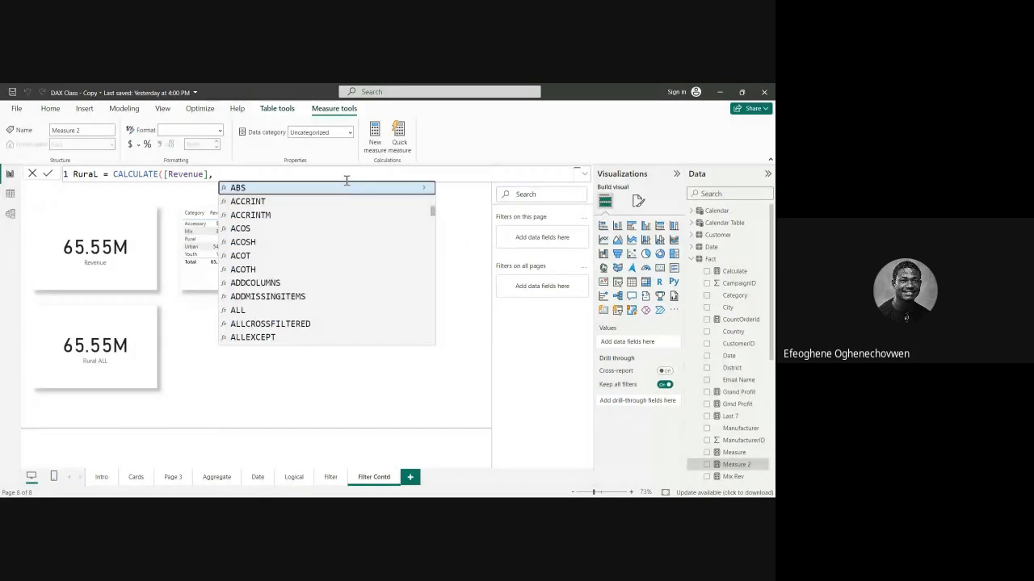
# Step: Complete the RuraL formula with the filter 'Product'[Category] = "Rural" and commit the measure
pyautogui.write('[')
pyautogui.press('BackSpace')
pyautogui.write('pr')
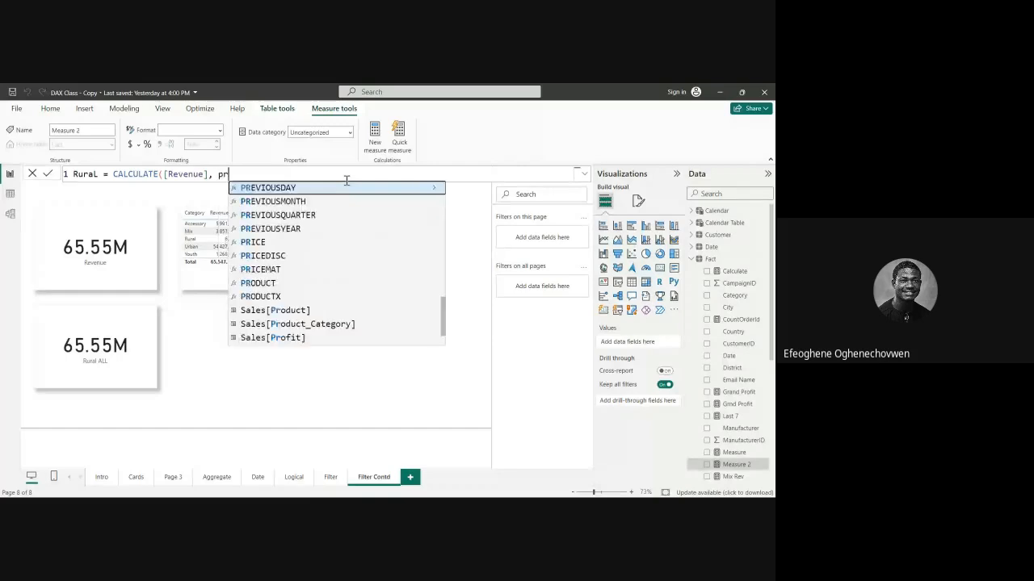
pyautogui.write('oduct')
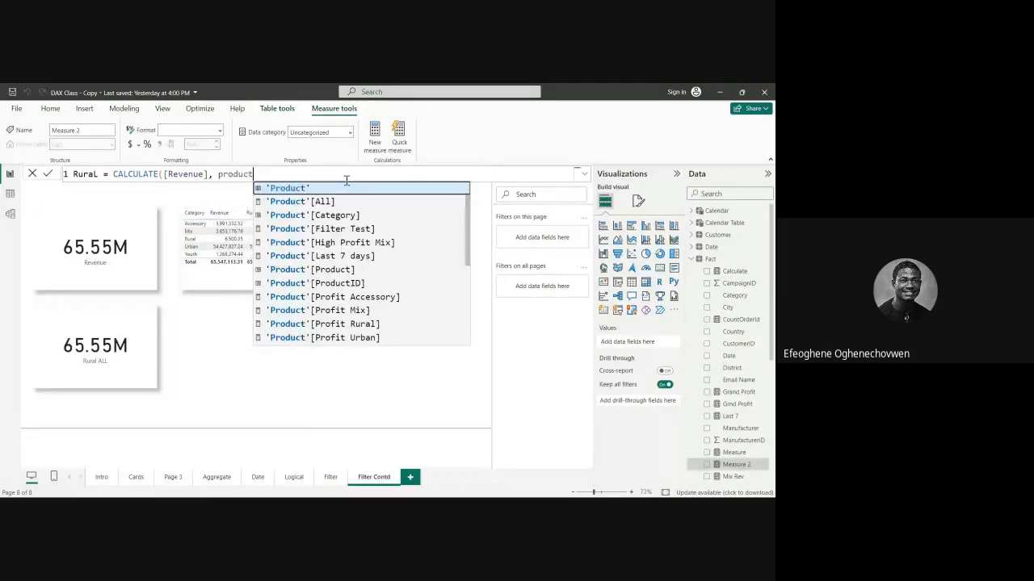
pyautogui.click(302, 215)
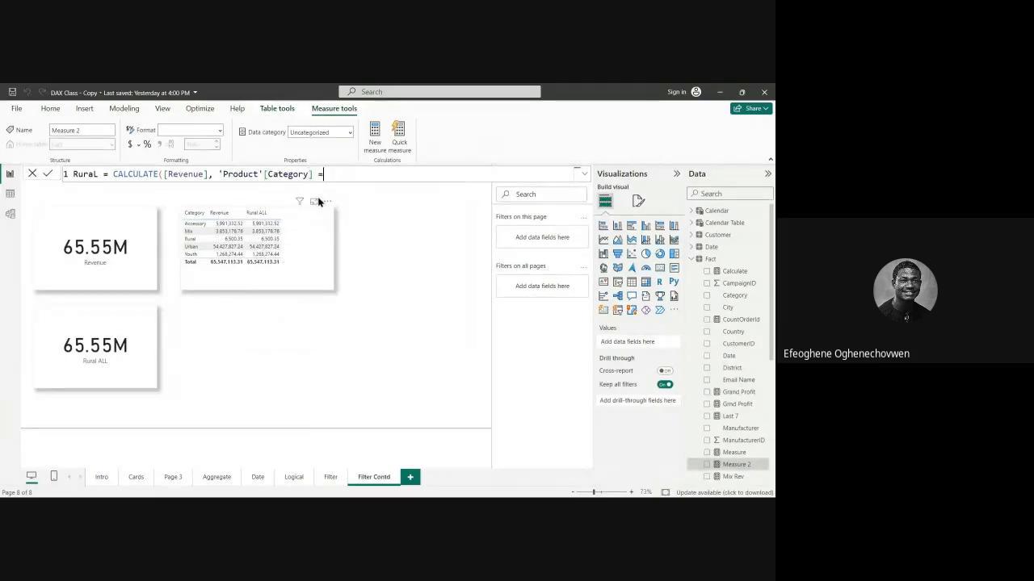
pyautogui.write('= all')
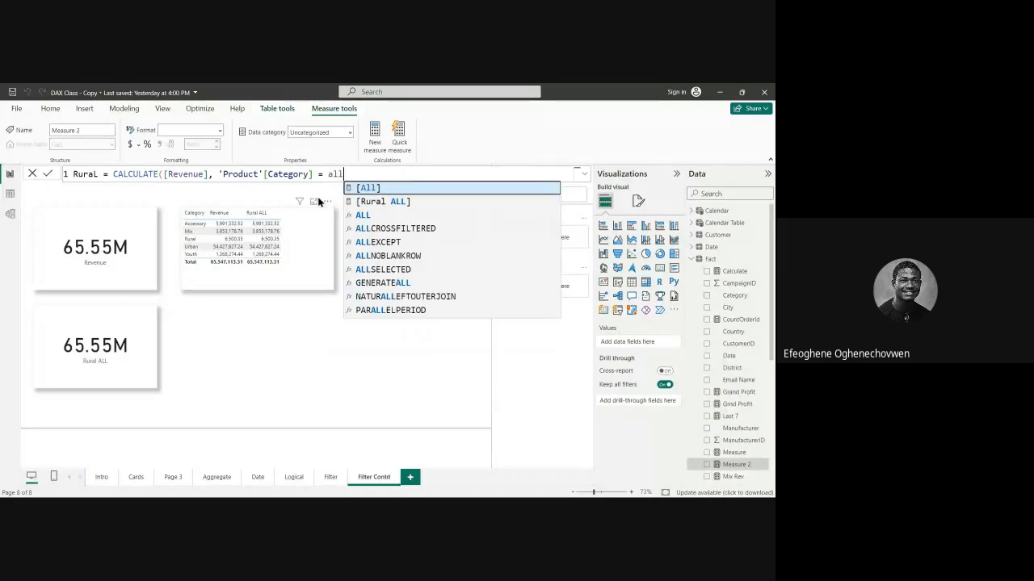
pyautogui.press('BackSpace')
pyautogui.press('BackSpace')
pyautogui.press('BackSpace')
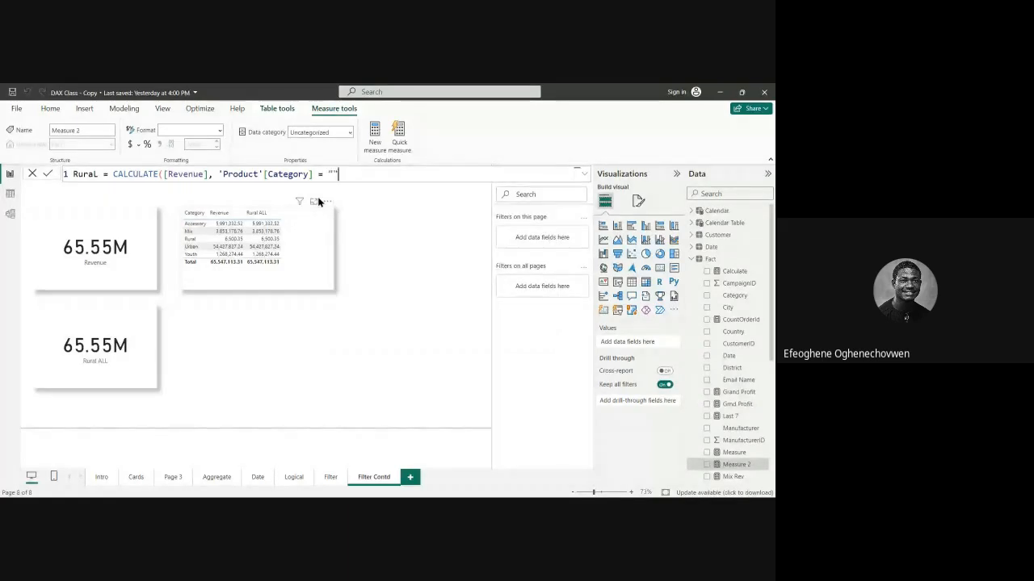
pyautogui.write('""')
pyautogui.press('Left')
pyautogui.write('Rural')
pyautogui.press('Right')
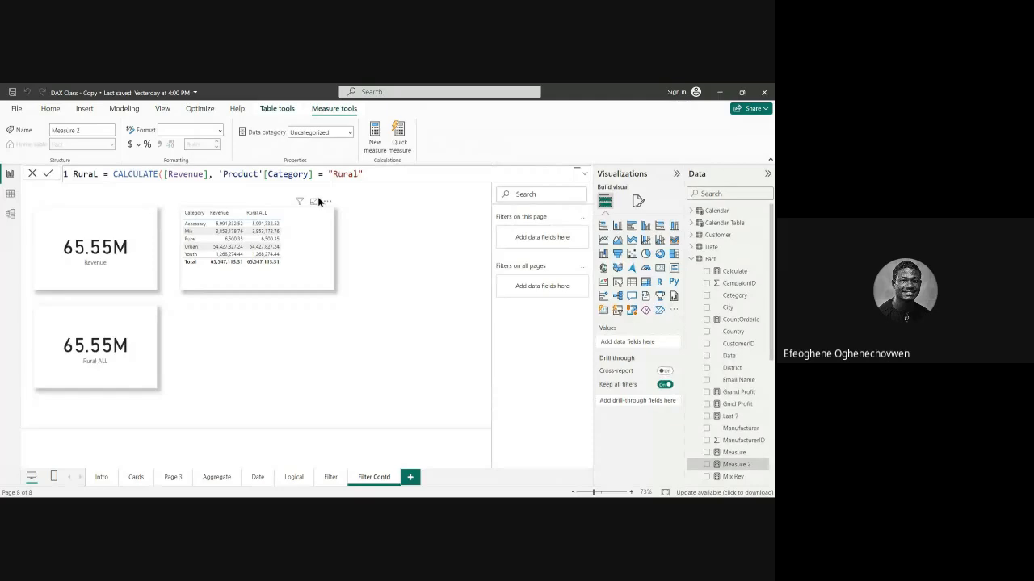
pyautogui.write(')')
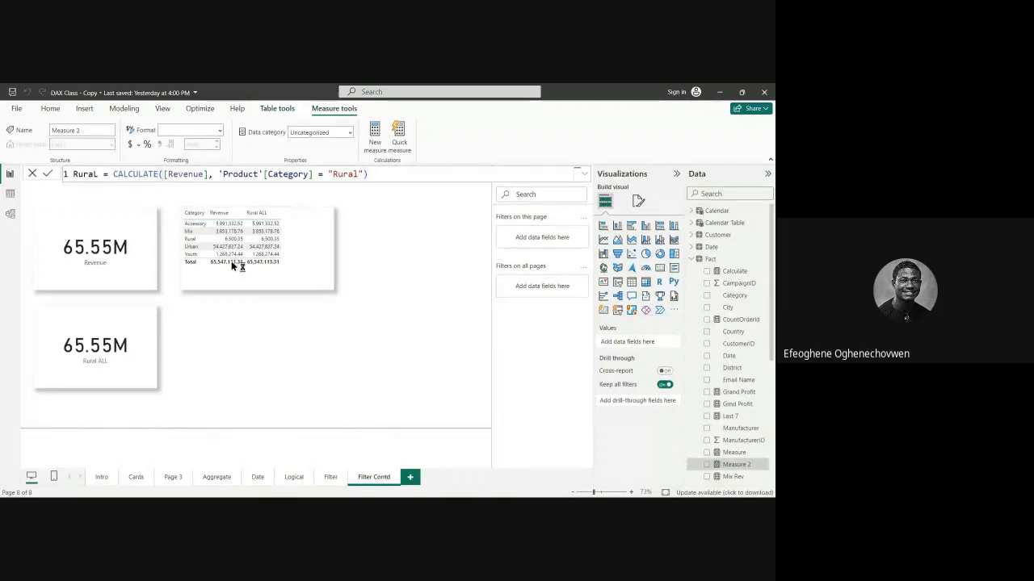
pyautogui.press('Return')
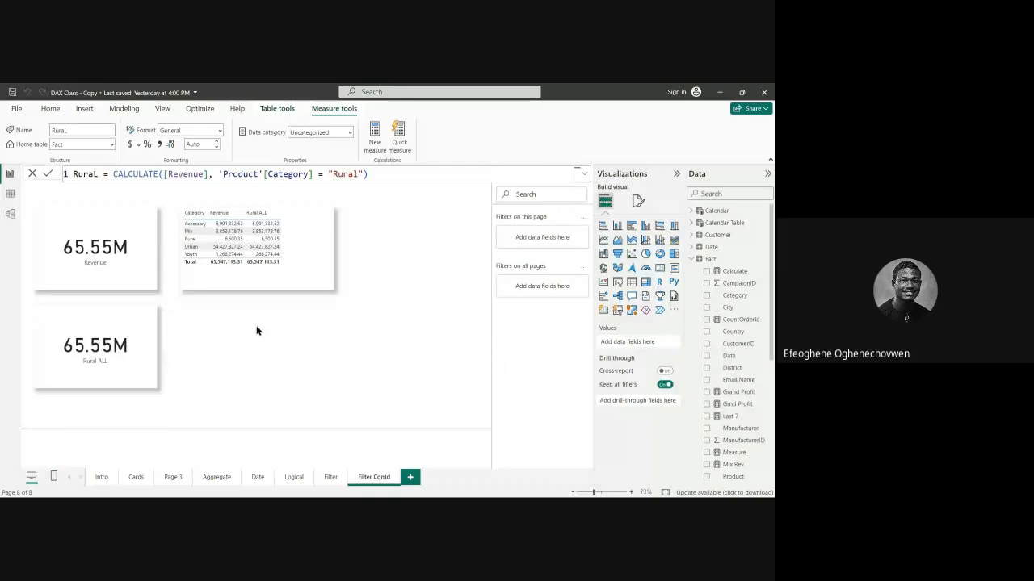
# Step: Replace the Rural ALL field in the lower card with the RuraL measure
pyautogui.click(152, 328)
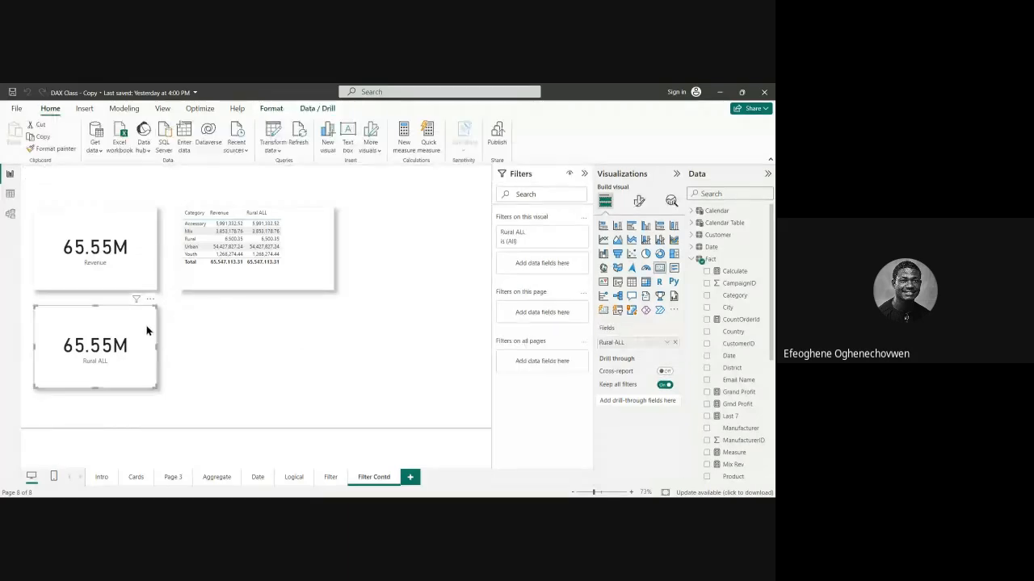
pyautogui.scroll(-5, 727, 367)
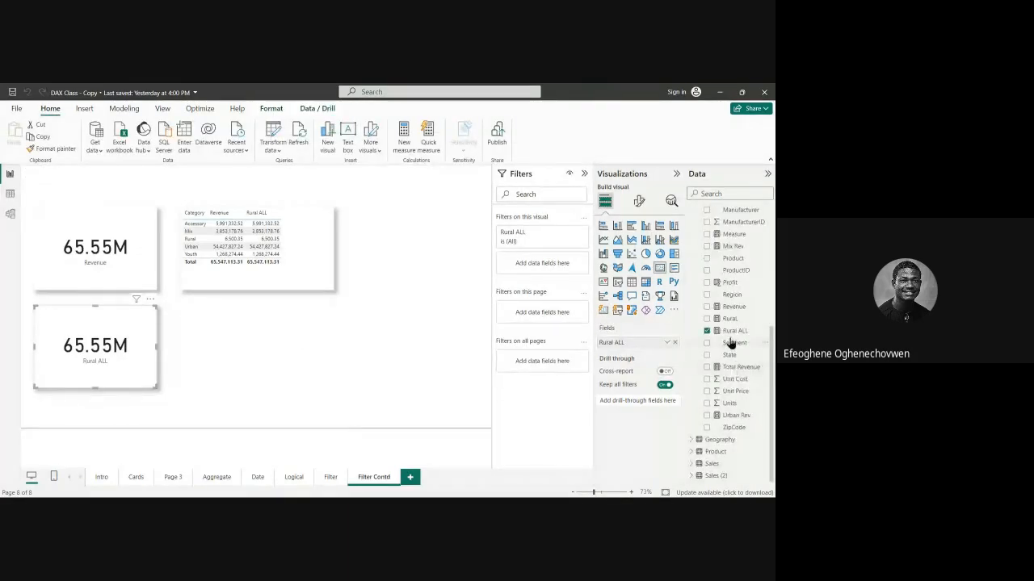
pyautogui.click(728, 332)
pyautogui.click(732, 320)
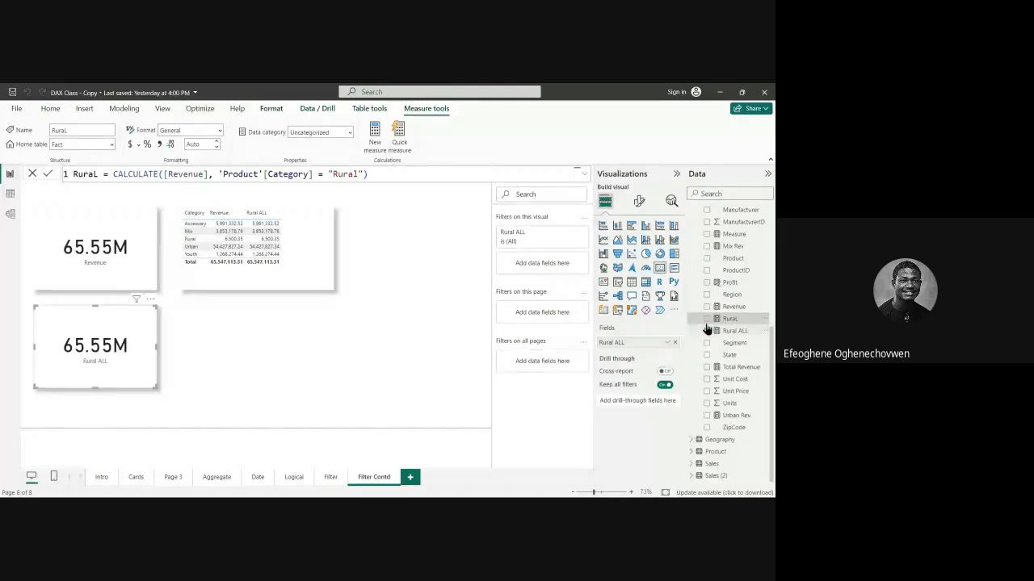
pyautogui.click(708, 332)
pyautogui.click(707, 319)
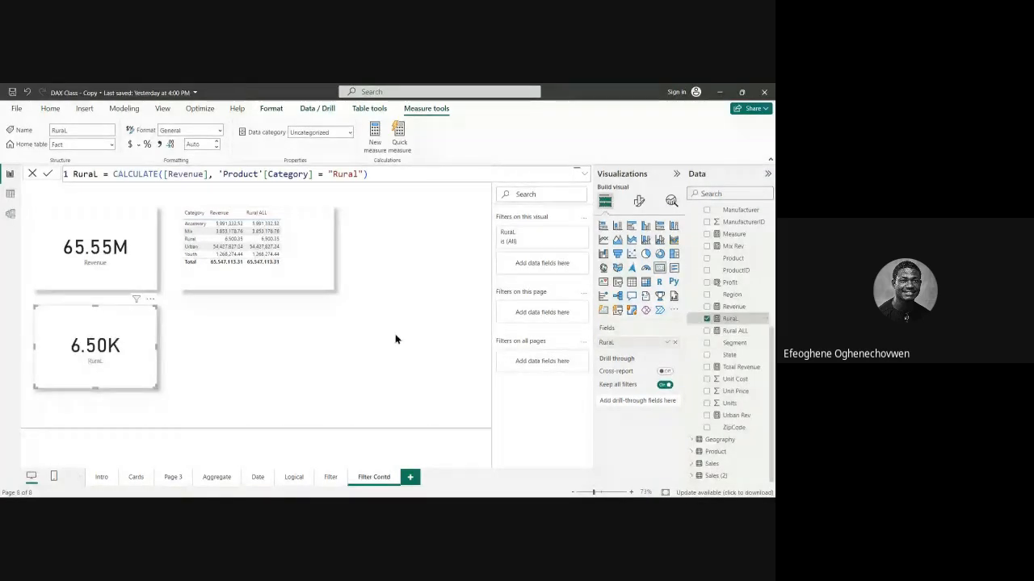
pyautogui.click(416, 333)
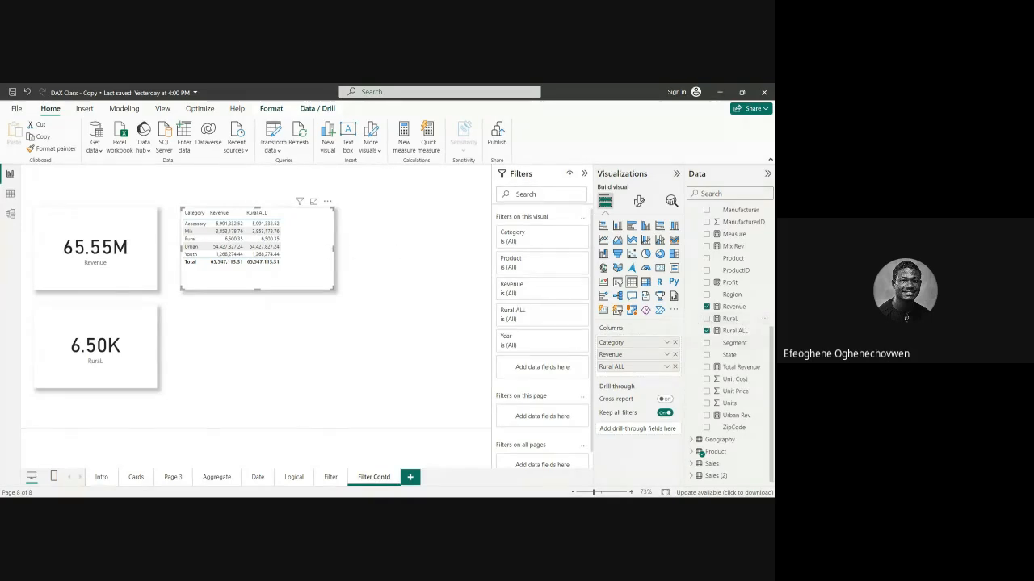
pyautogui.click(731, 320)
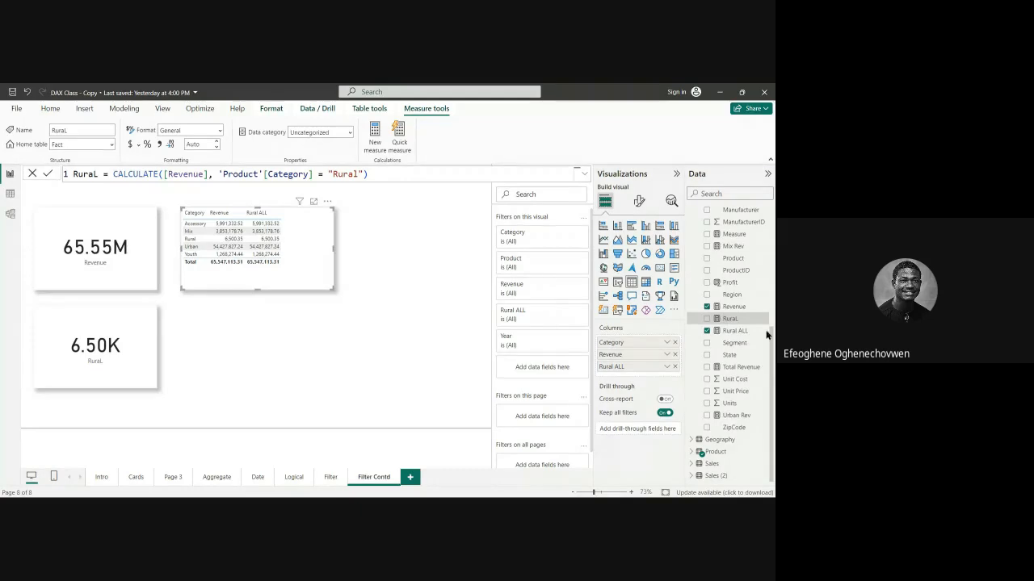
pyautogui.moveTo(744, 323); pyautogui.dragTo(344, 246)
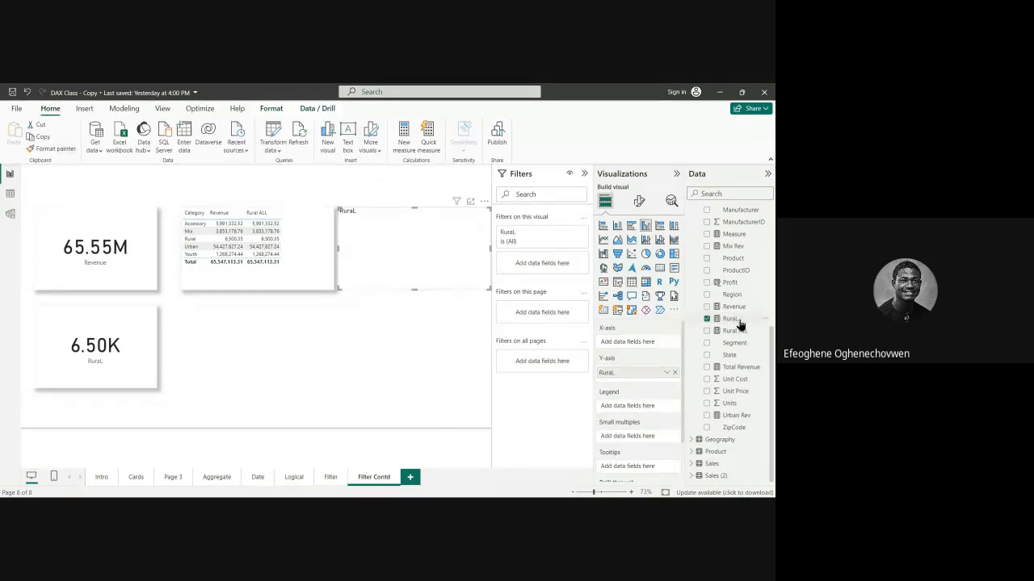
pyautogui.click(484, 201)
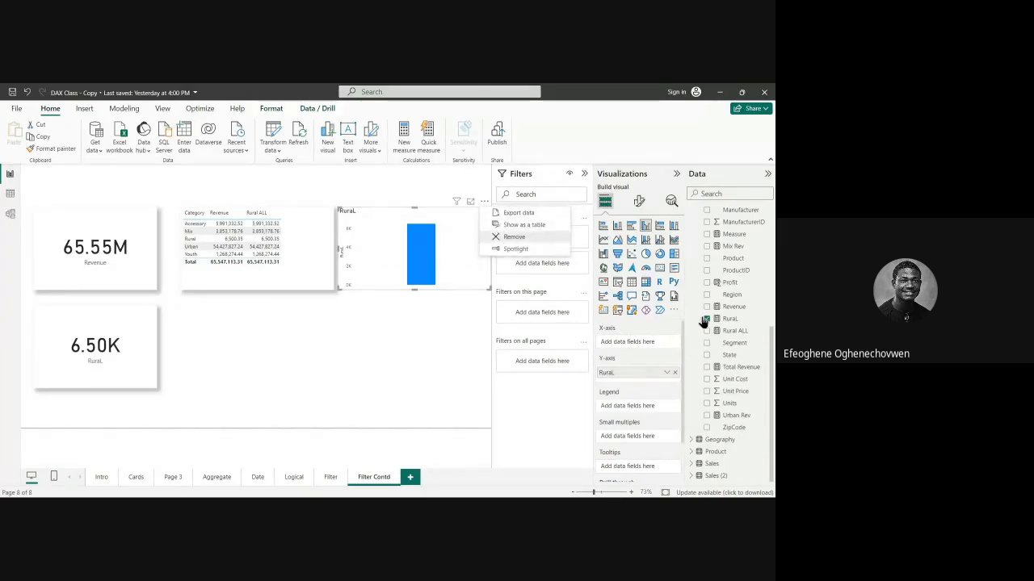
# Step: Add the RuraL measure as a column in the category table and widen the table slightly
pyautogui.click(315, 240)
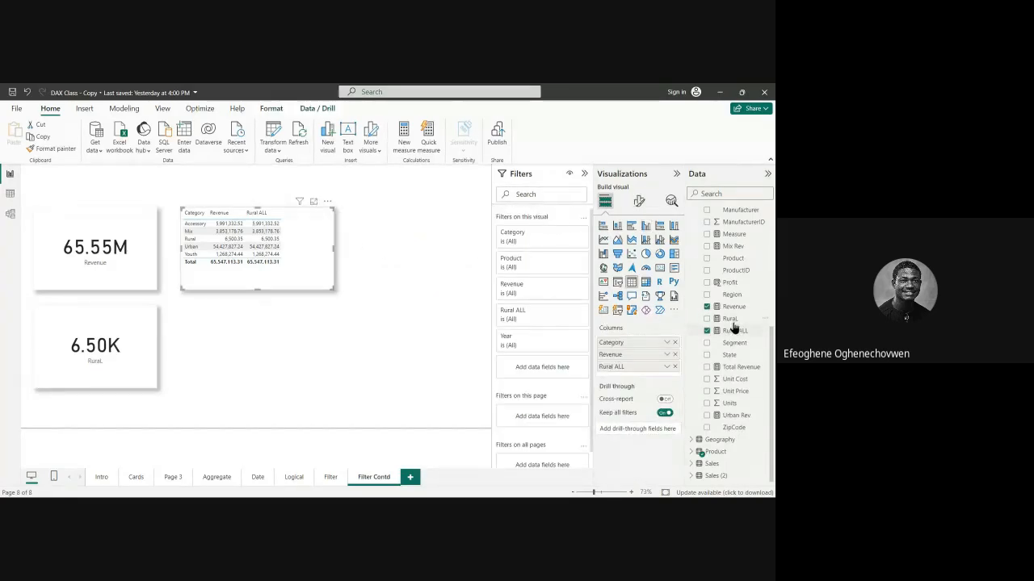
pyautogui.moveTo(733, 325); pyautogui.dragTo(355, 253)
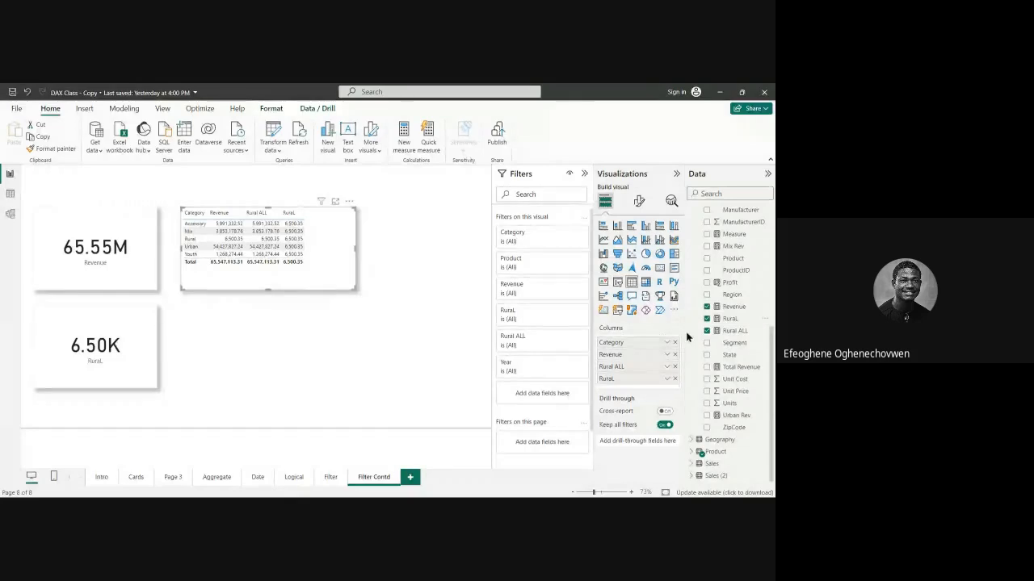
# Step: Compare the category filter in the RuraL formula with the ALL filter in the Rural ALL formula
pyautogui.click(731, 320)
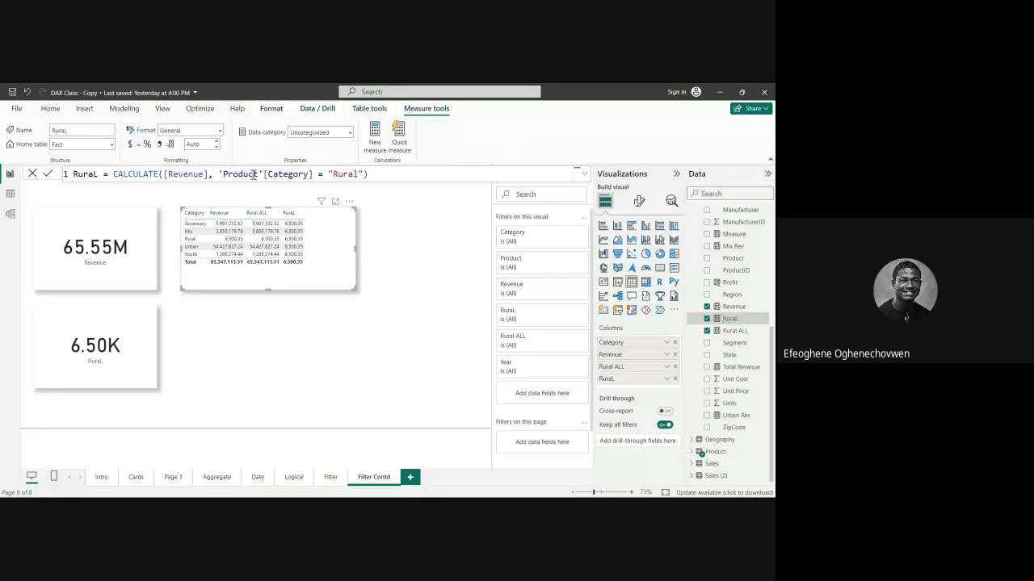
pyautogui.moveTo(218, 175); pyautogui.dragTo(339, 173)
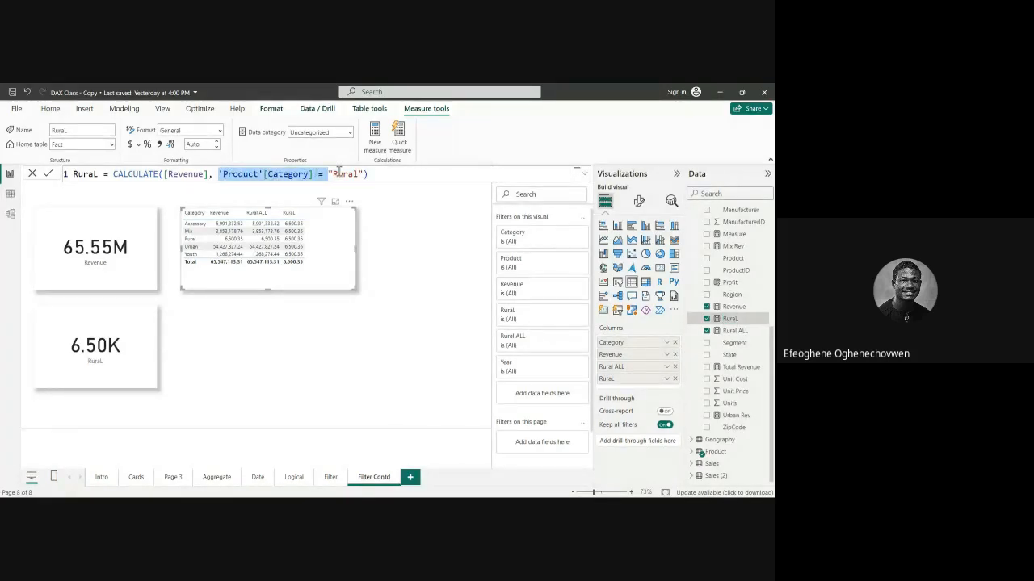
pyautogui.click(363, 175)
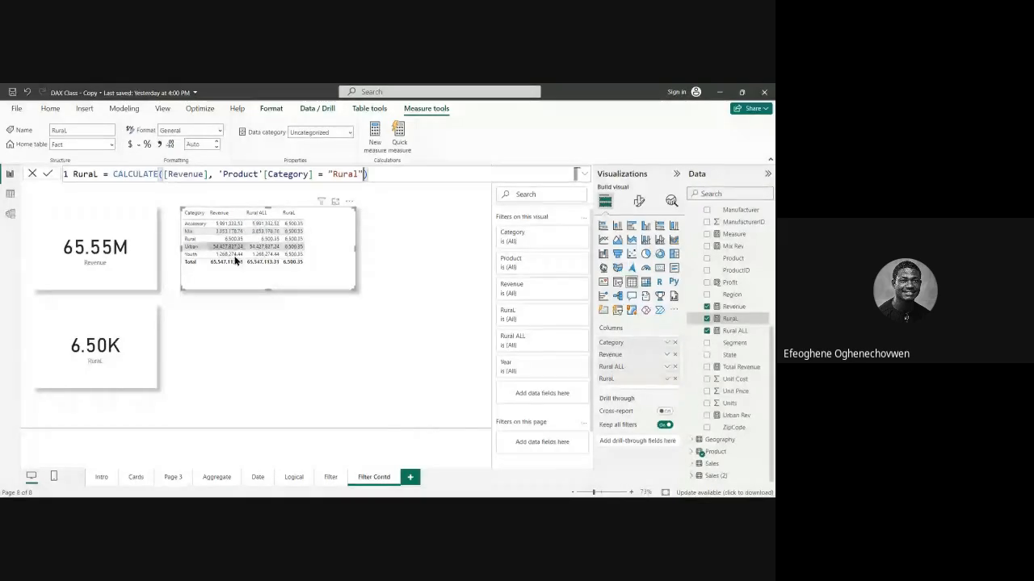
pyautogui.click(735, 331)
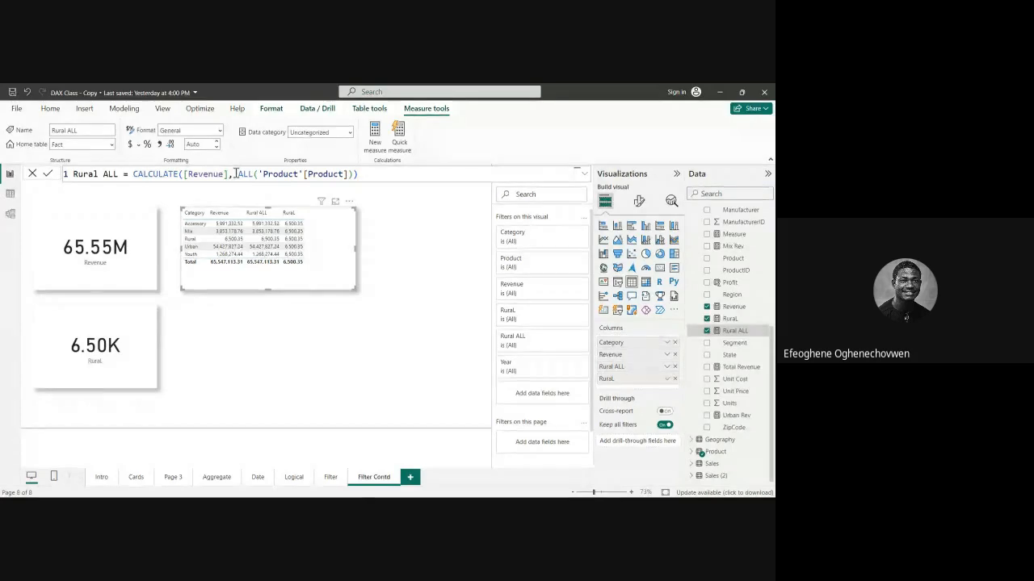
pyautogui.click(733, 320)
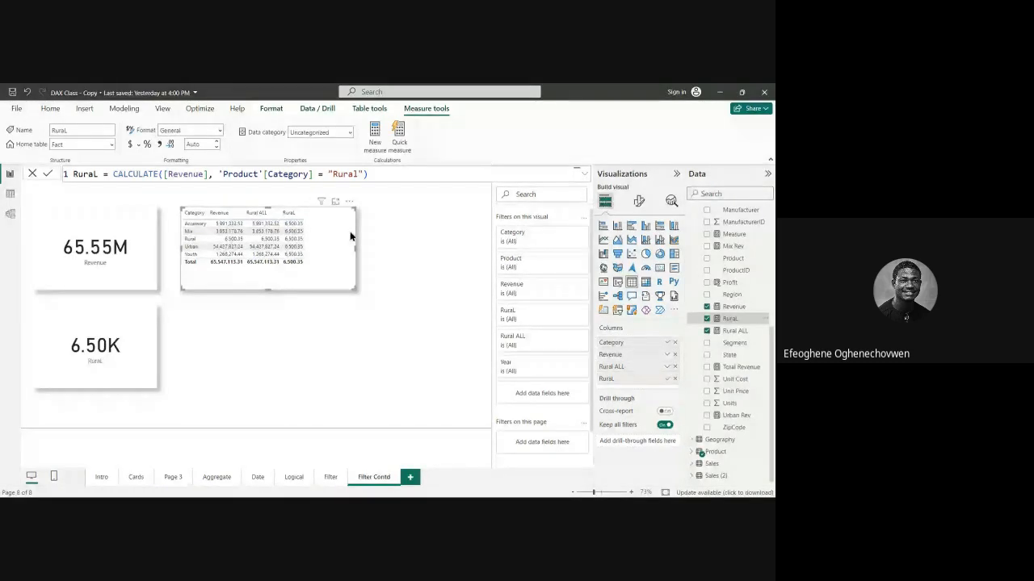
# Step: Remove the Rural ALL measure from the category table
pyautogui.click(571, 340)
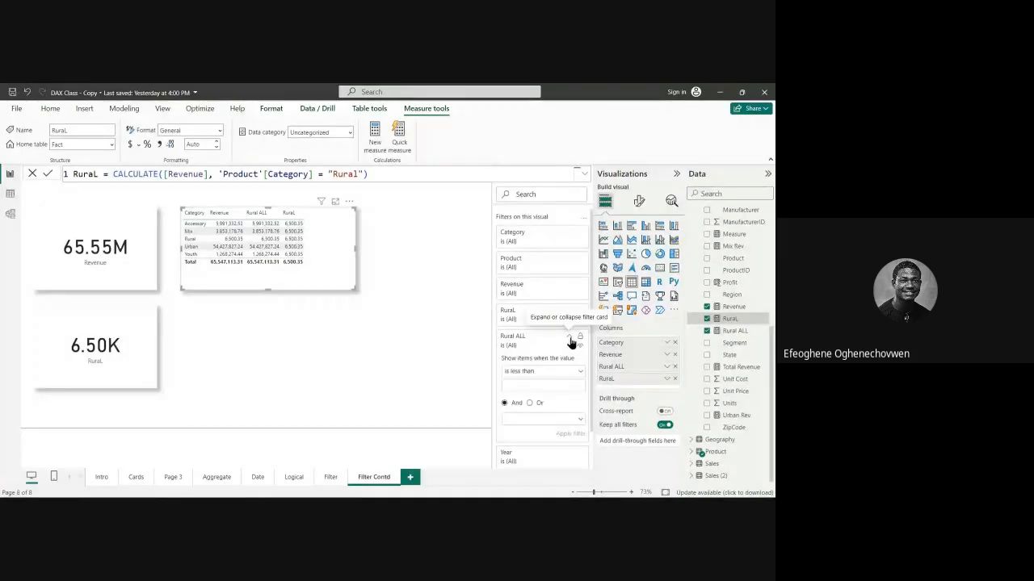
pyautogui.click(570, 341)
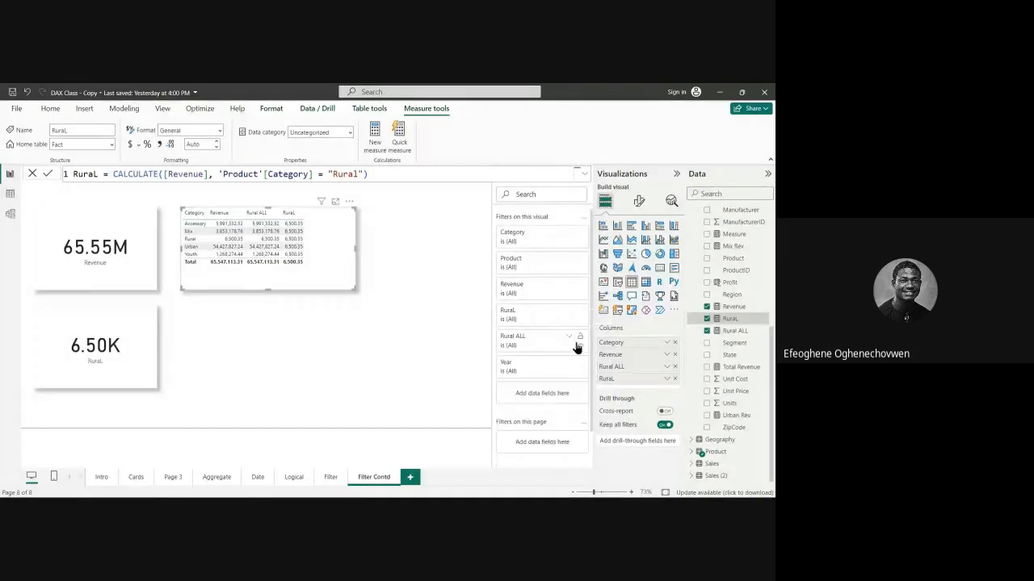
pyautogui.click(707, 331)
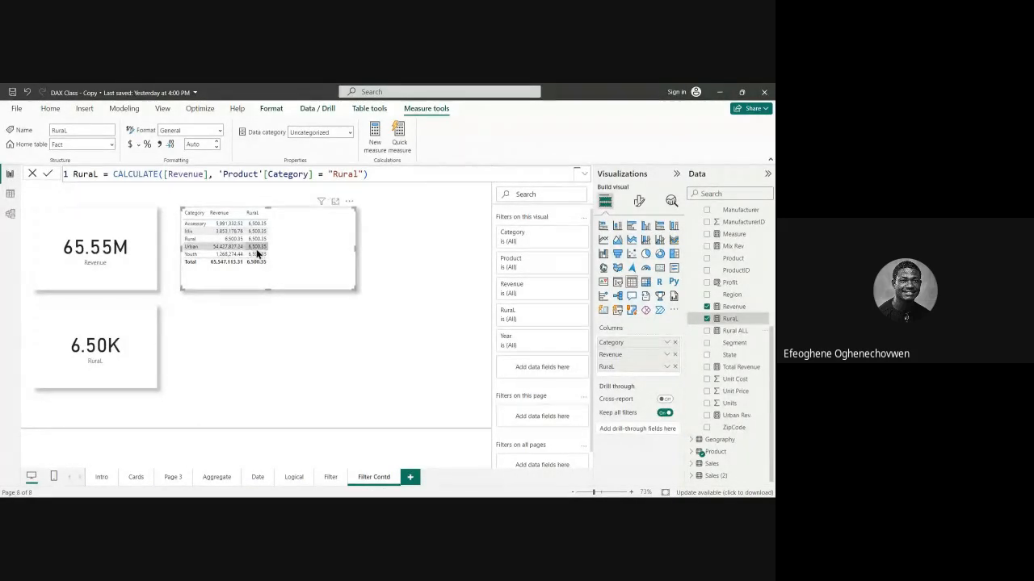
# Step: Check the filter conditions available for the RuraL measure on the category table
pyautogui.click(116, 342)
pyautogui.click(297, 244)
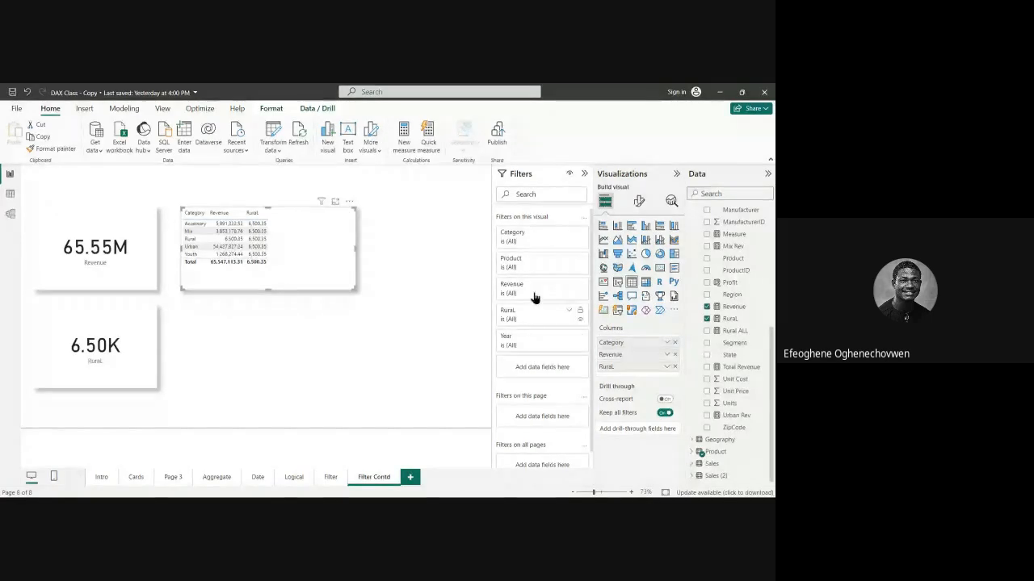
pyautogui.click(570, 315)
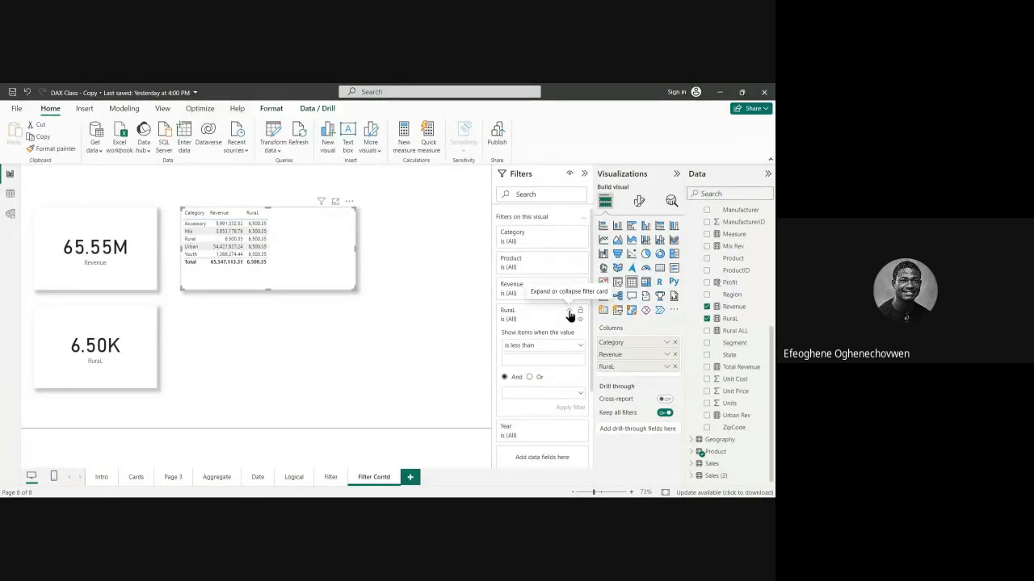
pyautogui.click(569, 314)
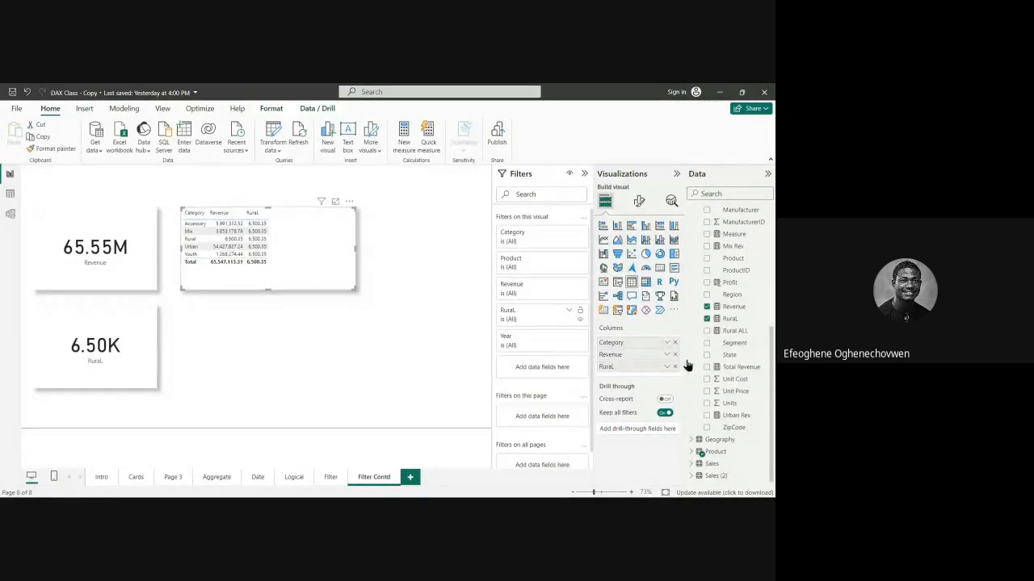
pyautogui.rightClick(735, 331)
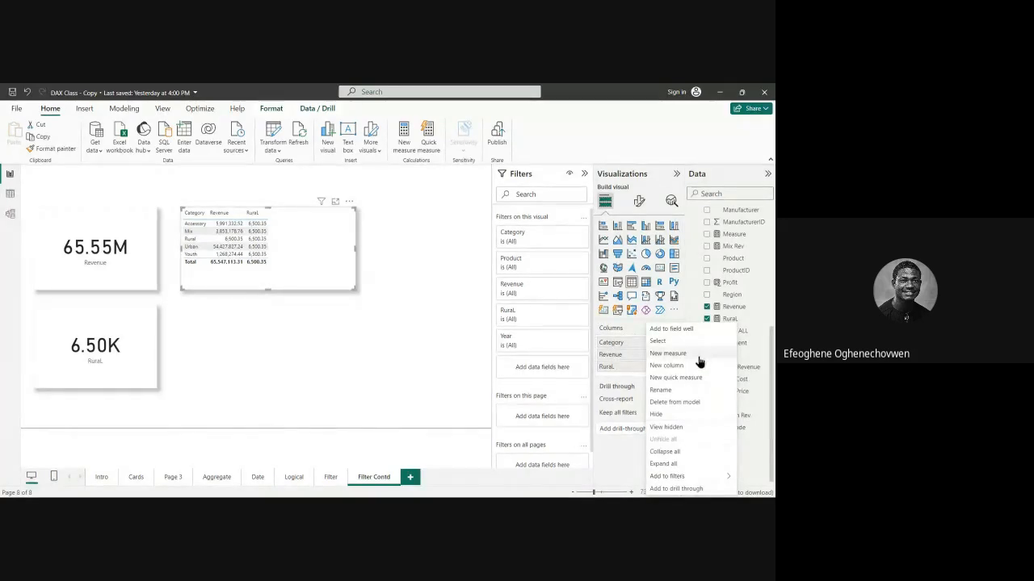
pyautogui.click(736, 318)
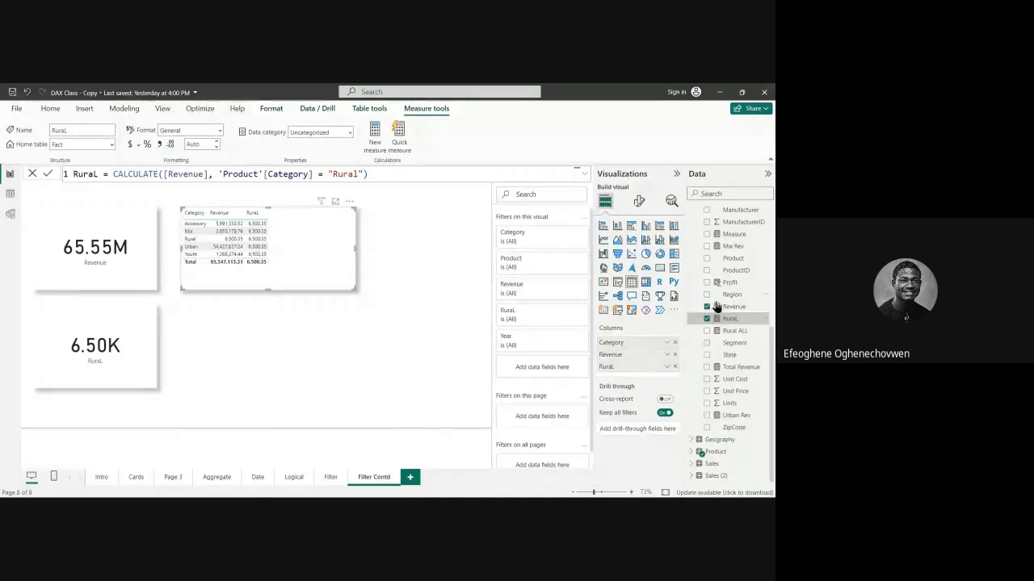
pyautogui.rightClick(715, 235)
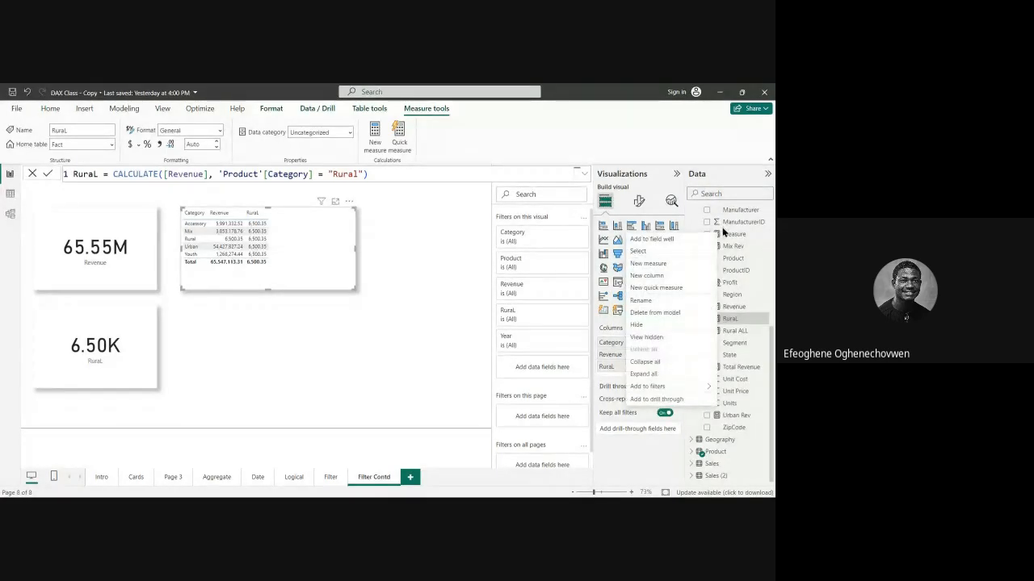
pyautogui.click(723, 215)
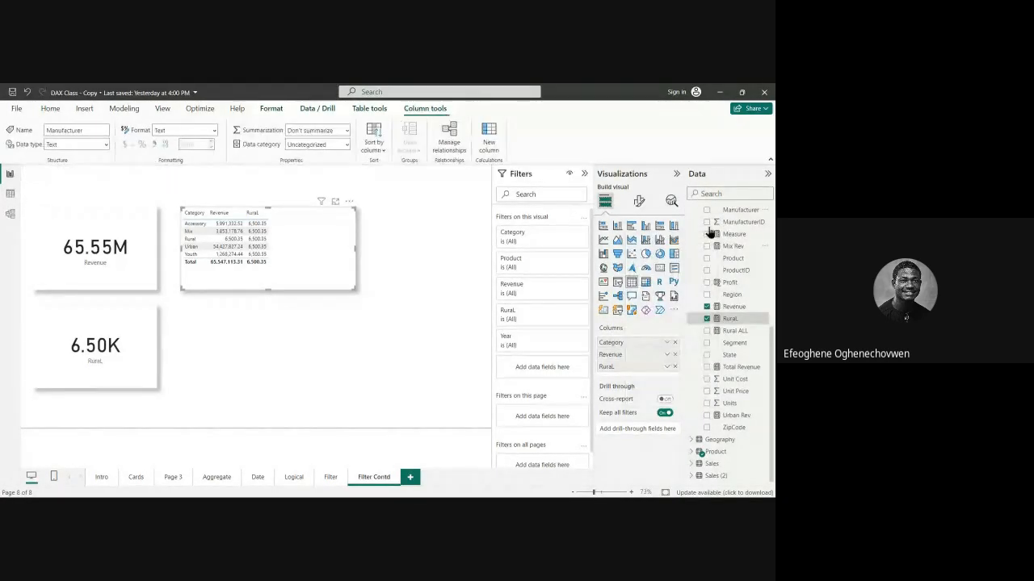
# Step: Create a new measure in the Fact table and name it Rurall
pyautogui.scroll(4, 710, 231)
pyautogui.click(692, 244)
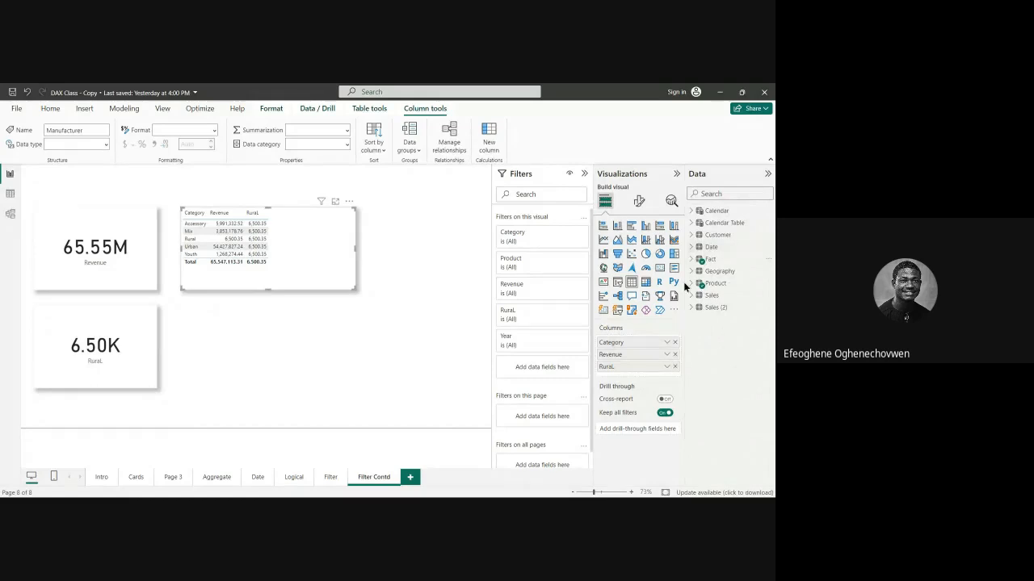
pyautogui.rightClick(724, 259)
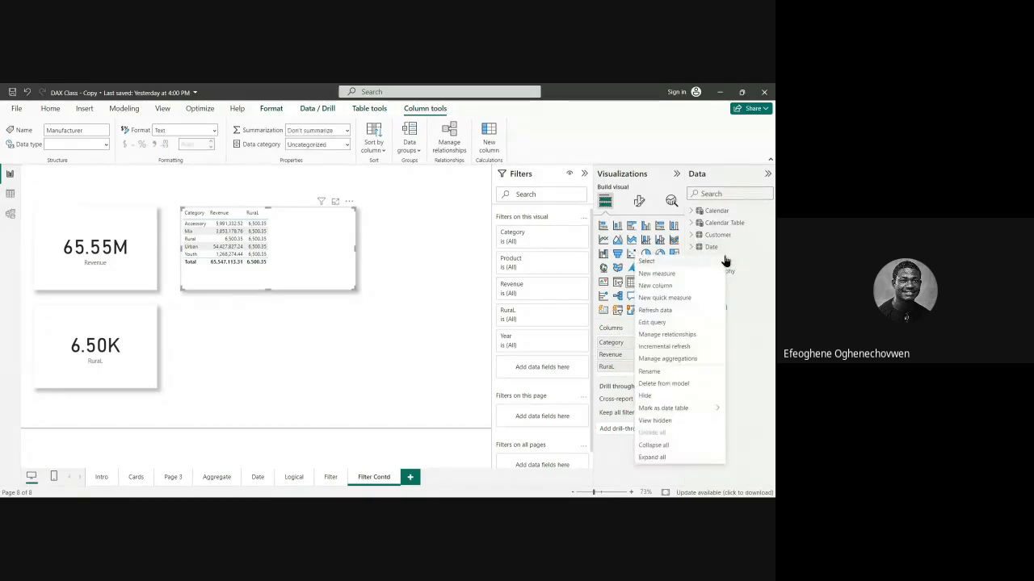
pyautogui.click(679, 276)
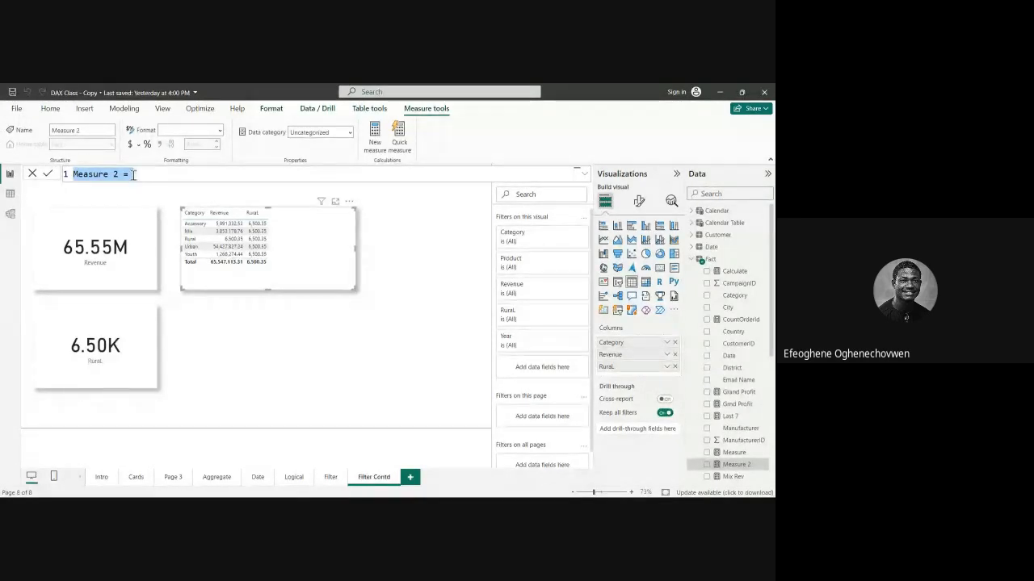
pyautogui.write('M')
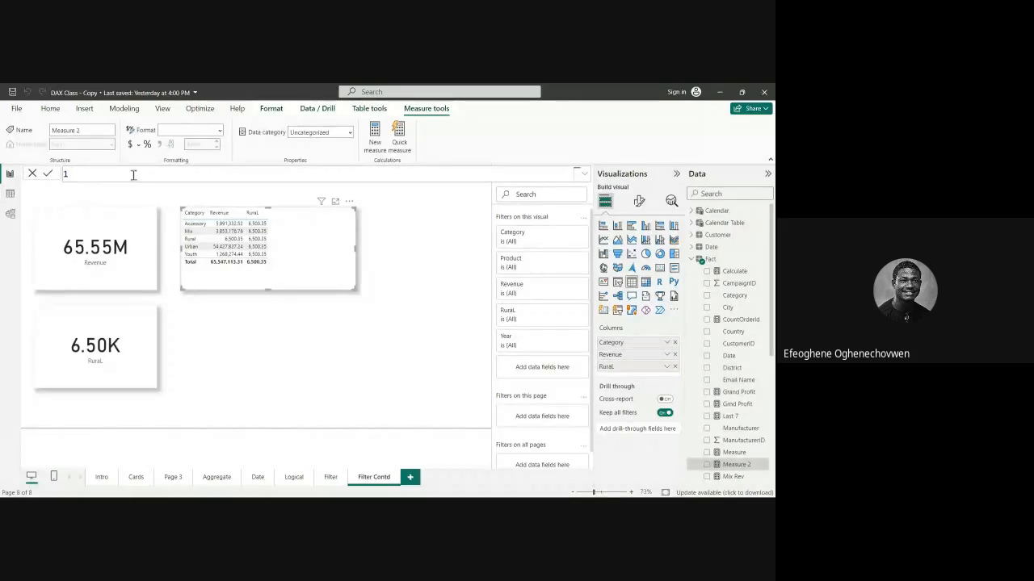
pyautogui.write(' Rurall =')
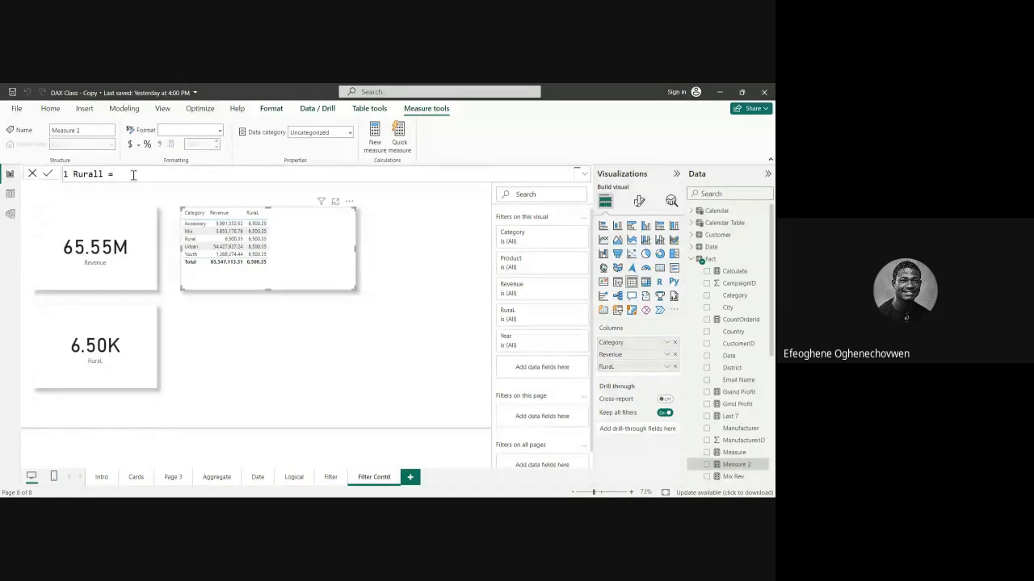
# Step: Begin the Rurall formula with a CALCULATE function that uses the [Revenue] measure as its expression
pyautogui.write('cal')
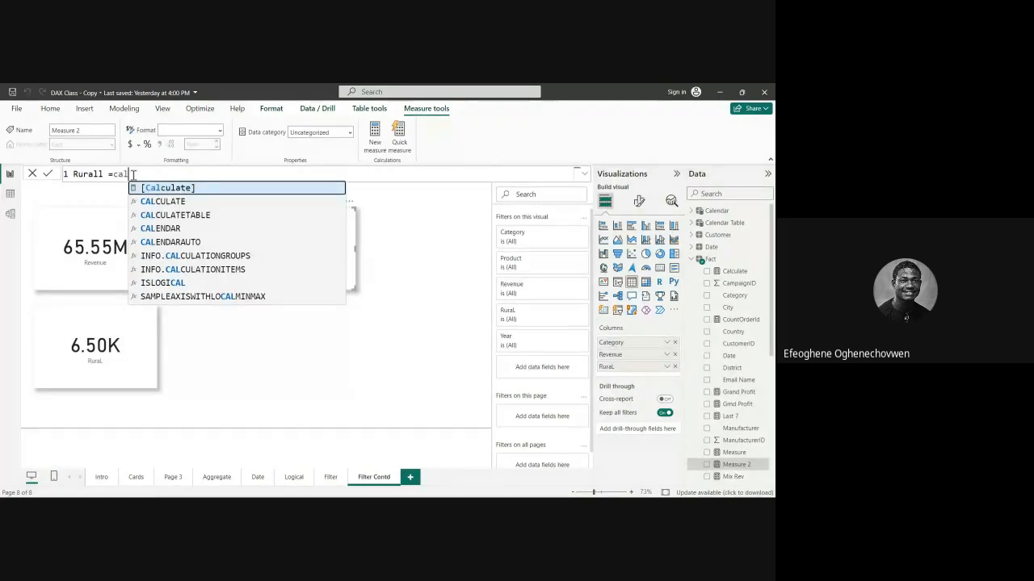
pyautogui.press('Down')
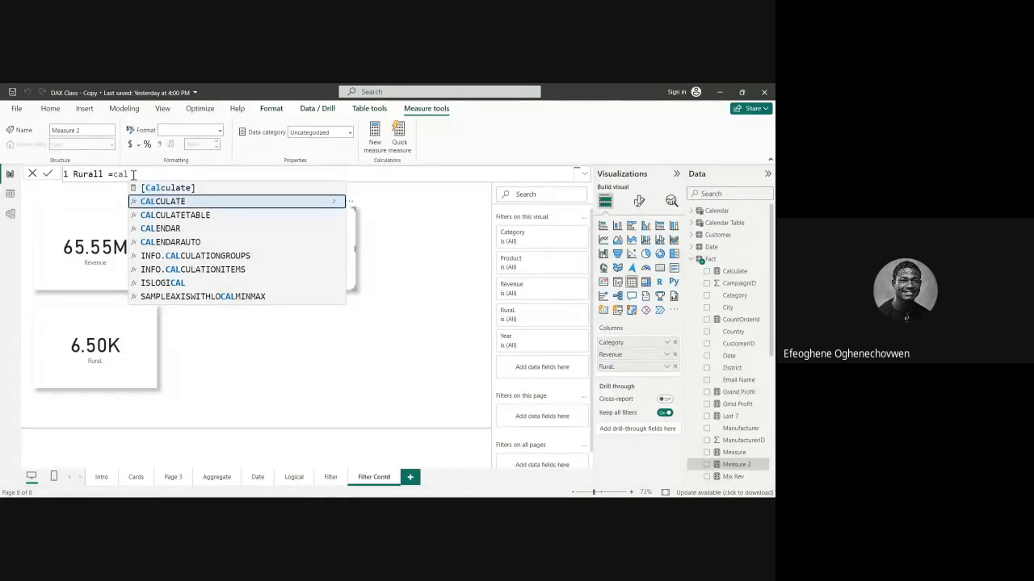
pyautogui.press('Tab')
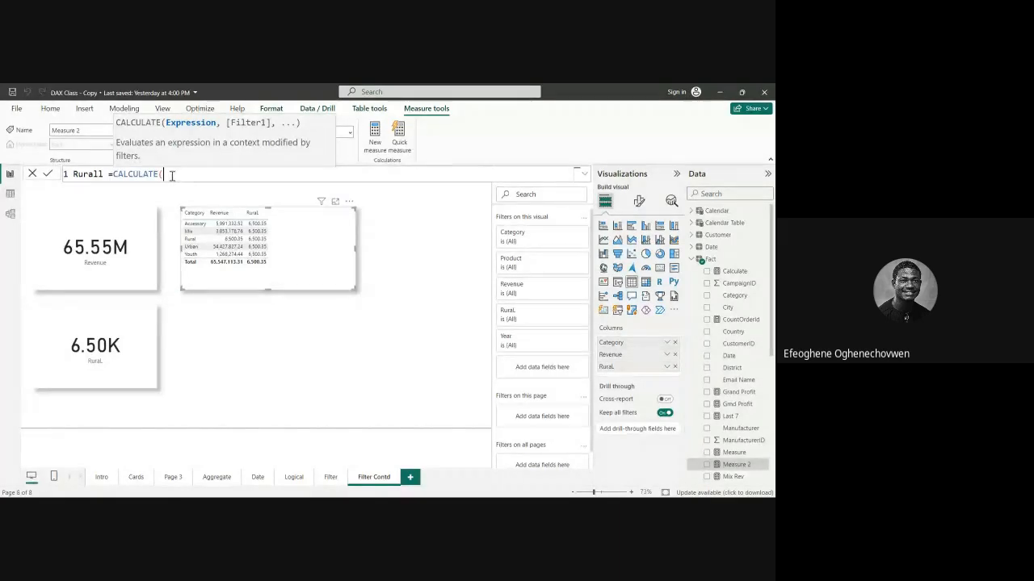
pyautogui.write('re')
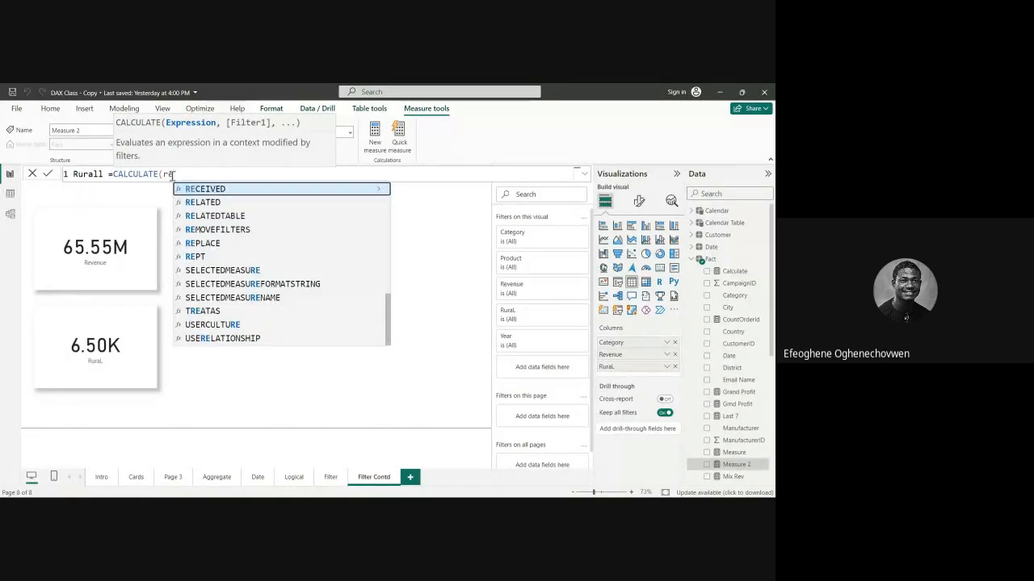
pyautogui.write('ve')
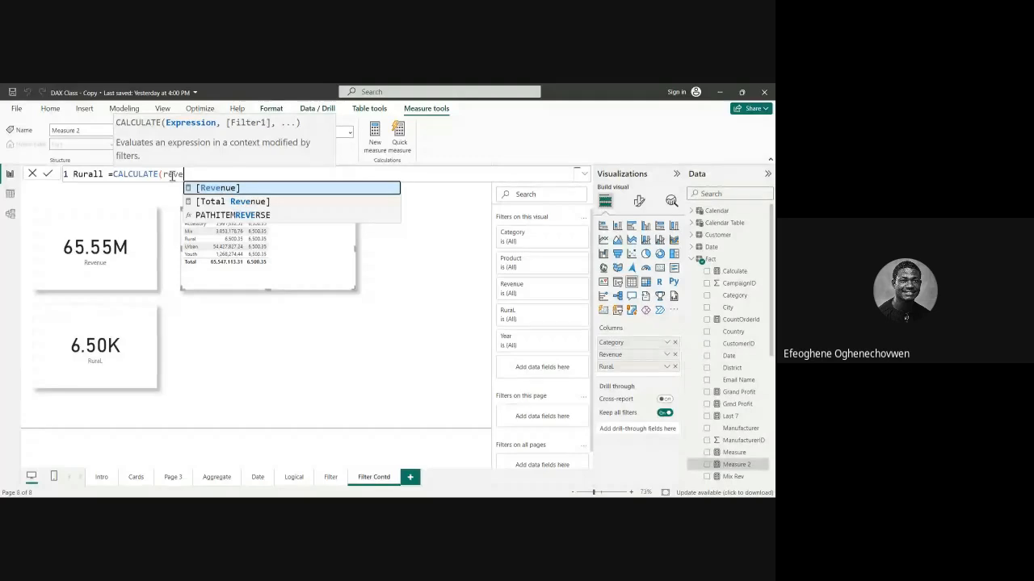
pyautogui.press('Tab')
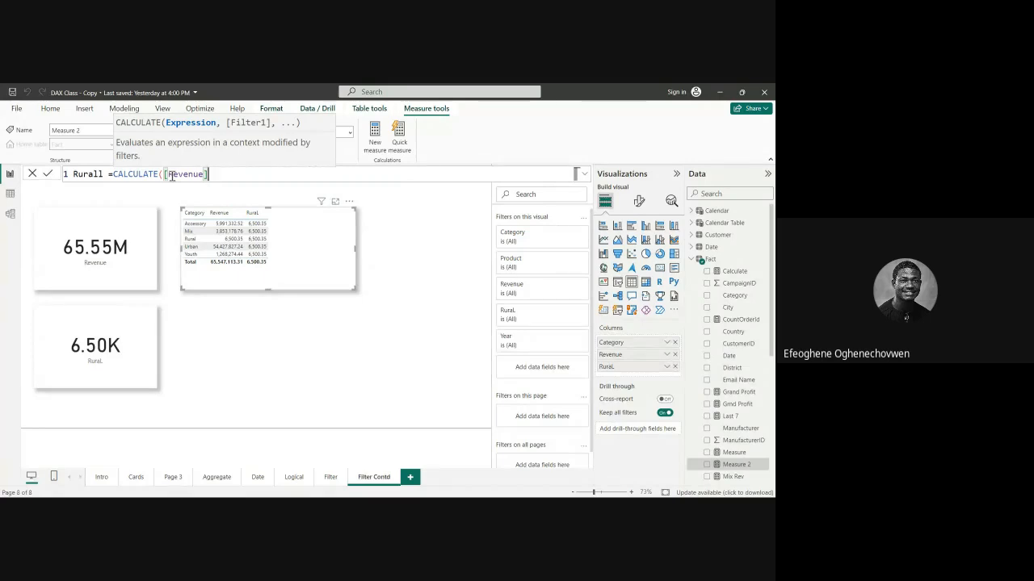
# Step: Add a KEEPFILTERS filter argument on the 'Product'[Category] column to the Rurall formula
pyautogui.write(',')
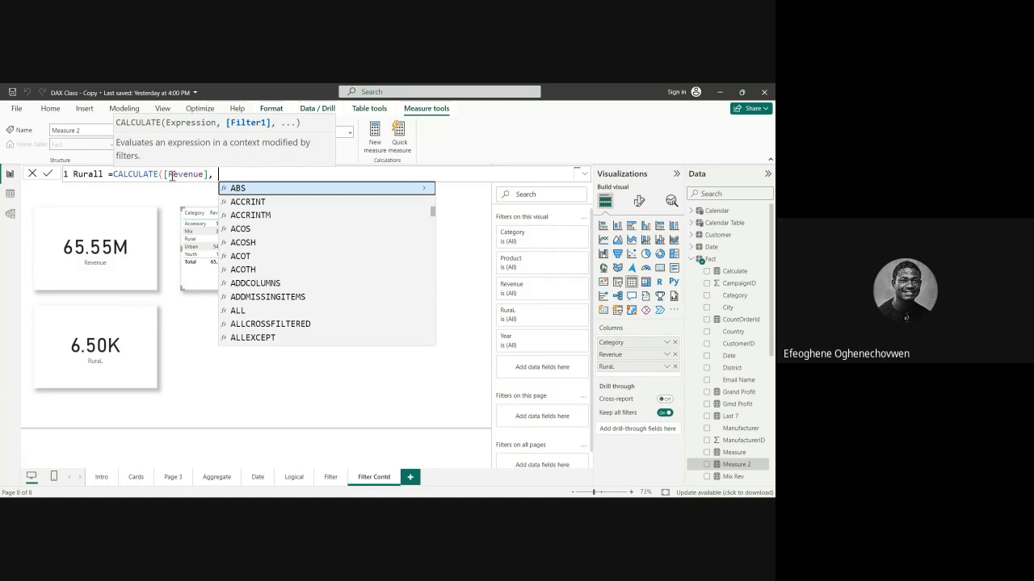
pyautogui.write(' Kee')
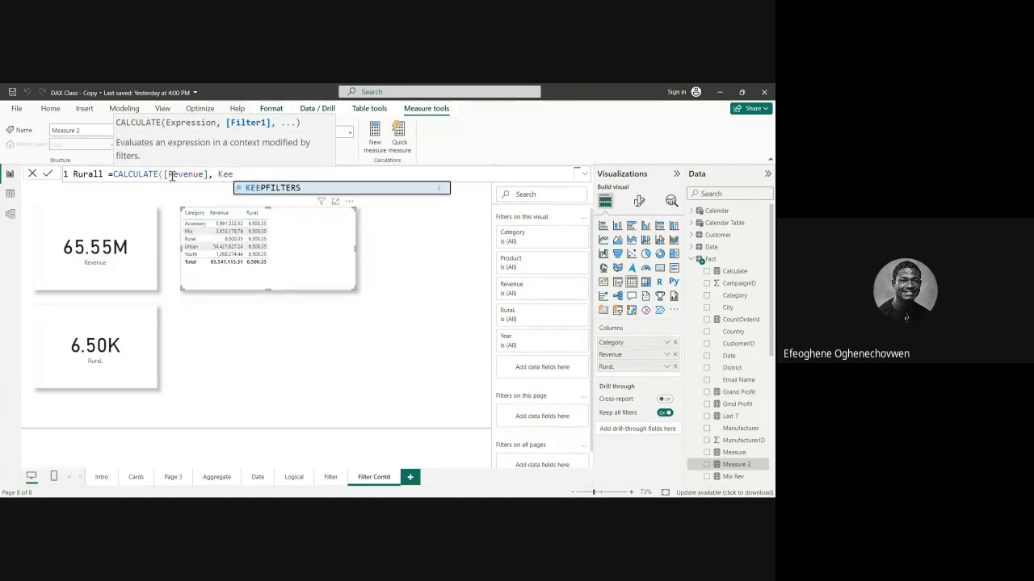
pyautogui.click(257, 190)
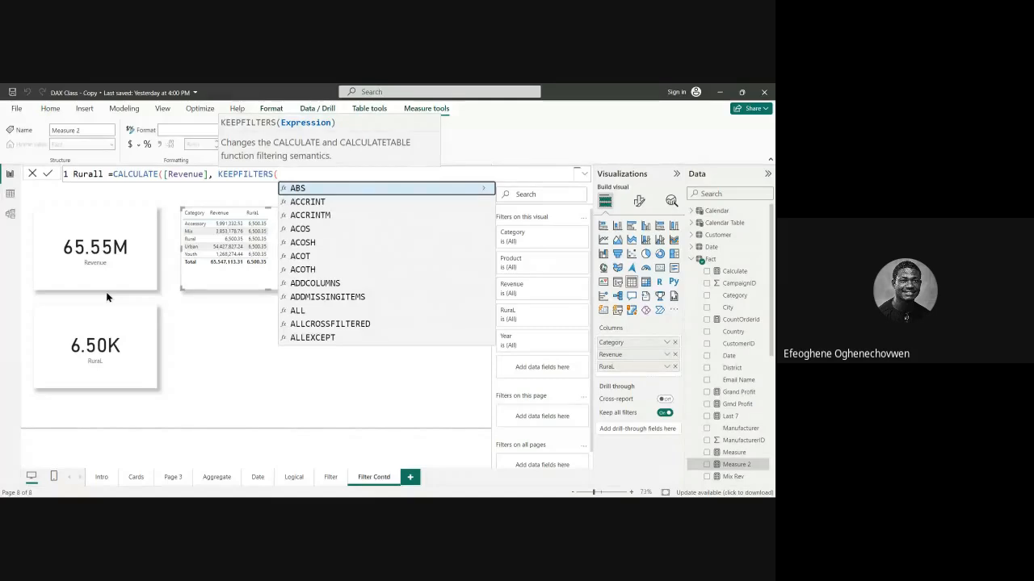
pyautogui.write('p')
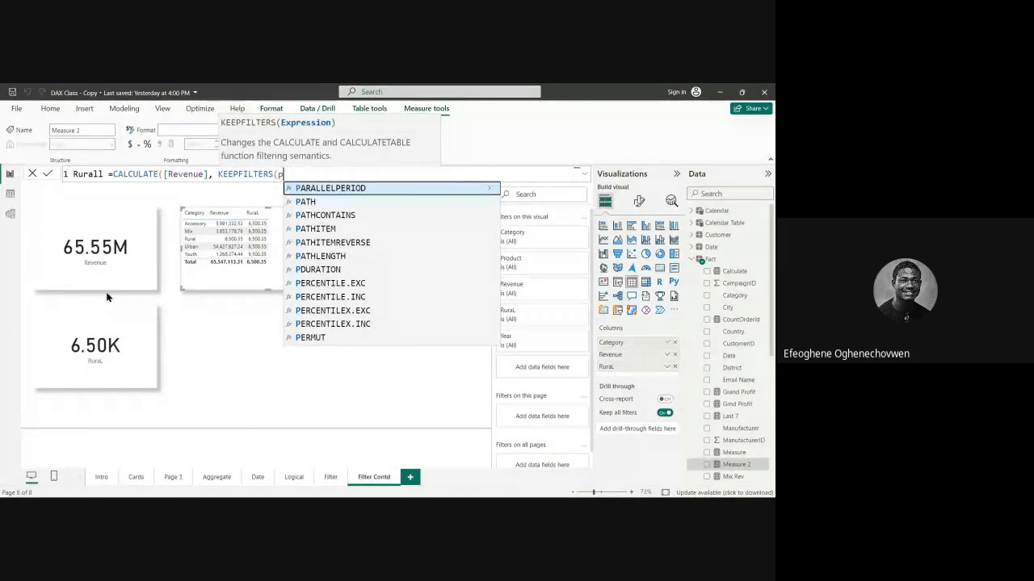
pyautogui.write('rod')
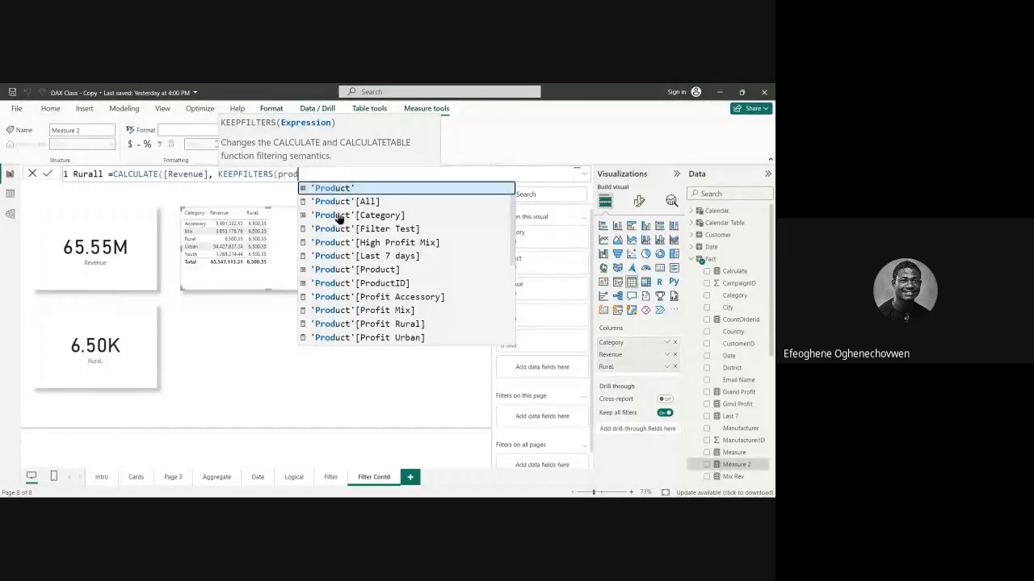
pyautogui.click(336, 214)
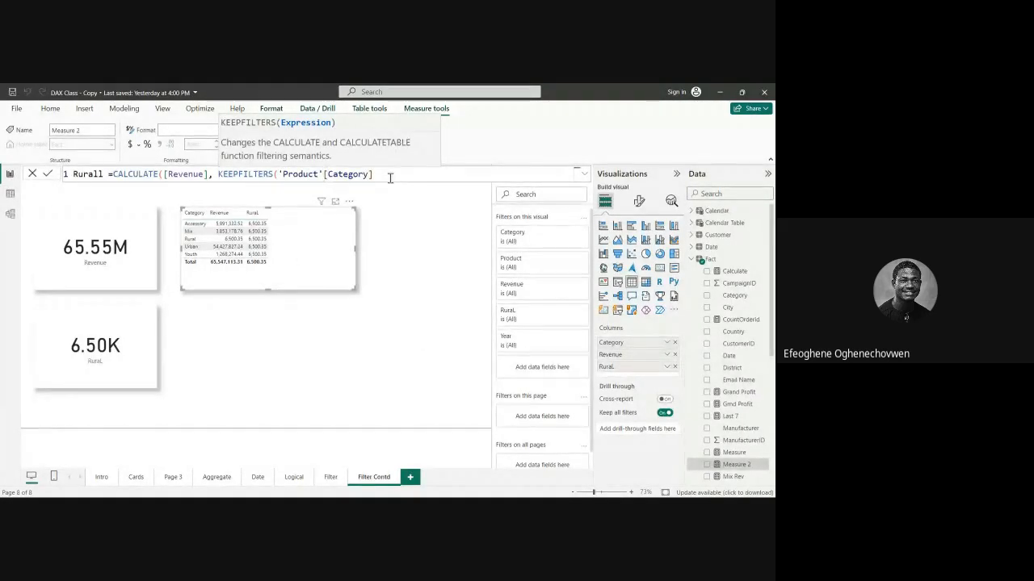
# Step: Complete the KEEPFILTERS condition with = "rural", close the brackets and commit the Rurall measure
pyautogui.write('= ""rural')
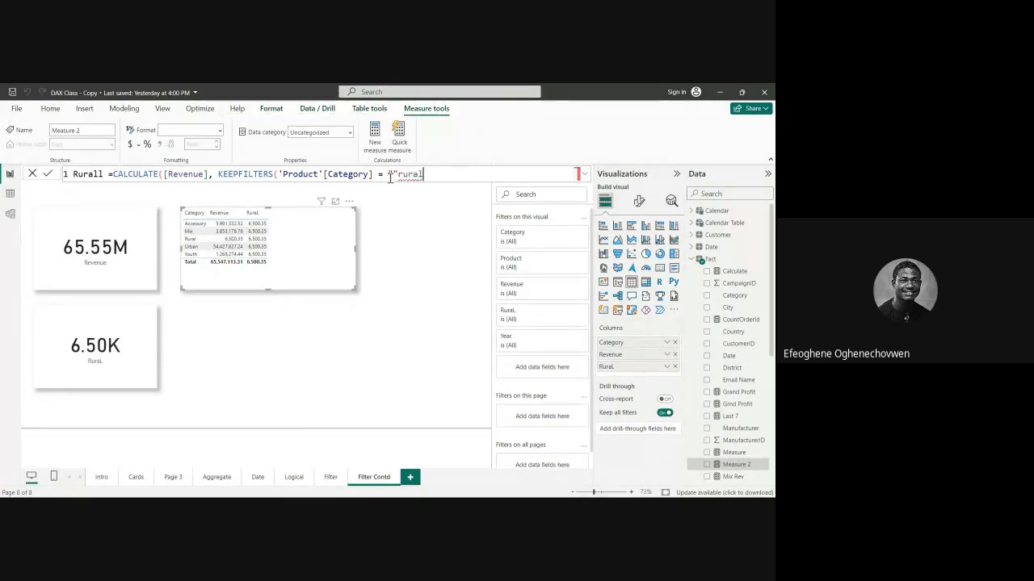
pyautogui.press('BackSpace')
pyautogui.press('BackSpace')
pyautogui.press('BackSpace')
pyautogui.press('BackSpace')
pyautogui.press('BackSpace')
pyautogui.press('BackSpace')
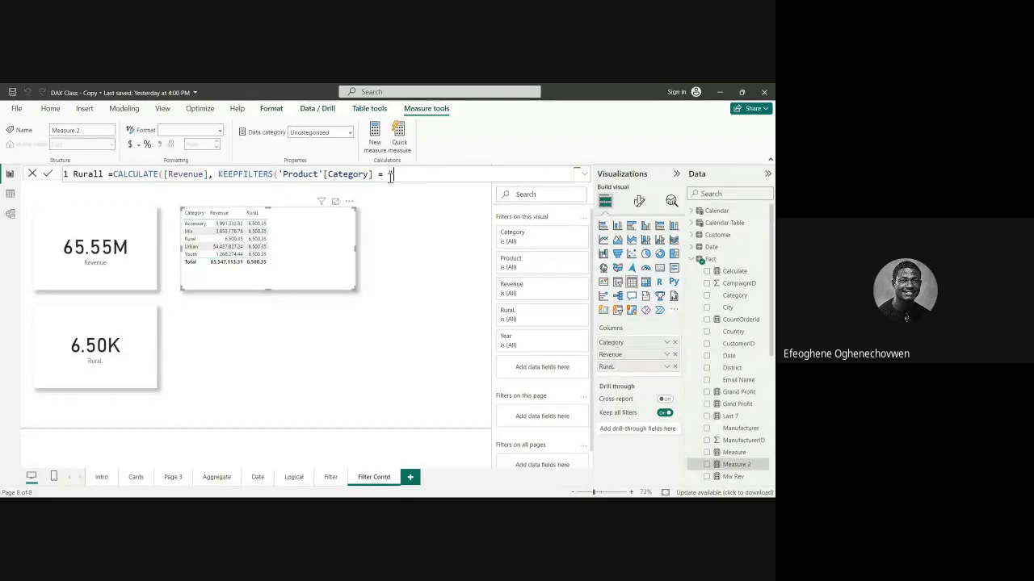
pyautogui.write('rural')
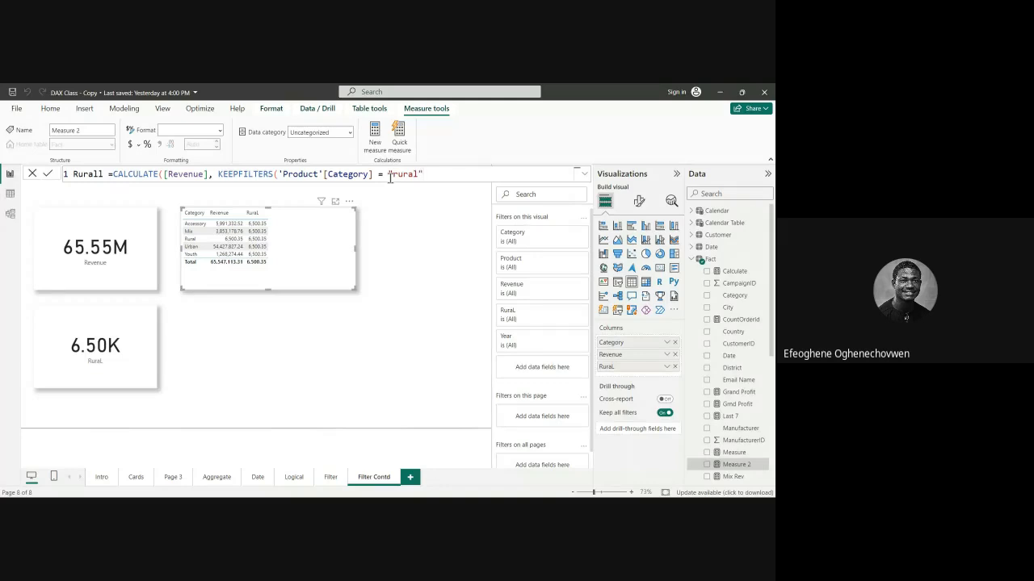
pyautogui.write(')')
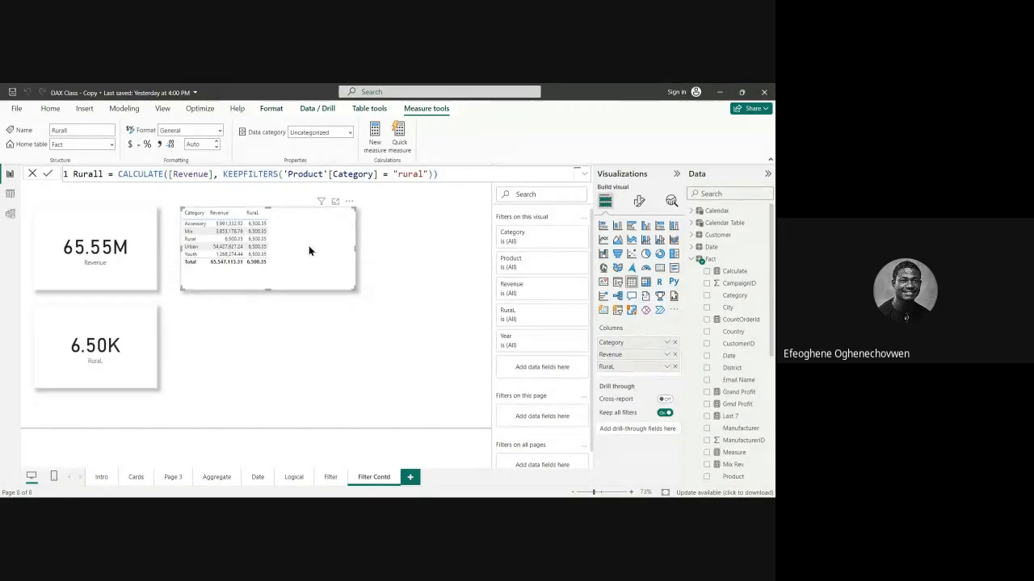
# Step: Add the Rurall measure as a column in the category table and widen the table slightly
pyautogui.scroll(-3, 744, 368)
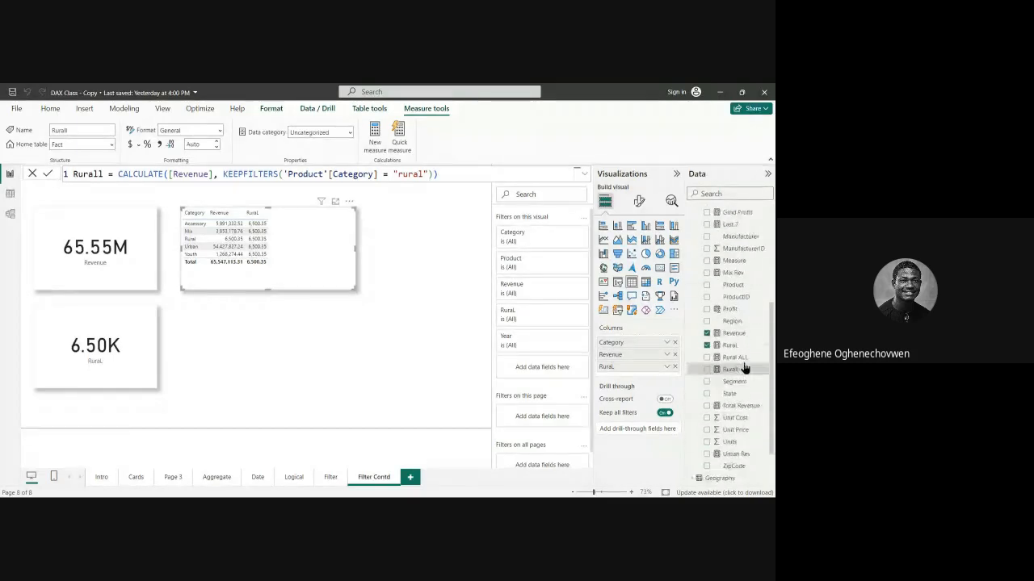
pyautogui.scroll(-1, 745, 368)
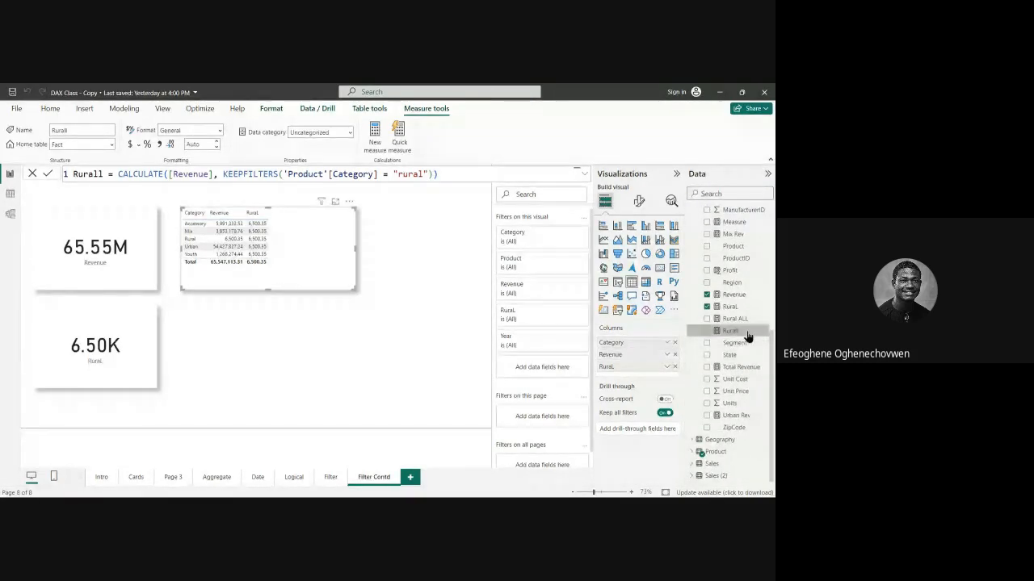
pyautogui.click(747, 336)
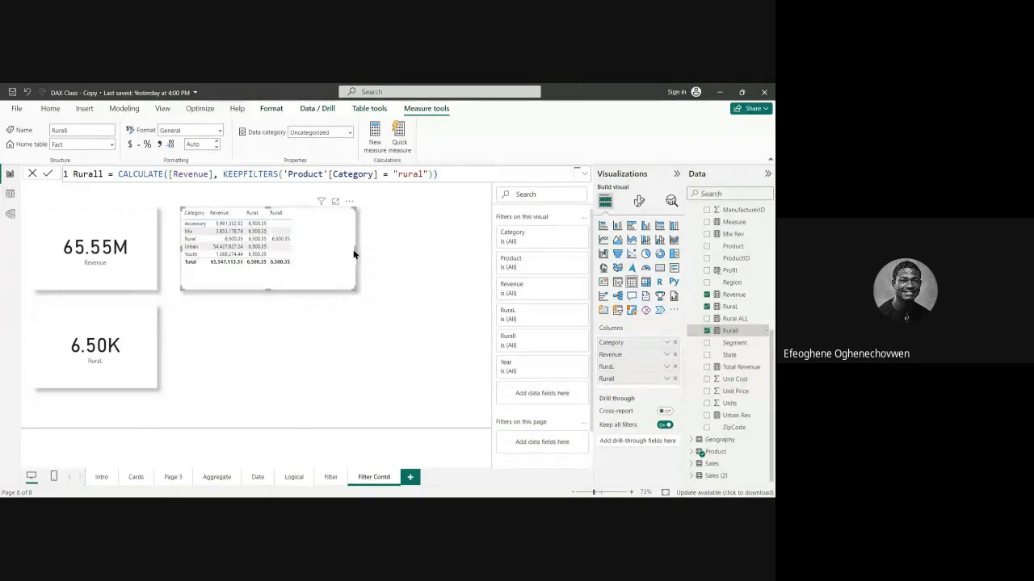
pyautogui.moveTo(355, 248); pyautogui.dragTo(363, 248)
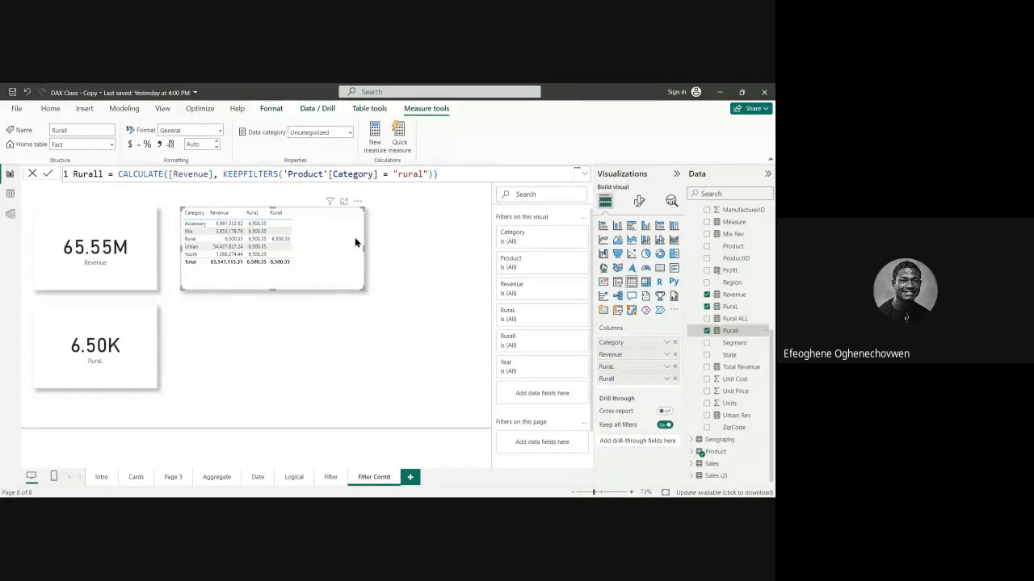
# Step: Add the Rural ALL measure as a column in the category table
pyautogui.click(454, 176)
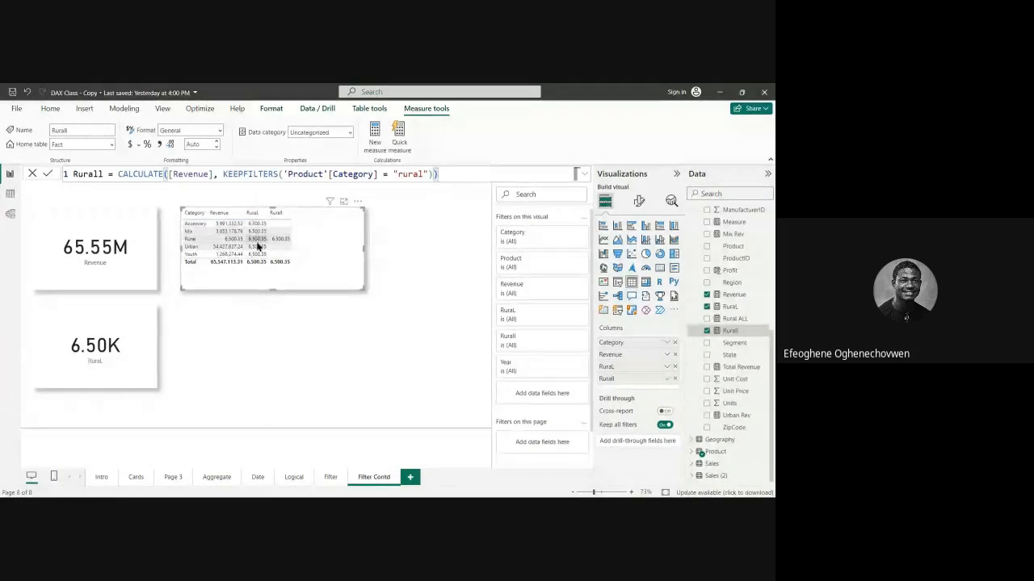
pyautogui.click(740, 311)
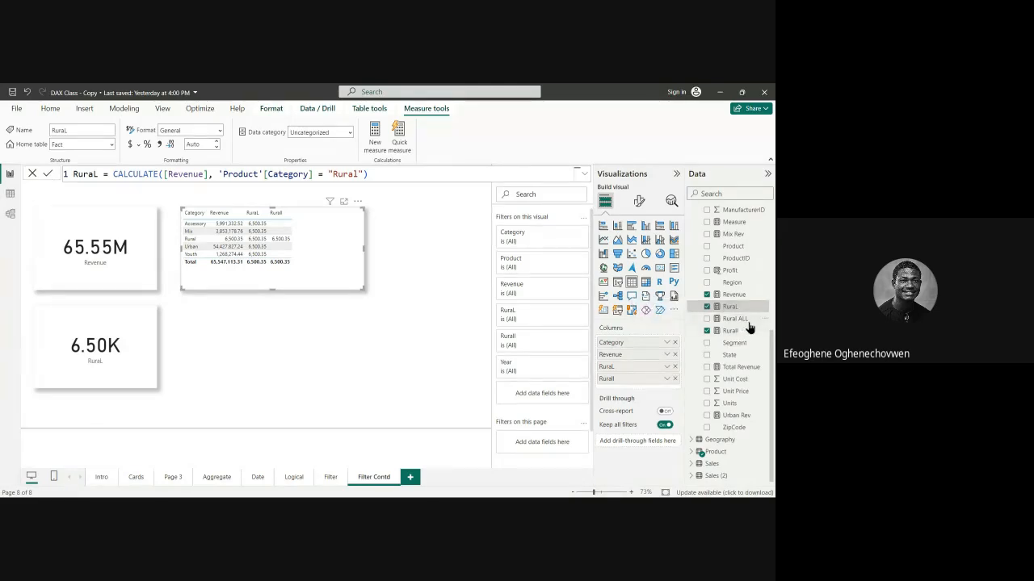
pyautogui.click(748, 323)
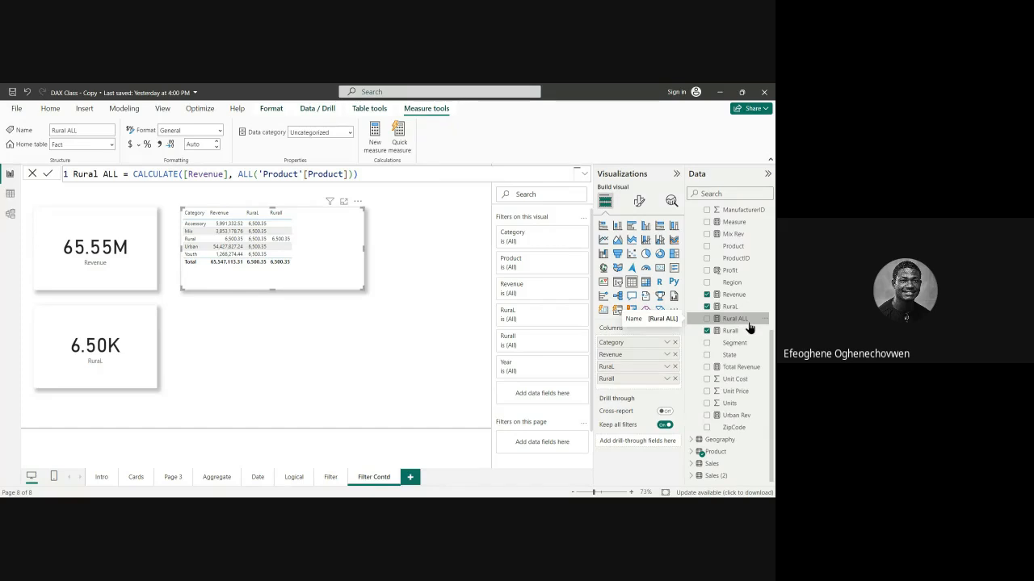
pyautogui.moveTo(742, 323); pyautogui.dragTo(348, 245)
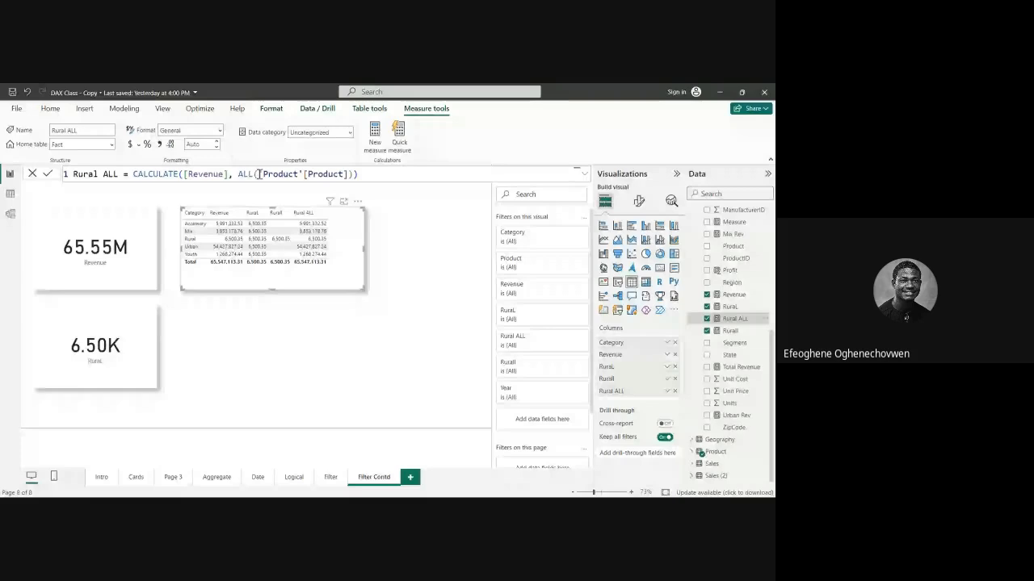
# Step: Change the ALL argument in the Rural ALL formula to 'Product'[Category], close the brackets and commit the measure
pyautogui.click(357, 173)
pyautogui.press('BackSpace')
pyautogui.press('BackSpace')
pyautogui.press('BackSpace')
pyautogui.press('BackSpace')
pyautogui.press('BackSpace')
pyautogui.press('BackSpace')
pyautogui.press('BackSpace')
pyautogui.press('BackSpace')
pyautogui.press('BackSpace')
pyautogui.press('BackSpace')
pyautogui.press('BackSpace')
pyautogui.press('BackSpace')
pyautogui.press('BackSpace')
pyautogui.press('BackSpace')
pyautogui.press('BackSpace')
pyautogui.press('BackSpace')
pyautogui.press('BackSpace')
pyautogui.press('BackSpace')
pyautogui.press('BackSpace')
pyautogui.press('BackSpace')
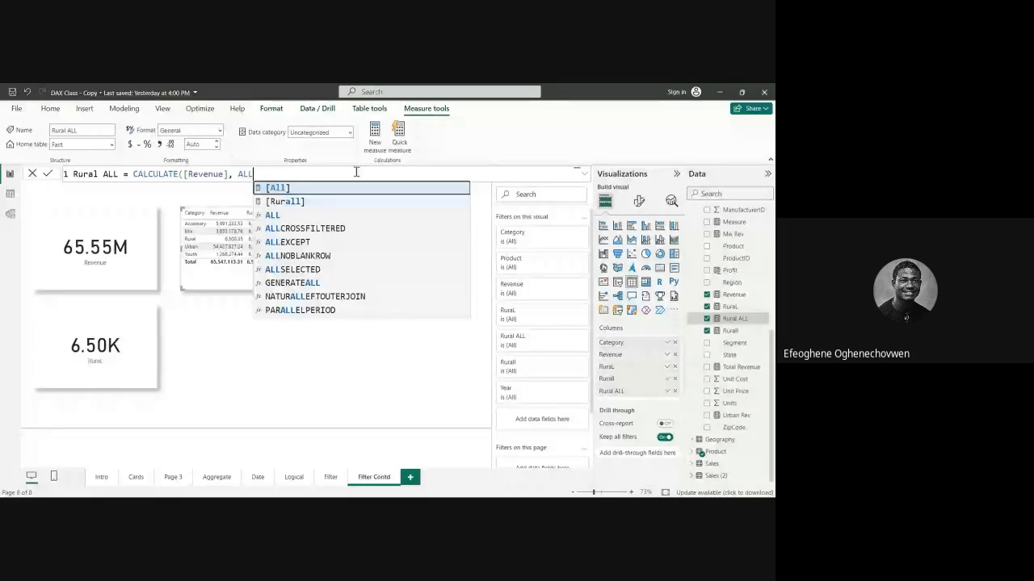
pyautogui.write('(')
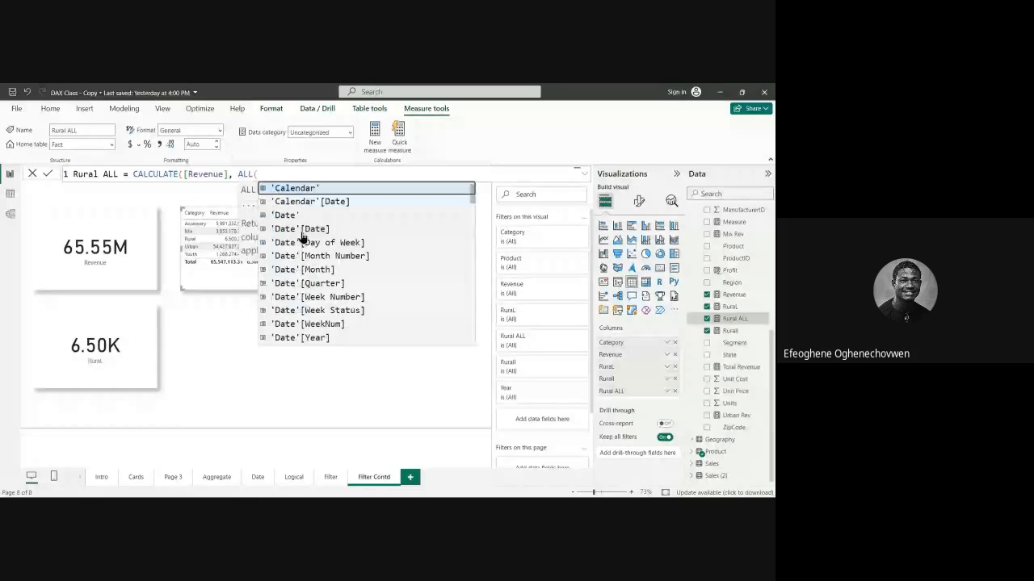
pyautogui.scroll(-5, 302, 242)
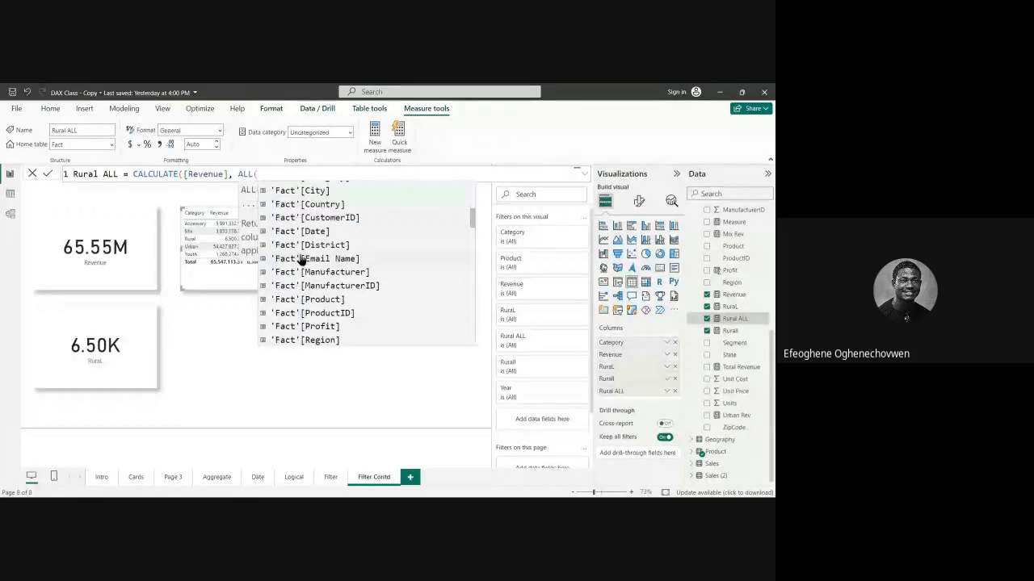
pyautogui.scroll(-4, 319, 312)
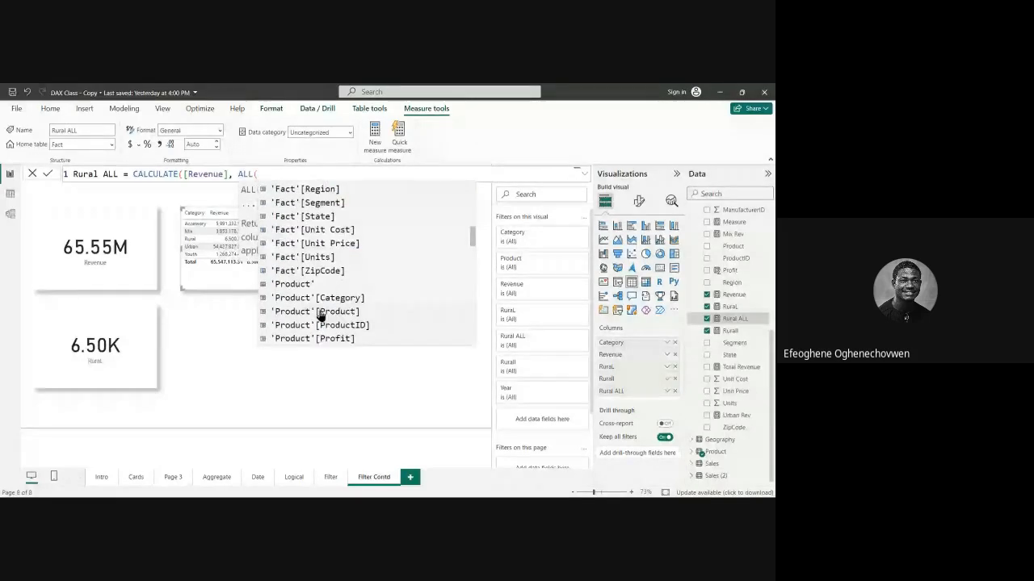
pyautogui.click(318, 297)
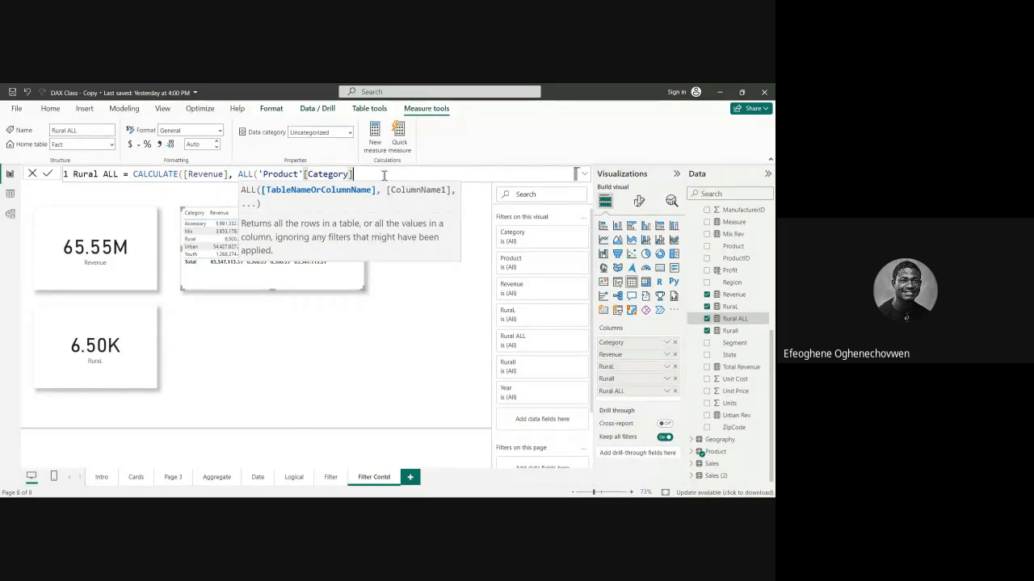
pyautogui.write(')')
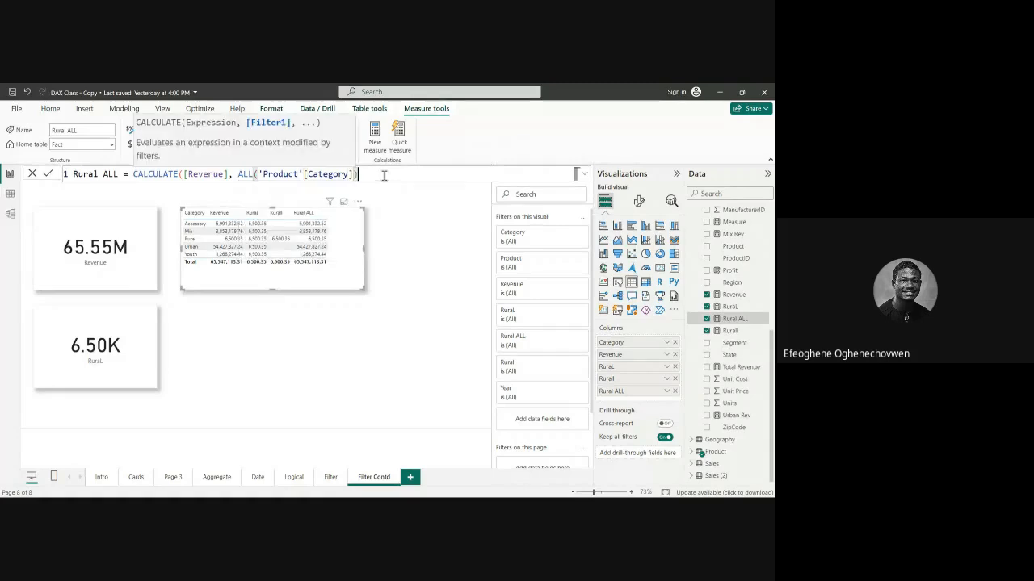
pyautogui.press('Return')
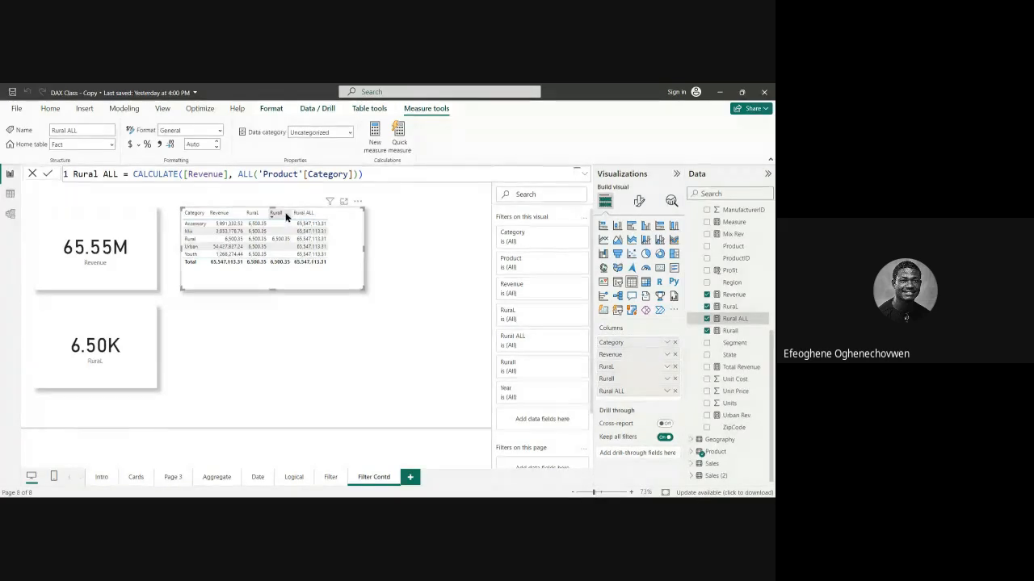
# Step: Remove the Rurall, RuraL and Rural ALL measures from the category table
pyautogui.click(706, 331)
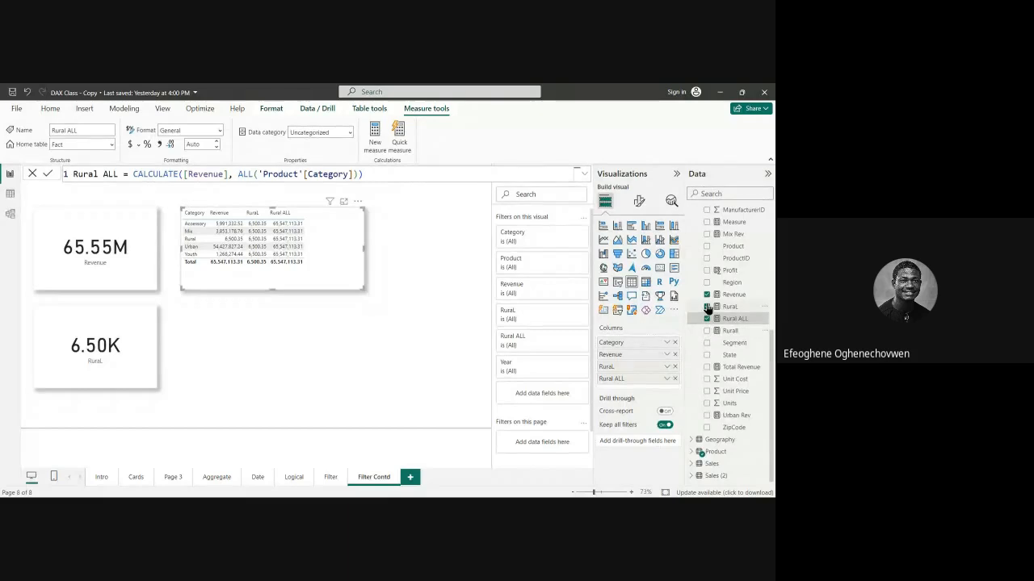
pyautogui.click(717, 307)
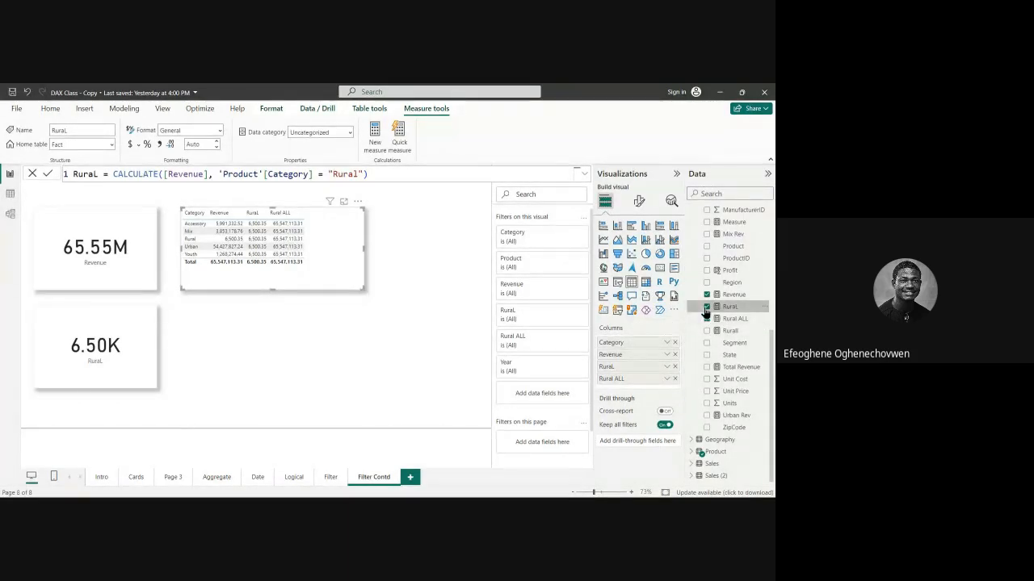
pyautogui.click(706, 307)
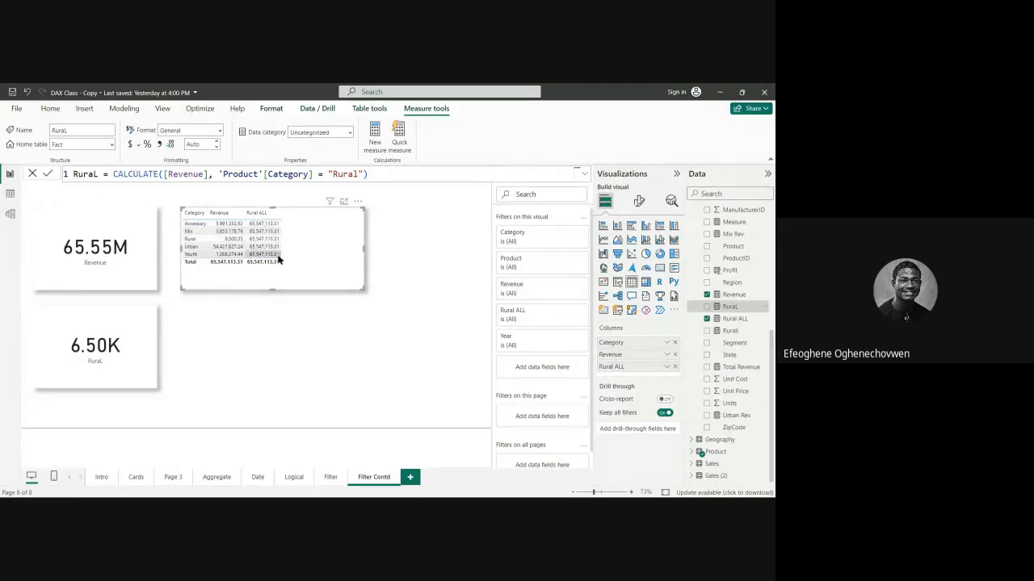
pyautogui.click(708, 320)
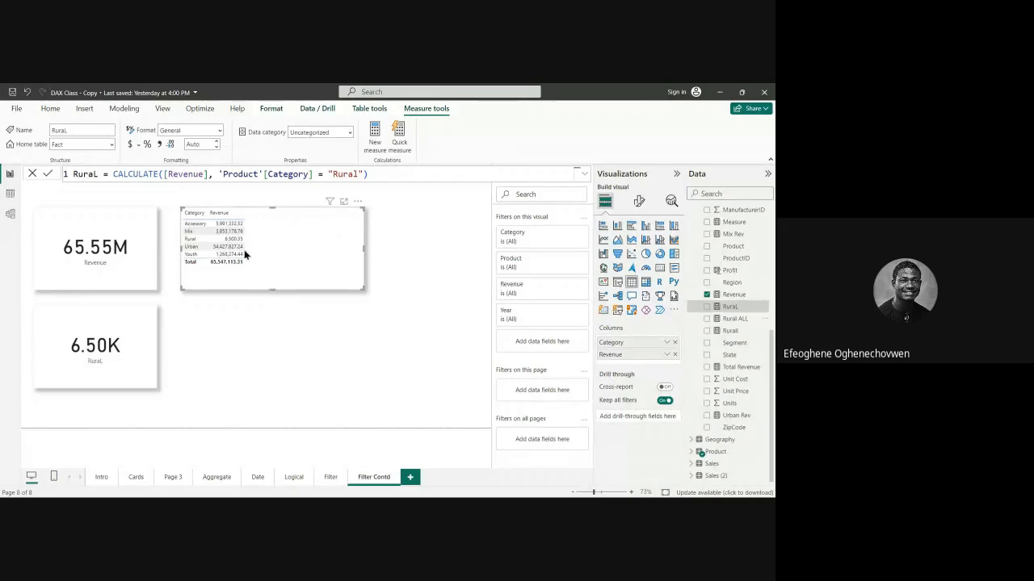
# Step: Delete the relationship between the Product and Fact tables in the model and return to the report
pyautogui.click(11, 214)
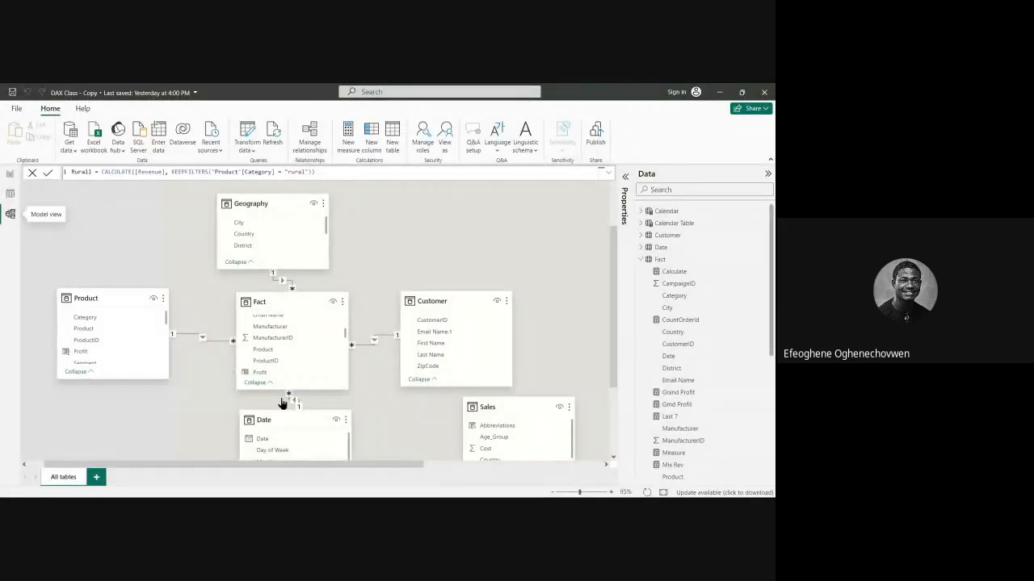
pyautogui.rightClick(204, 342)
pyautogui.click(207, 345)
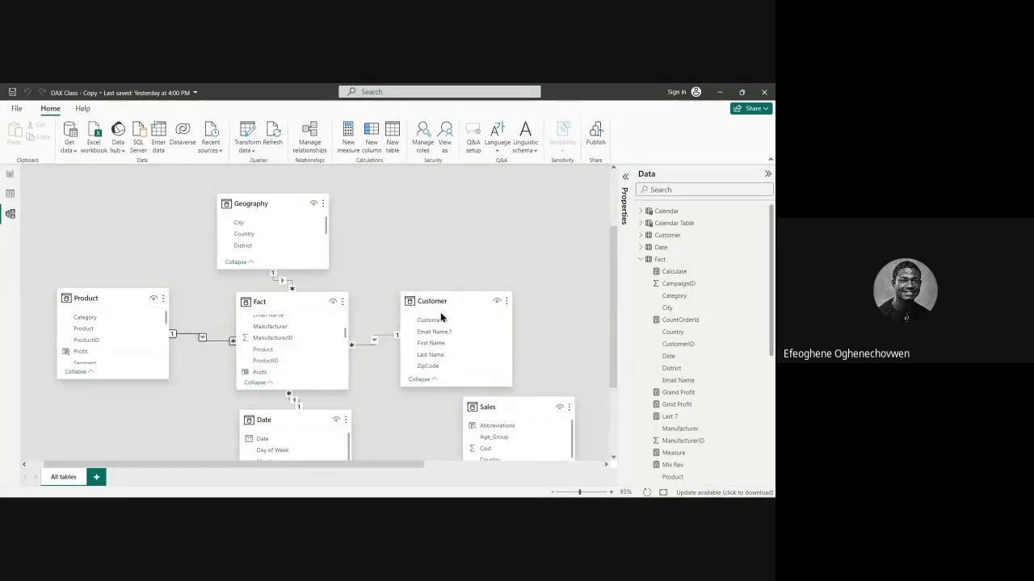
pyautogui.press('Delete')
pyautogui.click(10, 176)
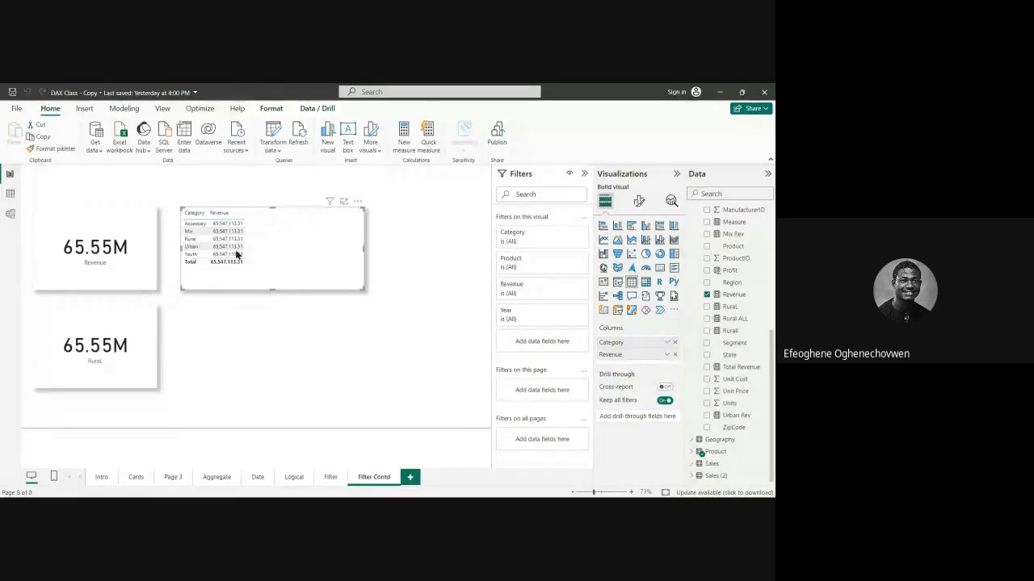
# Step: Recreate the relationship from ProductID in the Product table to ProductID in the Fact table and return to the report
pyautogui.click(11, 215)
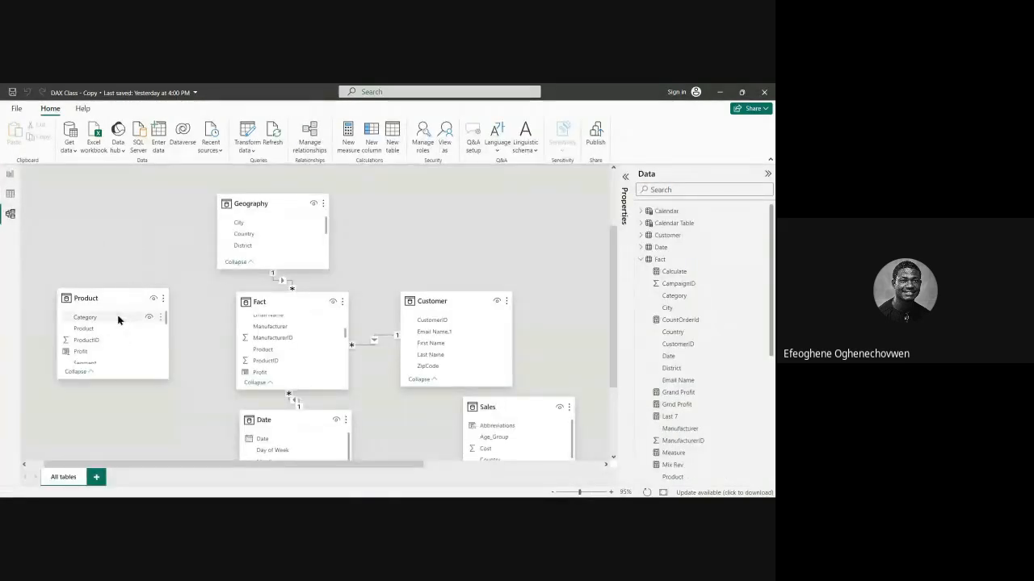
pyautogui.click(115, 343)
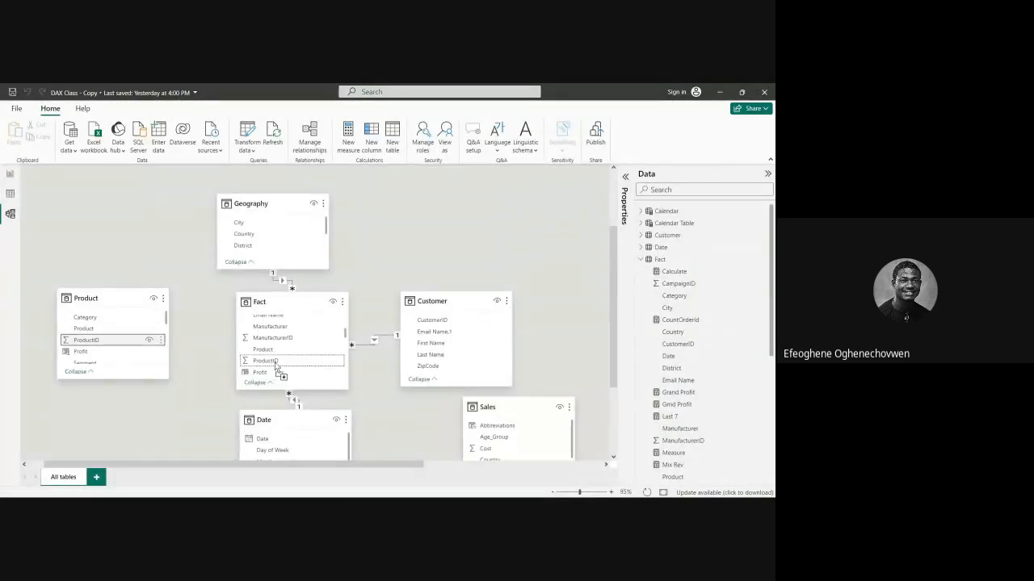
pyautogui.moveTo(153, 340); pyautogui.dragTo(265, 360)
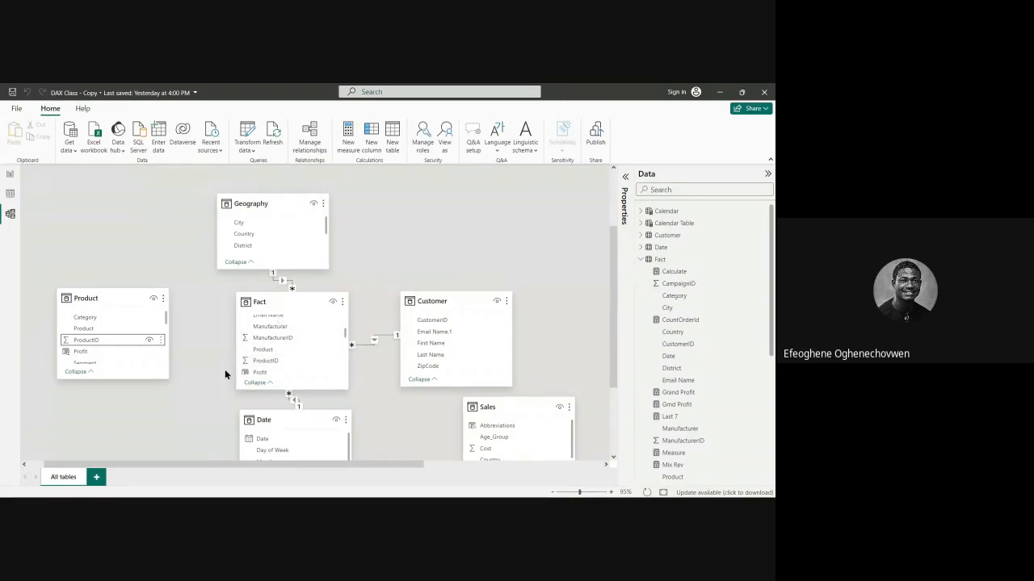
pyautogui.click(10, 175)
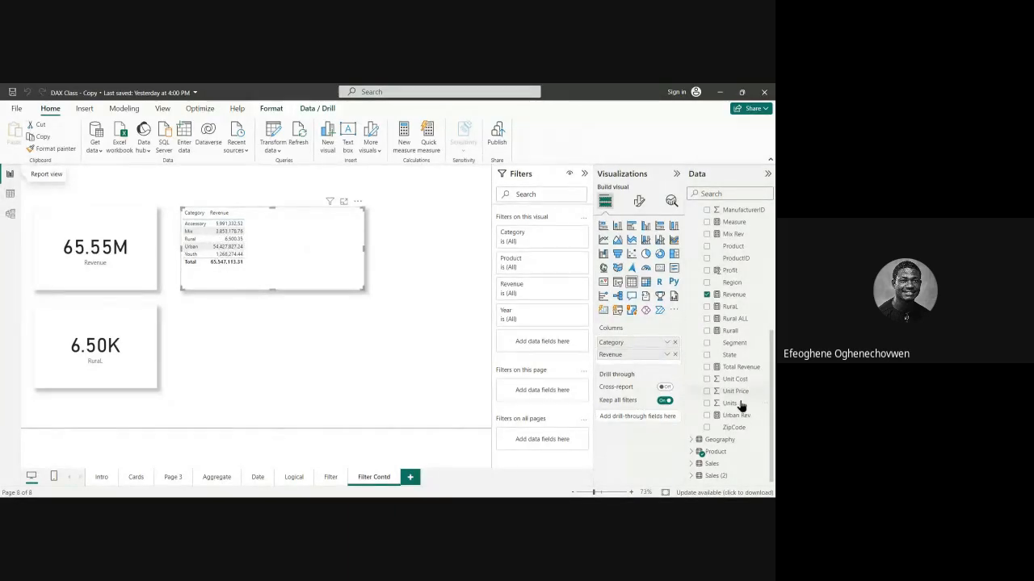
# Step: Put the Rural ALL measure back into the category table beside Revenue
pyautogui.click(737, 320)
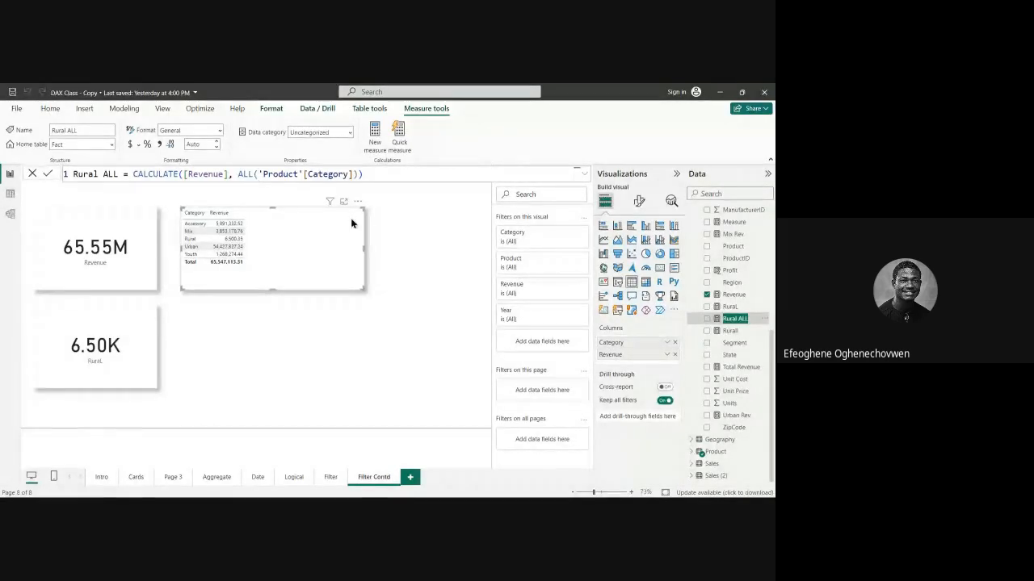
pyautogui.click(751, 319)
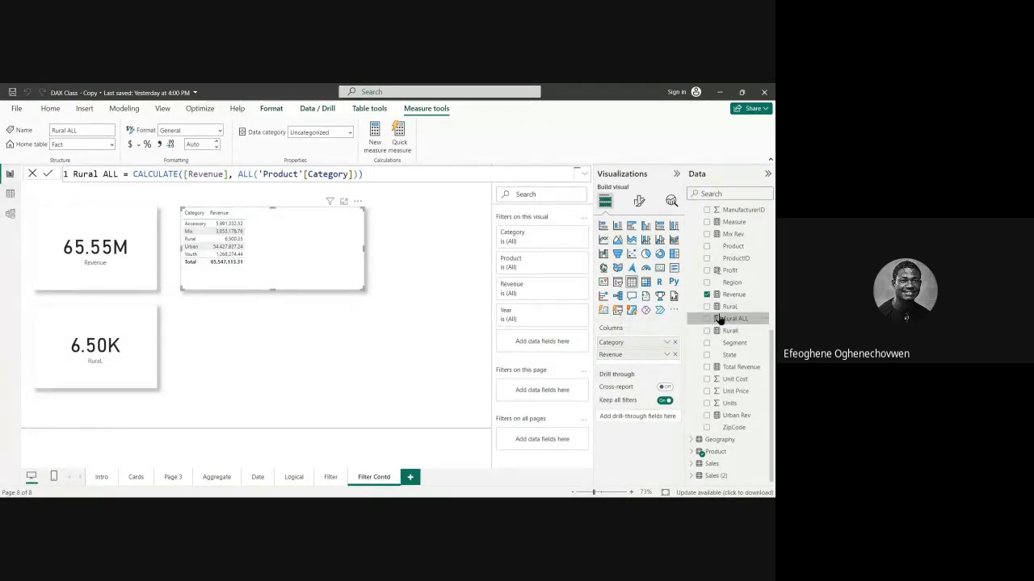
pyautogui.moveTo(762, 321); pyautogui.dragTo(508, 293)
pyautogui.moveTo(308, 232); pyautogui.dragTo(334, 249)
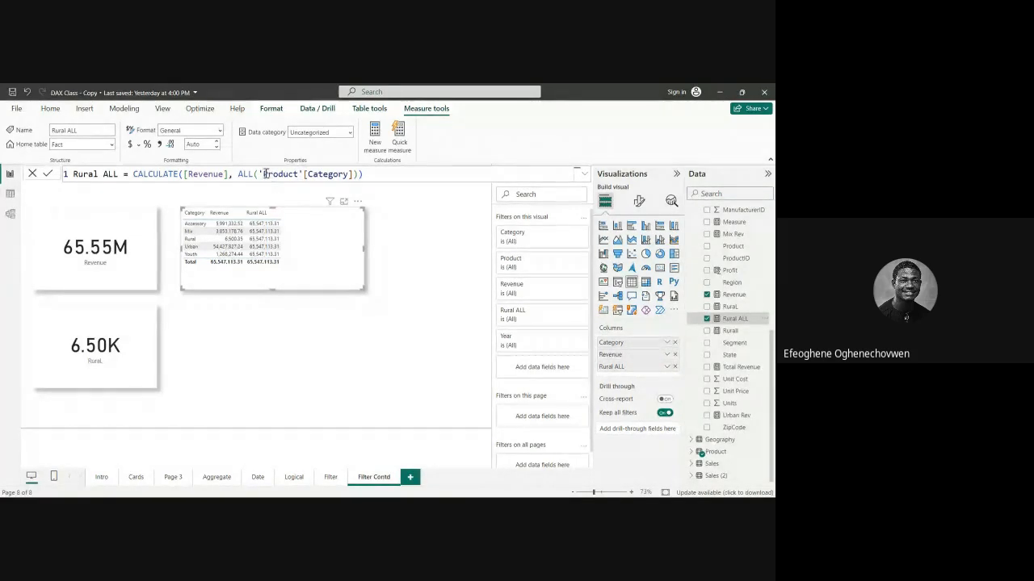
pyautogui.moveTo(262, 174); pyautogui.dragTo(353, 174)
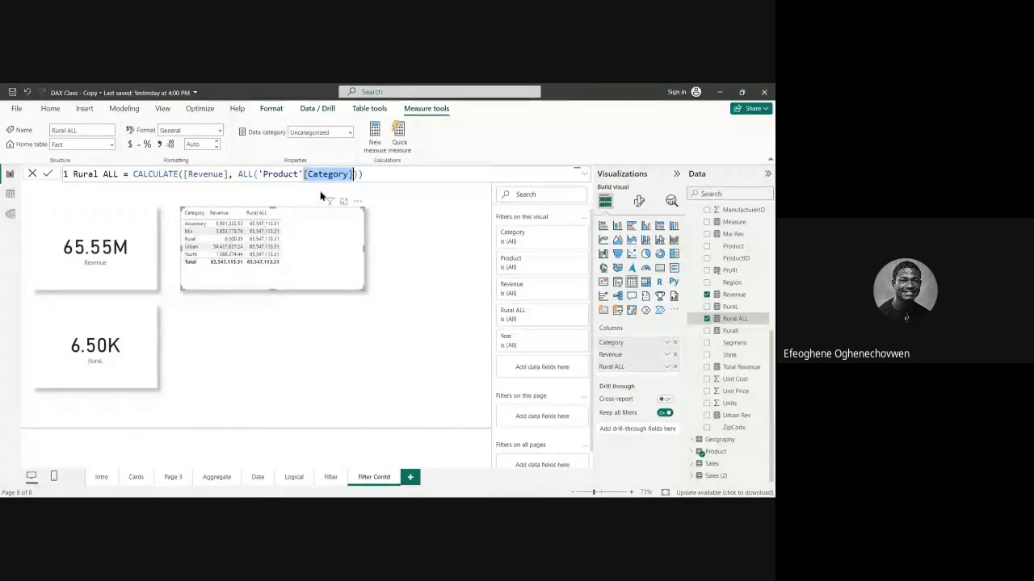
pyautogui.write(')')
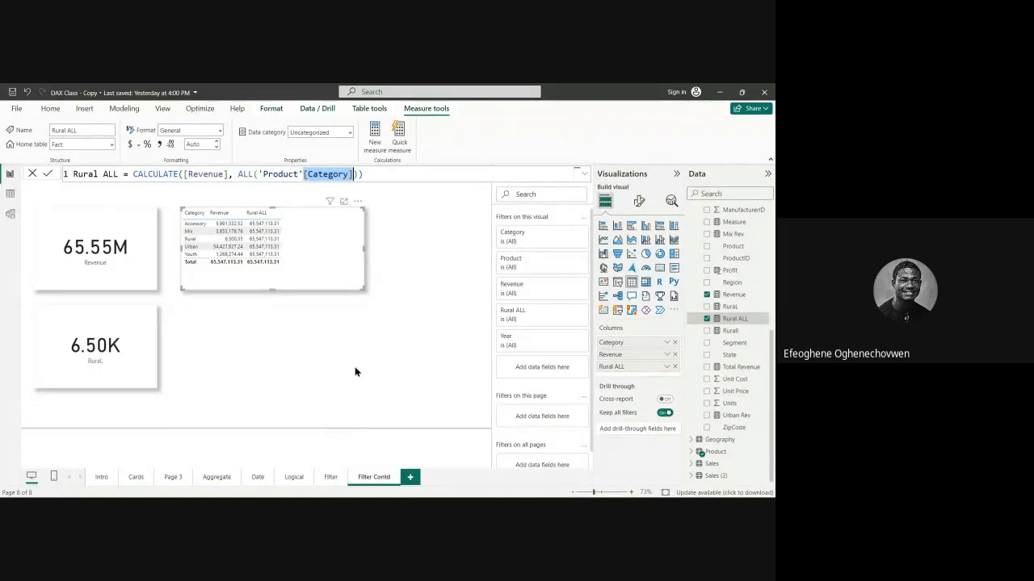
pyautogui.click(253, 174)
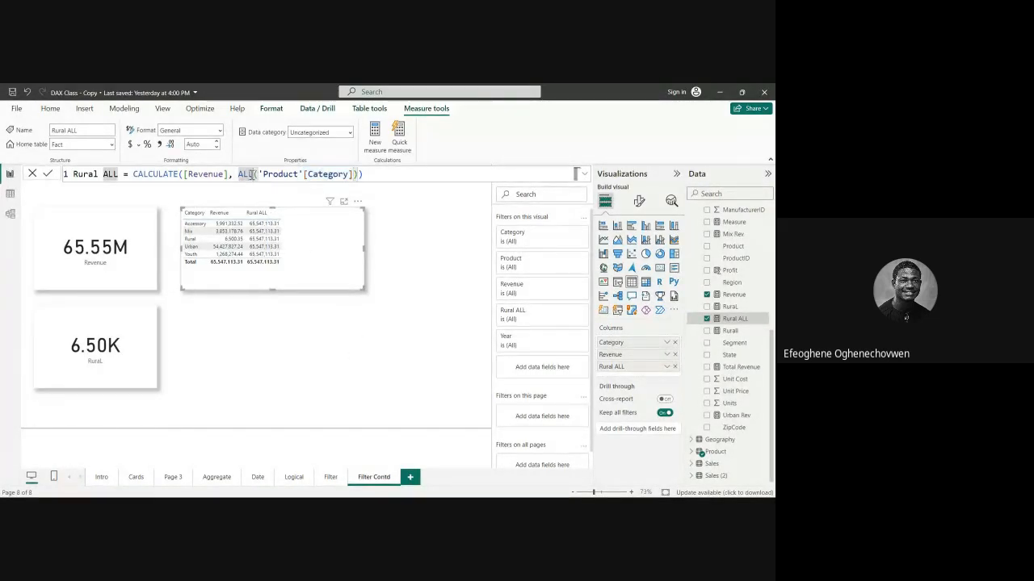
# Step: Replace the filter argument in the Rural ALL measure with ALLSELECTED('Product'[Category])
pyautogui.moveTo(363, 175); pyautogui.dragTo(239, 174)
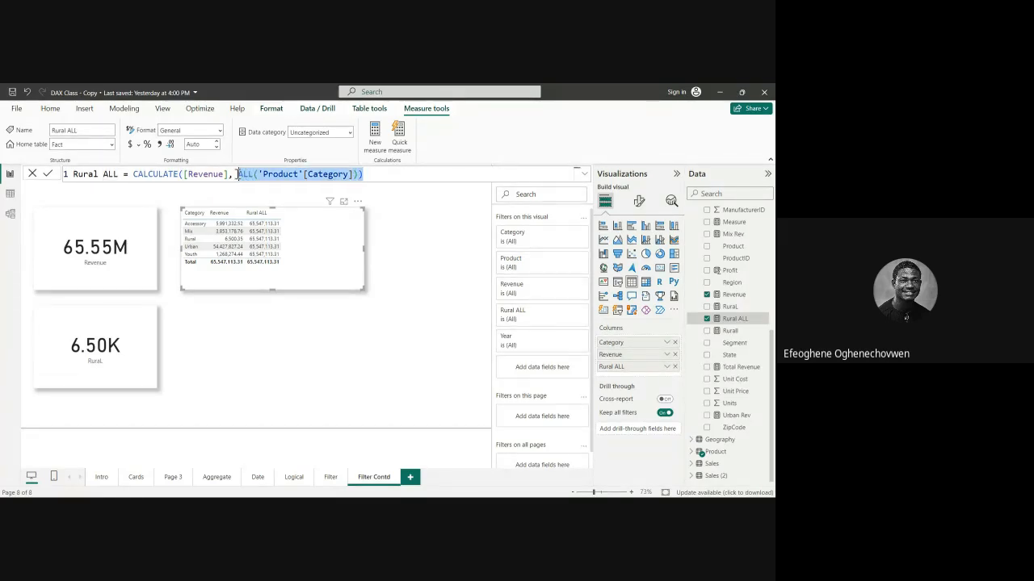
pyautogui.press('BackSpace')
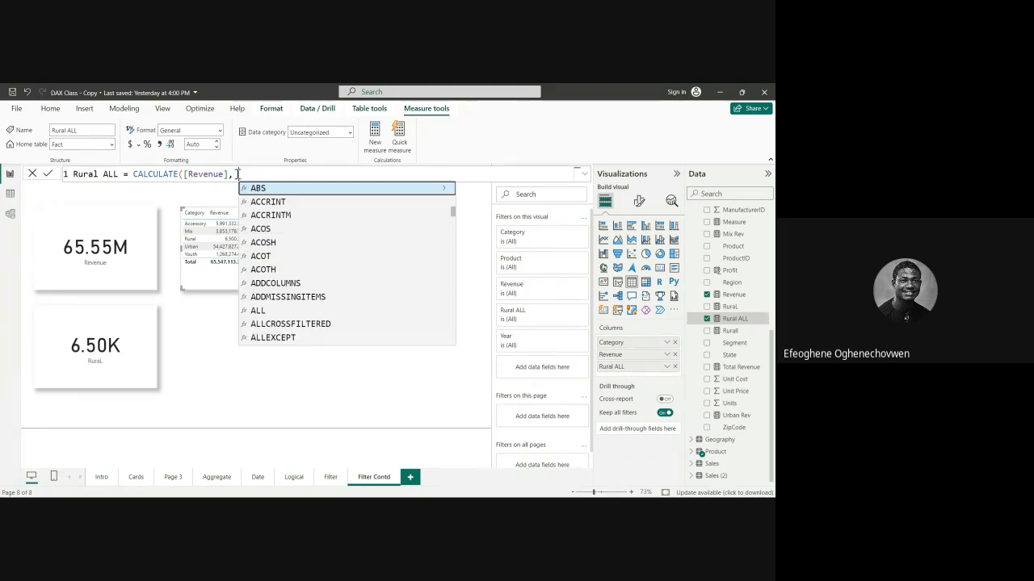
pyautogui.write('ALL')
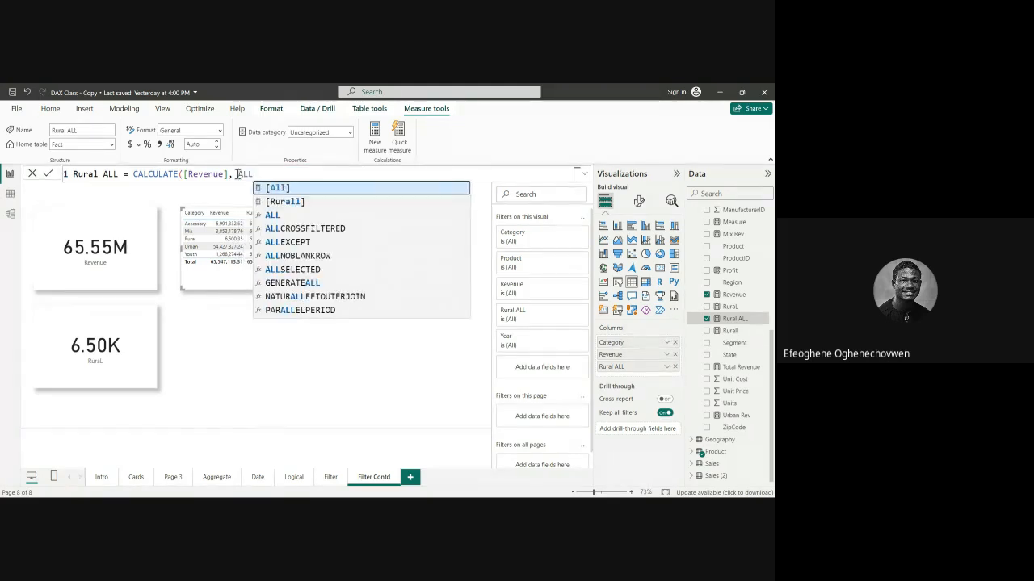
pyautogui.write('SEL')
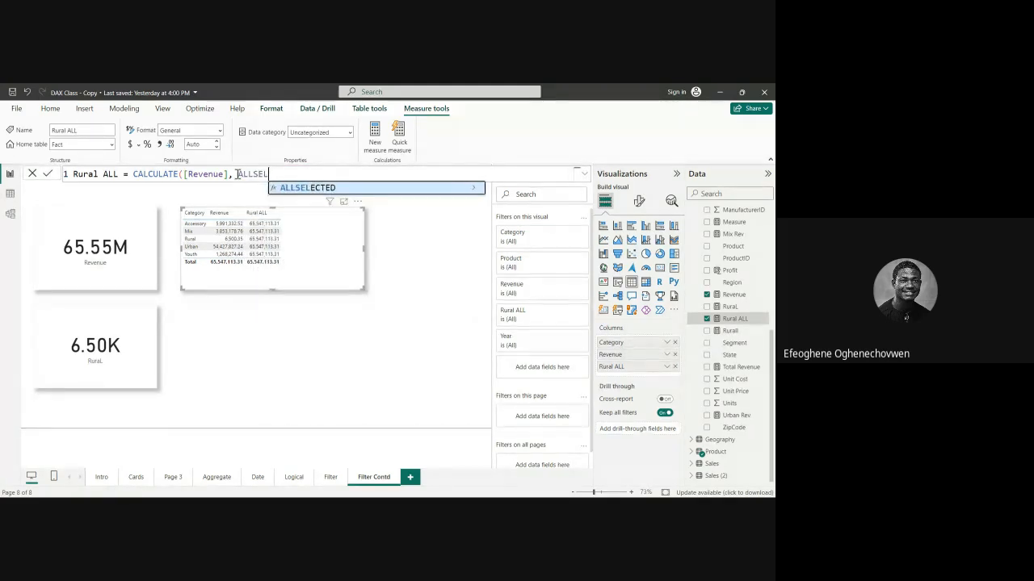
pyautogui.click(292, 191)
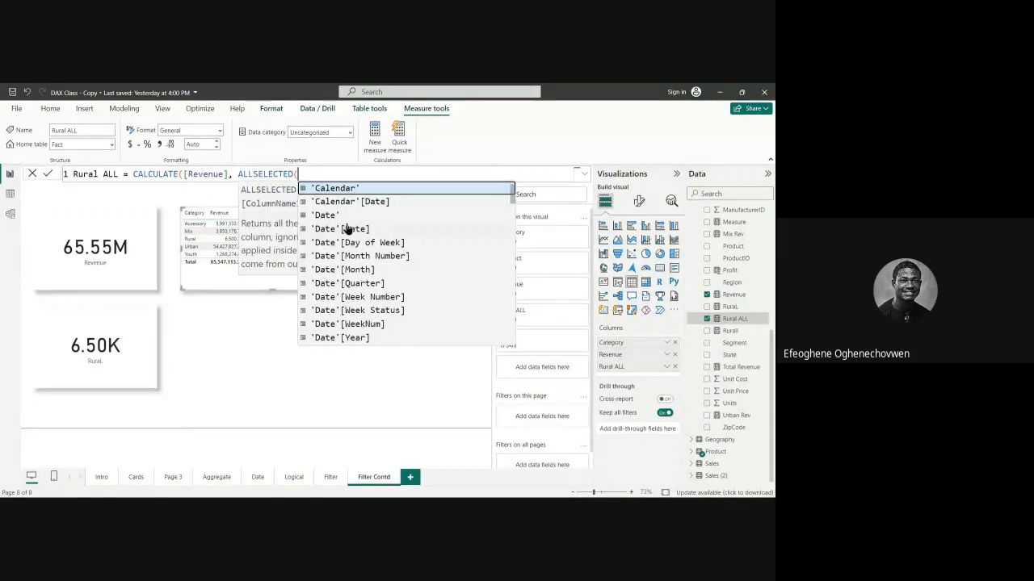
pyautogui.scroll(-4, 335, 238)
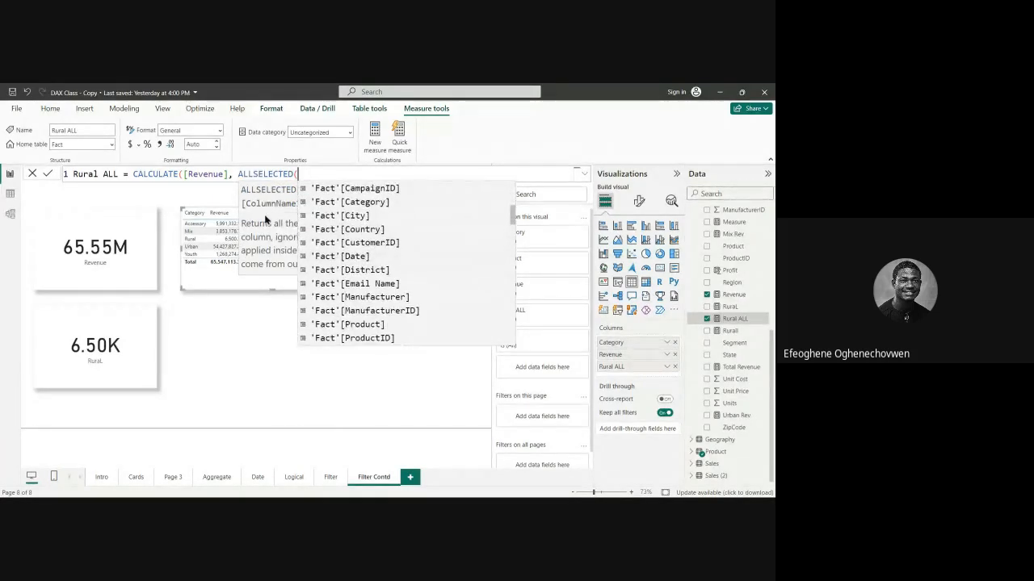
pyautogui.scroll(-8, 327, 255)
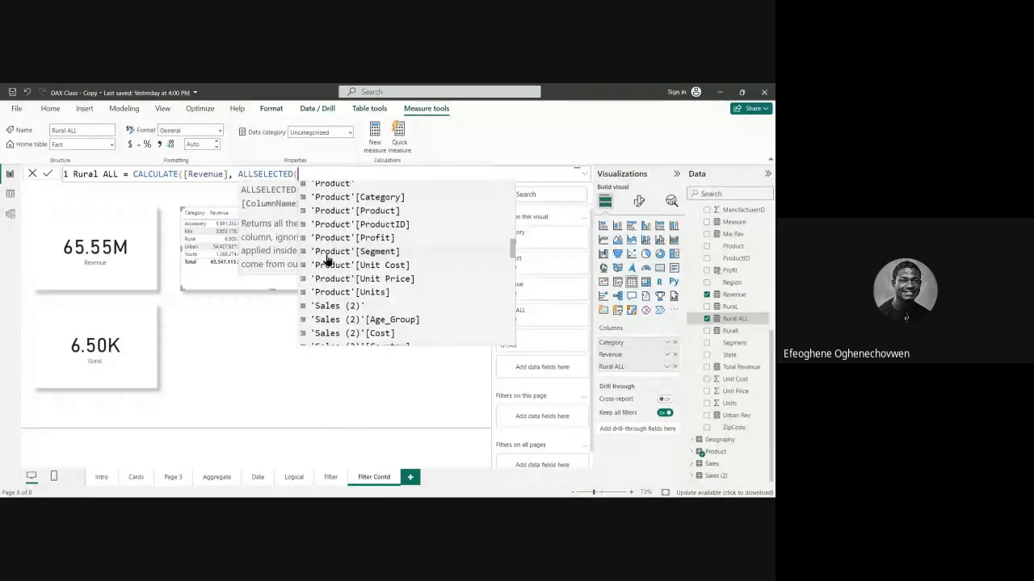
pyautogui.scroll(2, 358, 250)
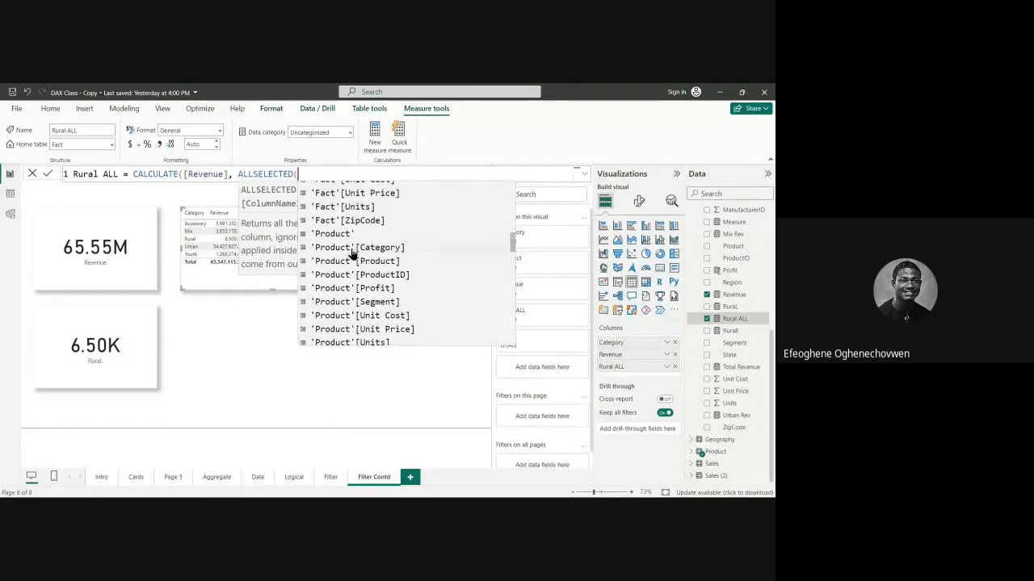
pyautogui.click(353, 249)
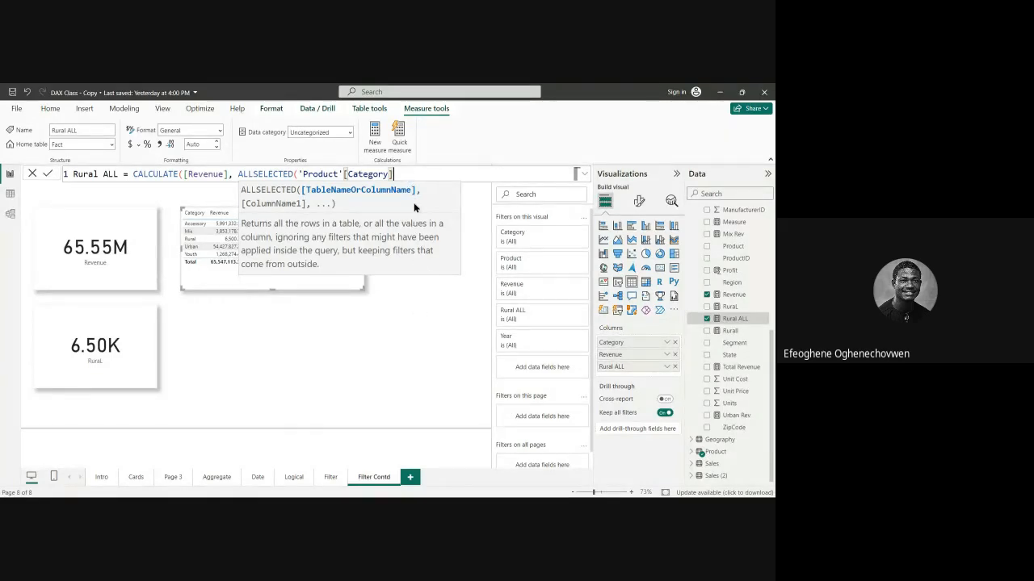
pyautogui.write(')')
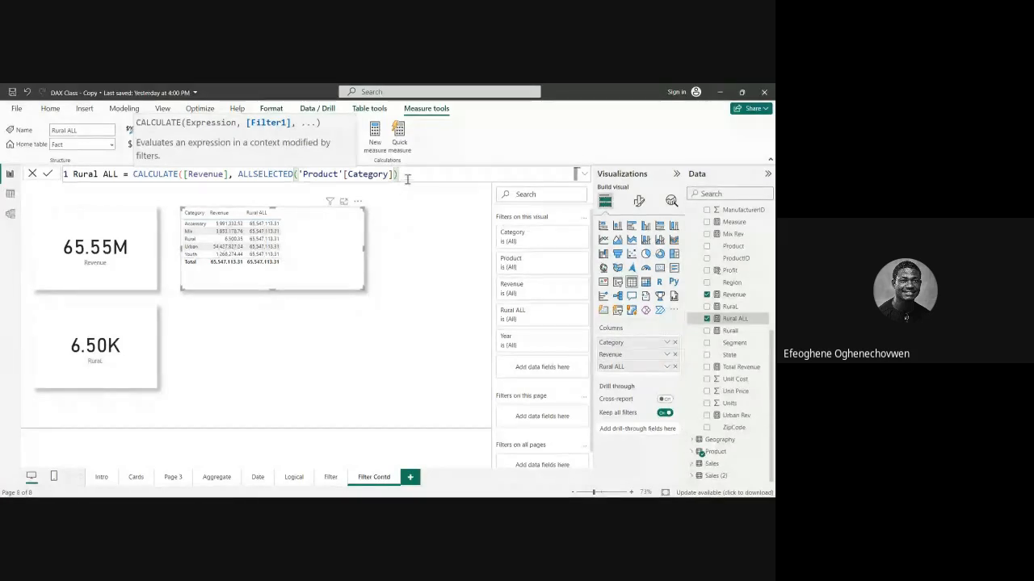
pyautogui.write(')')
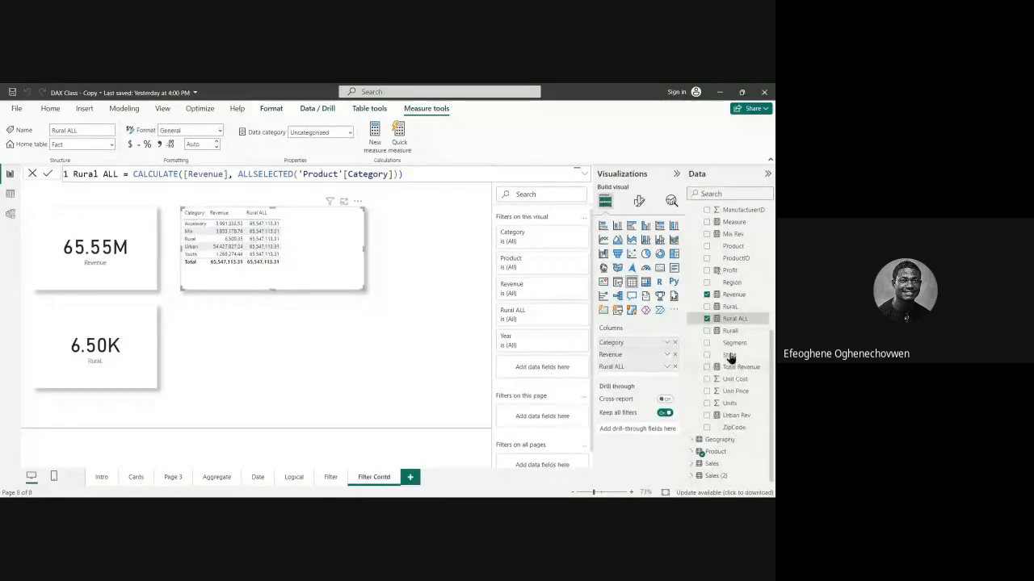
# Step: Try to change the Rural ALL measure's ALLSELECTED function back to ALL, inserting the [All] measure reference, and commit the formula
pyautogui.doubleClick(737, 319)
pyautogui.click(414, 174)
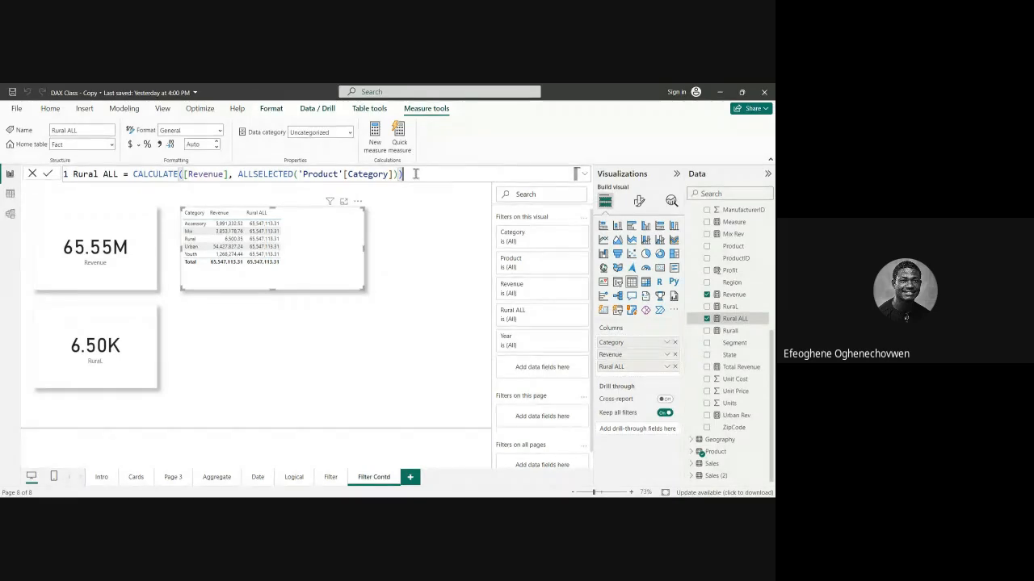
pyautogui.press('Left')
pyautogui.press('Left')
pyautogui.press('Left')
pyautogui.press('Left')
pyautogui.press('Left')
pyautogui.press('Left')
pyautogui.press('Left')
pyautogui.press('Left')
pyautogui.press('Left')
pyautogui.press('Left')
pyautogui.press('Left')
pyautogui.press('Left')
pyautogui.press('Left')
pyautogui.press('Left')
pyautogui.press('Left')
pyautogui.press('Left')
pyautogui.press('Left')
pyautogui.press('Left')
pyautogui.press('Left')
pyautogui.press('Left')
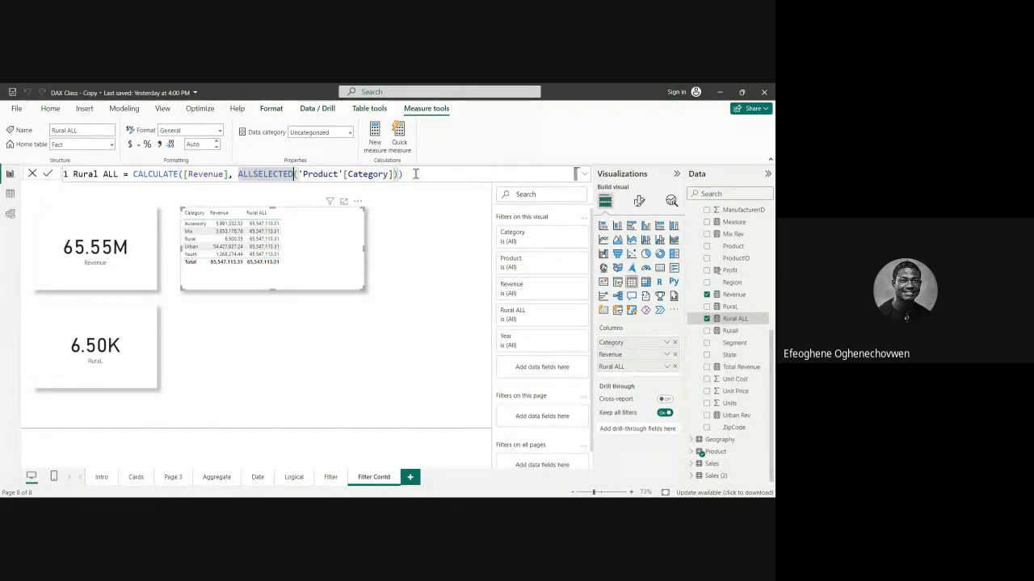
pyautogui.press('BackSpace')
pyautogui.press('BackSpace')
pyautogui.press('BackSpace')
pyautogui.press('BackSpace')
pyautogui.press('BackSpace')
pyautogui.press('BackSpace')
pyautogui.press('BackSpace')
pyautogui.press('BackSpace')
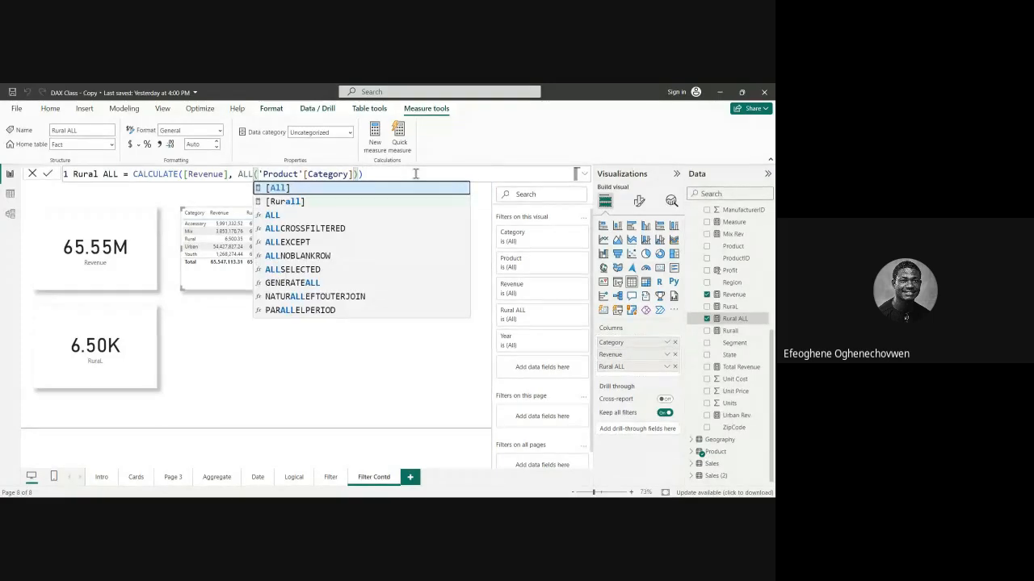
pyautogui.press('Tab')
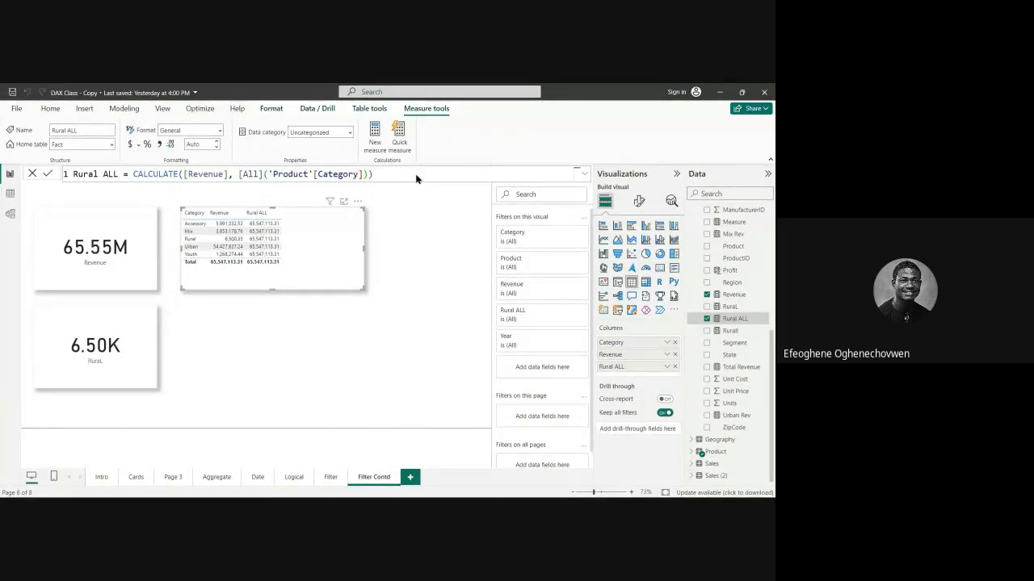
pyautogui.press('Return')
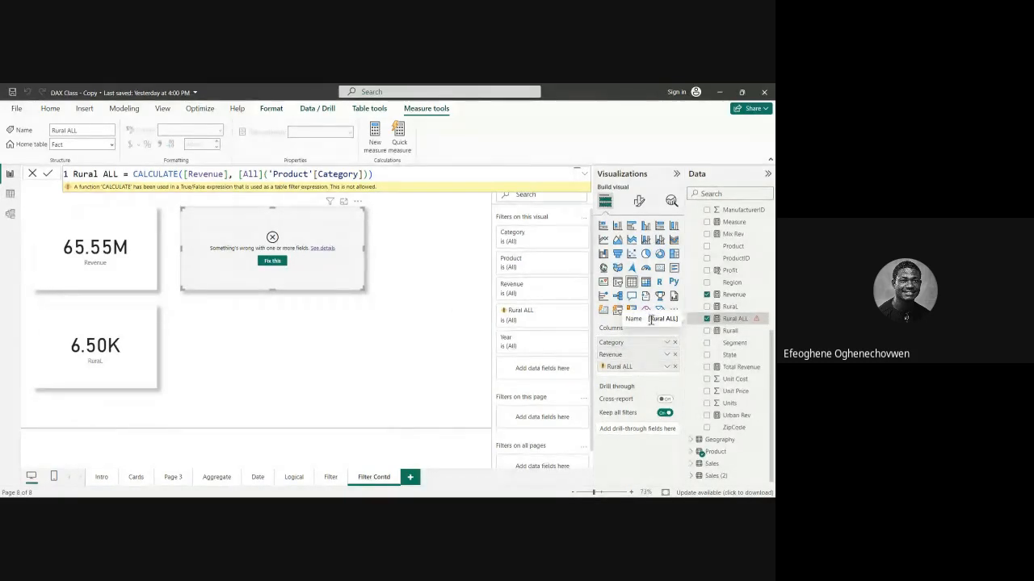
# Step: Correct the Rural ALL formula to CALCULATE([Revenue], ALL('Product'[Category])) and commit it
pyautogui.click(263, 173)
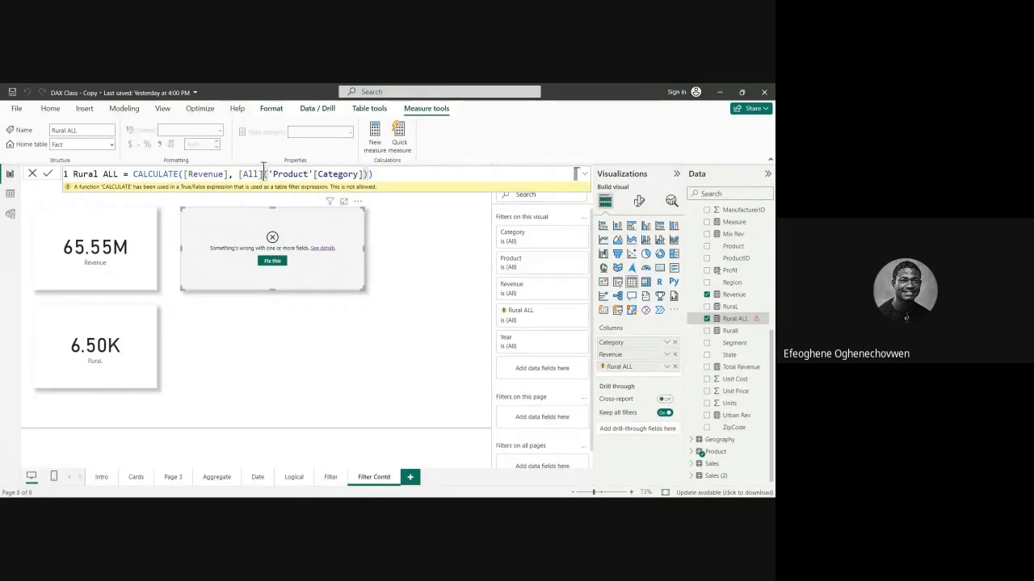
pyautogui.press('BackSpace')
pyautogui.press('BackSpace')
pyautogui.press('BackSpace')
pyautogui.press('BackSpace')
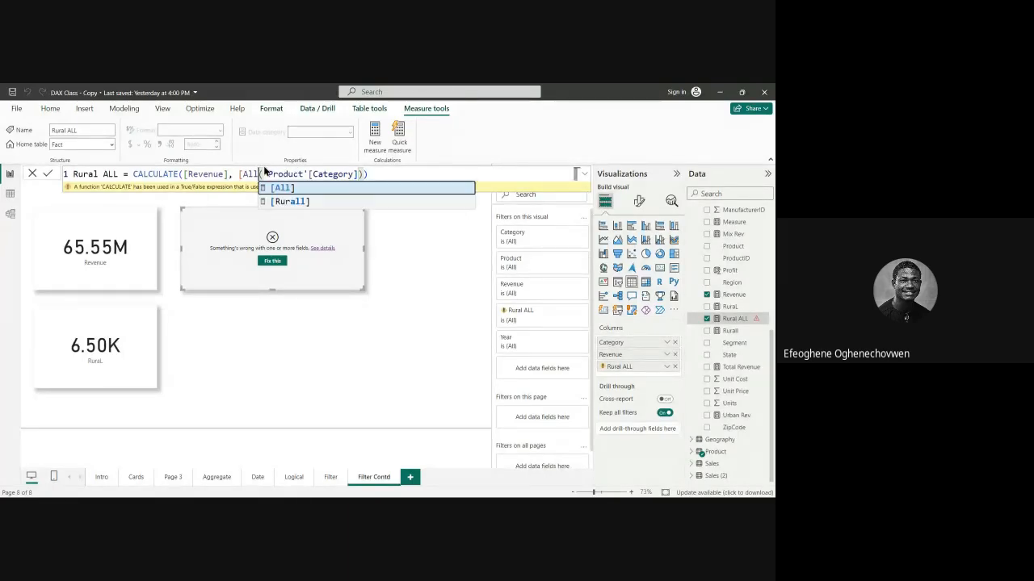
pyautogui.press('BackSpace')
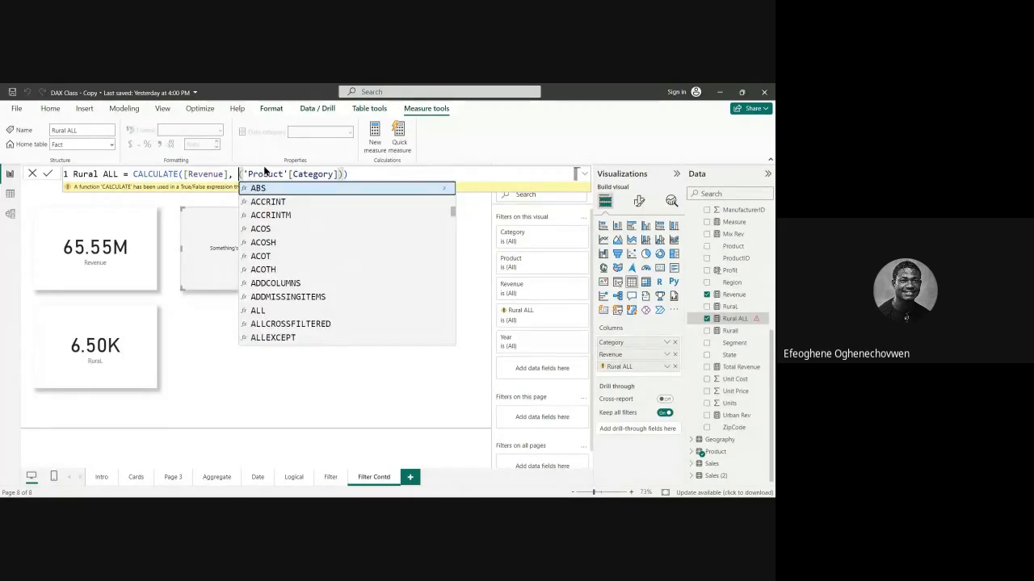
pyautogui.write('ALL')
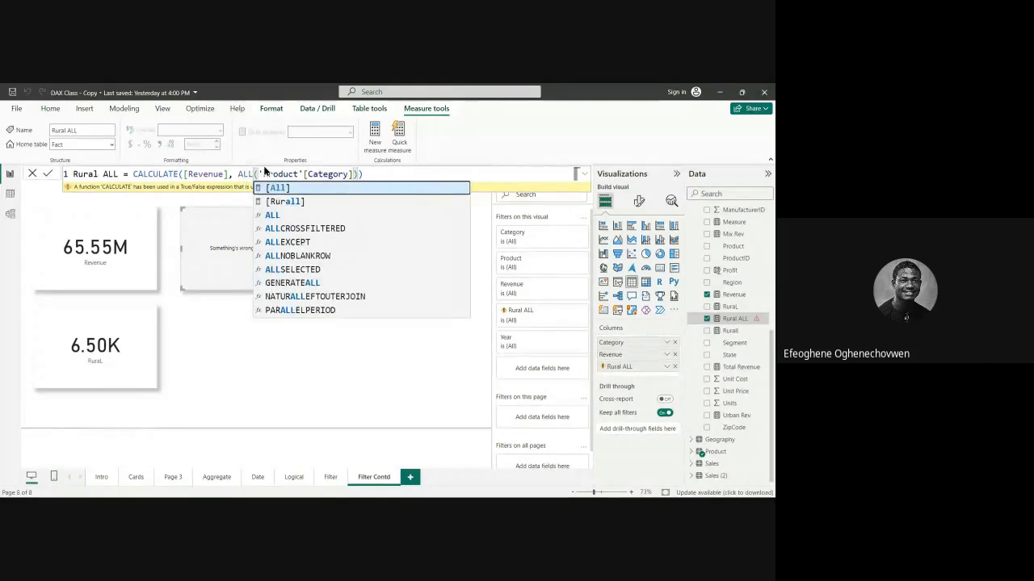
pyautogui.click(264, 215)
pyautogui.press('Tab')
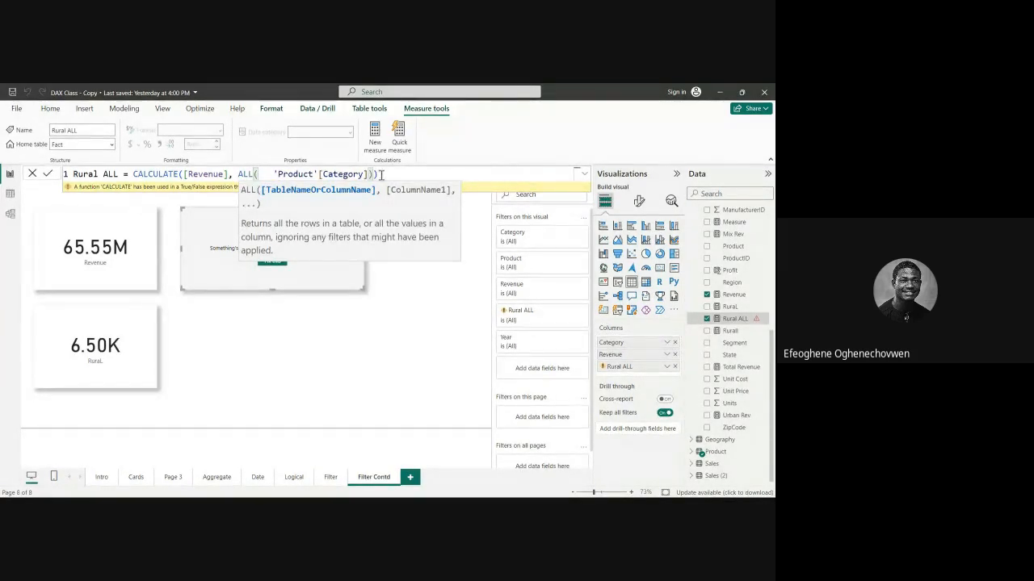
pyautogui.press('BackSpace')
pyautogui.press('BackSpace')
pyautogui.press('BackSpace')
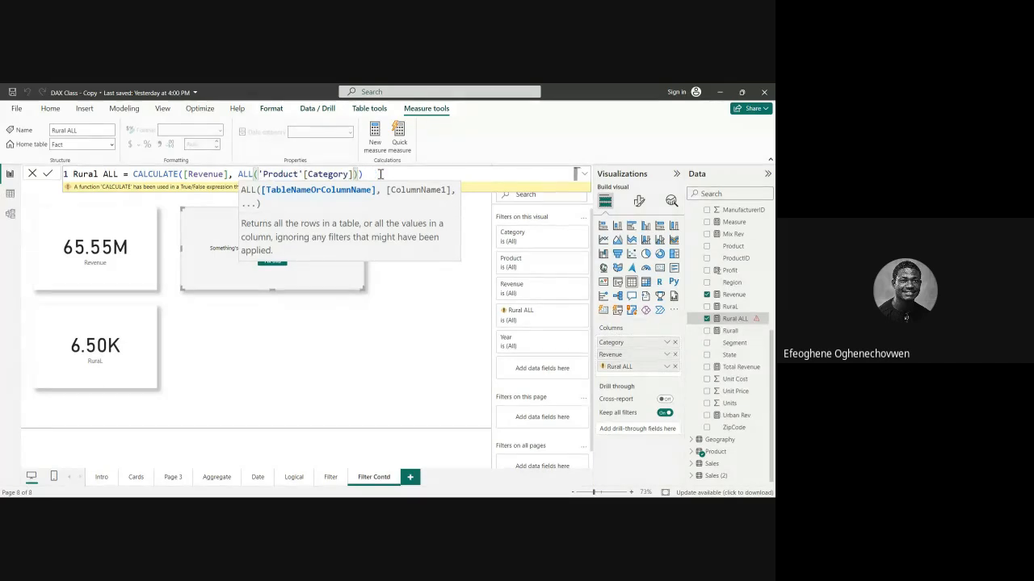
pyautogui.press('Return')
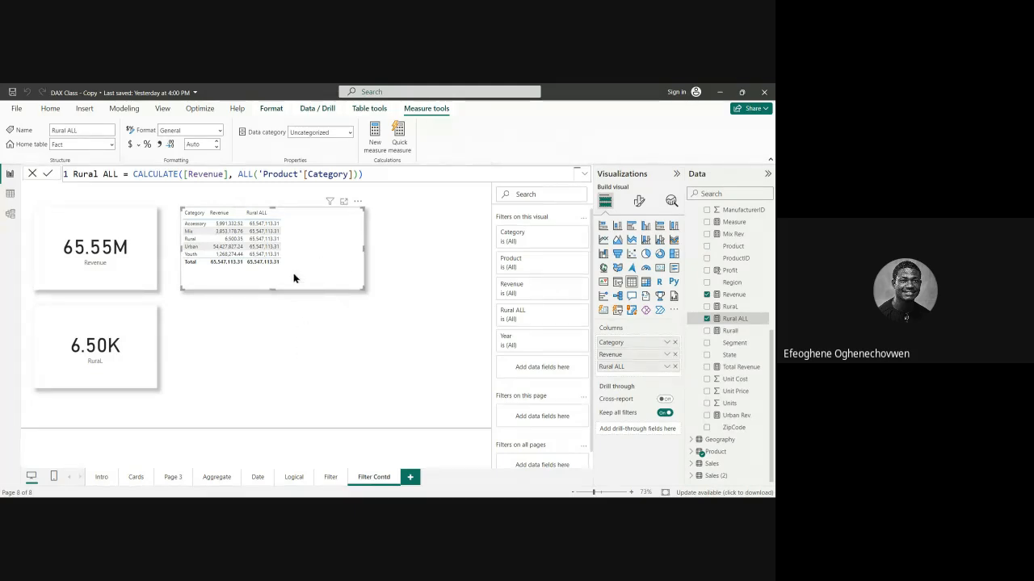
# Step: Copy the complete definition of the Rural ALL measure
pyautogui.click(253, 175)
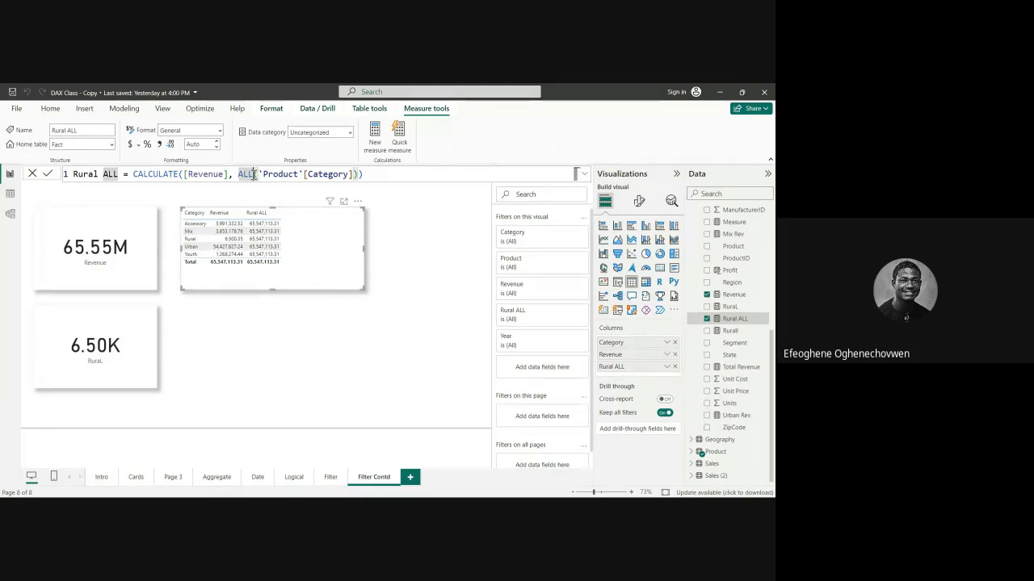
pyautogui.click(367, 175)
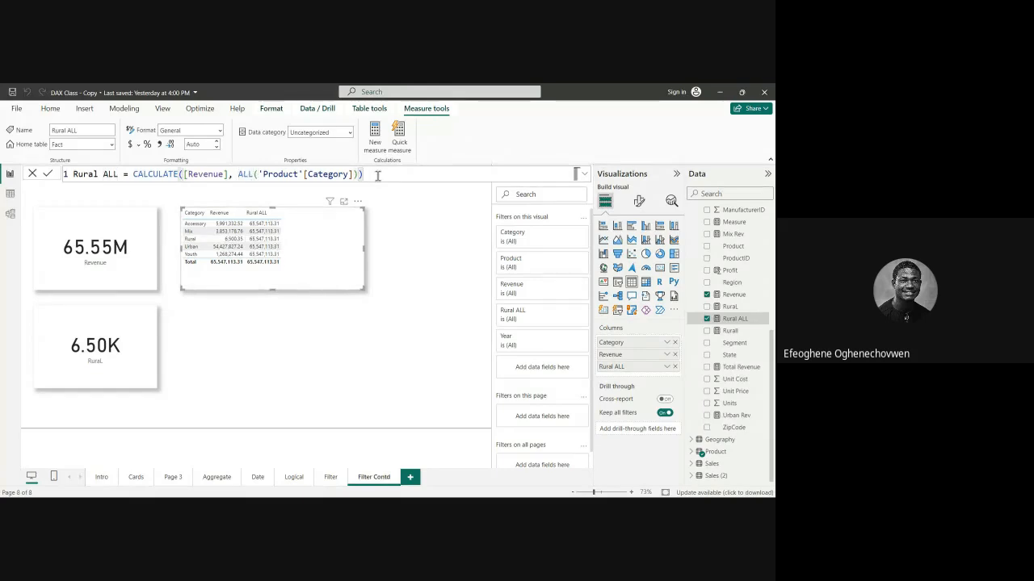
pyautogui.moveTo(377, 174); pyautogui.dragTo(72, 174)
pyautogui.hotkey('ctrl', 'c')
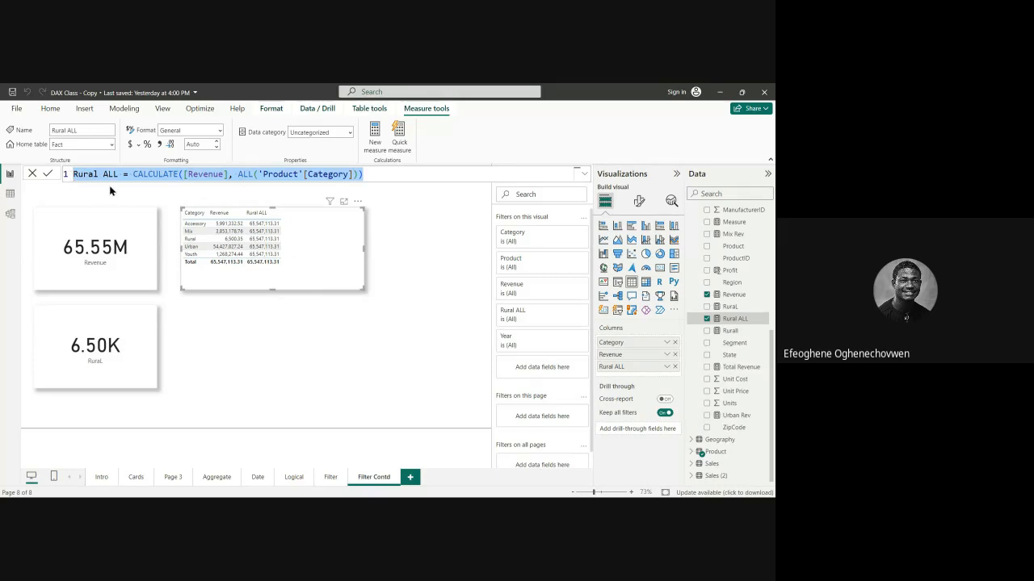
pyautogui.click(378, 175)
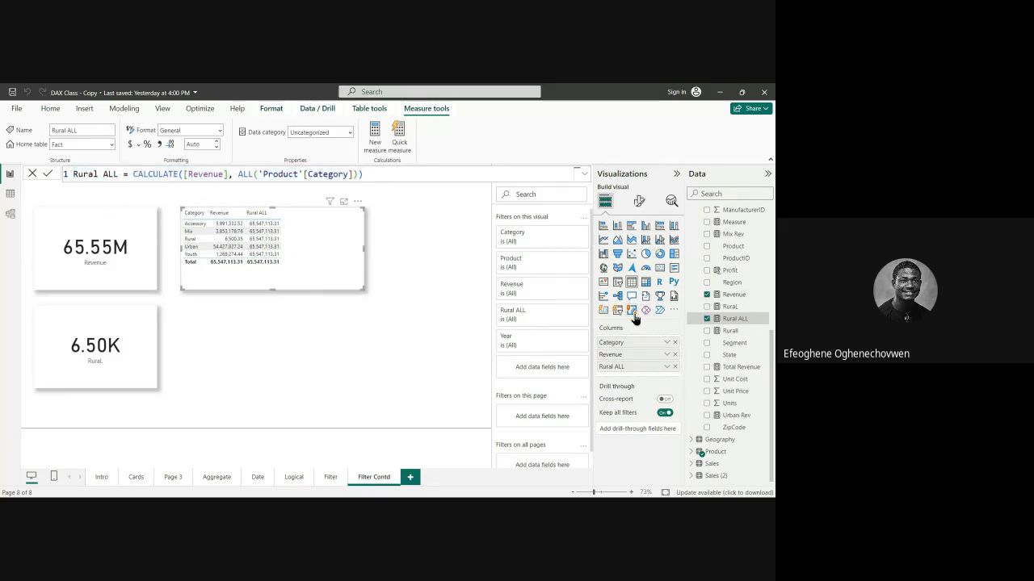
# Step: Create a new measure in the Fact table and replace its default text with the copied Rural ALL formula
pyautogui.click(470, 262)
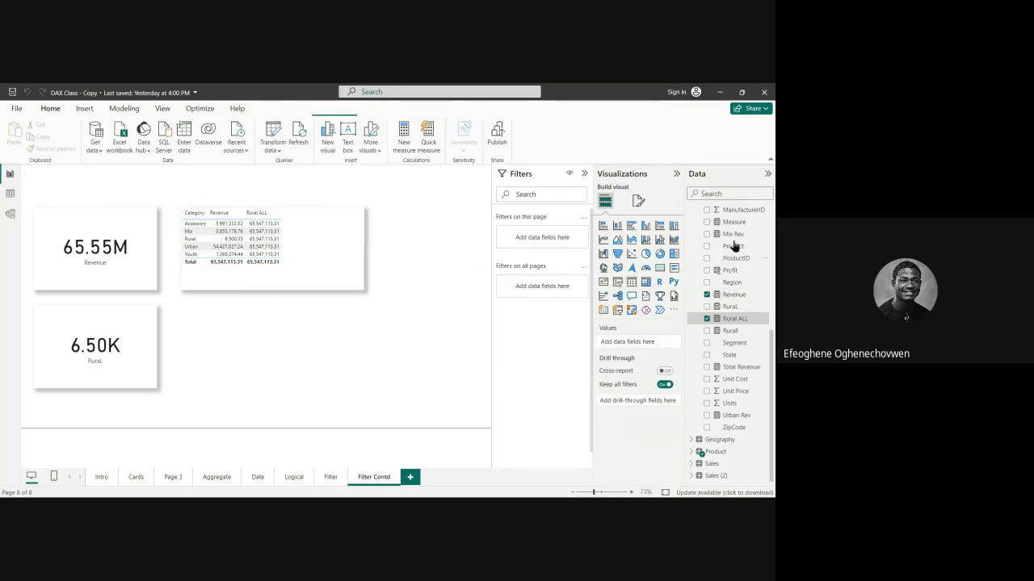
pyautogui.scroll(4, 733, 242)
pyautogui.click(713, 259)
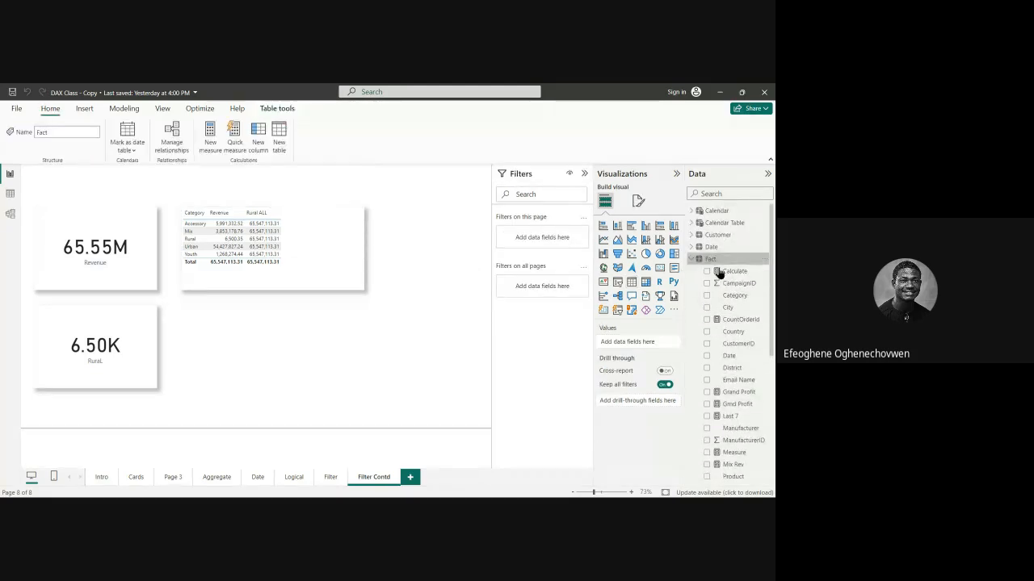
pyautogui.rightClick(717, 260)
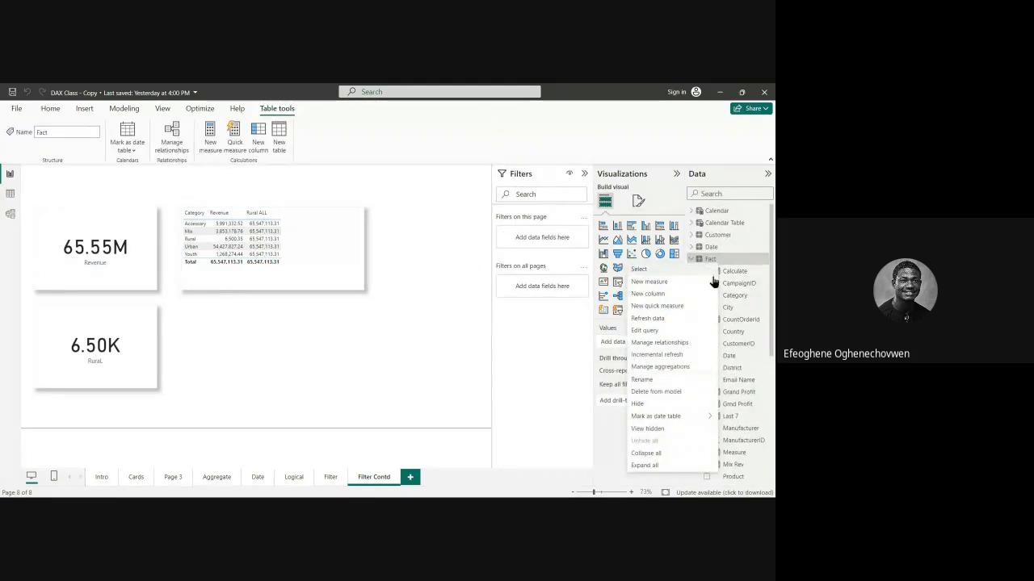
pyautogui.press('Escape')
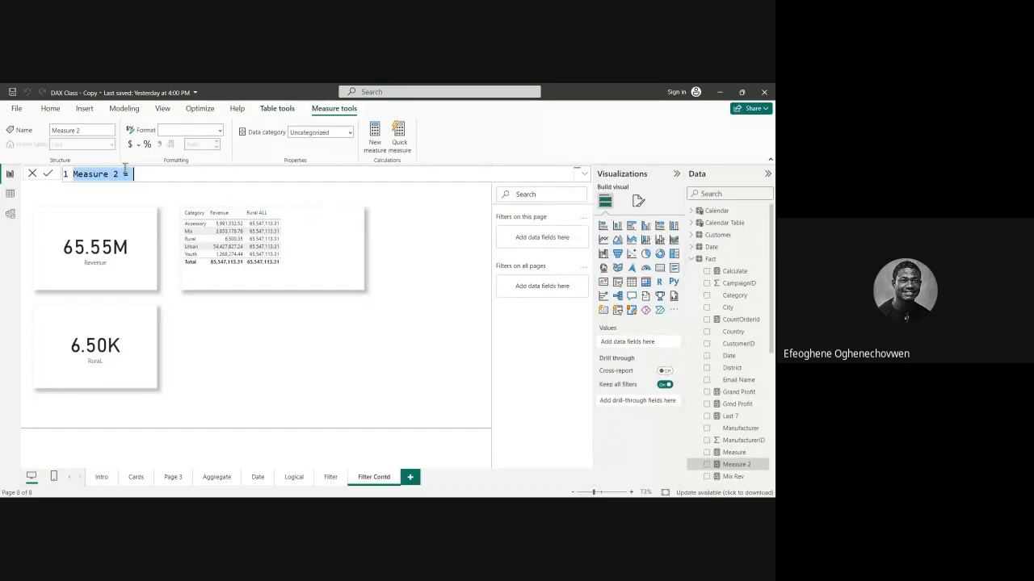
pyautogui.hotkey('ctrl', 'v')
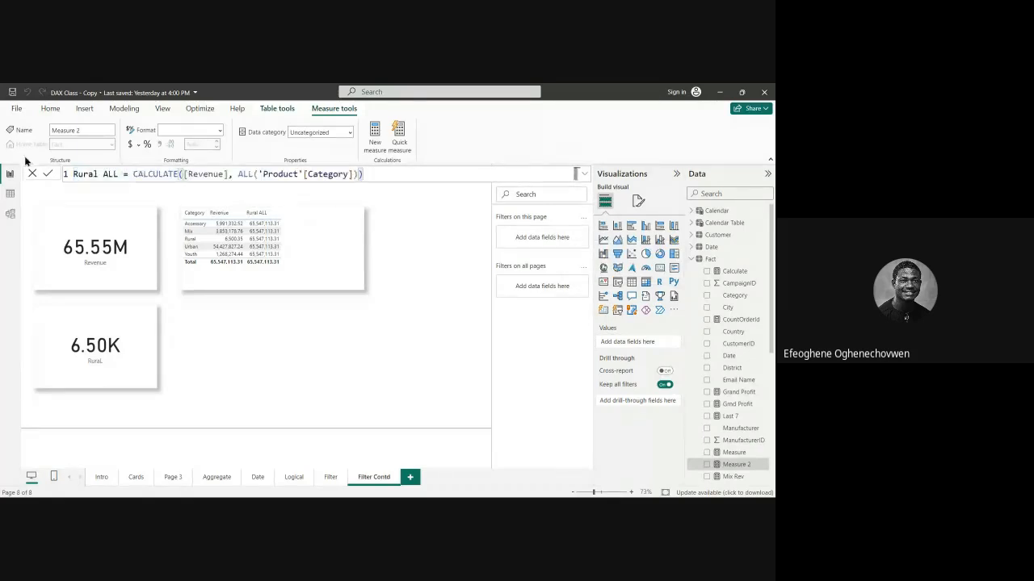
# Step: Change the measure name in the pasted formula from Rural ALL to ALL SELECTED
pyautogui.click(101, 174)
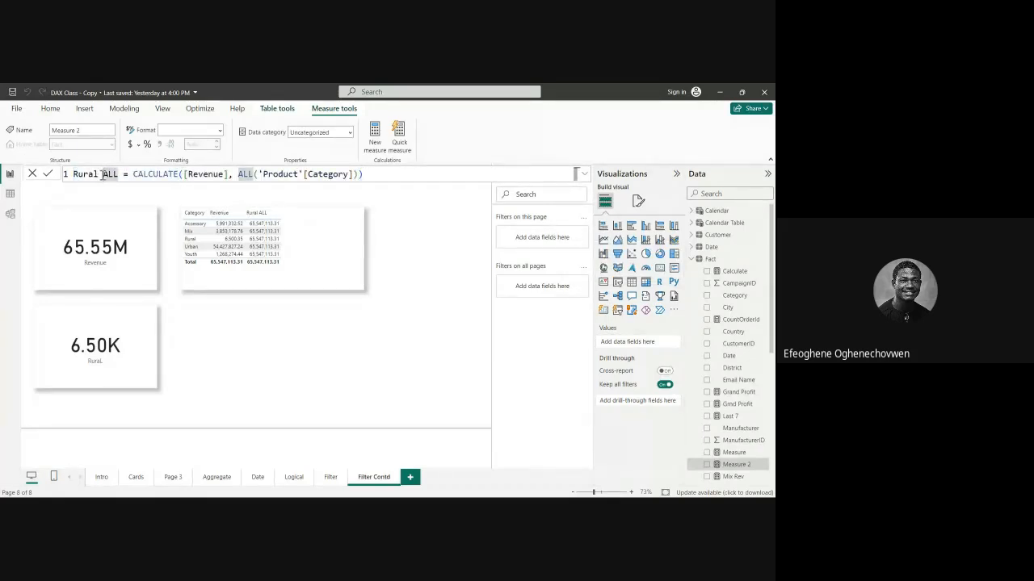
pyautogui.press('BackSpace')
pyautogui.press('BackSpace')
pyautogui.press('BackSpace')
pyautogui.press('BackSpace')
pyautogui.press('BackSpace')
pyautogui.press('BackSpace')
pyautogui.press('Right')
pyautogui.press('Right')
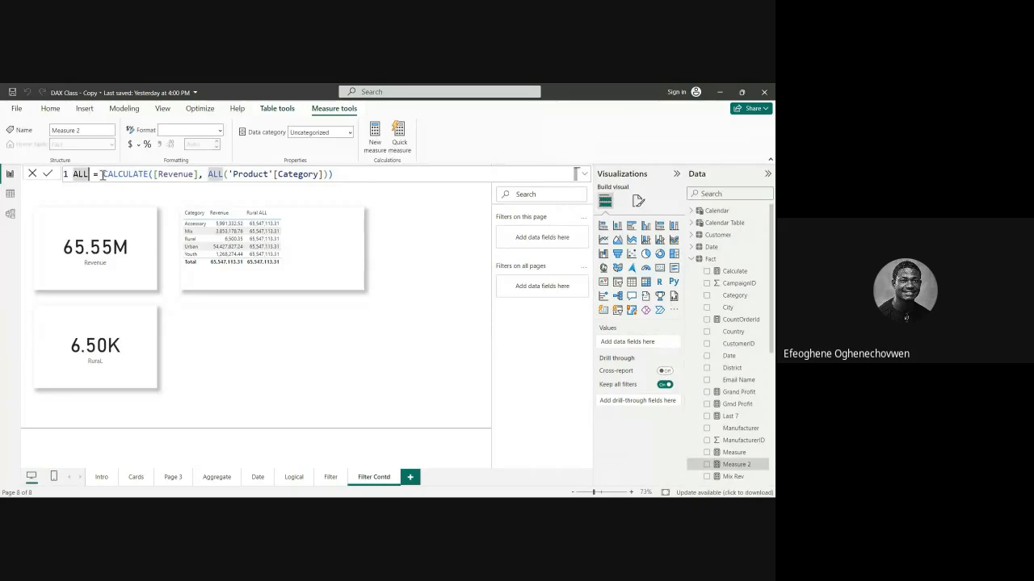
pyautogui.write('SELECTED')
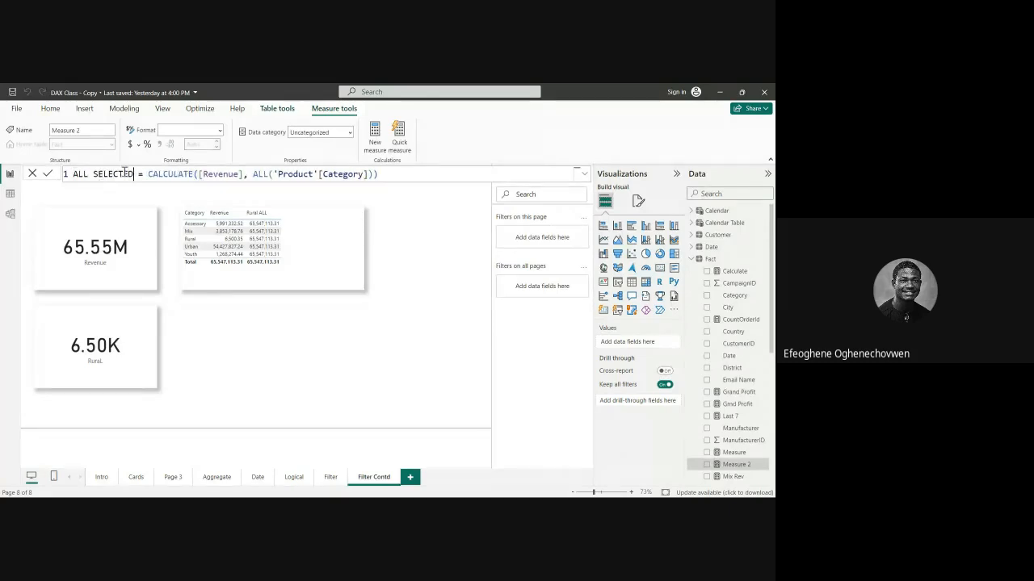
# Step: Replace the ALL('Product'[Category]) filter argument in the ALL SELECTED formula with the ALLSELECTED function
pyautogui.doubleClick(268, 174)
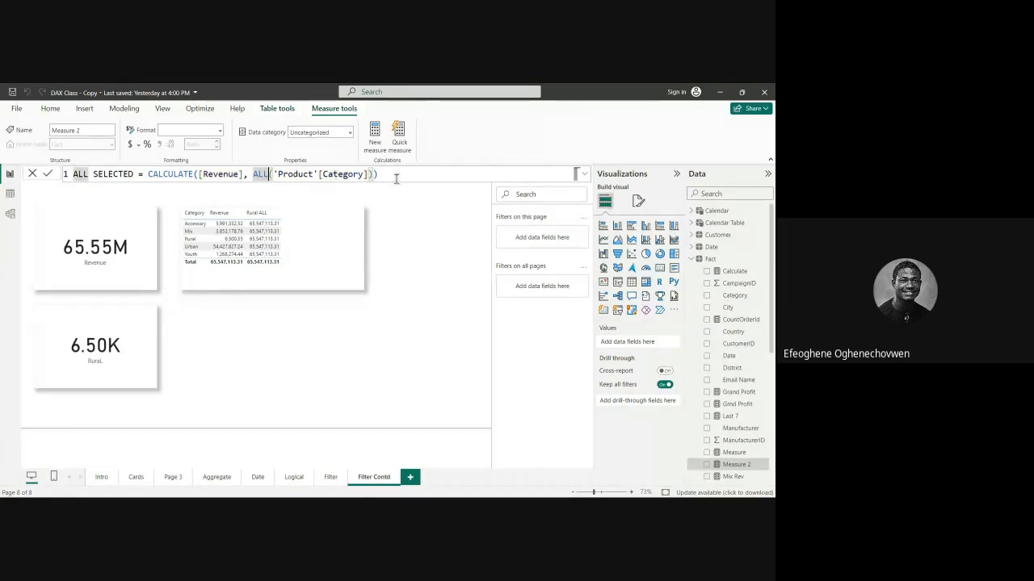
pyautogui.click(397, 177)
pyautogui.keyDown('shift'); pyautogui.click(253, 176); pyautogui.keyUp('shift')
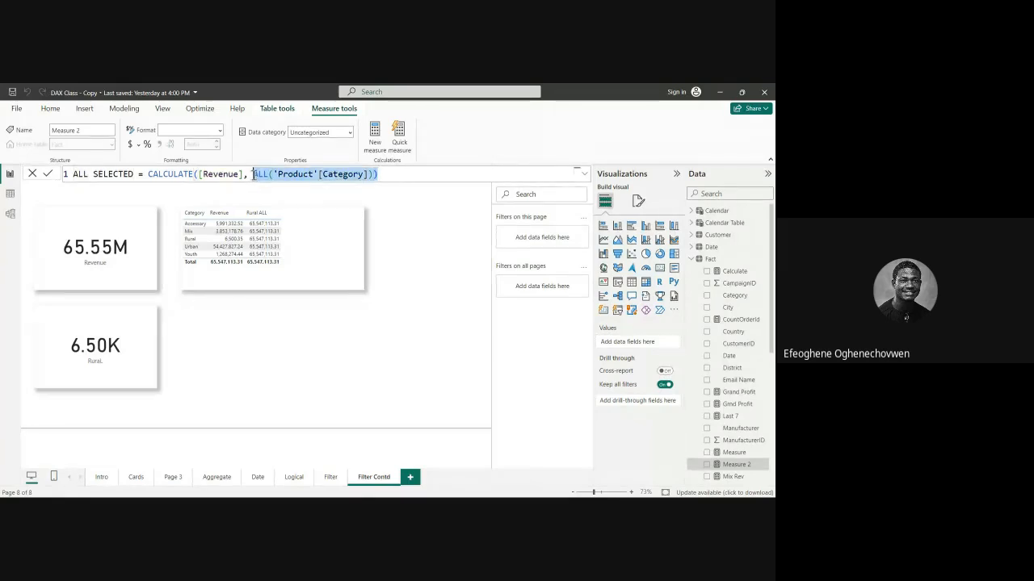
pyautogui.press('BackSpace')
pyautogui.write('ALL')
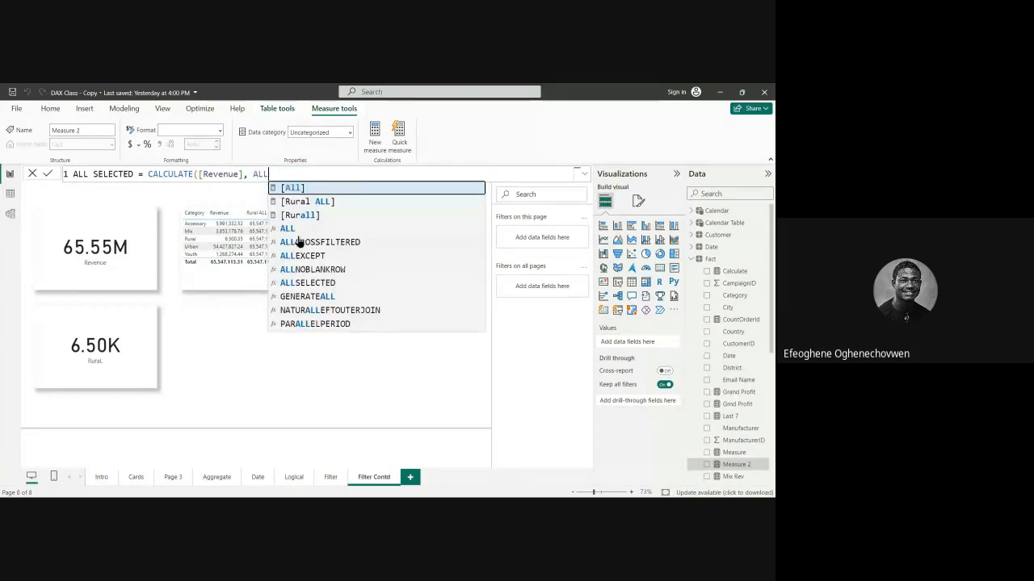
pyautogui.write('S')
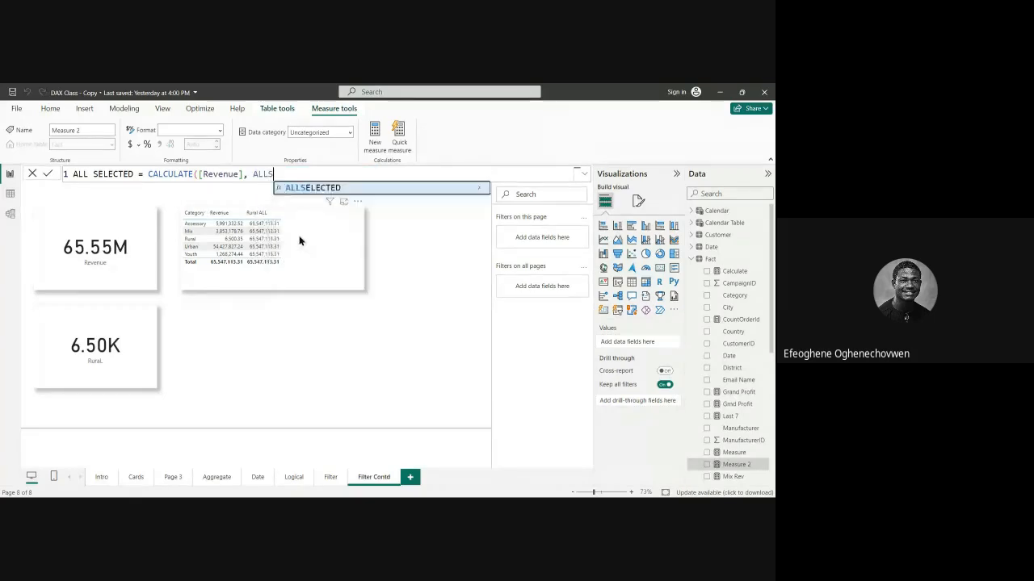
pyautogui.click(301, 193)
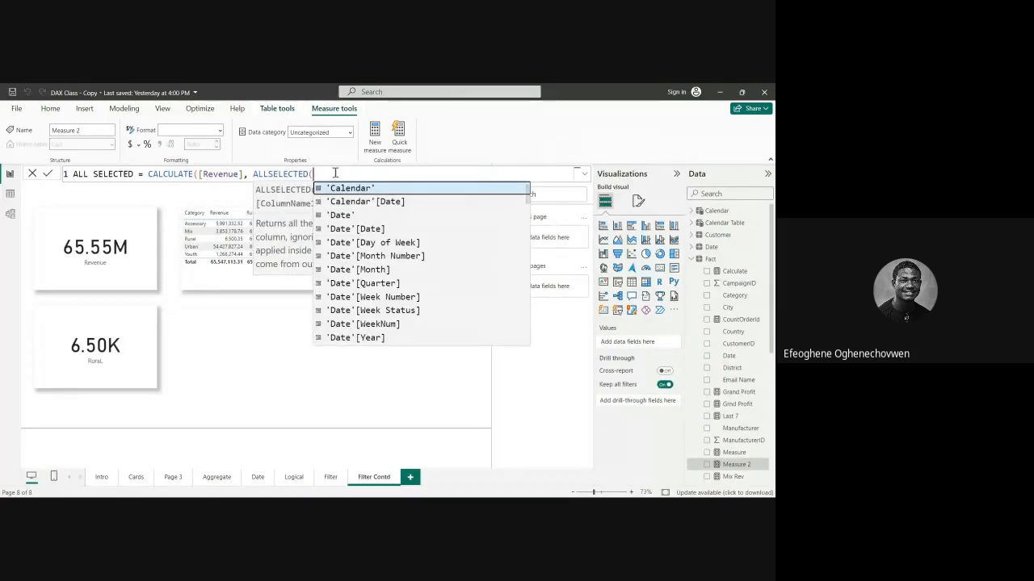
# Step: Give ALLSELECTED the 'Product'[Category] column as its argument, close both parentheses and commit the measure
pyautogui.write('PRO')
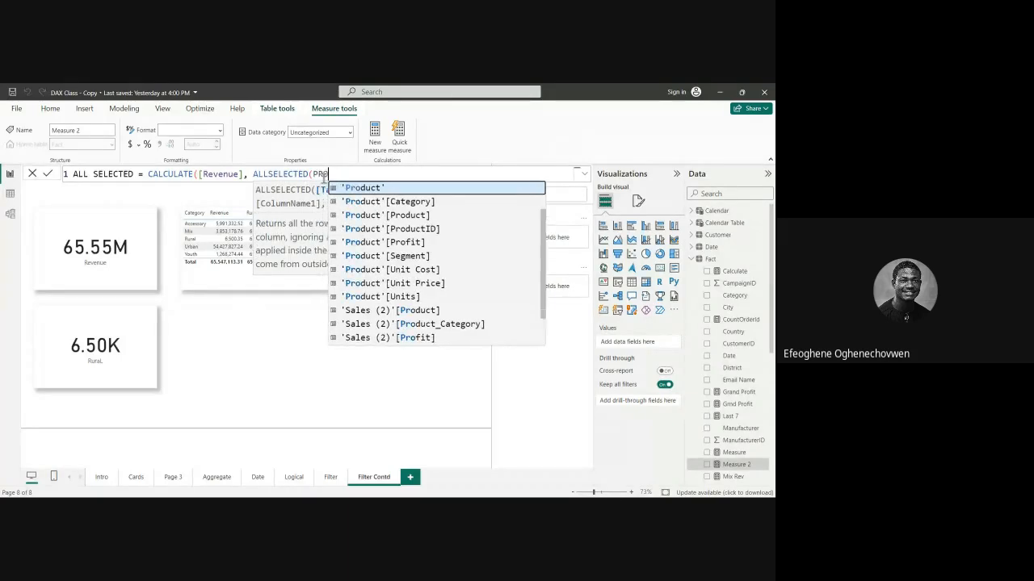
pyautogui.click(374, 215)
pyautogui.press('BackSpace')
pyautogui.press('BackSpace')
pyautogui.press('BackSpace')
pyautogui.press('BackSpace')
pyautogui.press('BackSpace')
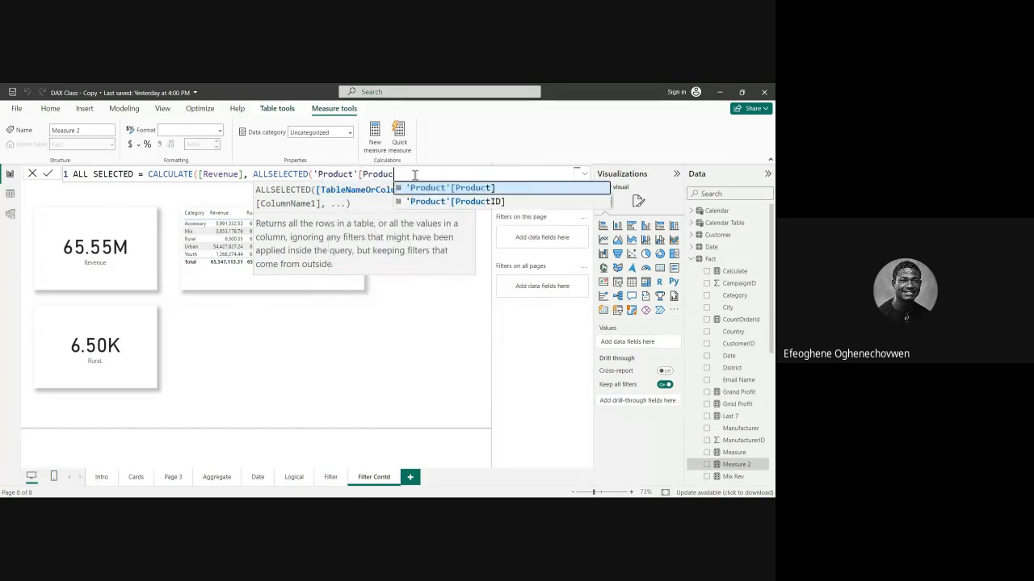
pyautogui.press('BackSpace')
pyautogui.press('BackSpace')
pyautogui.press('BackSpace')
pyautogui.press('BackSpace')
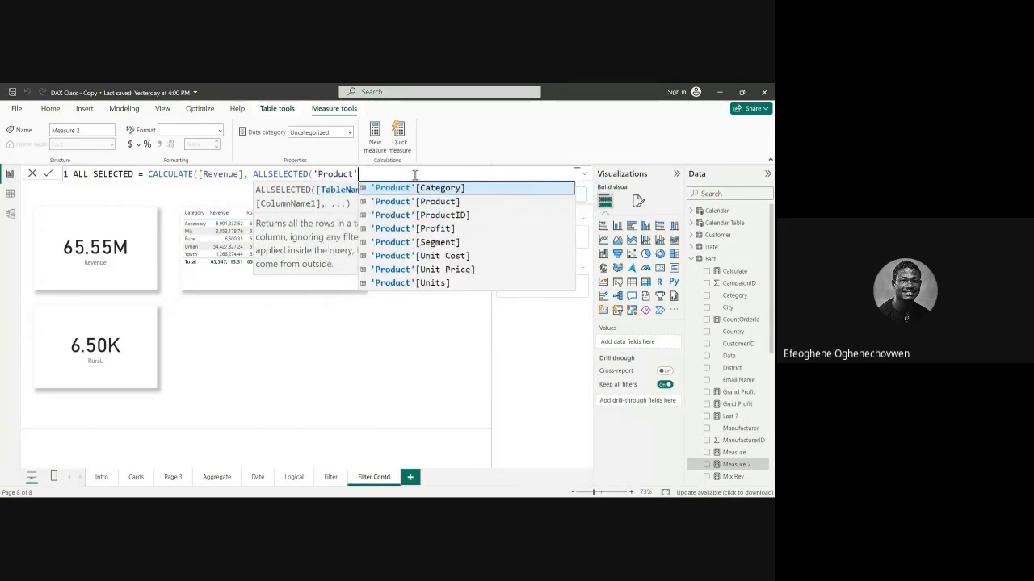
pyautogui.press('Tab')
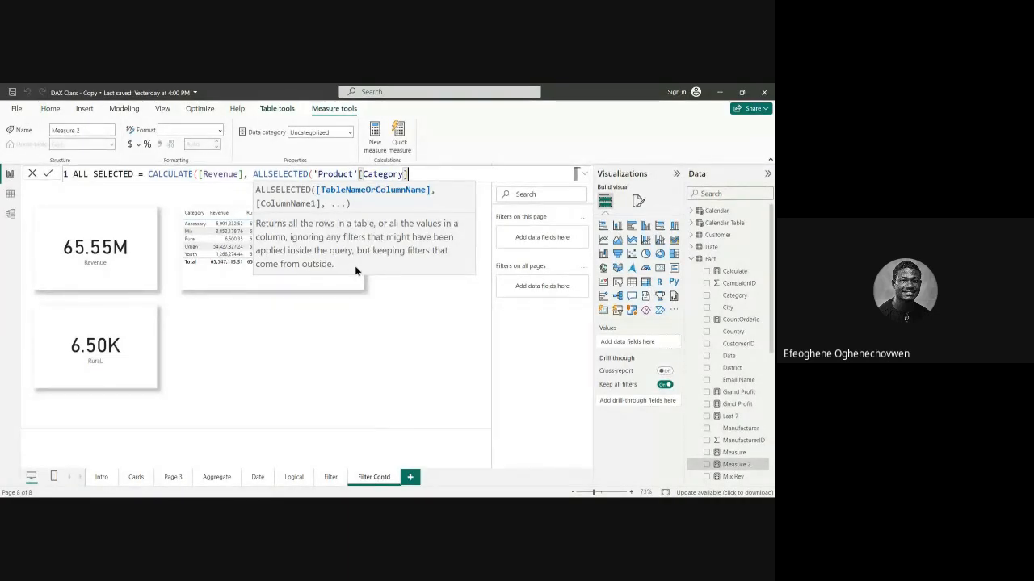
pyautogui.write(')')
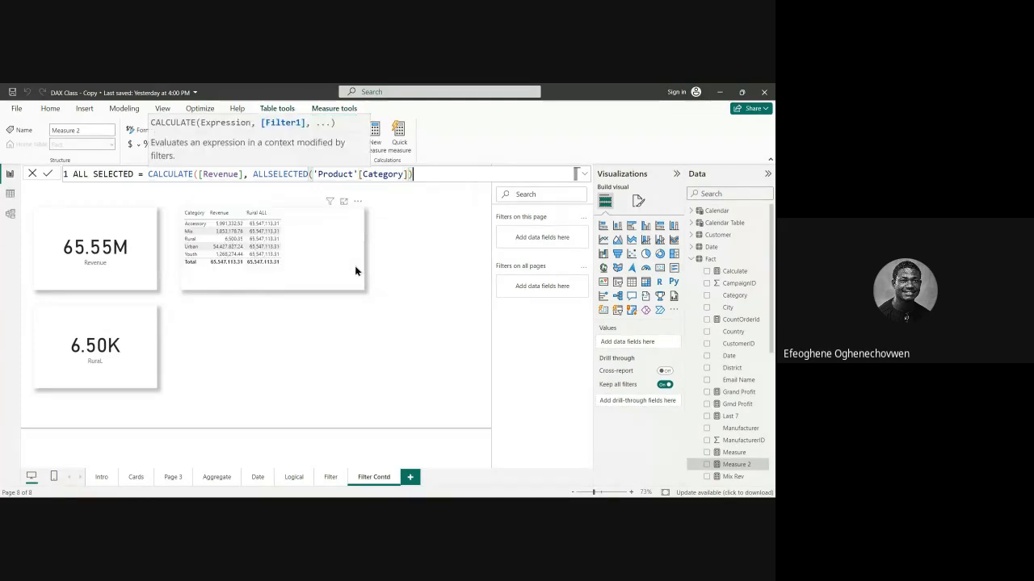
pyautogui.write(')')
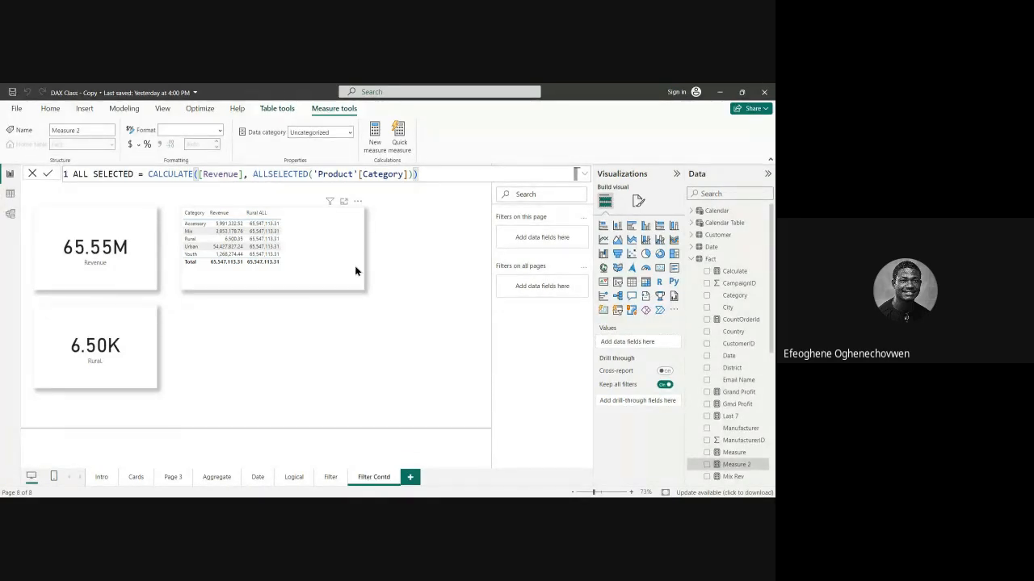
pyautogui.press('Return')
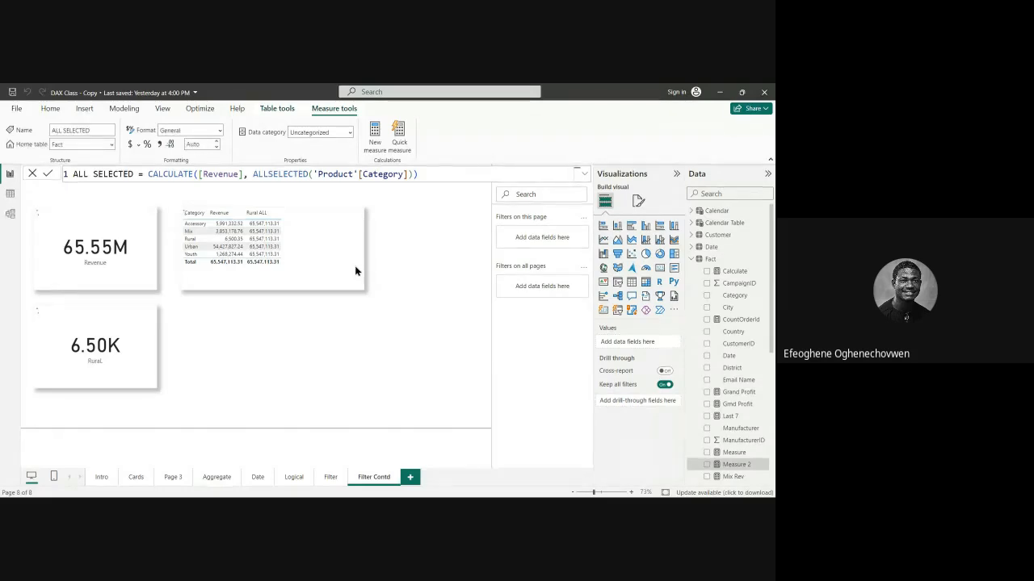
# Step: Add the ALL SELECTED measure as a column to the category revenue table and widen the visual slightly
pyautogui.click(331, 260)
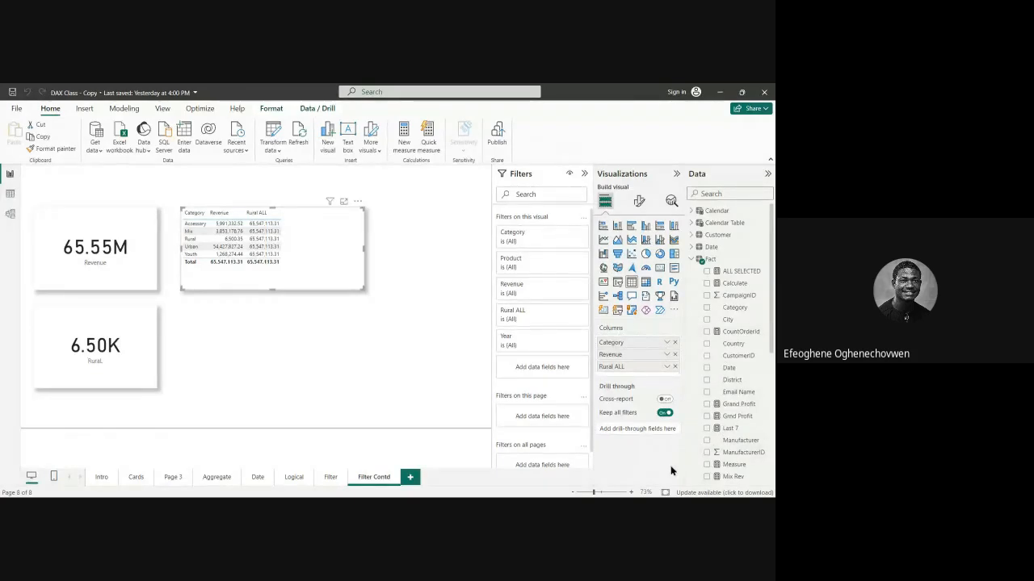
pyautogui.click(442, 457)
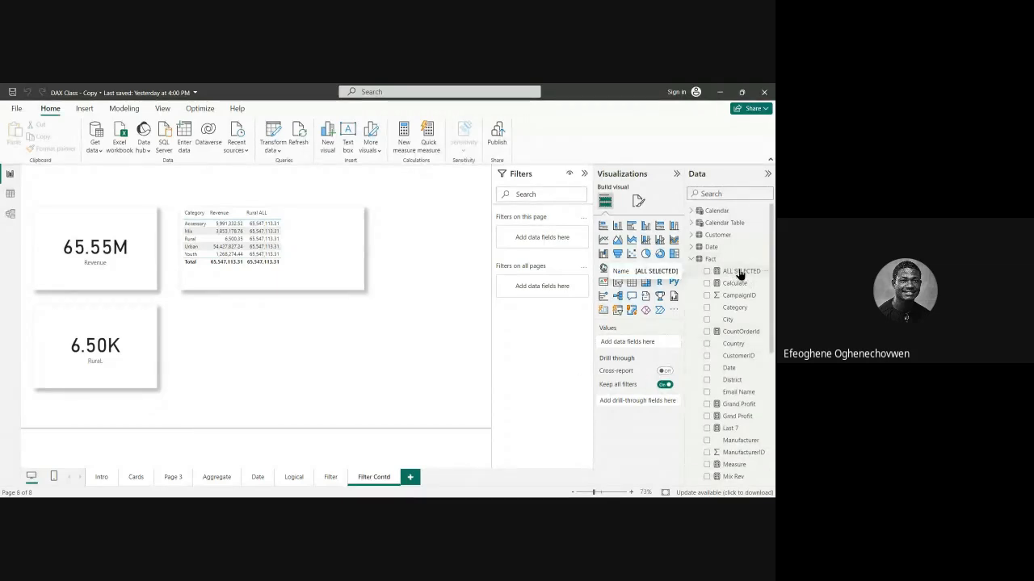
pyautogui.moveTo(739, 275); pyautogui.dragTo(357, 259)
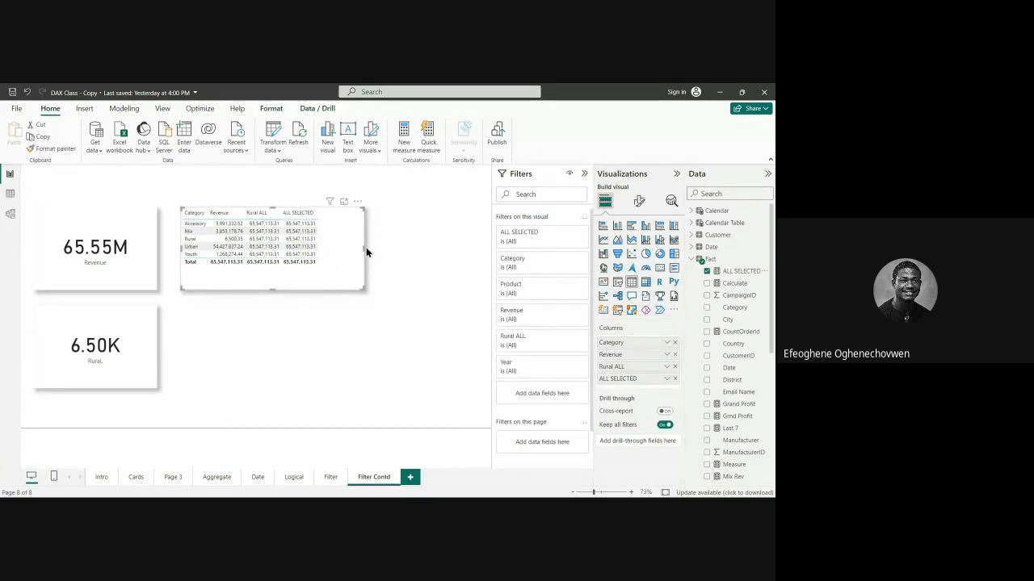
pyautogui.moveTo(364, 247); pyautogui.dragTo(368, 249)
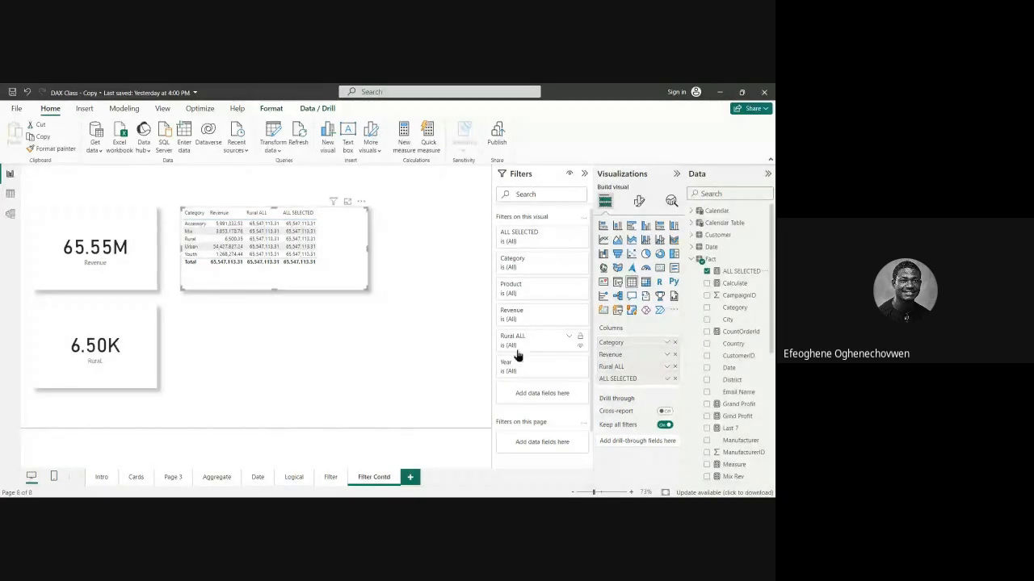
# Step: Filter the category revenue table to the year 2011 only
pyautogui.click(557, 363)
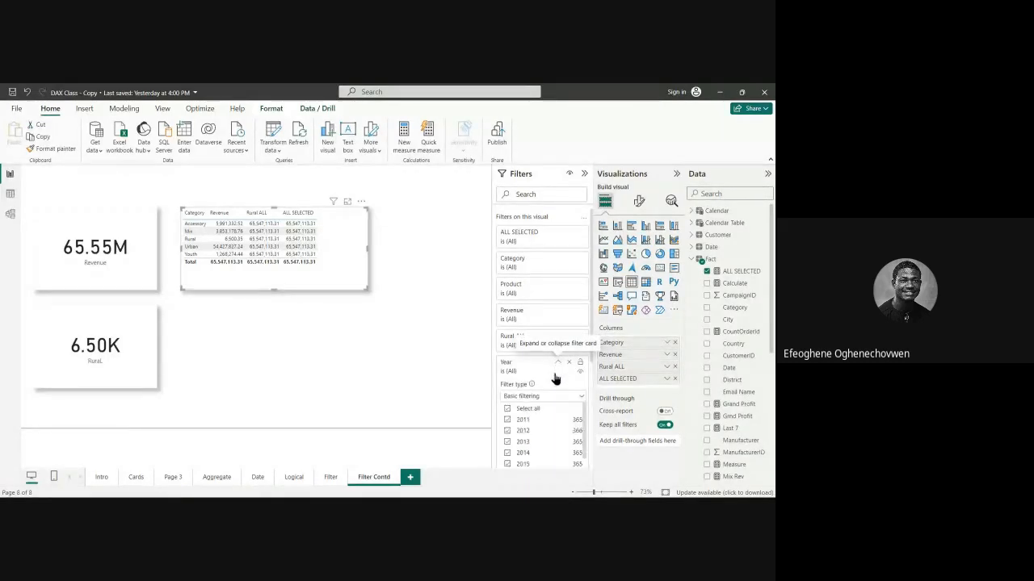
pyautogui.scroll(-2, 556, 373)
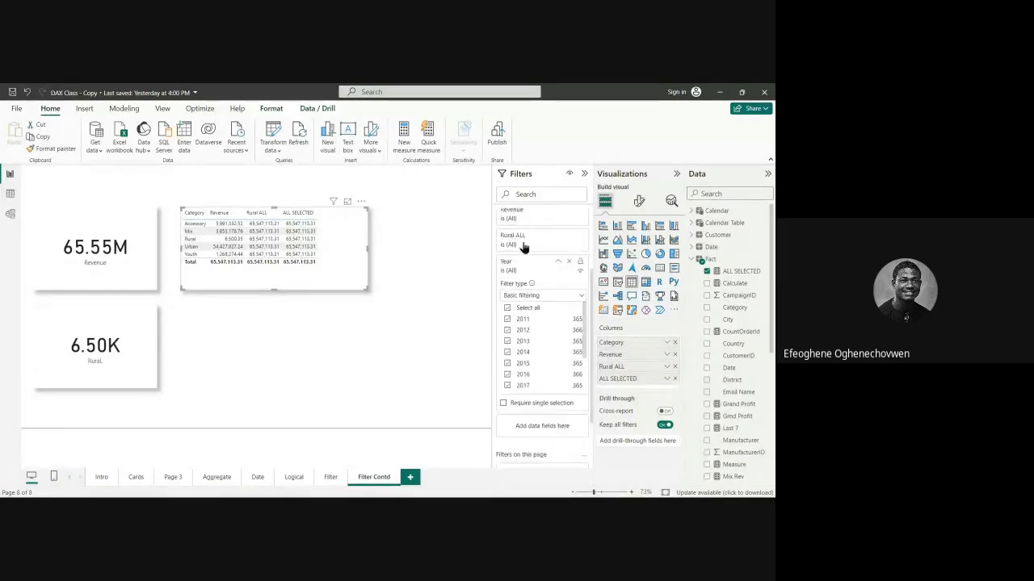
pyautogui.click(506, 310)
pyautogui.click(507, 320)
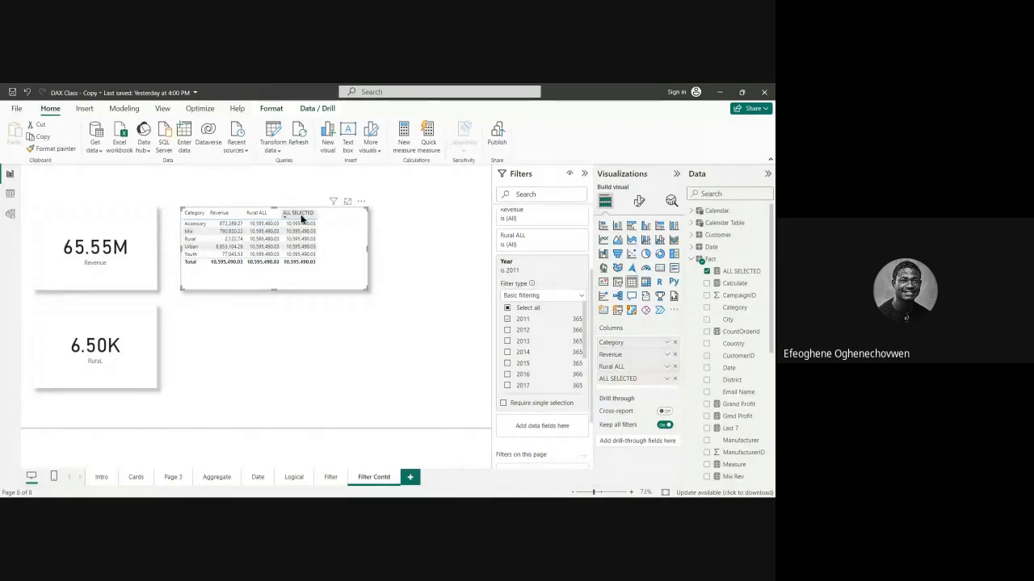
# Step: Test the table's Year filter with 2012 and 2013 added to the selection, and return it to 2011 only
pyautogui.click(507, 330)
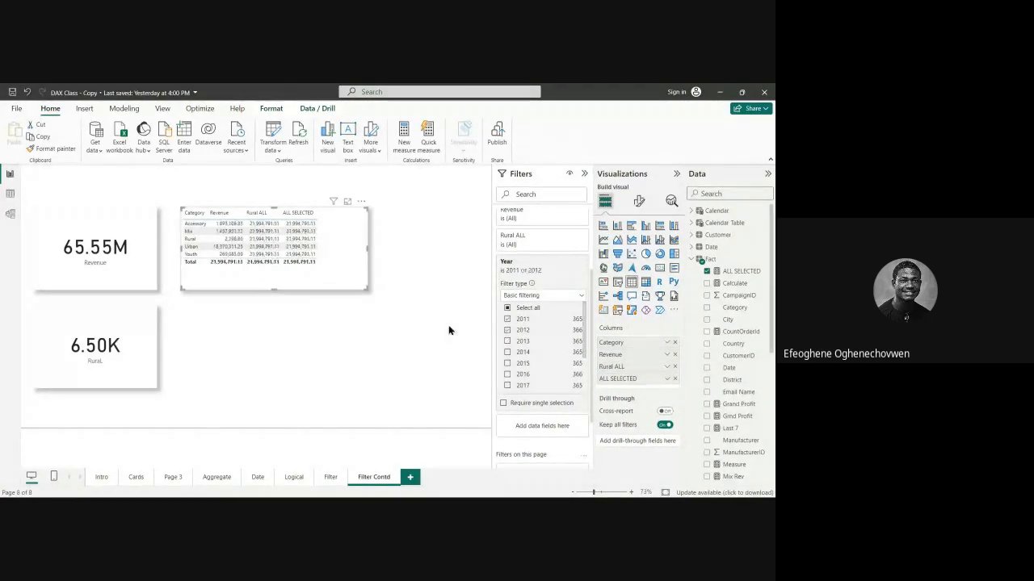
pyautogui.click(506, 330)
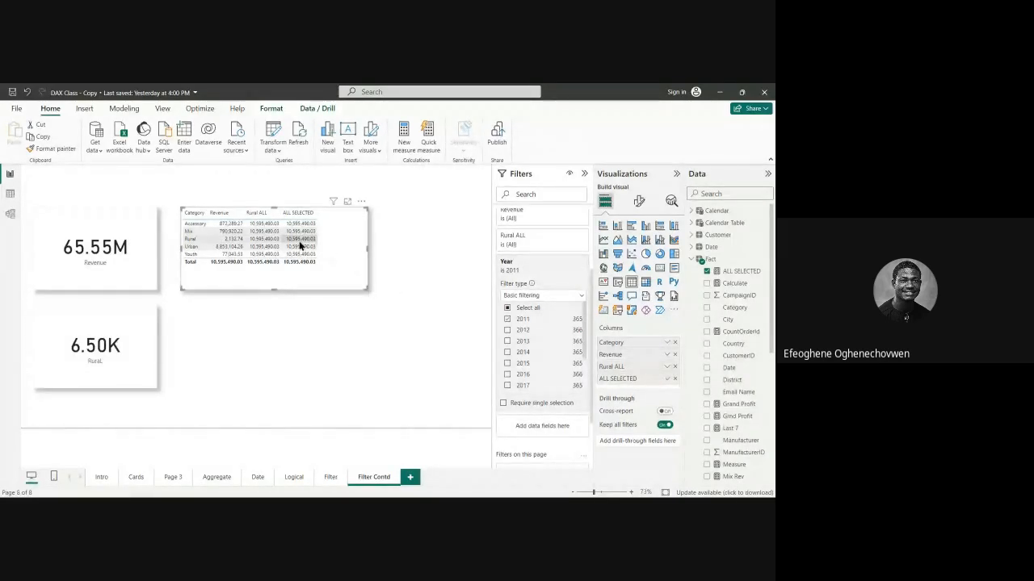
pyautogui.click(507, 330)
pyautogui.click(508, 342)
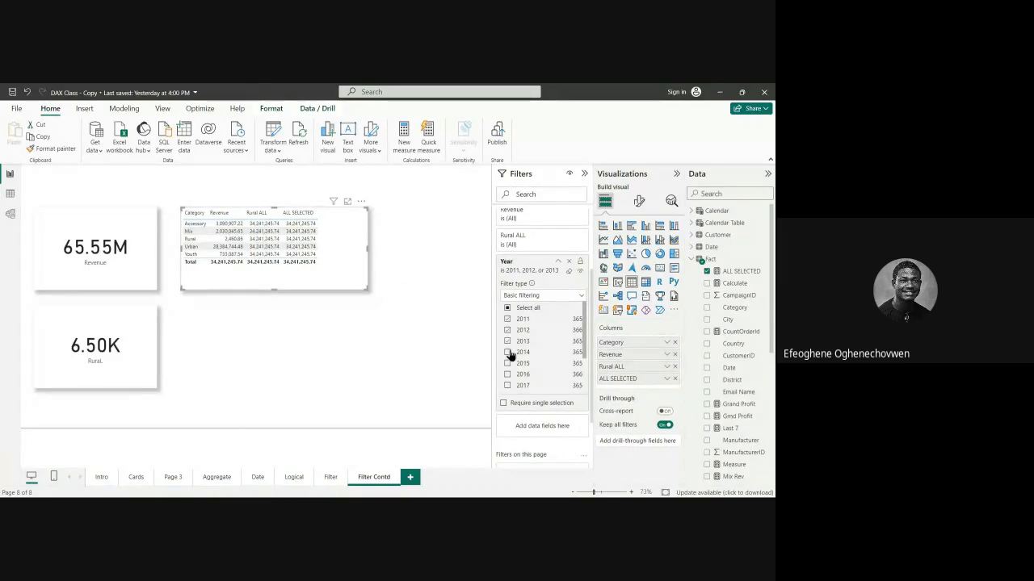
pyautogui.click(508, 309)
pyautogui.click(507, 310)
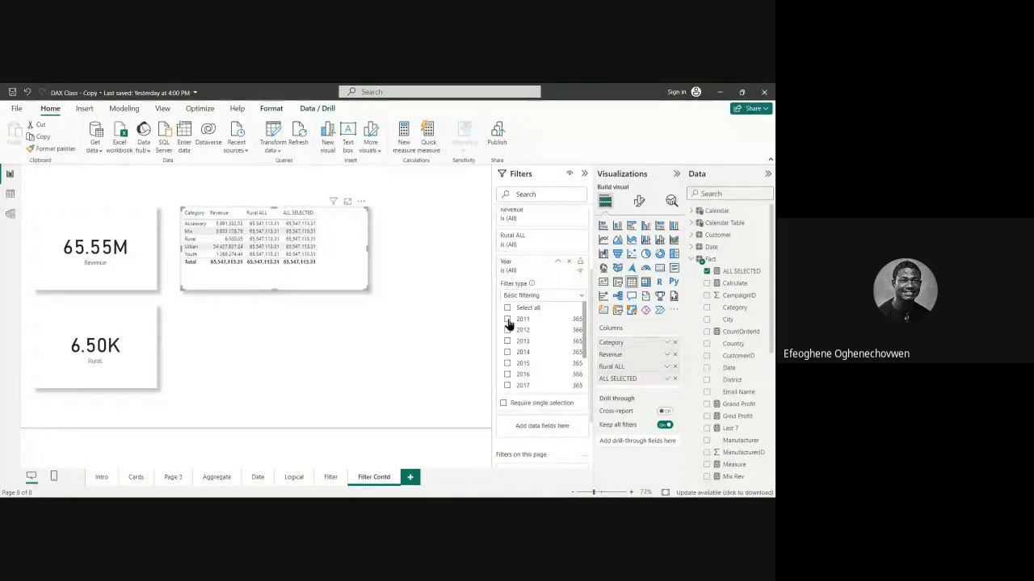
pyautogui.click(507, 319)
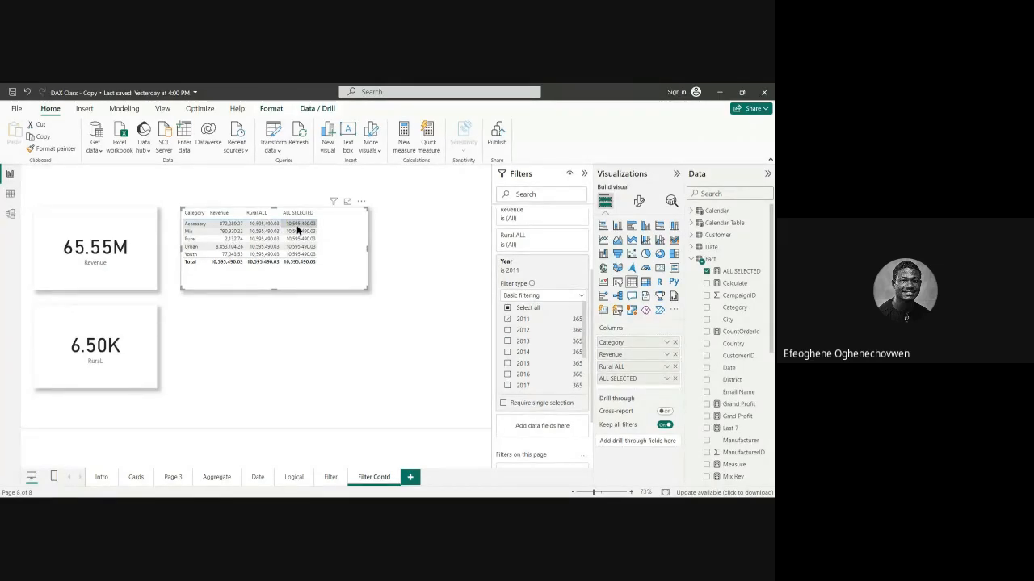
# Step: Add the Region field from the Geography table as a visual-level filter on the category revenue table, collapsing the Year filter
pyautogui.scroll(3, 531, 329)
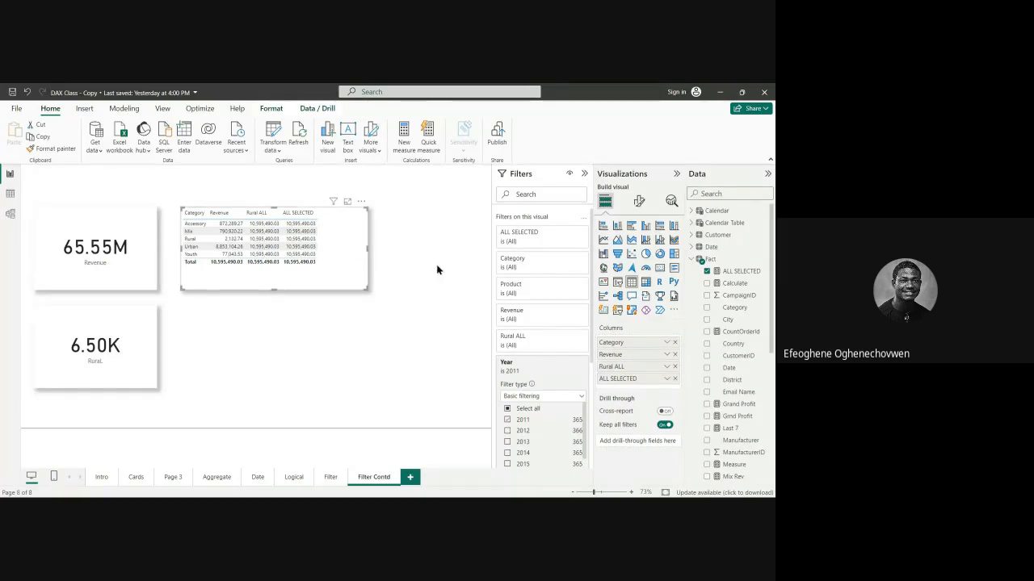
pyautogui.scroll(-3, 549, 355)
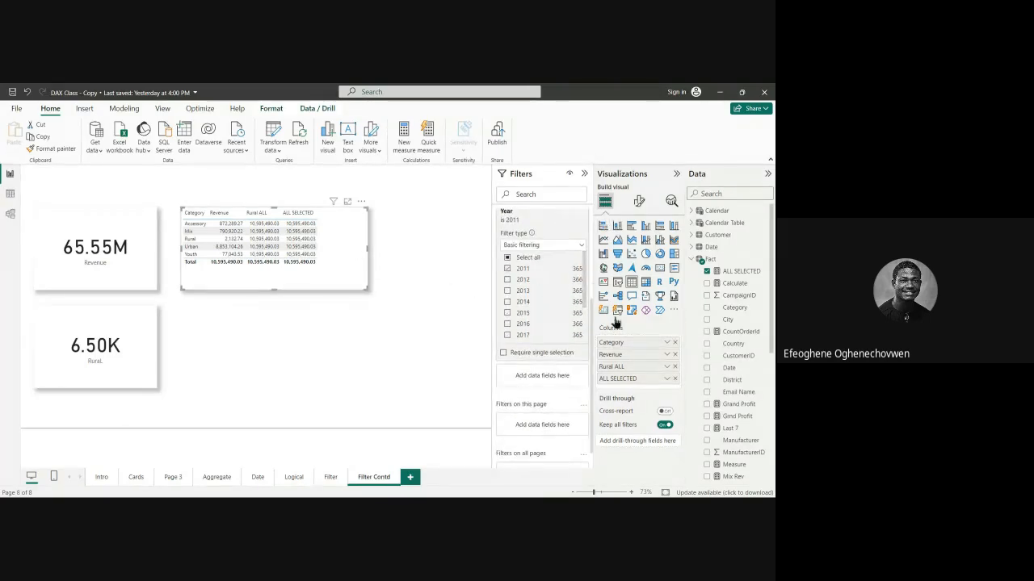
pyautogui.click(693, 259)
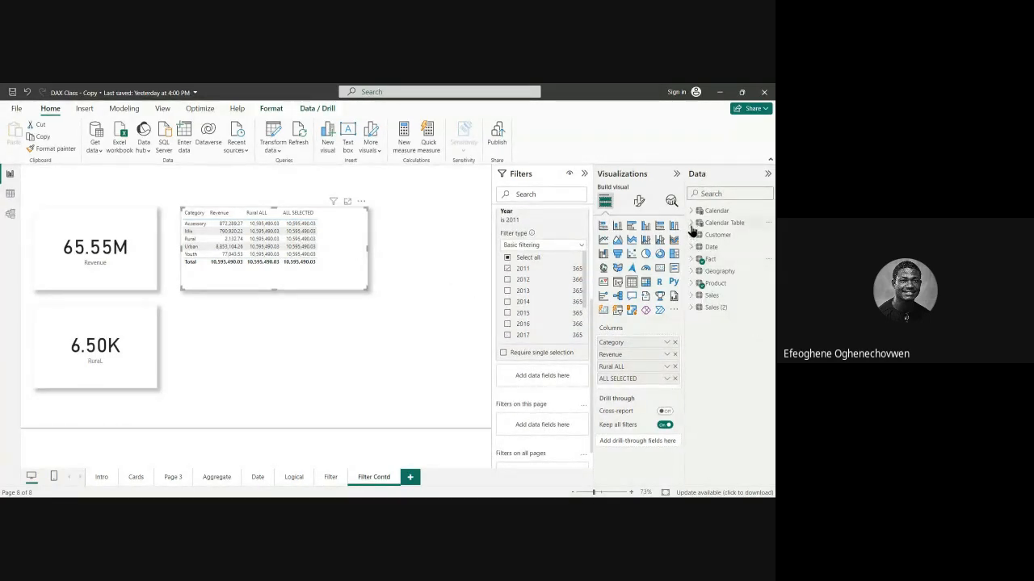
pyautogui.click(693, 271)
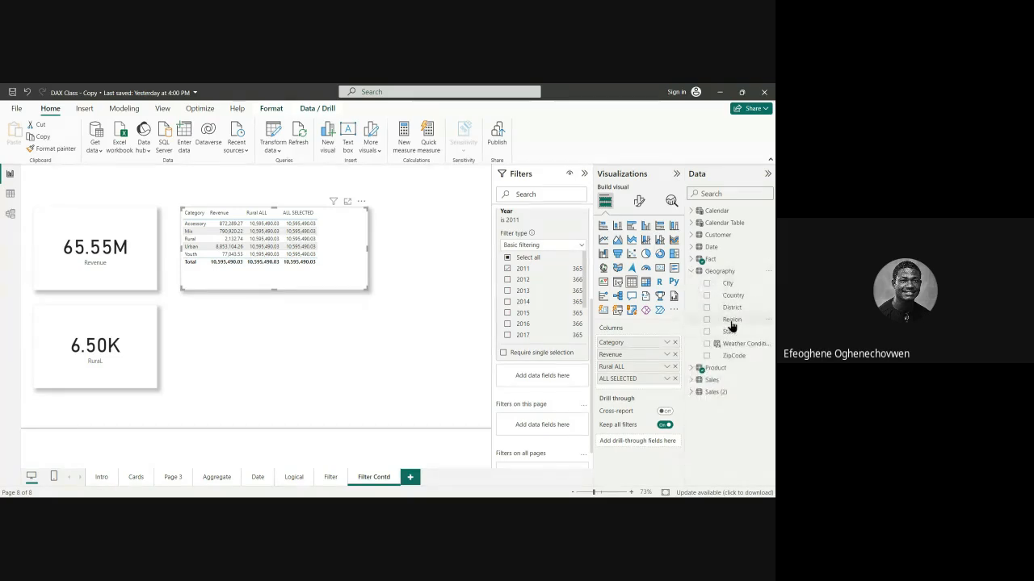
pyautogui.moveTo(589, 388); pyautogui.dragTo(554, 381)
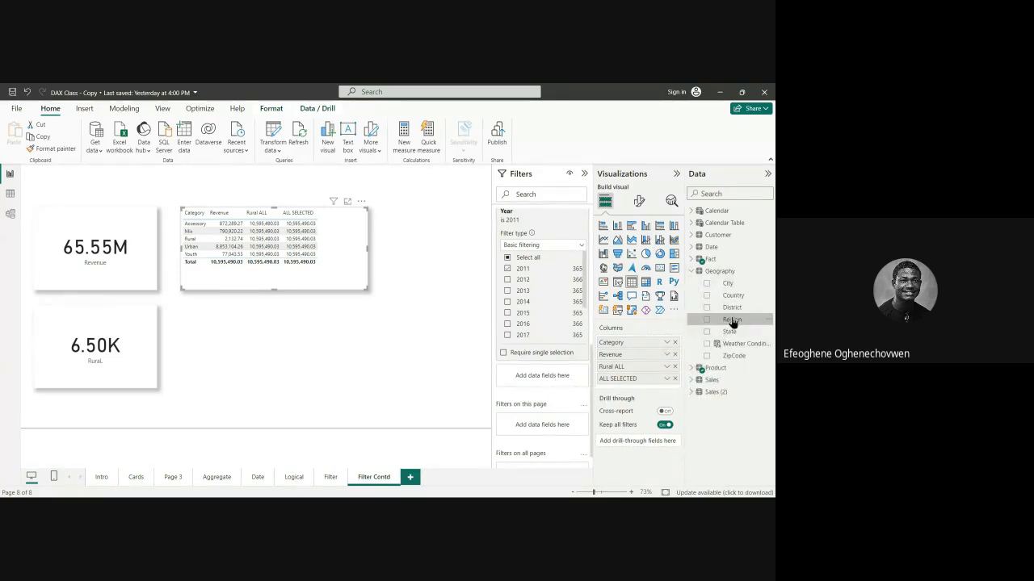
pyautogui.moveTo(736, 323); pyautogui.dragTo(549, 376)
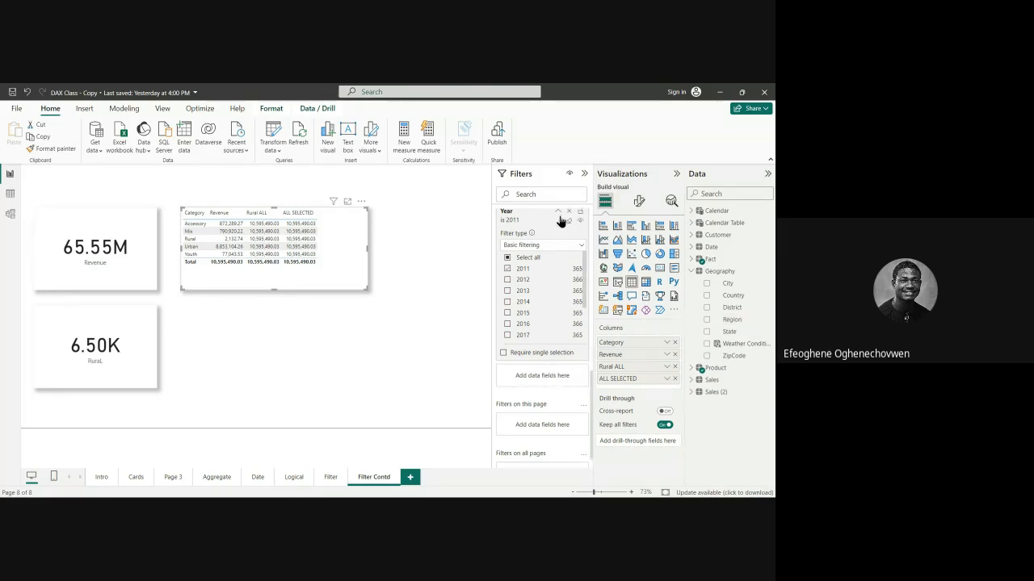
pyautogui.click(557, 212)
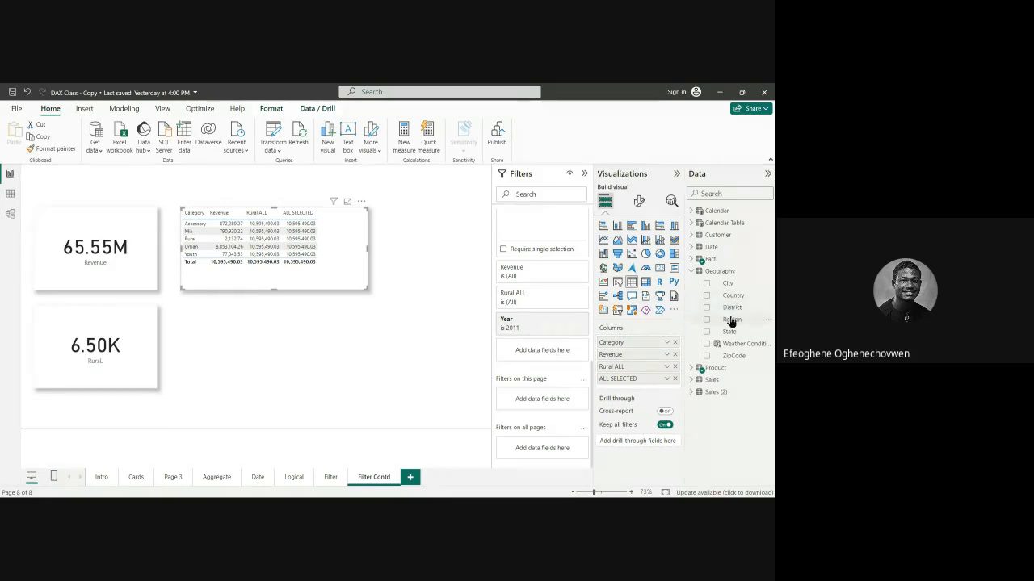
pyautogui.moveTo(731, 323); pyautogui.dragTo(547, 357)
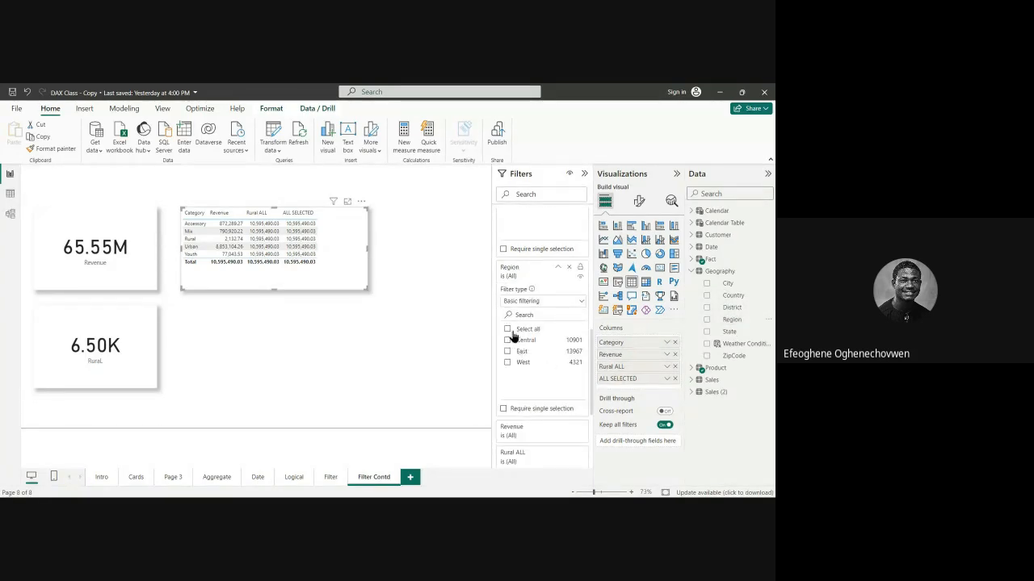
# Step: Select the Central, East and West regions one after another in the table's Region filter
pyautogui.click(508, 340)
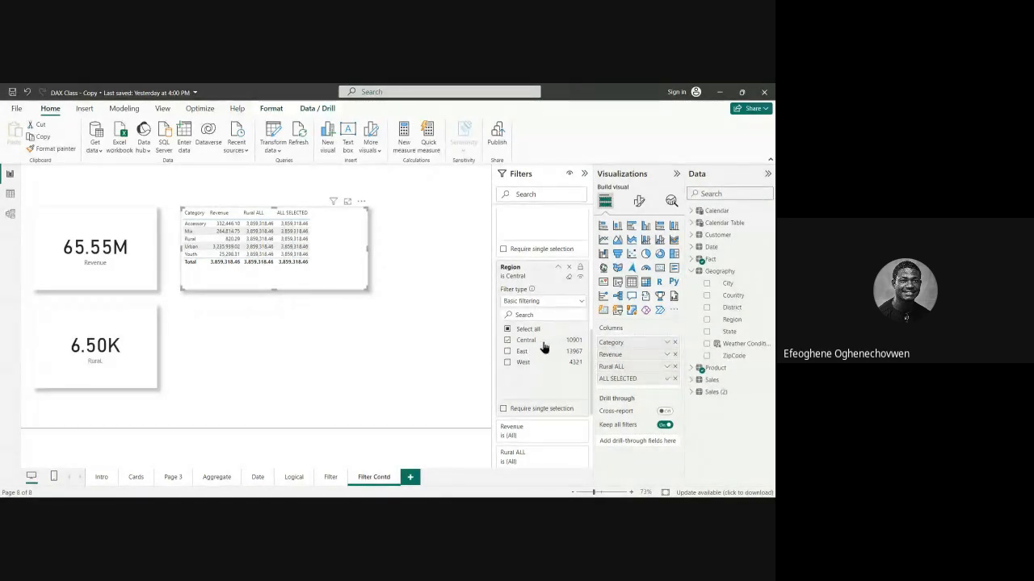
pyautogui.click(508, 352)
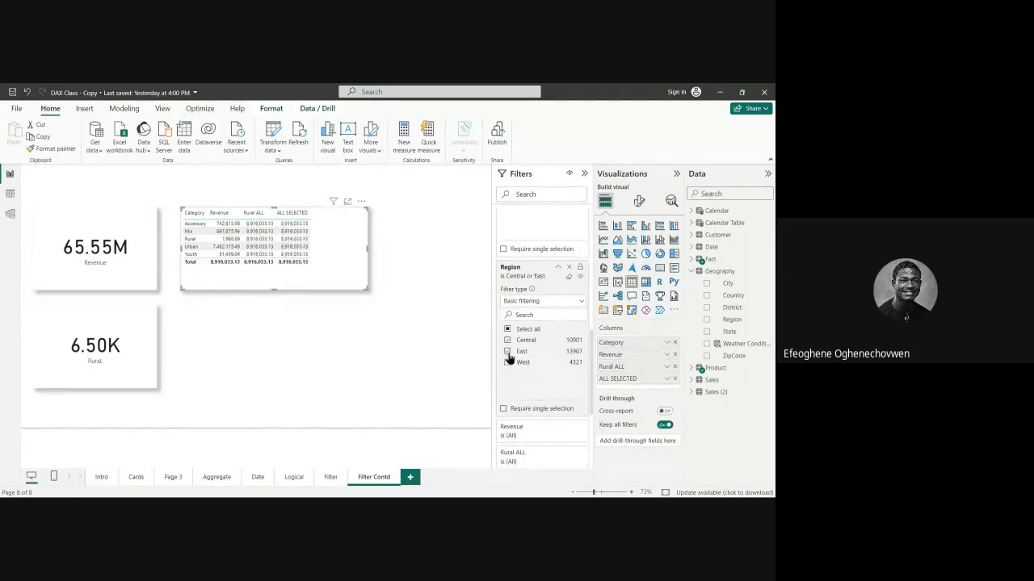
pyautogui.click(508, 362)
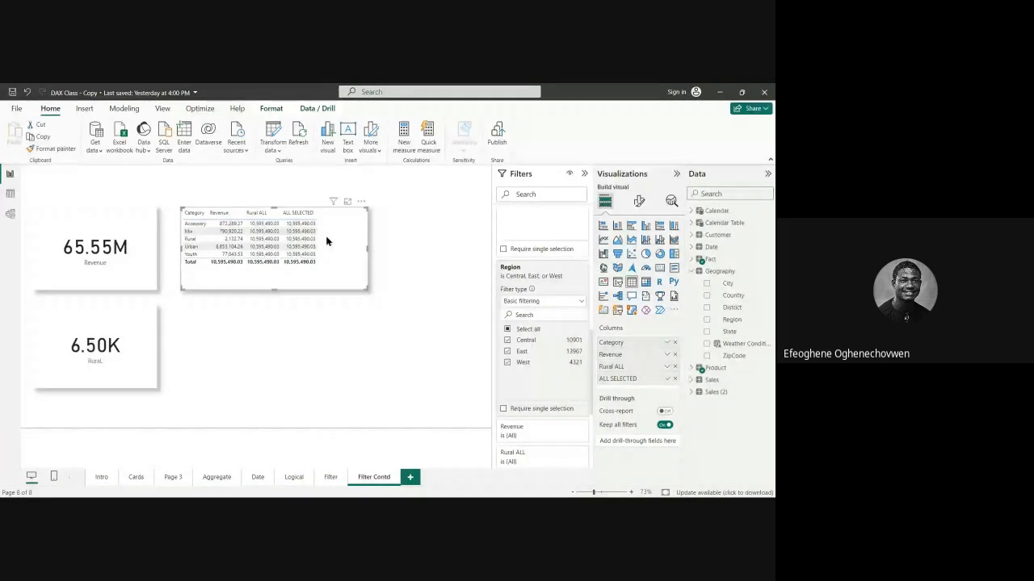
# Step: Add the RuraL measure from the Fact table as another column in the category revenue table
pyautogui.click(693, 259)
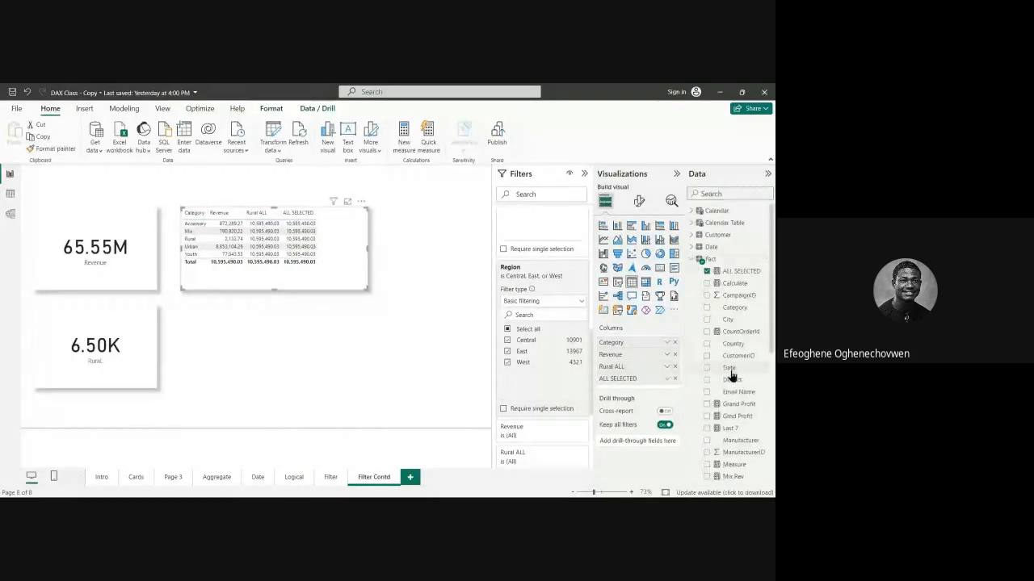
pyautogui.scroll(-5, 729, 380)
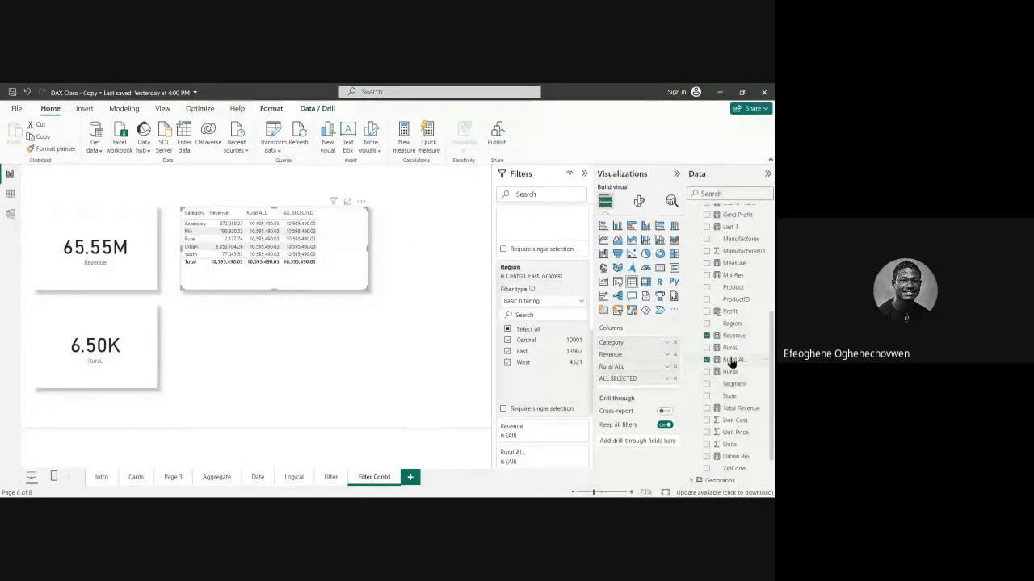
pyautogui.scroll(-2, 734, 378)
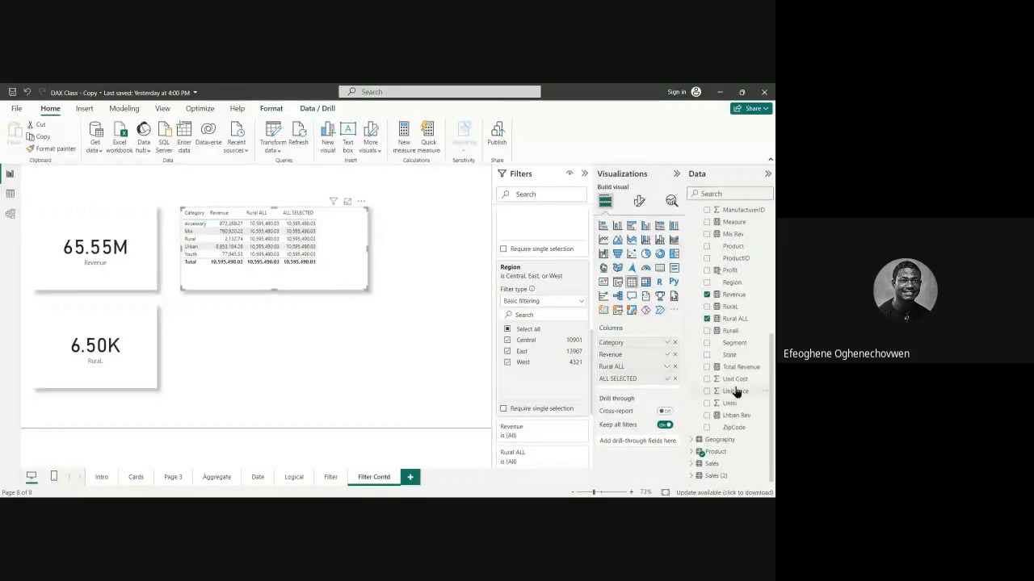
pyautogui.scroll(2, 734, 379)
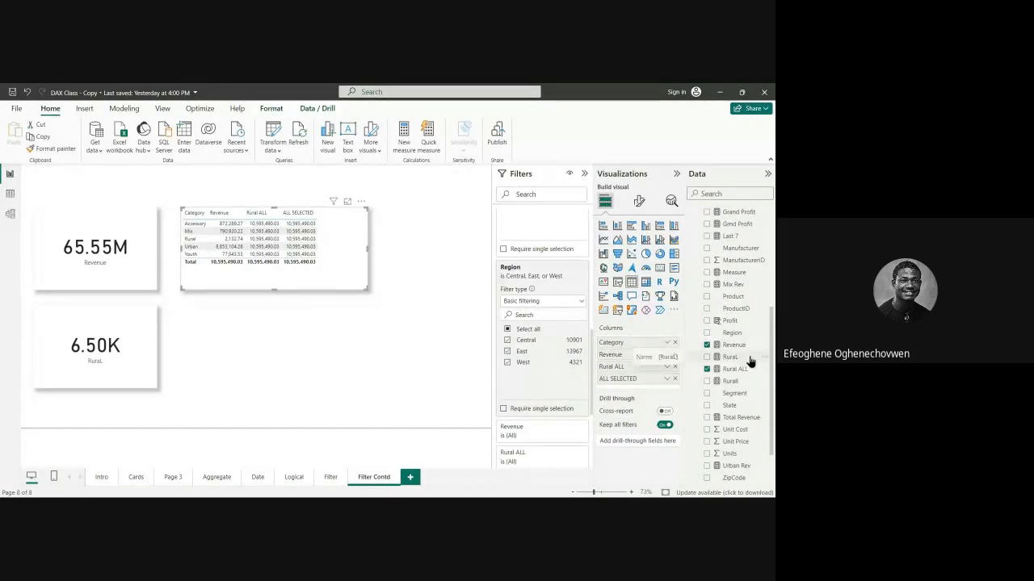
pyautogui.moveTo(749, 361); pyautogui.dragTo(377, 250)
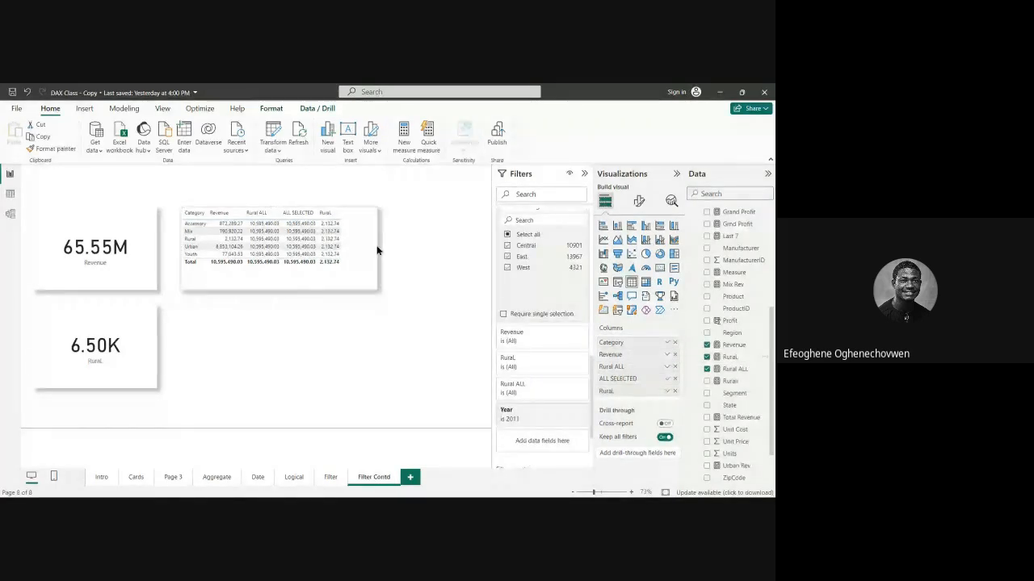
# Step: Open the RuraL measure's formula and copy all of it
pyautogui.click(744, 360)
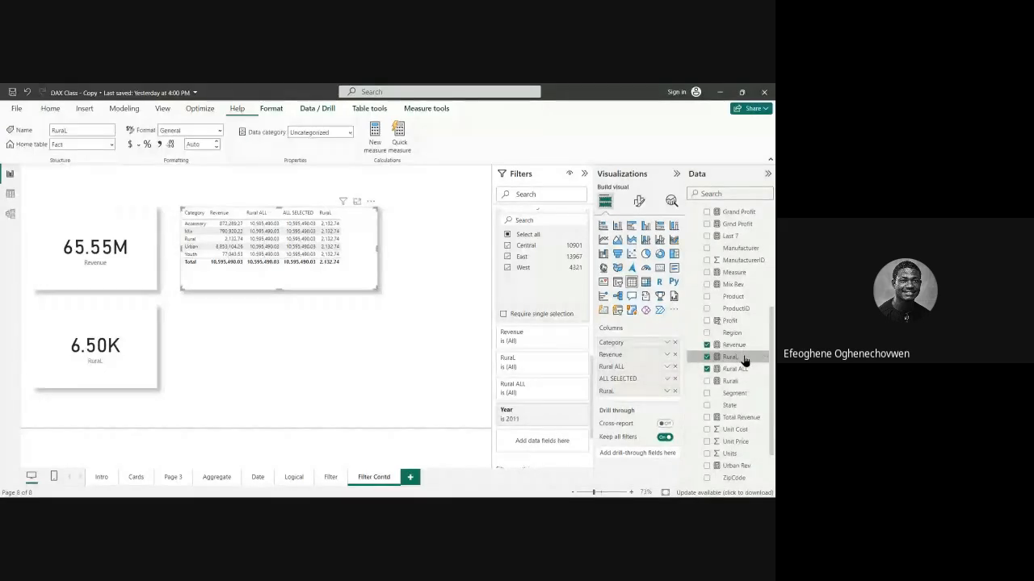
pyautogui.doubleClick(745, 360)
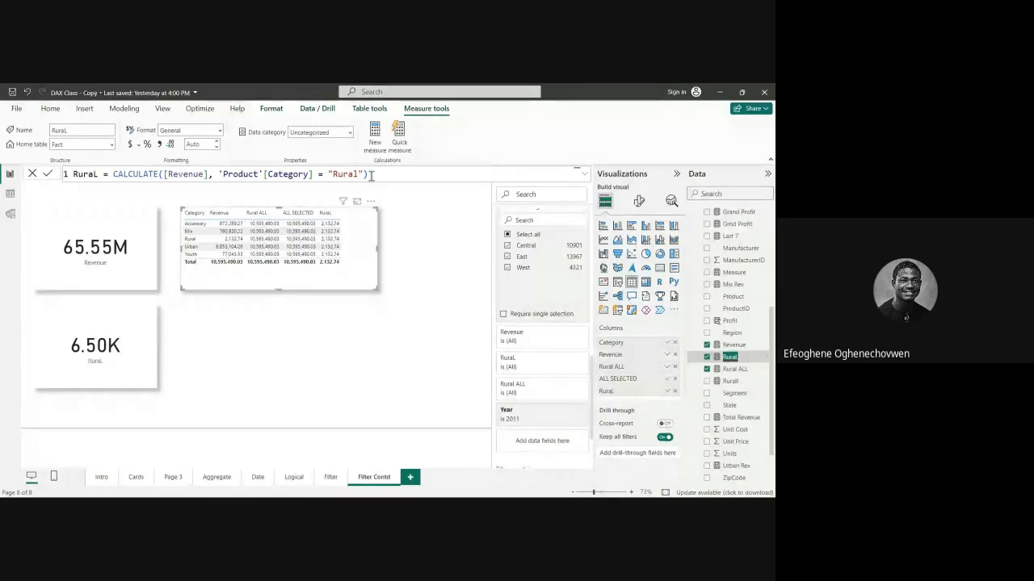
pyautogui.moveTo(368, 175); pyautogui.dragTo(69, 175)
pyautogui.hotkey('ctrl', 'c')
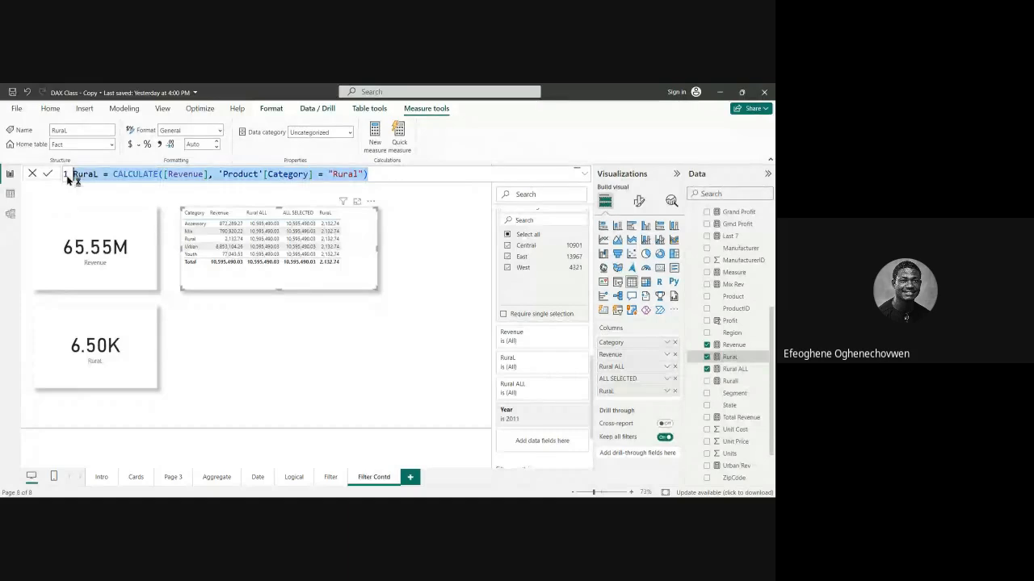
# Step: Create a new measure in the Fact table from the copied formula and name it RuraL KeepFilter
pyautogui.click(482, 296)
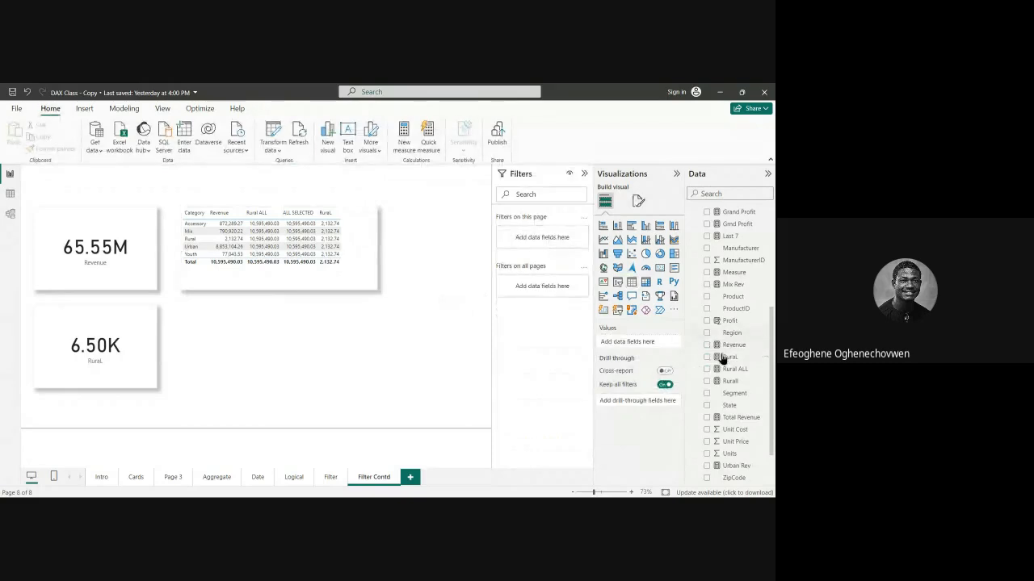
pyautogui.scroll(3, 725, 307)
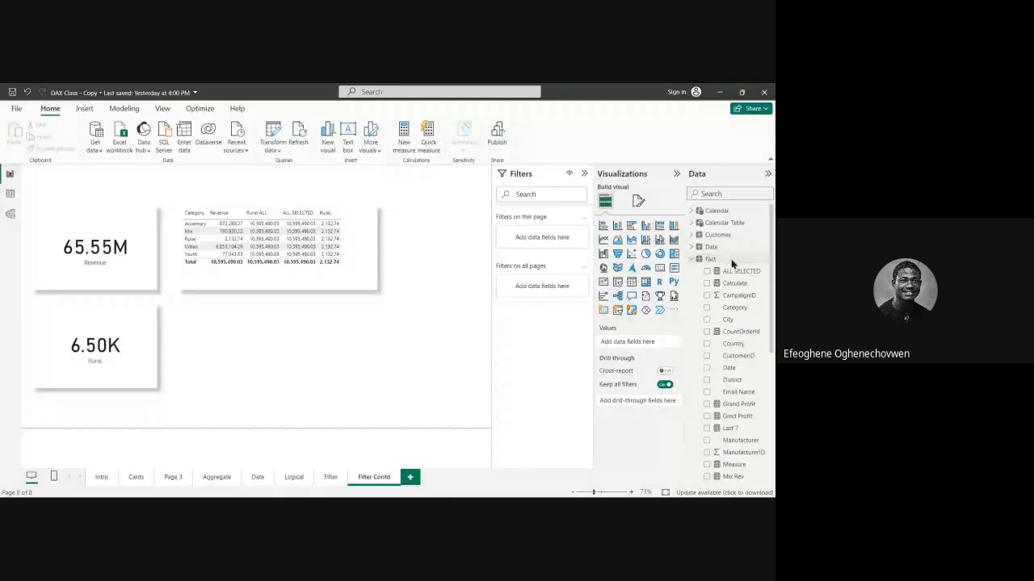
pyautogui.click(404, 137)
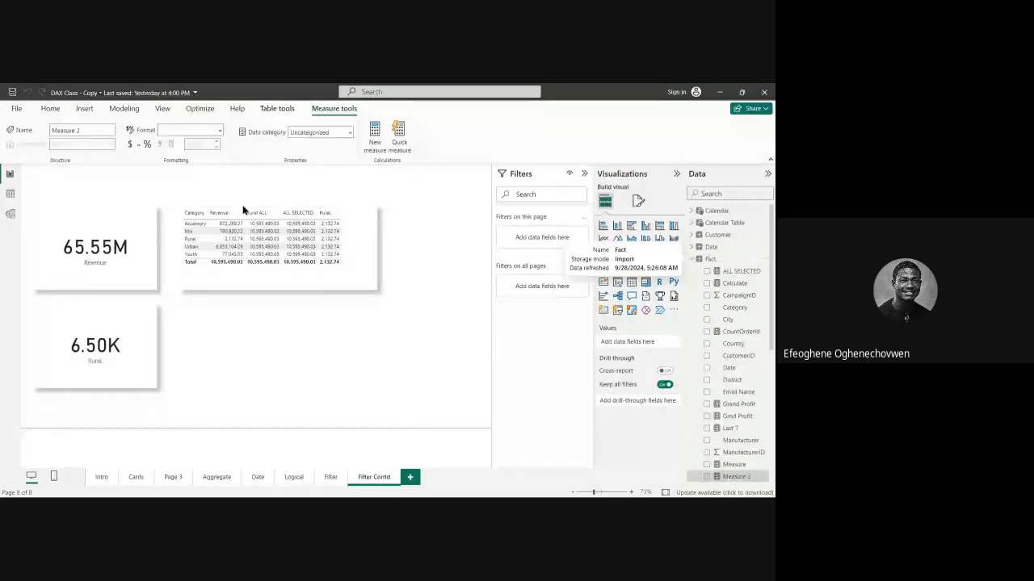
pyautogui.hotkey('ctrl', 'v')
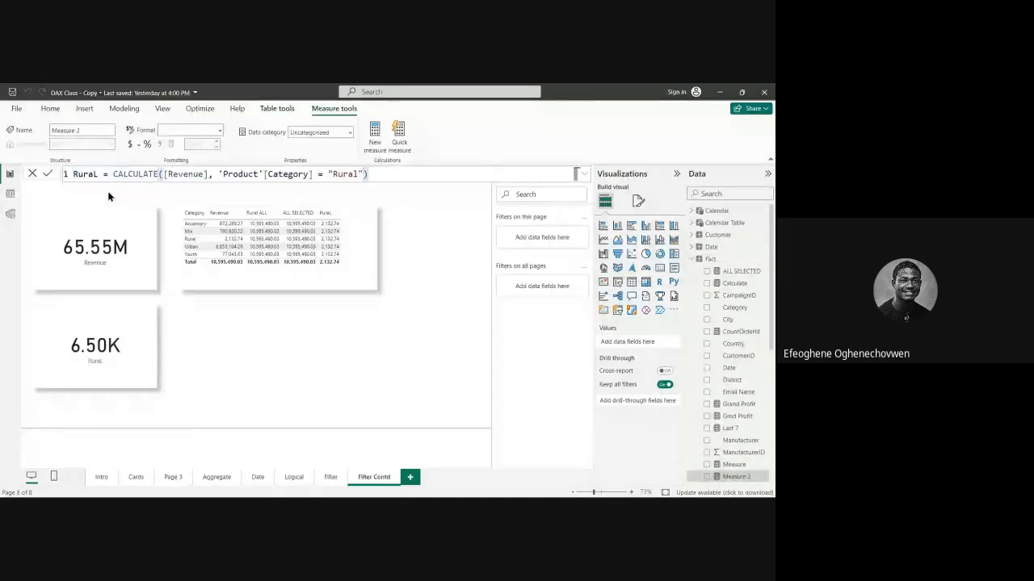
pyautogui.click(97, 175)
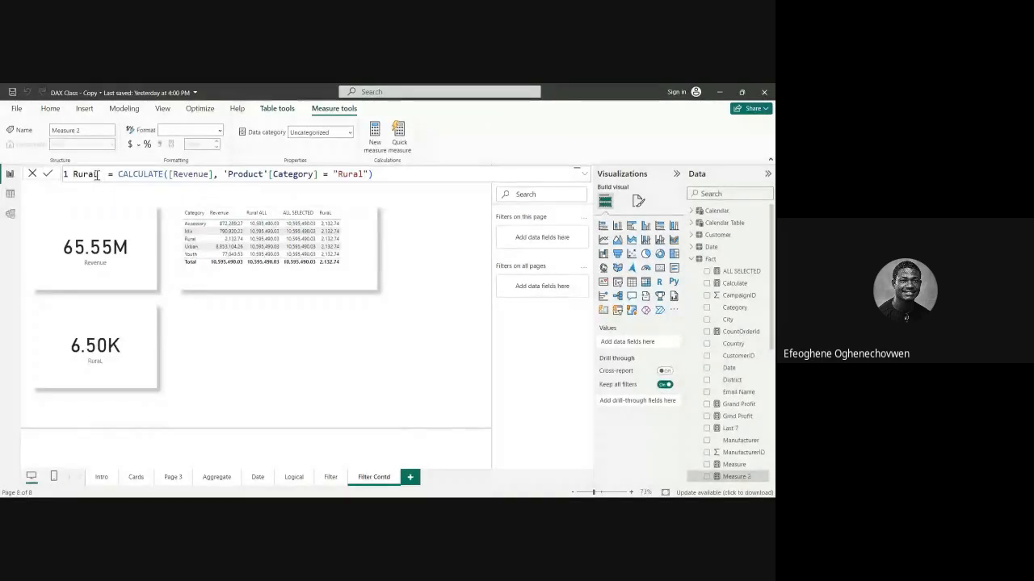
pyautogui.press('BackSpace')
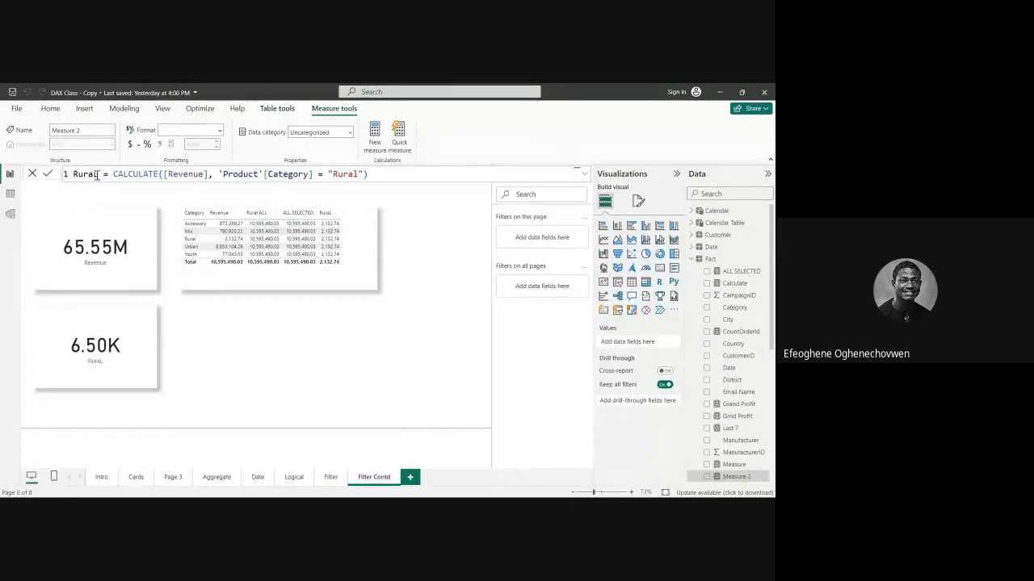
pyautogui.write('Keep')
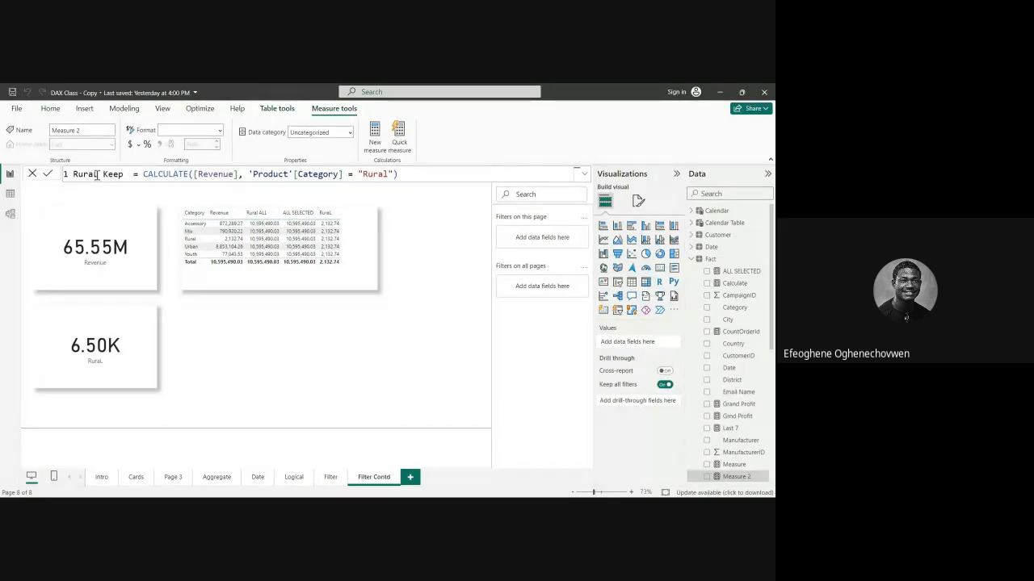
pyautogui.press('BackSpace')
pyautogui.write('Filte')
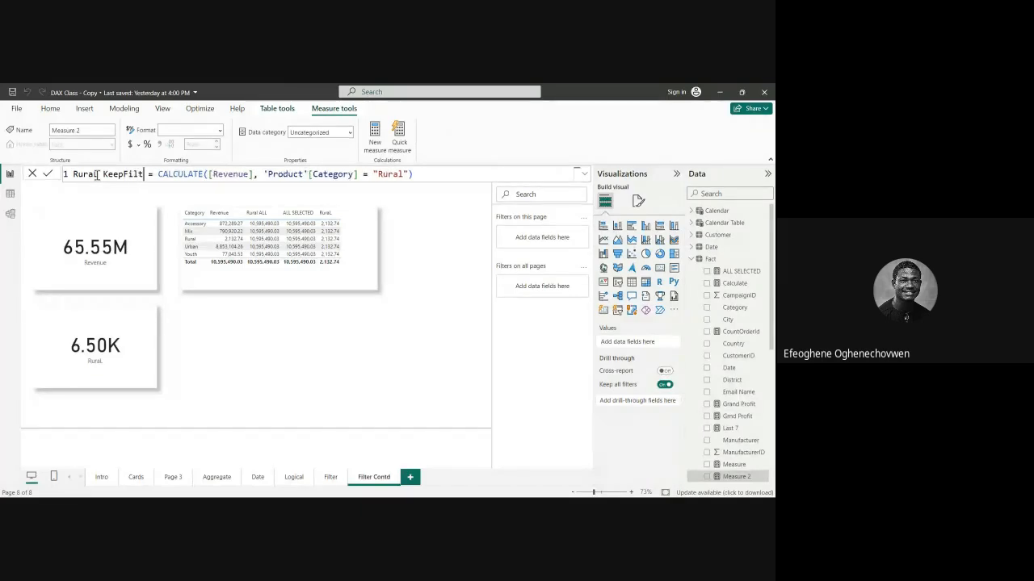
pyautogui.write('r')
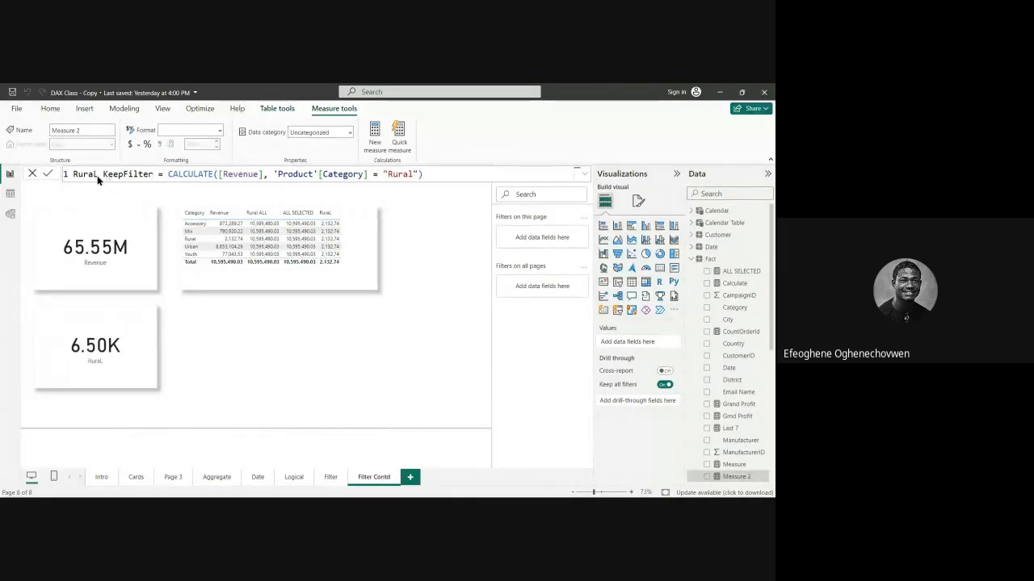
pyautogui.press('Return')
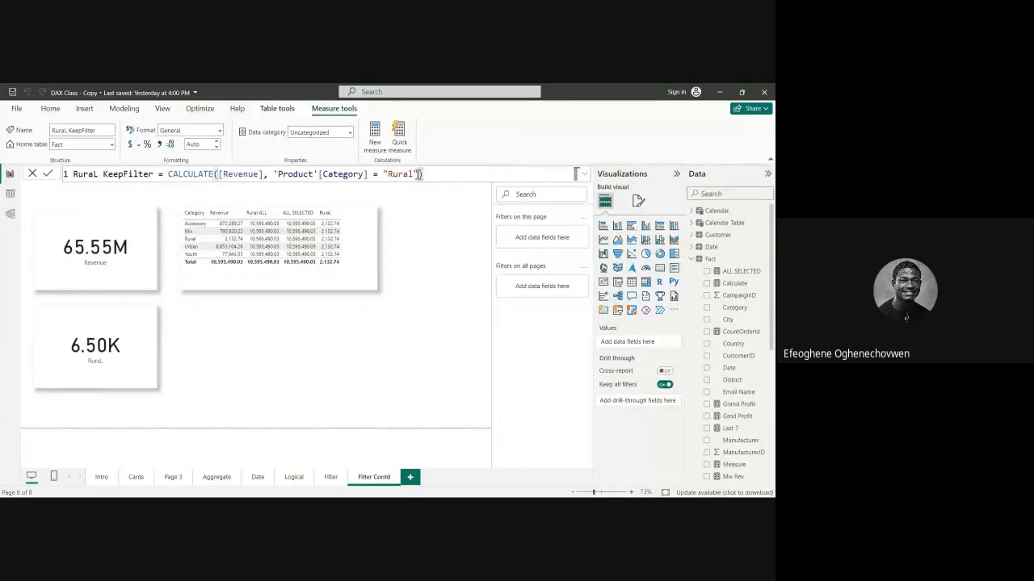
# Step: Remove the 'Product'[Category] = "Rural" condition from the new measure's CALCULATE, keeping the [Revenue] argument
pyautogui.press('BackSpace')
pyautogui.press('BackSpace')
pyautogui.press('BackSpace')
pyautogui.press('BackSpace')
pyautogui.press('BackSpace')
pyautogui.press('BackSpace')
pyautogui.press('BackSpace')
pyautogui.press('BackSpace')
pyautogui.press('BackSpace')
pyautogui.press('BackSpace')
pyautogui.press('BackSpace')
pyautogui.press('BackSpace')
pyautogui.press('BackSpace')
pyautogui.press('BackSpace')
pyautogui.press('BackSpace')
pyautogui.press('BackSpace')
pyautogui.press('BackSpace')
pyautogui.press('BackSpace')
pyautogui.press('BackSpace')
pyautogui.press('BackSpace')
pyautogui.press('BackSpace')
pyautogui.press('BackSpace')
pyautogui.press('BackSpace')
pyautogui.press('BackSpace')
pyautogui.press('BackSpace')
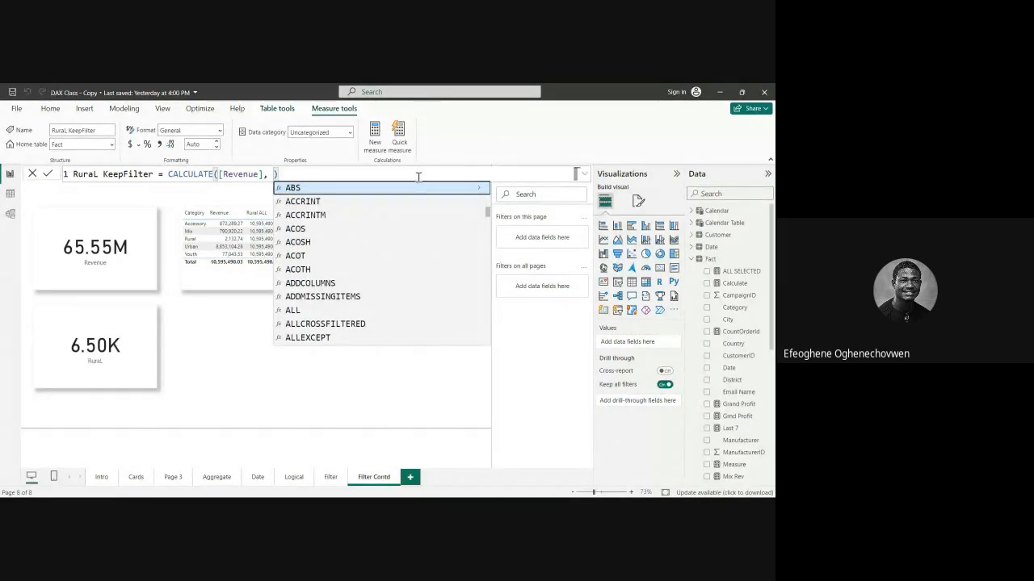
# Step: Change the new measure's name in its formula to Mix KeepFilter
pyautogui.doubleClick(96, 173)
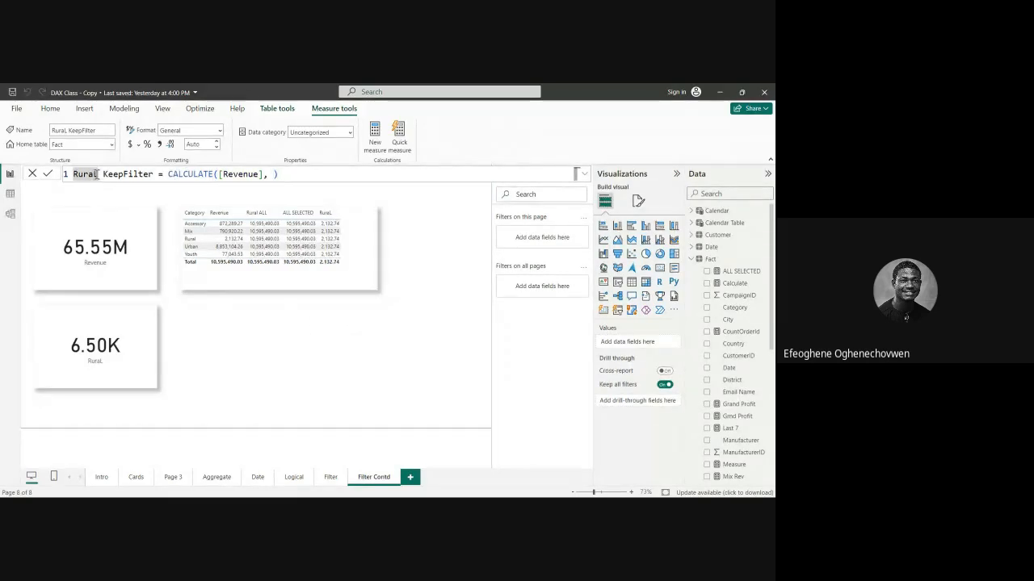
pyautogui.press('BackSpace')
pyautogui.write('m')
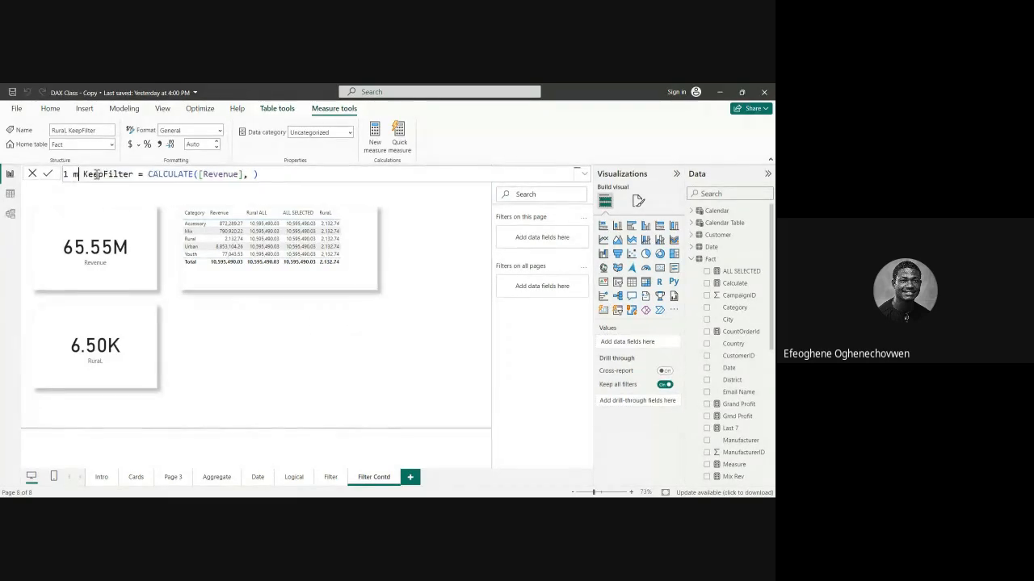
pyautogui.write('ix')
pyautogui.press('BackSpace')
pyautogui.press('BackSpace')
pyautogui.press('BackSpace')
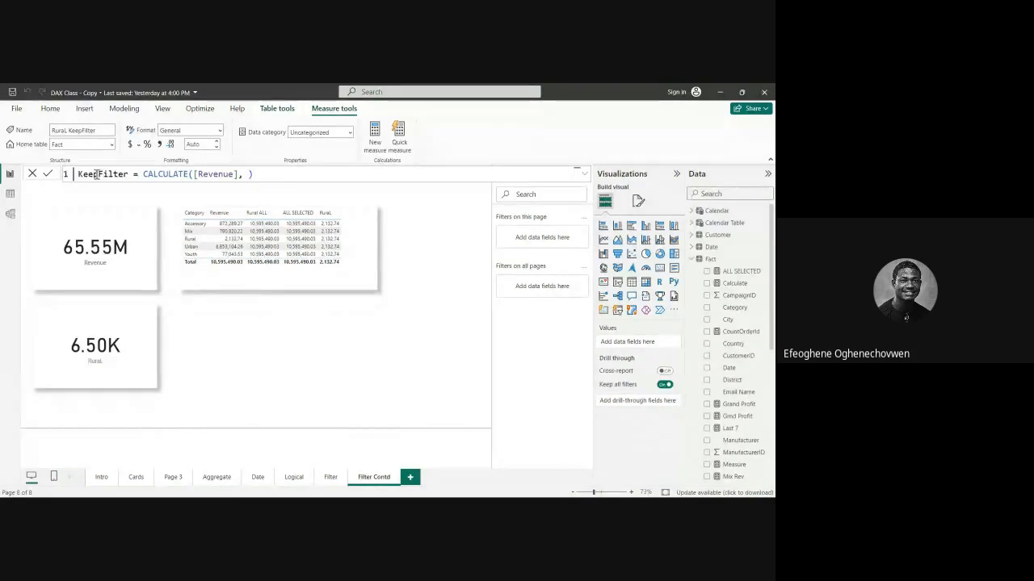
pyautogui.write('Mix')
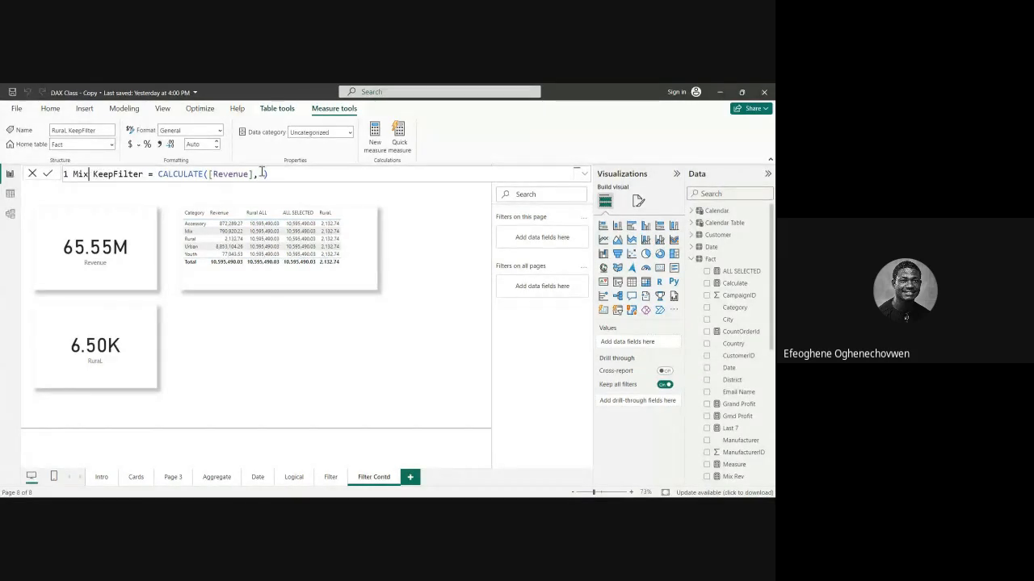
# Step: Complete the measure with the filter argument KEEPFILTERS('Product'[Category] = "Mix") and commit the formula
pyautogui.click(260, 174)
pyautogui.write('keep')
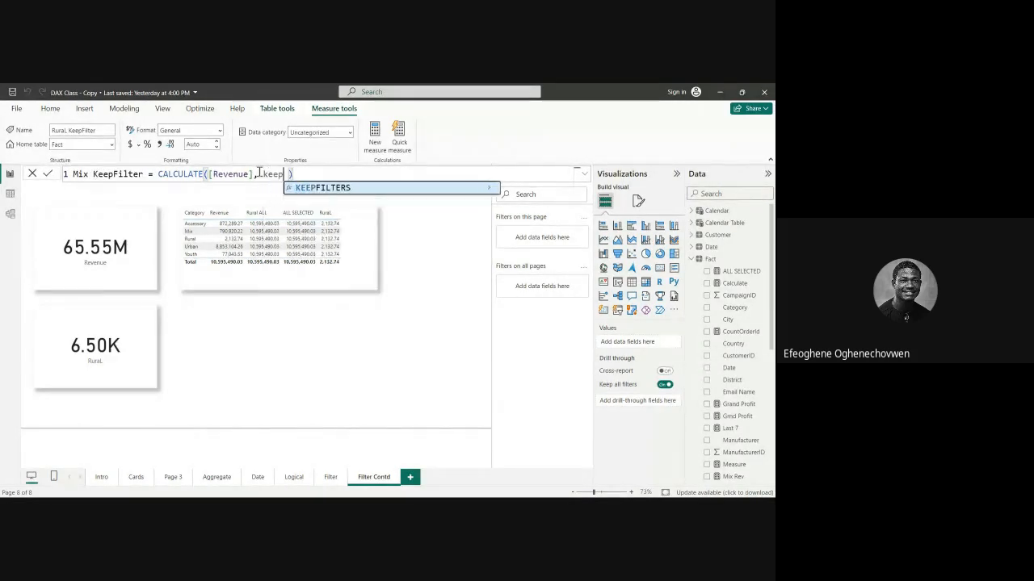
pyautogui.press('Tab')
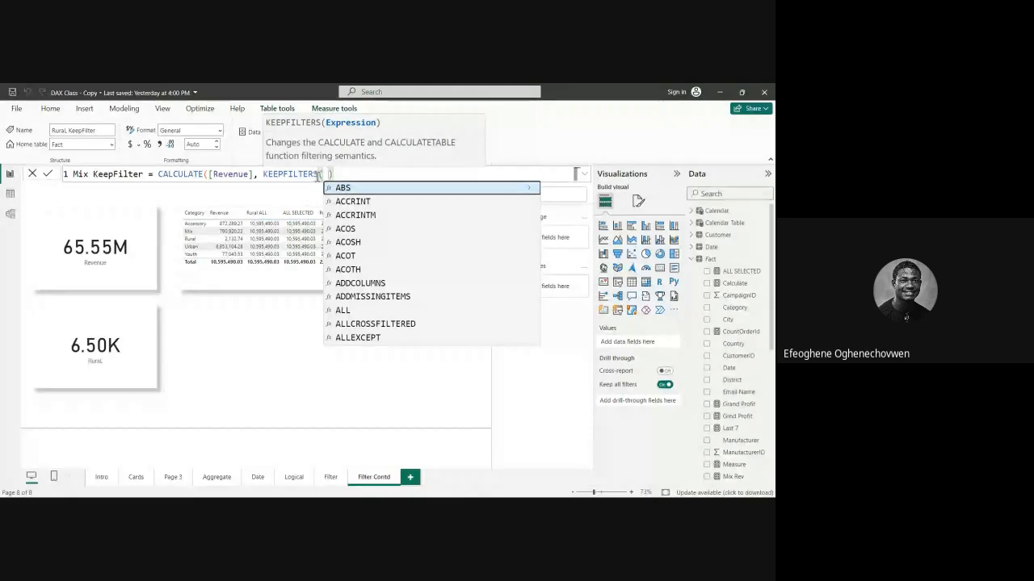
pyautogui.write('produ')
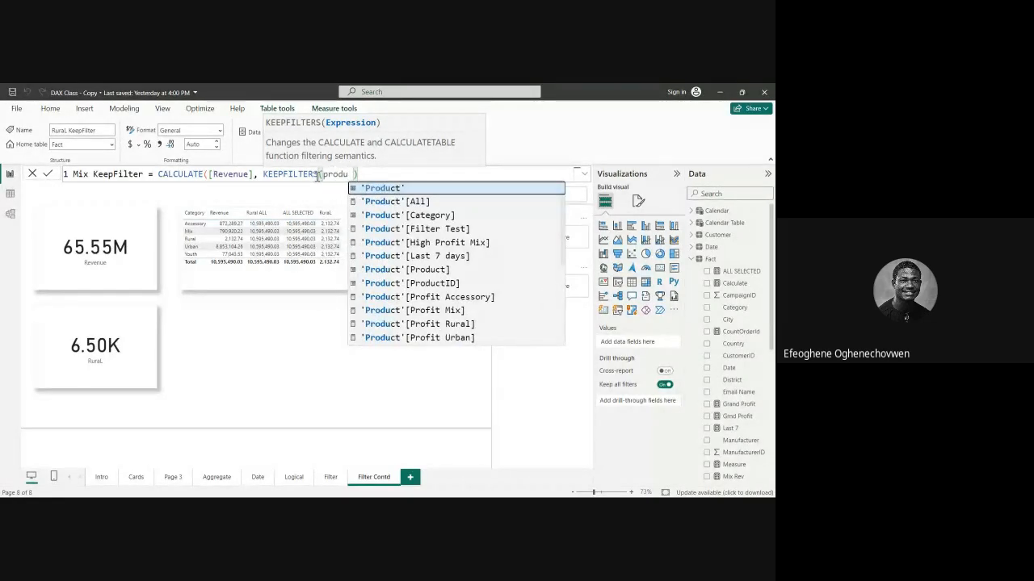
pyautogui.click(408, 216)
pyautogui.click(422, 176)
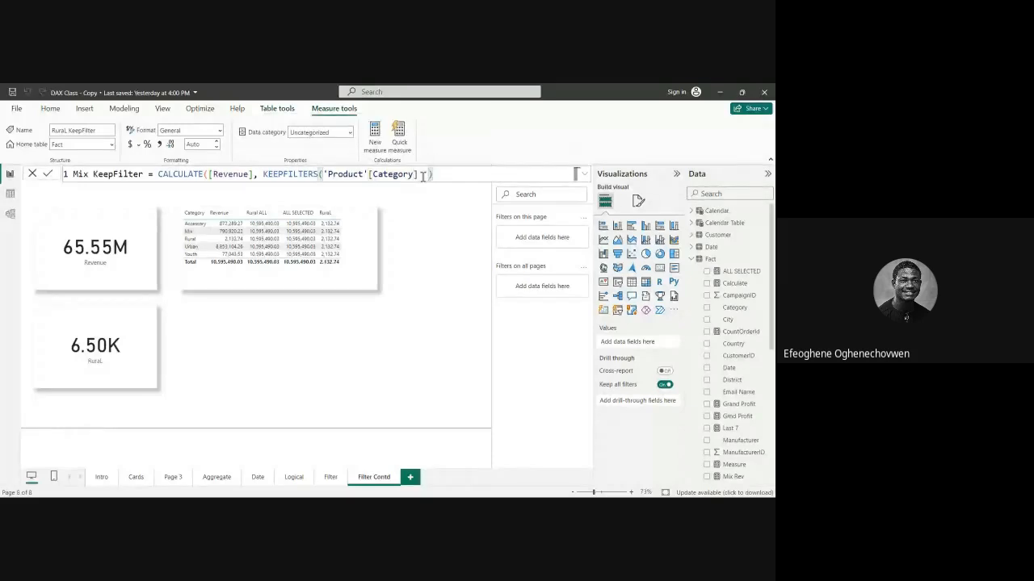
pyautogui.write('=')
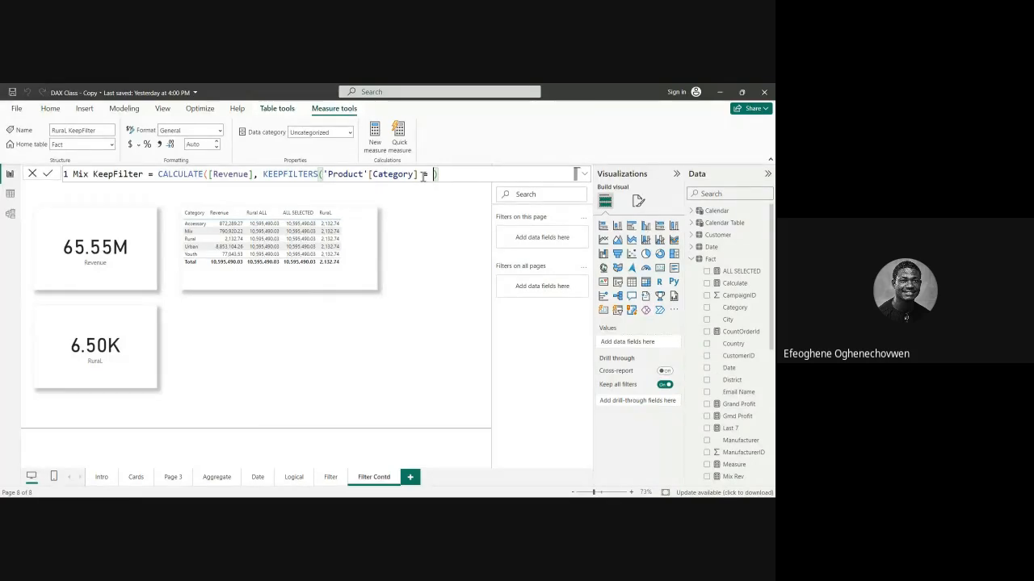
pyautogui.write('""')
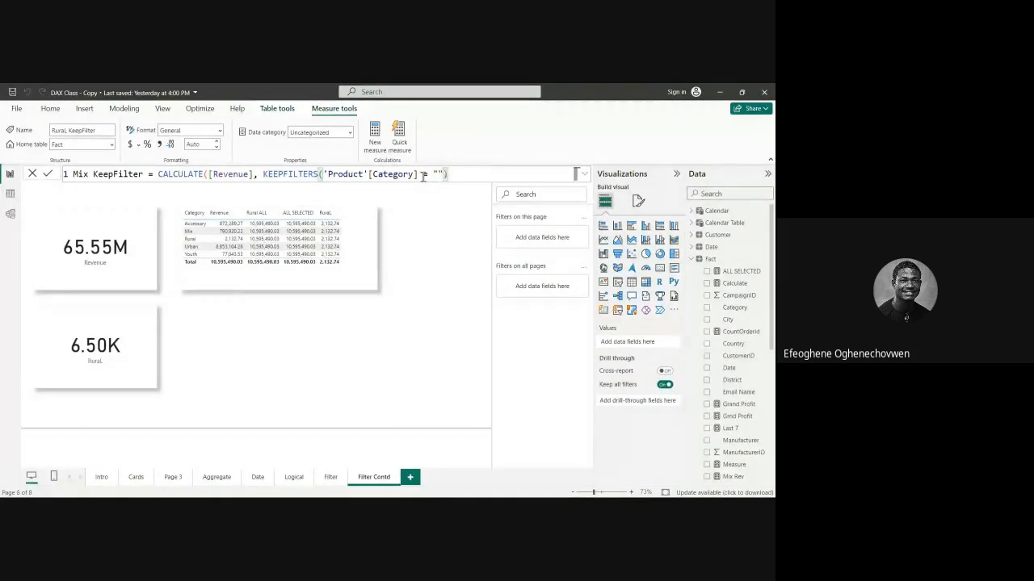
pyautogui.write('Mix')
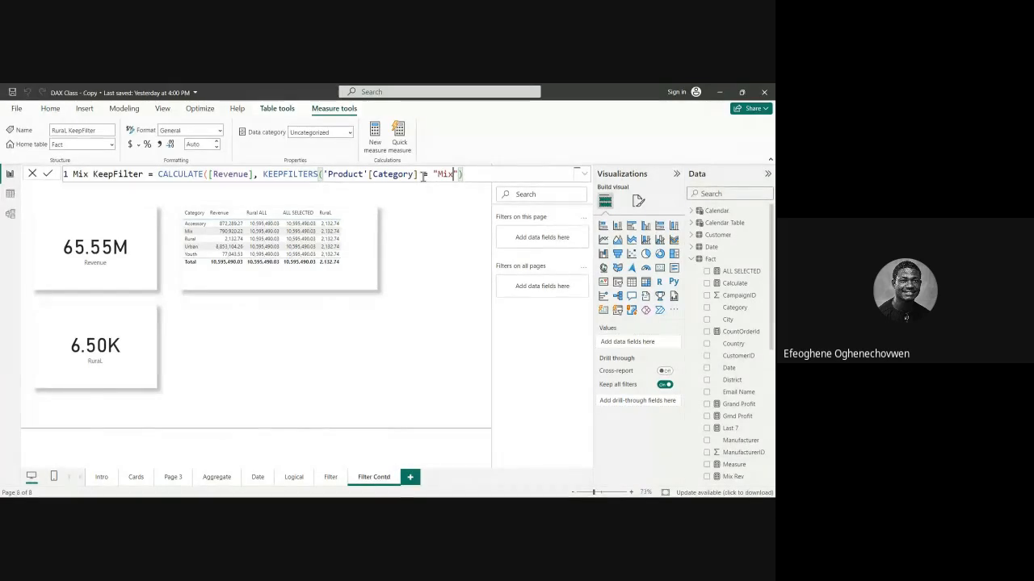
pyautogui.click(491, 176)
pyautogui.write(')')
pyautogui.press('Return')
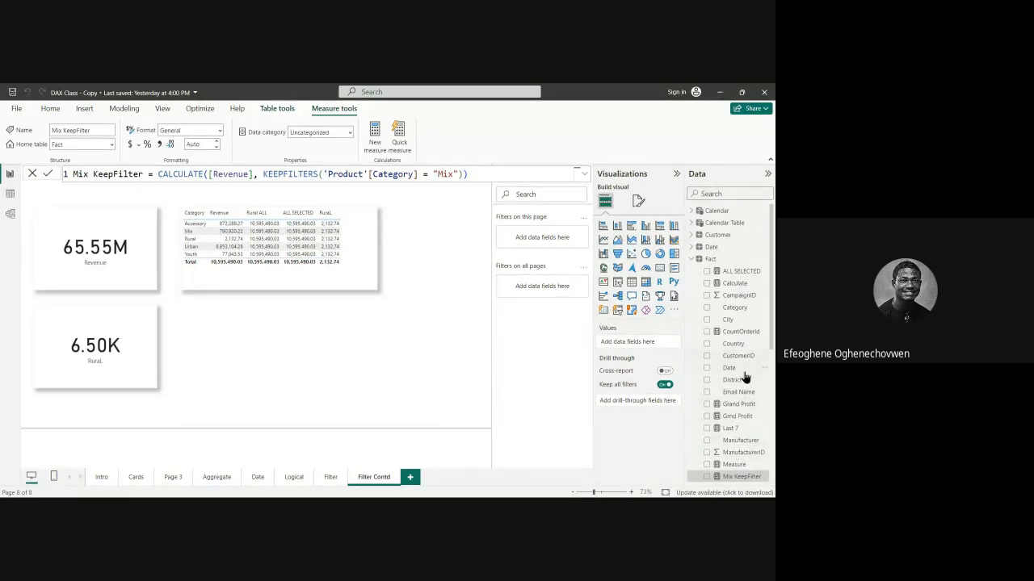
# Step: Add Mix KeepFilter to the category revenue table, place it directly after Revenue, and widen the table slightly
pyautogui.scroll(-3, 743, 388)
pyautogui.moveTo(741, 376); pyautogui.dragTo(377, 273)
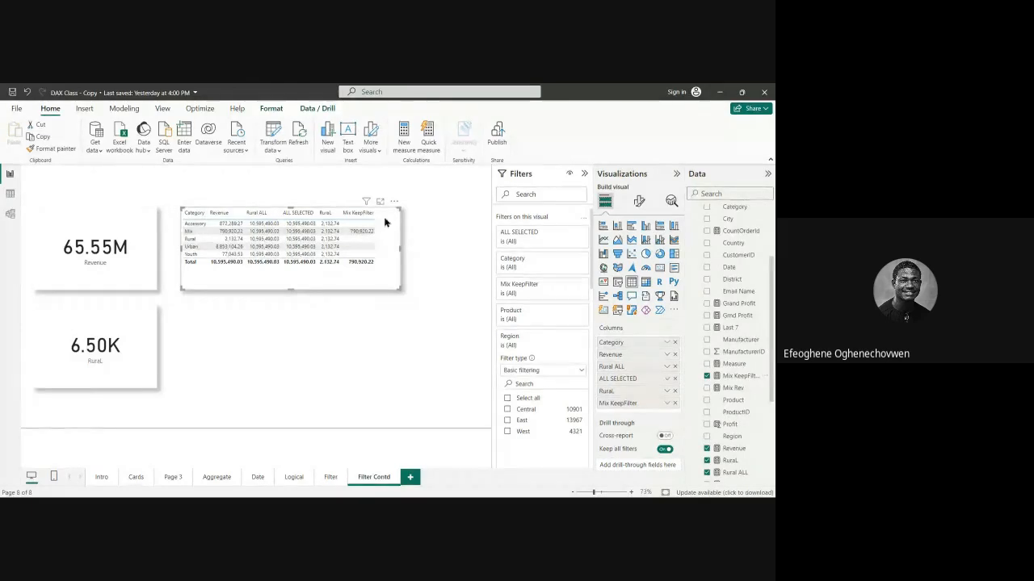
pyautogui.moveTo(638, 403); pyautogui.dragTo(637, 368)
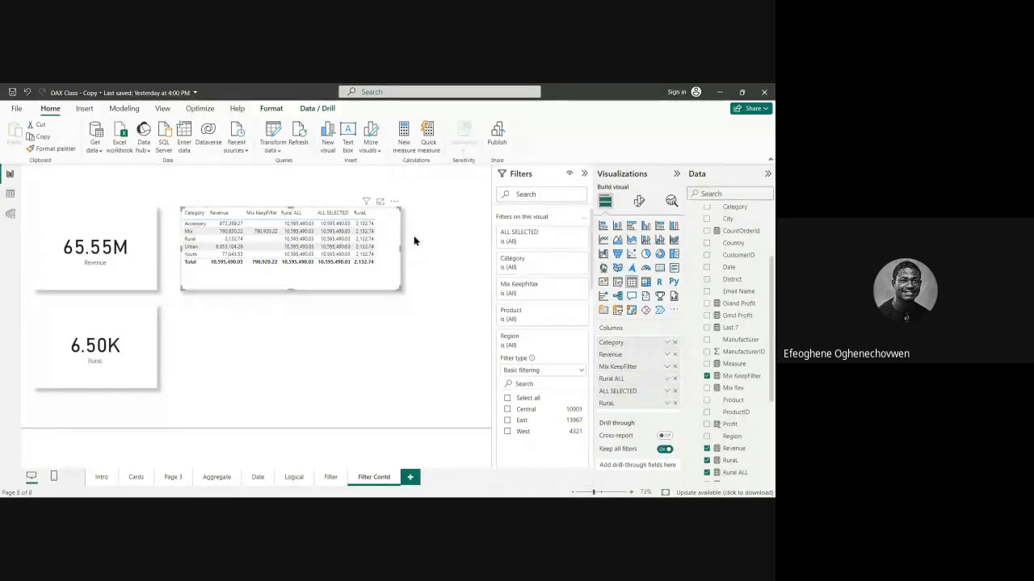
pyautogui.moveTo(400, 248); pyautogui.dragTo(417, 247)
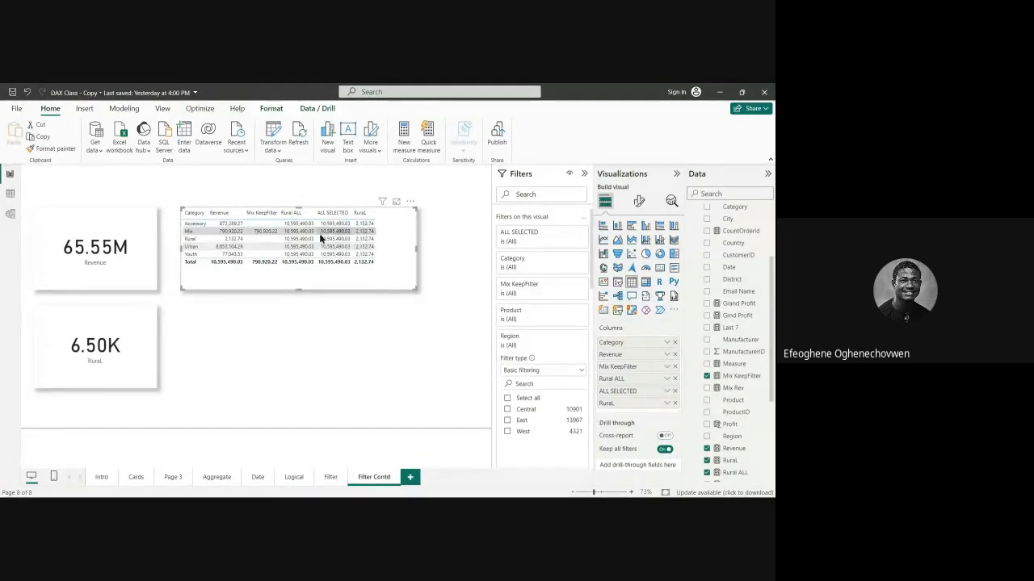
# Step: Switch to the Filter report page to examine its category table with the Revenue and All columns
pyautogui.click(330, 477)
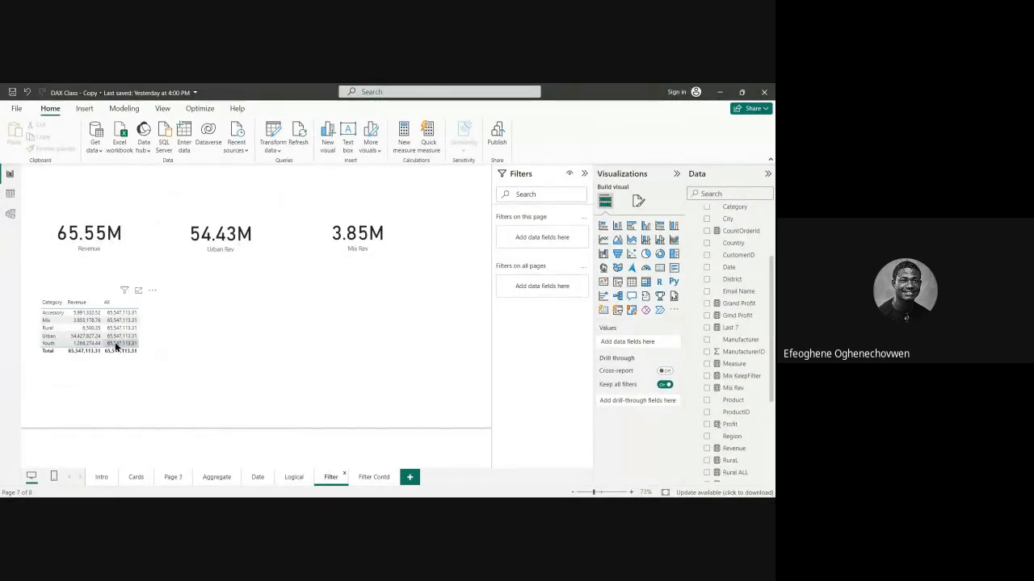
# Step: Return to the Filter Contd page and check the Product and Mix KeepFilter filters on the category revenue table
pyautogui.scroll(-3, 729, 390)
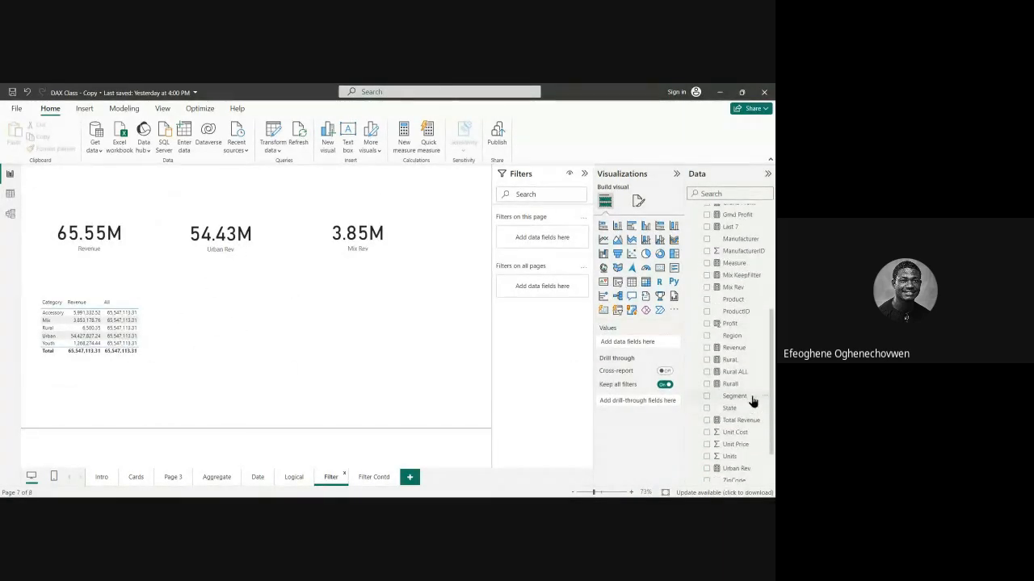
pyautogui.click(372, 475)
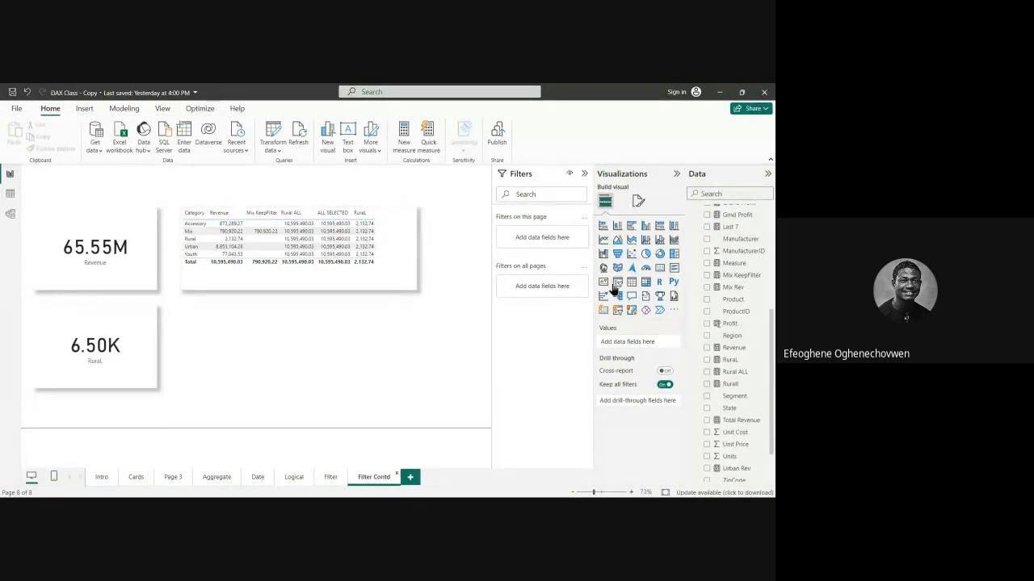
pyautogui.click(406, 260)
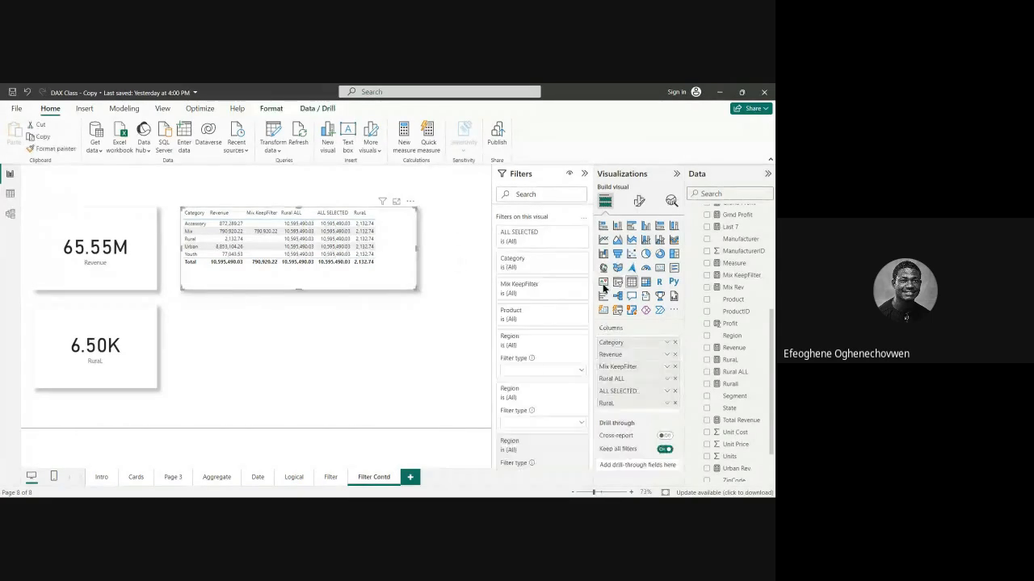
pyautogui.click(558, 337)
pyautogui.click(556, 313)
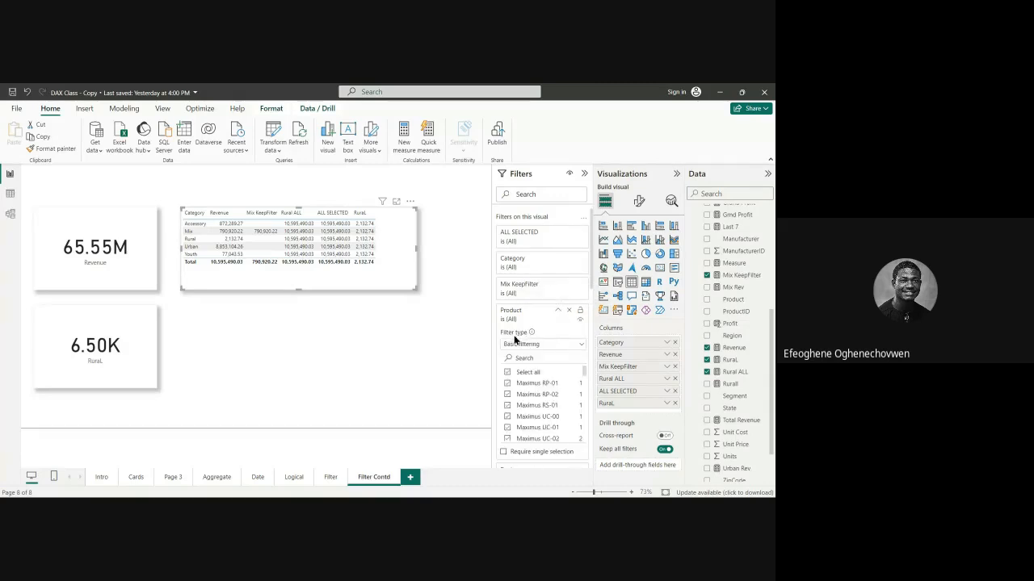
pyautogui.click(556, 314)
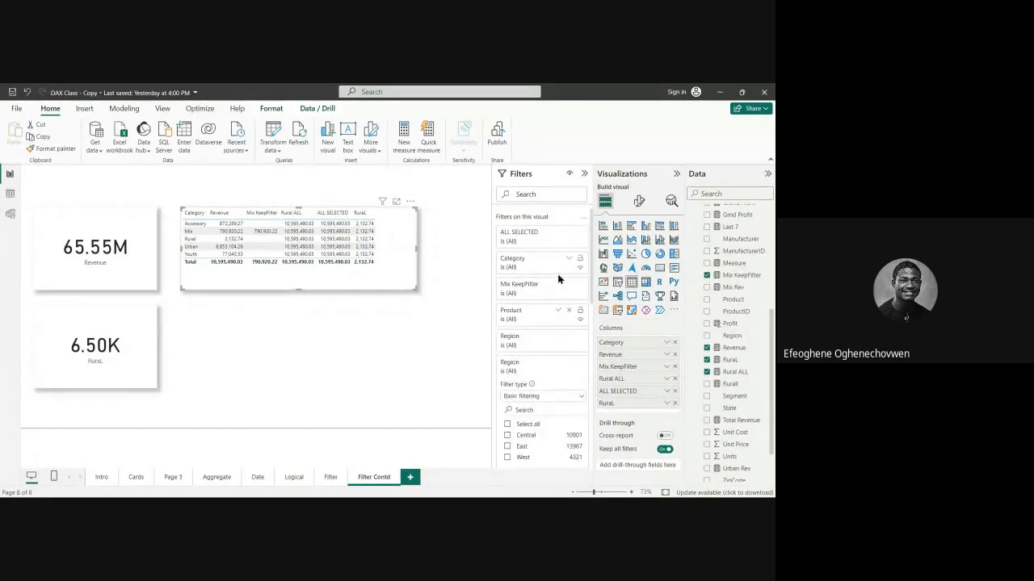
pyautogui.click(568, 289)
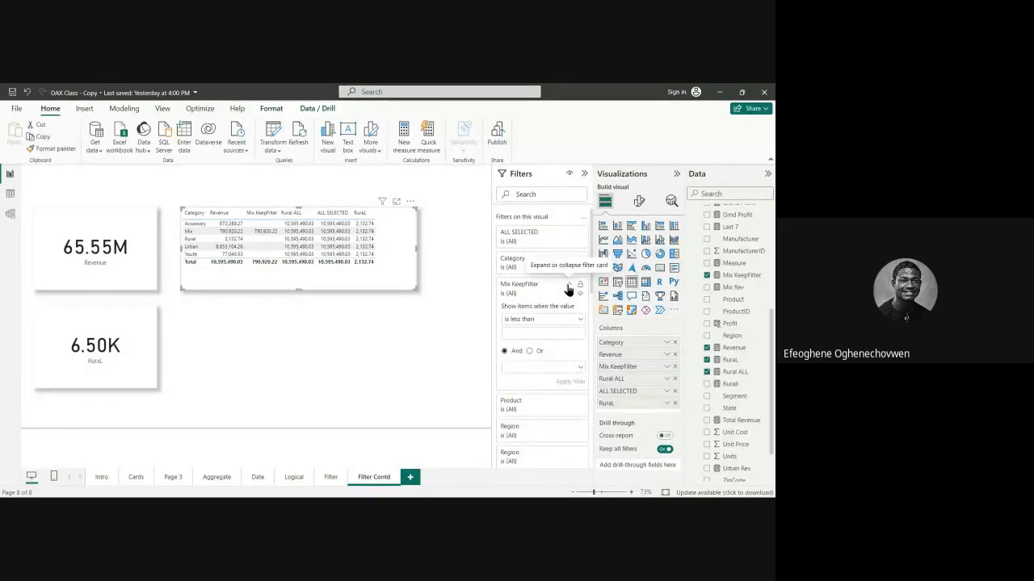
pyautogui.click(568, 289)
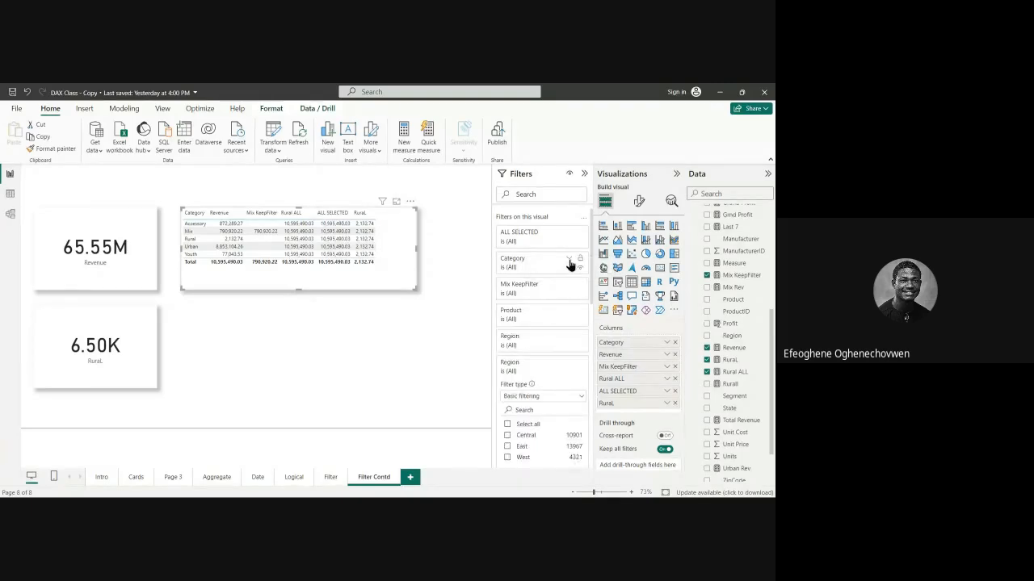
# Step: Select all values in the table's Category filter and check its ALL SELECTED filter
pyautogui.click(569, 262)
pyautogui.click(507, 320)
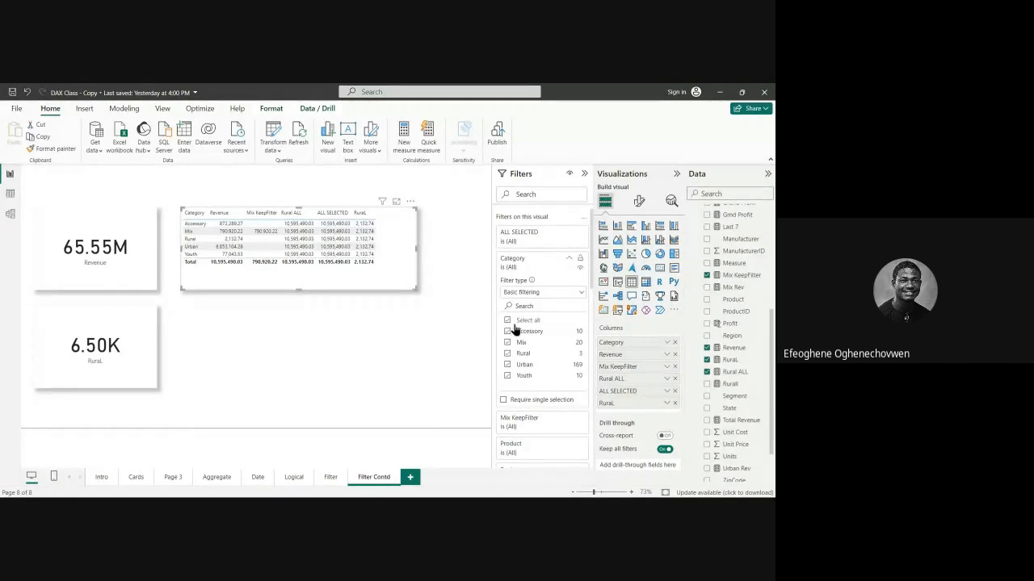
pyautogui.click(569, 260)
pyautogui.click(569, 235)
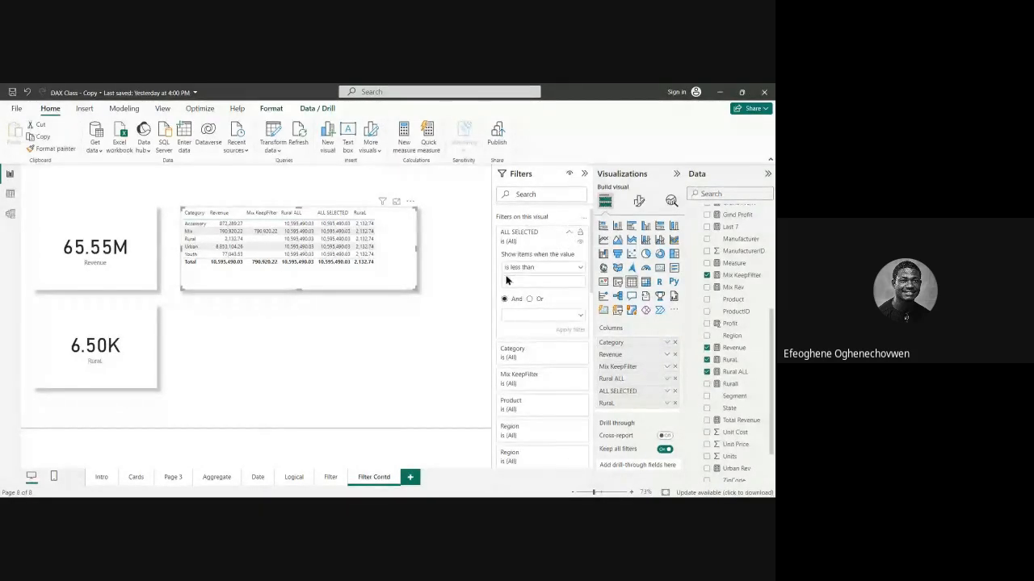
pyautogui.click(570, 234)
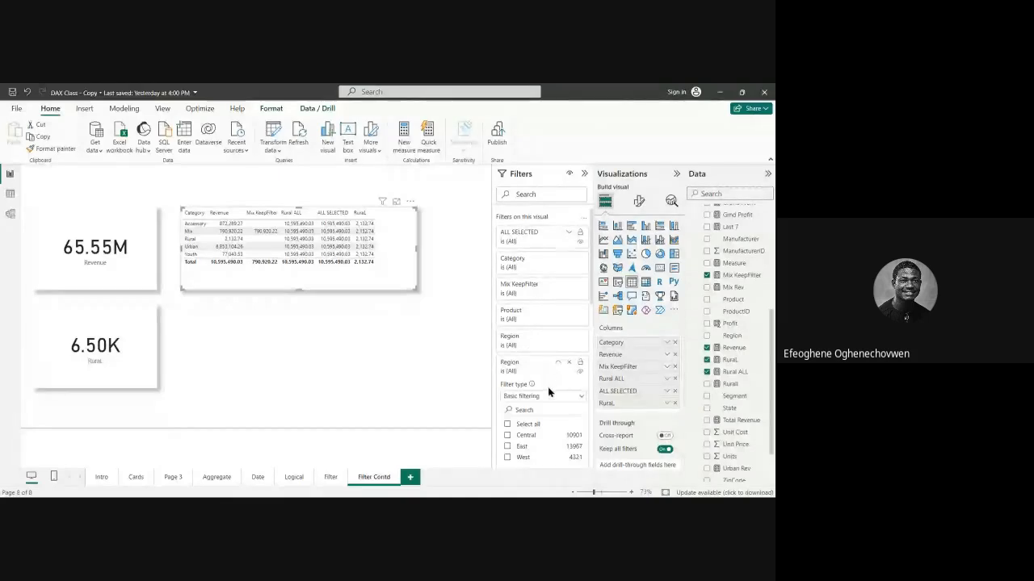
# Step: Select all regions in the table's unrestricted Region filter and all years in its Year filter
pyautogui.scroll(-2, 548, 386)
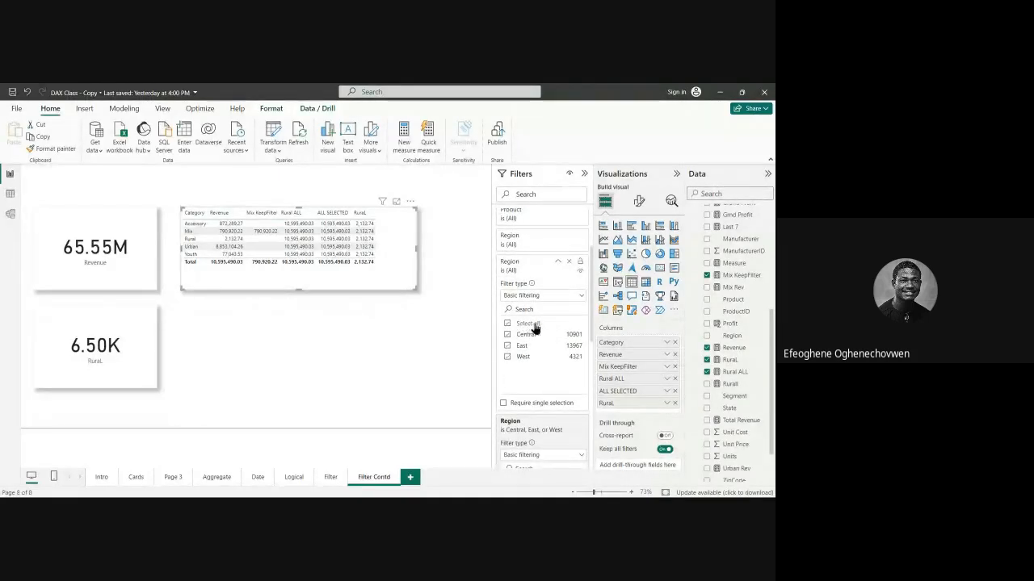
pyautogui.click(557, 262)
pyautogui.scroll(-2, 555, 317)
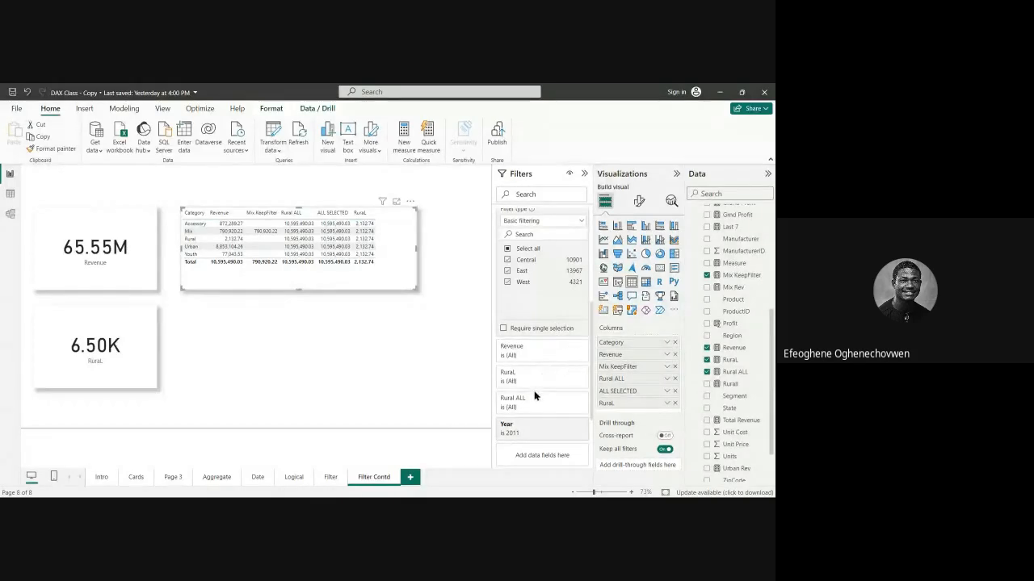
pyautogui.scroll(-2, 539, 387)
pyautogui.click(557, 324)
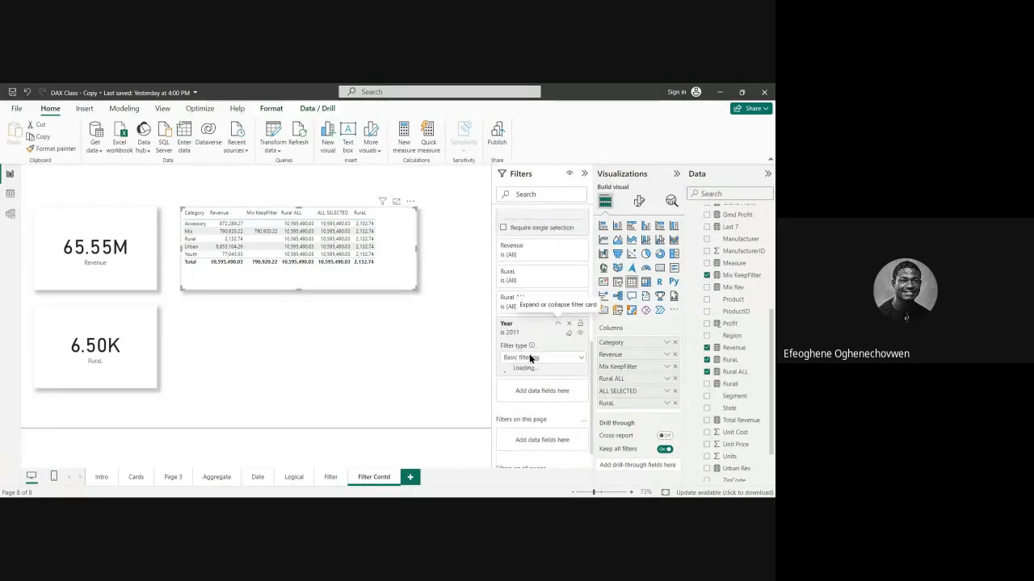
pyautogui.click(507, 371)
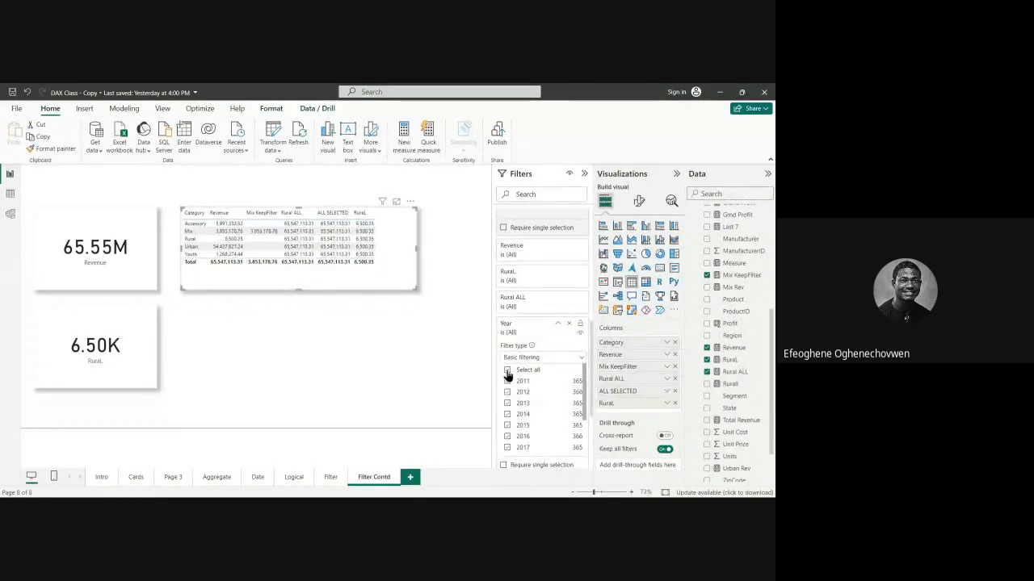
pyautogui.click(431, 269)
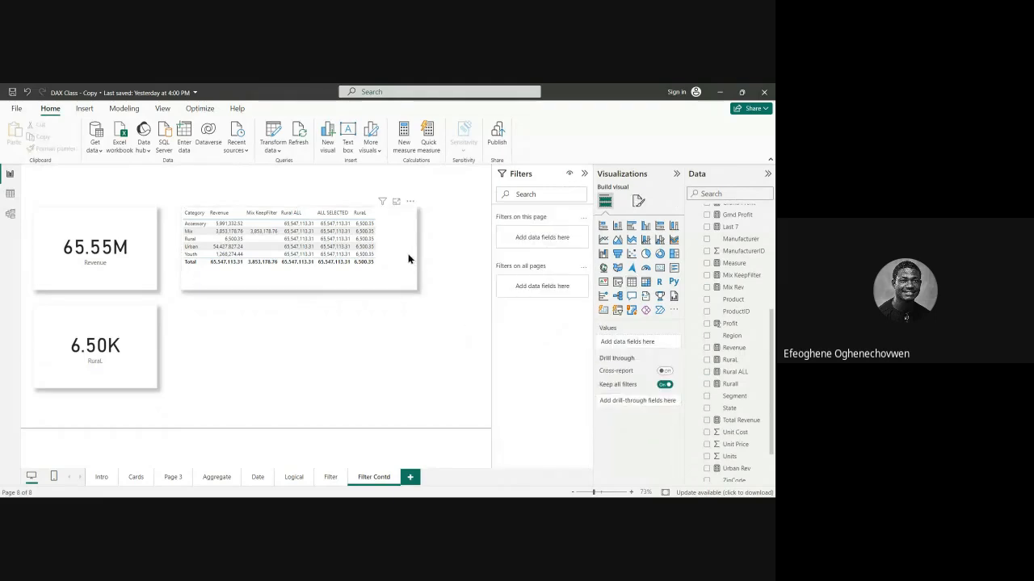
# Step: Create a new measure in the Fact table, name it Revenue All Category, and begin its formula with the calculation function
pyautogui.click(408, 253)
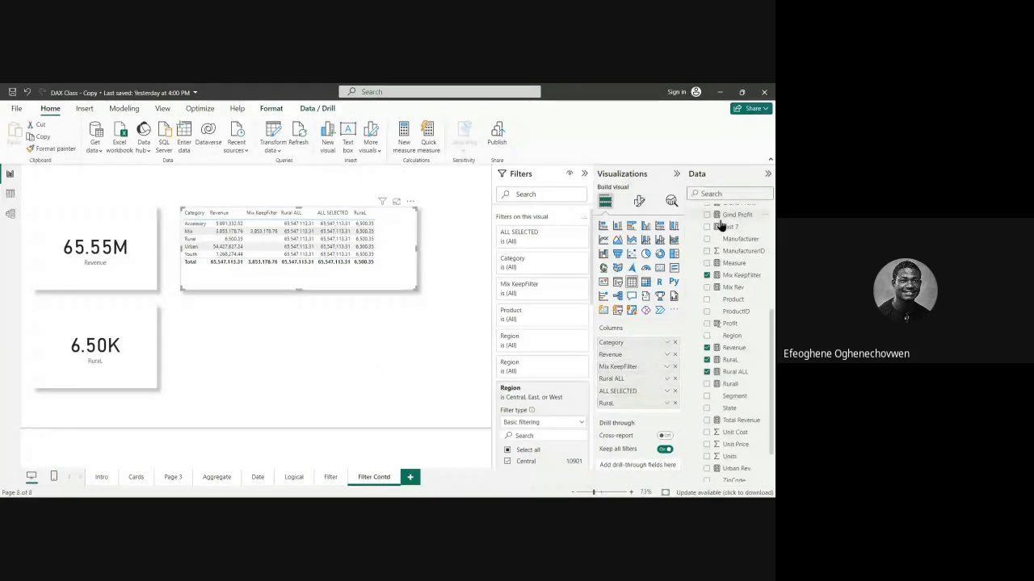
pyautogui.scroll(5, 721, 226)
pyautogui.click(695, 260)
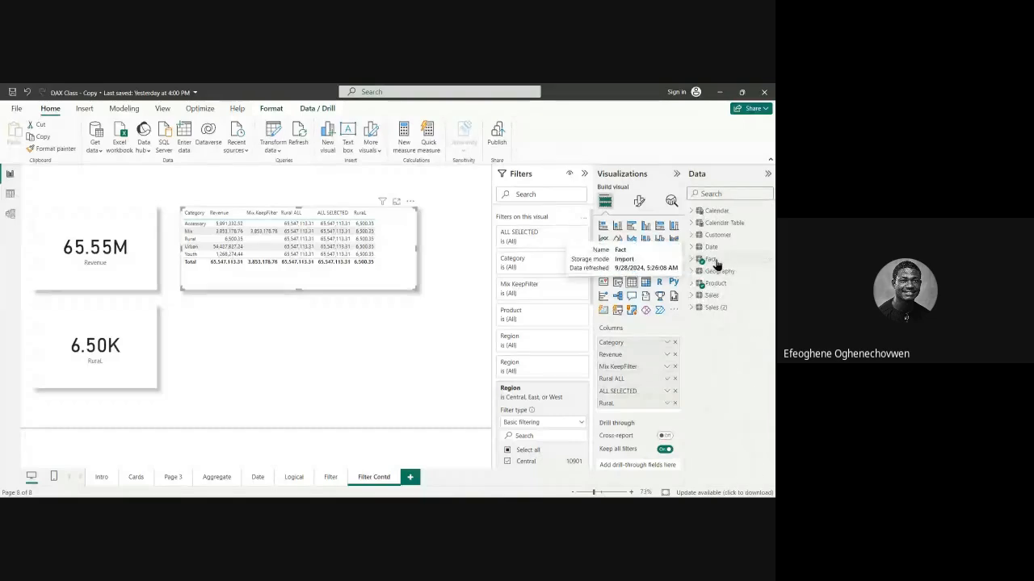
pyautogui.rightClick(716, 263)
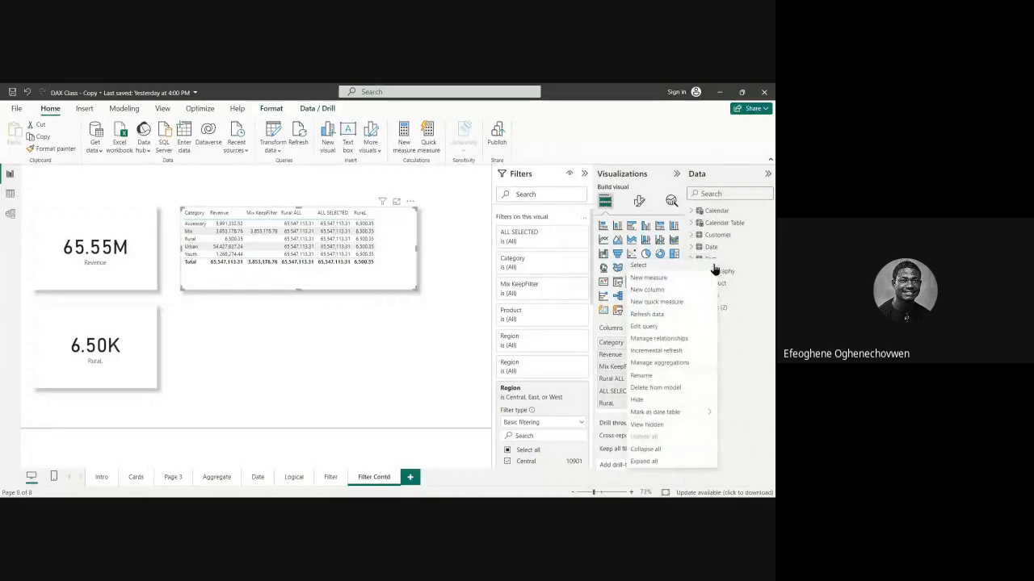
pyautogui.click(650, 279)
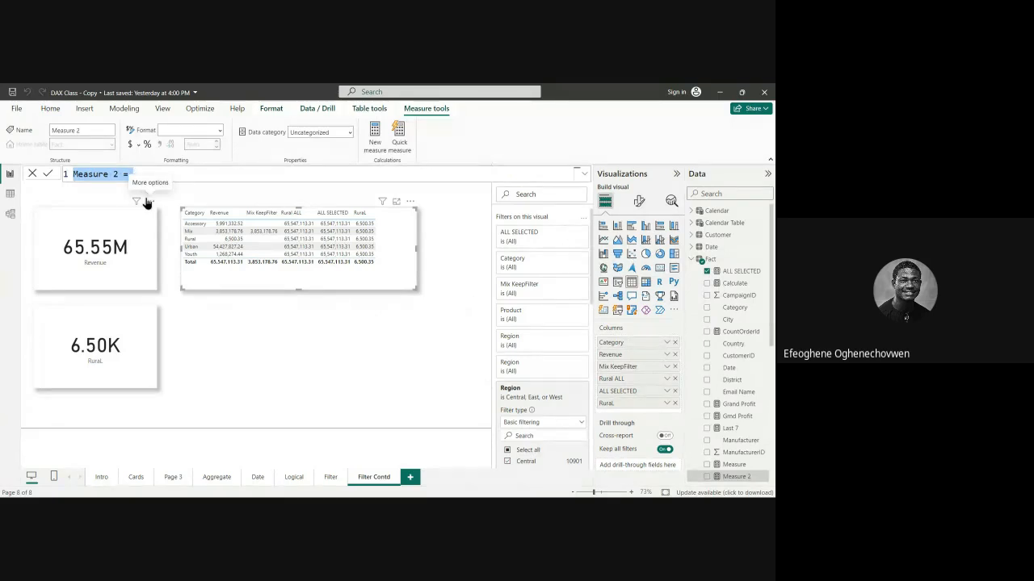
pyautogui.press('BackSpace')
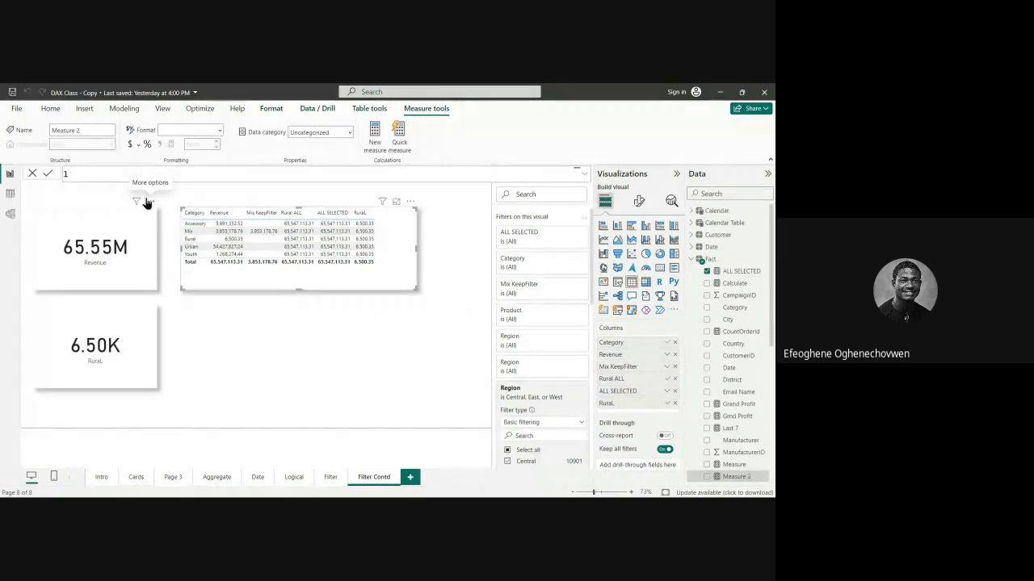
pyautogui.write('R')
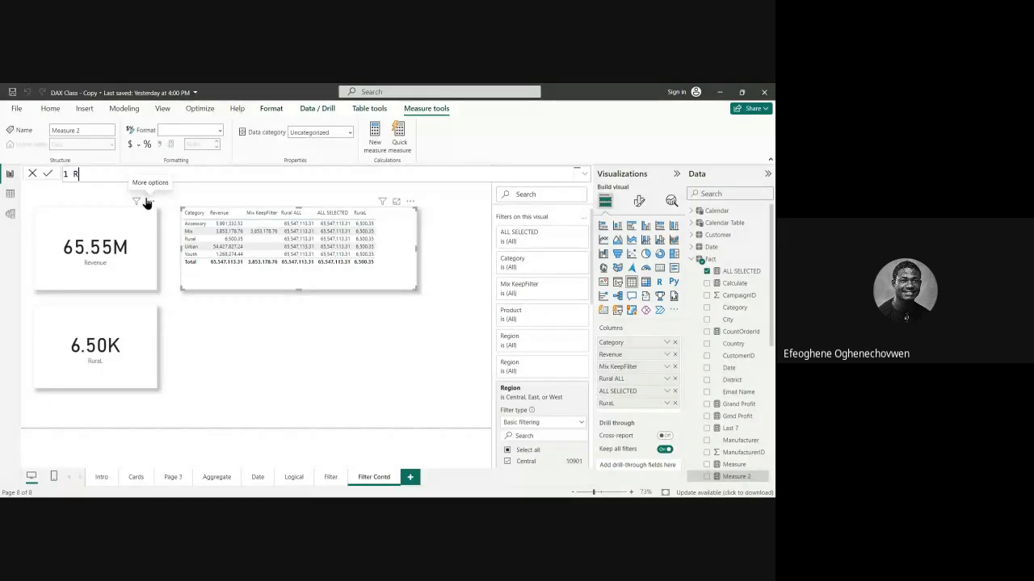
pyautogui.write('evem')
pyautogui.write('ue')
pyautogui.write(' All Cat')
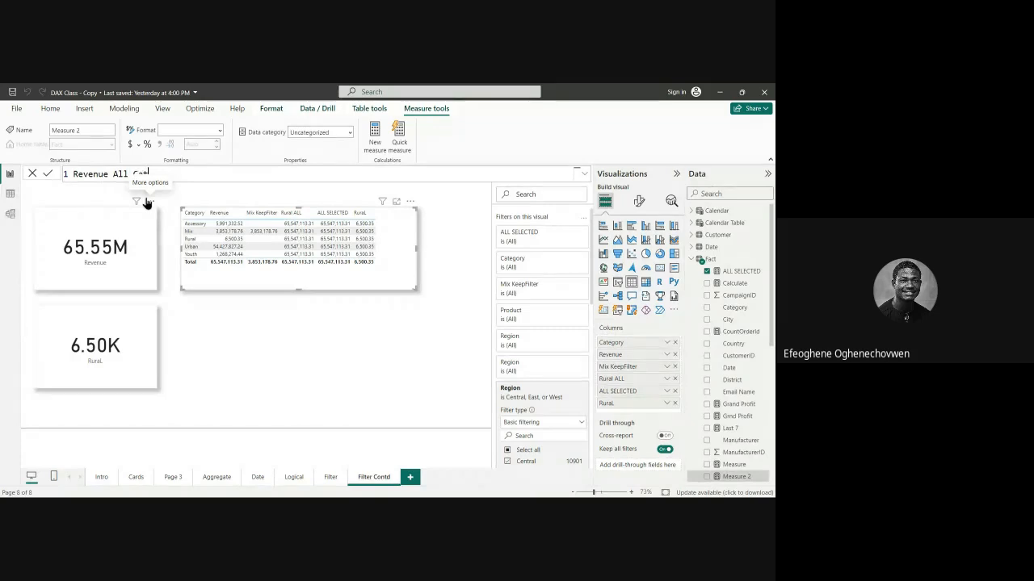
pyautogui.write('egory = calc')
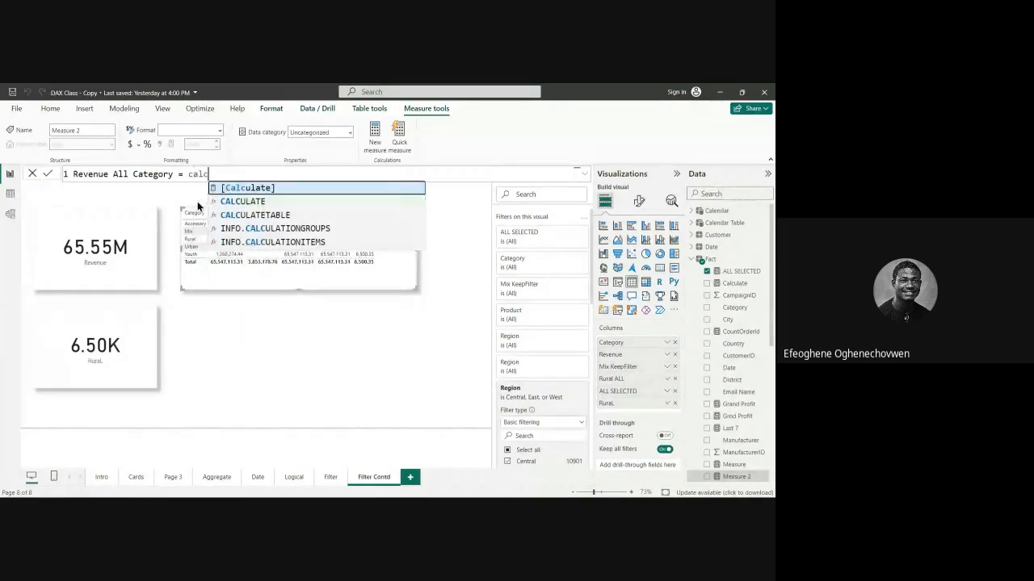
# Step: Insert CALCULATE in the measure's formula with [Revenue] as the expression to evaluate
pyautogui.click(234, 202)
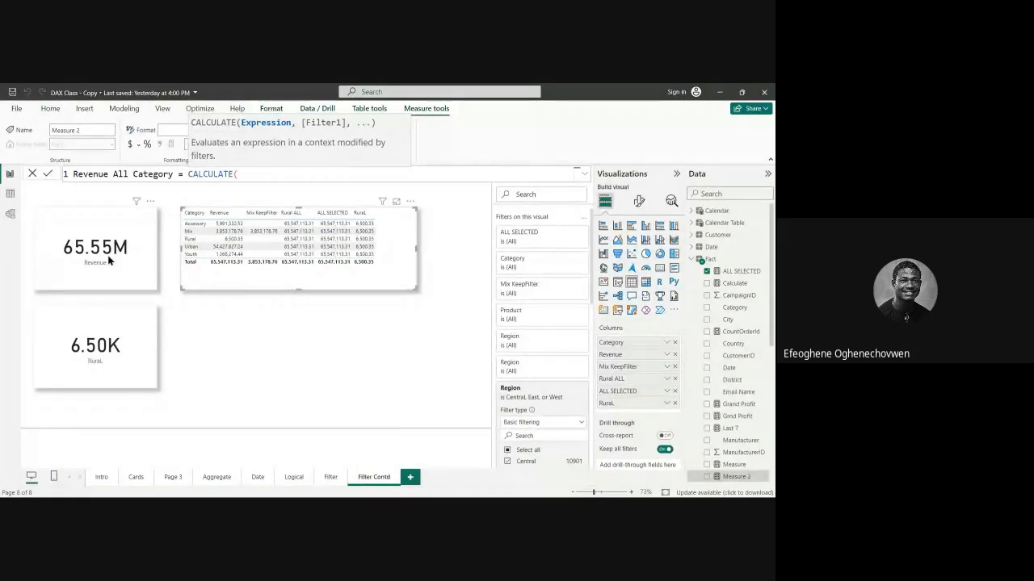
pyautogui.write('reve')
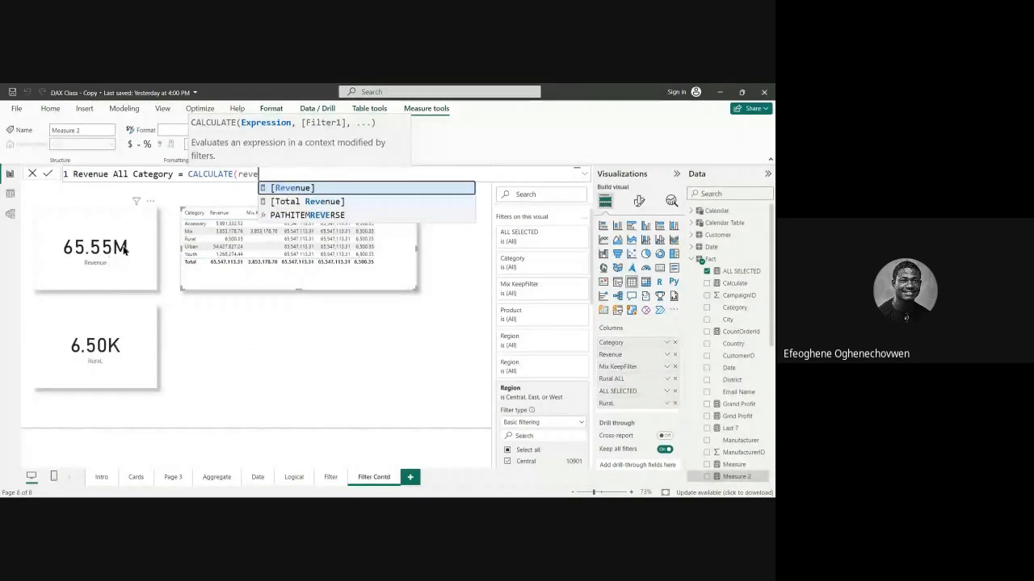
pyautogui.press('Tab')
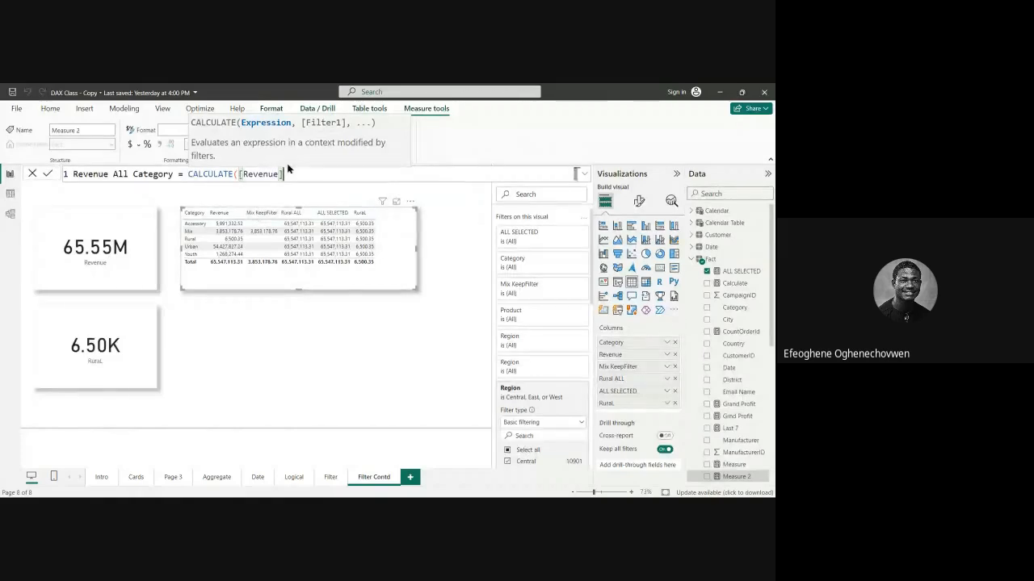
pyautogui.write(',')
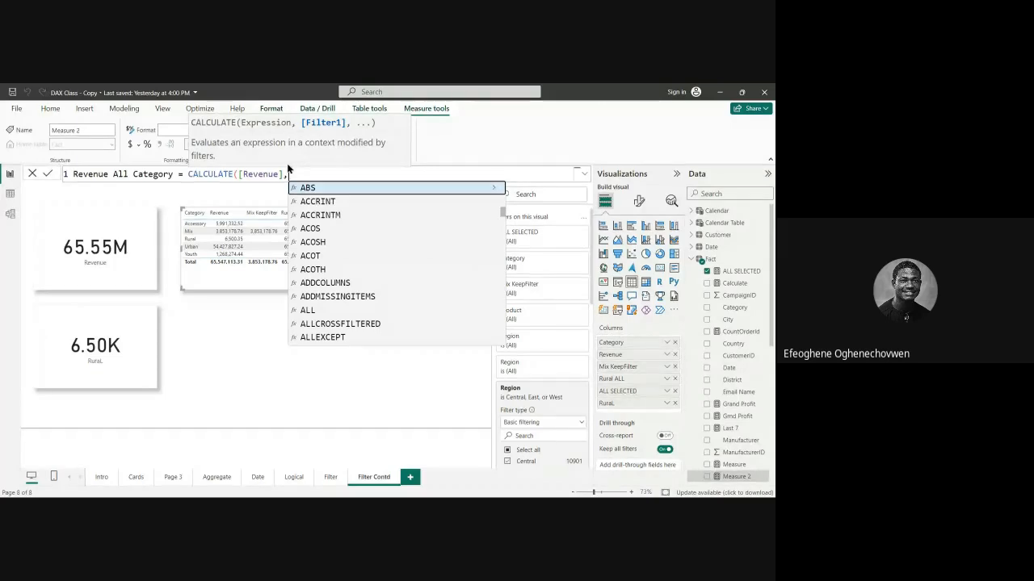
# Step: Complete the measure with the filter argument ALL('Product'[Category]), commit the formula, and deselect the table
pyautogui.write('all')
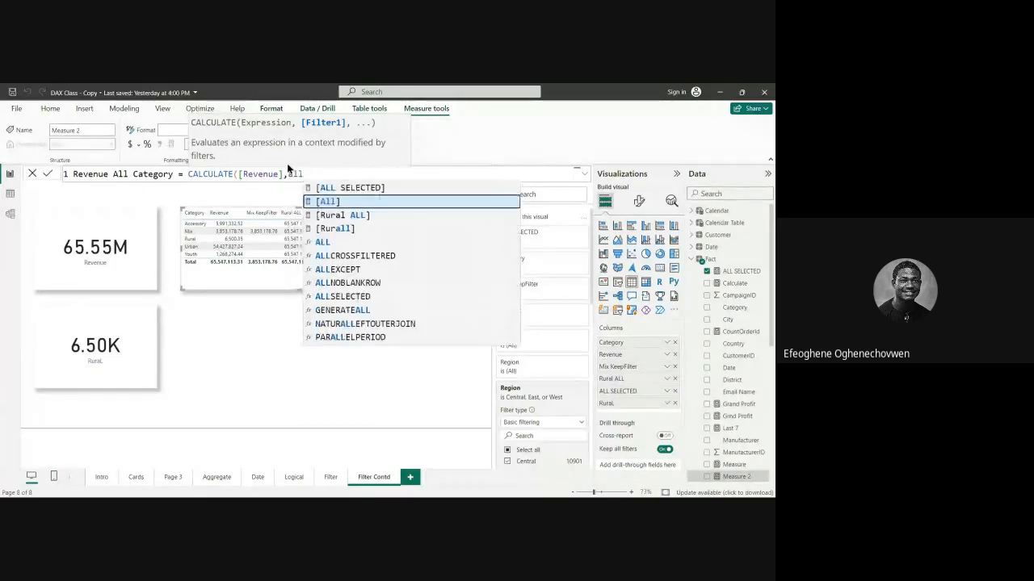
pyautogui.click(322, 244)
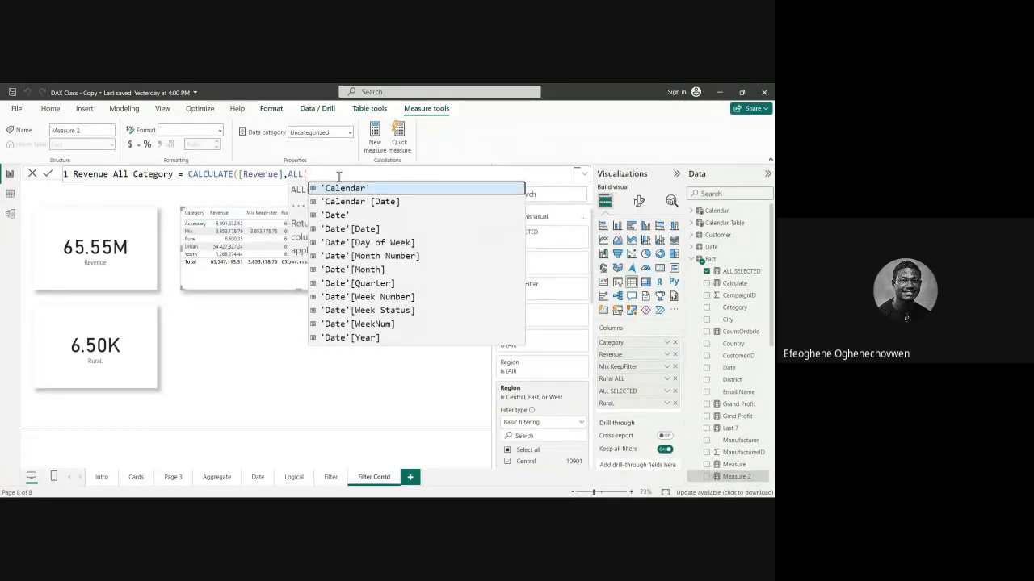
pyautogui.write('prod')
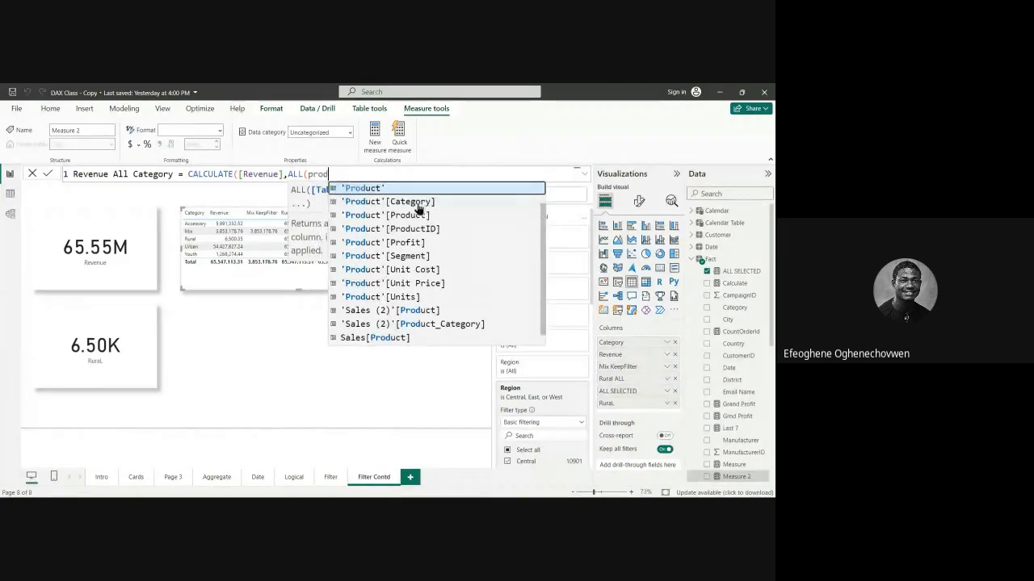
pyautogui.click(418, 208)
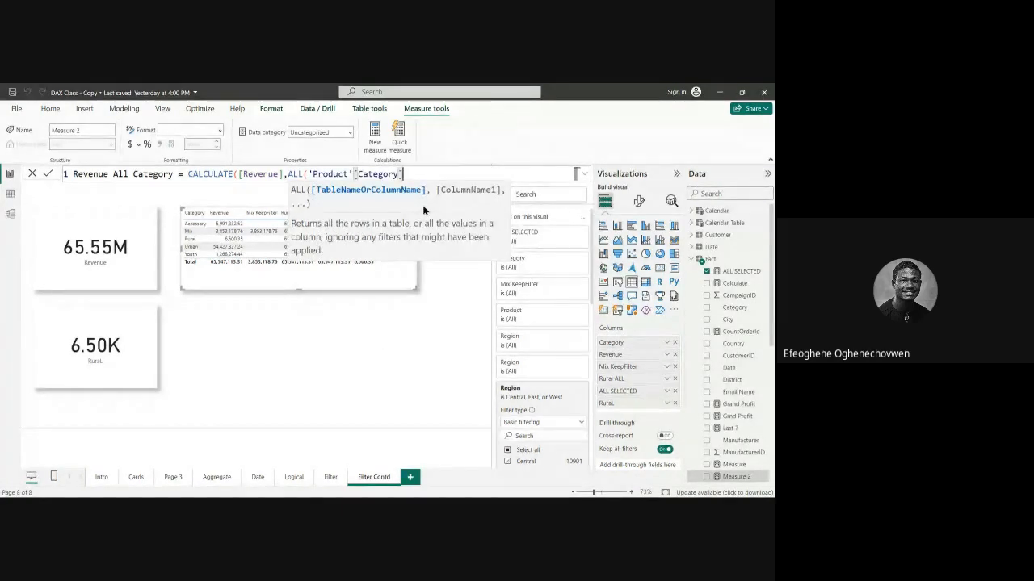
pyautogui.write('))')
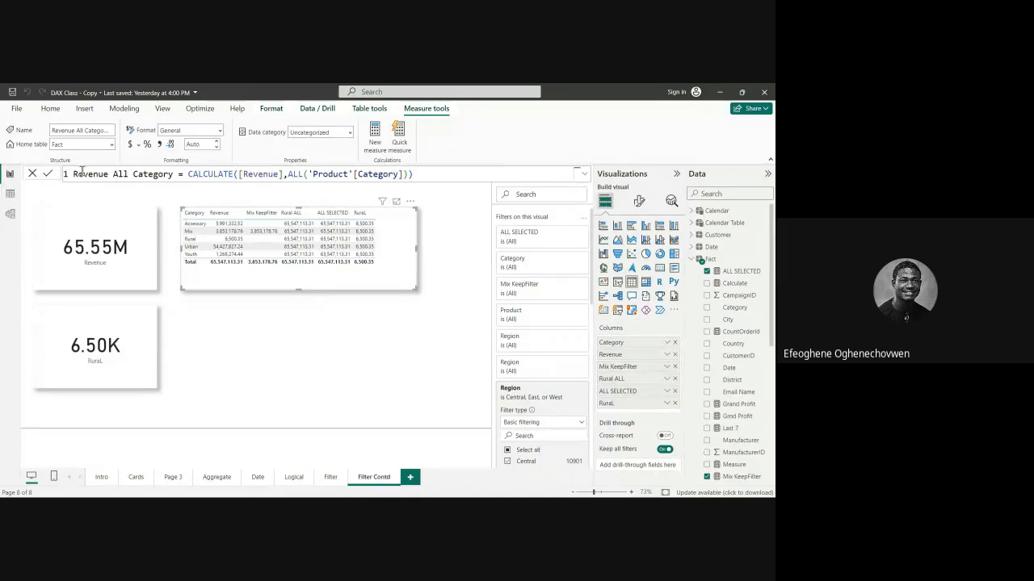
pyautogui.moveTo(74, 174); pyautogui.dragTo(173, 175)
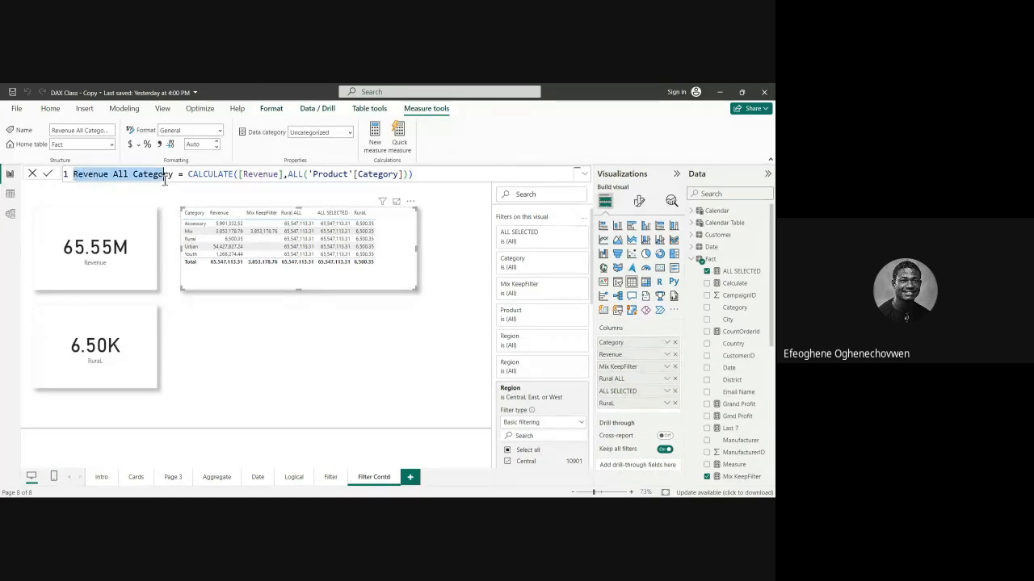
pyautogui.click(174, 175)
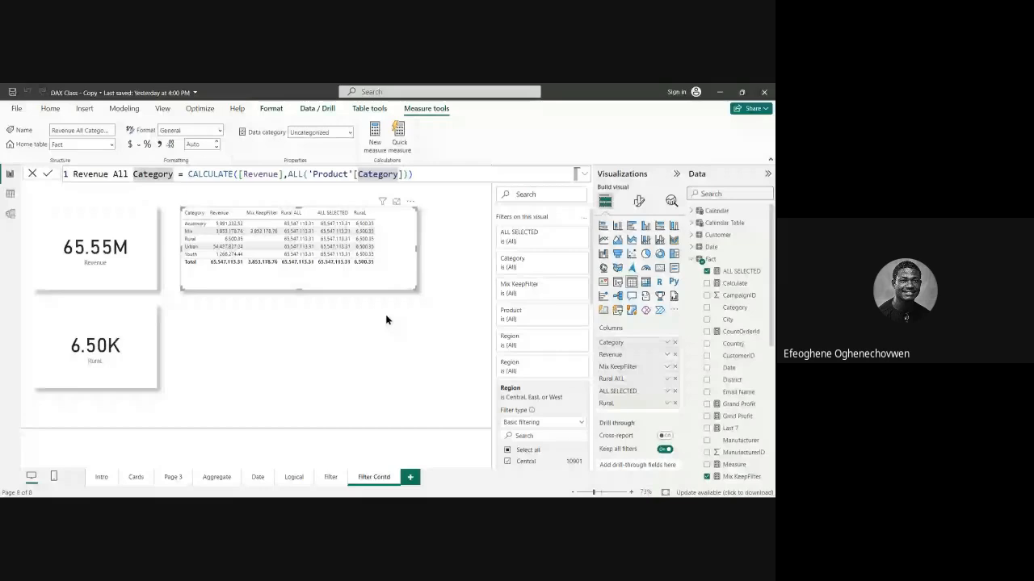
pyautogui.click(455, 212)
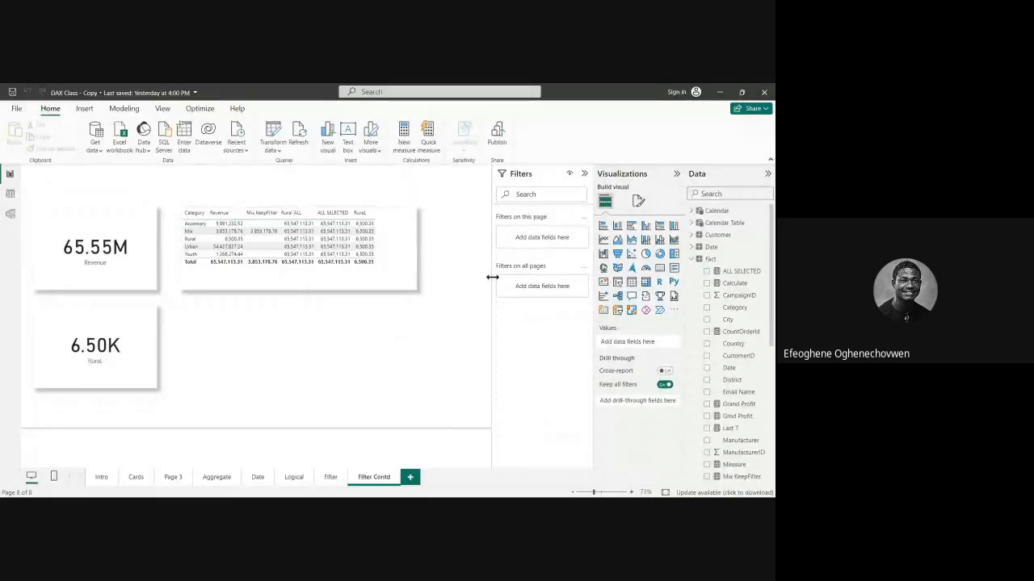
# Step: Create a new measure in the Fact table, name it % Revenue Category, and begin its formula with the DIVIDE function
pyautogui.rightClick(707, 259)
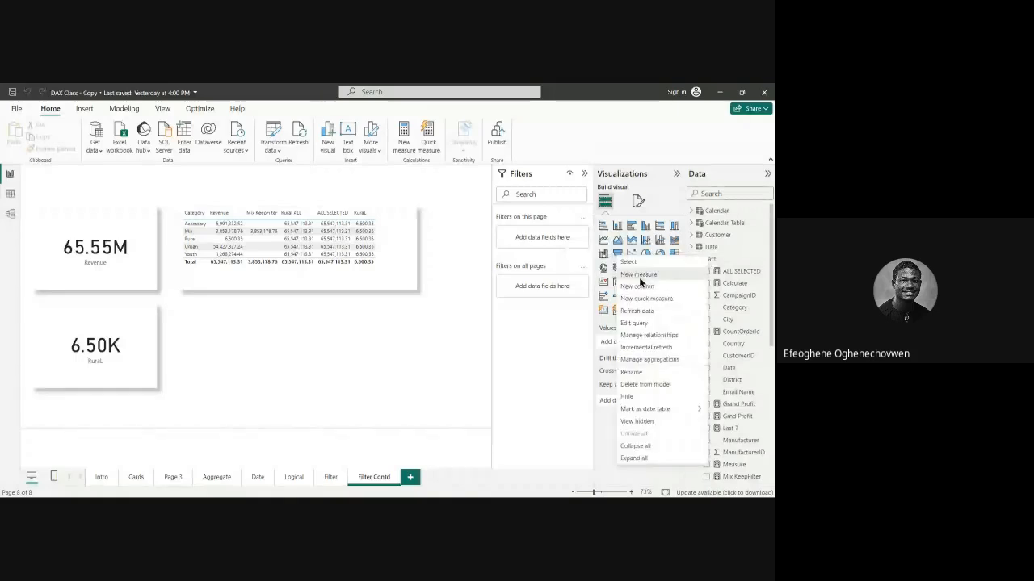
pyautogui.click(639, 277)
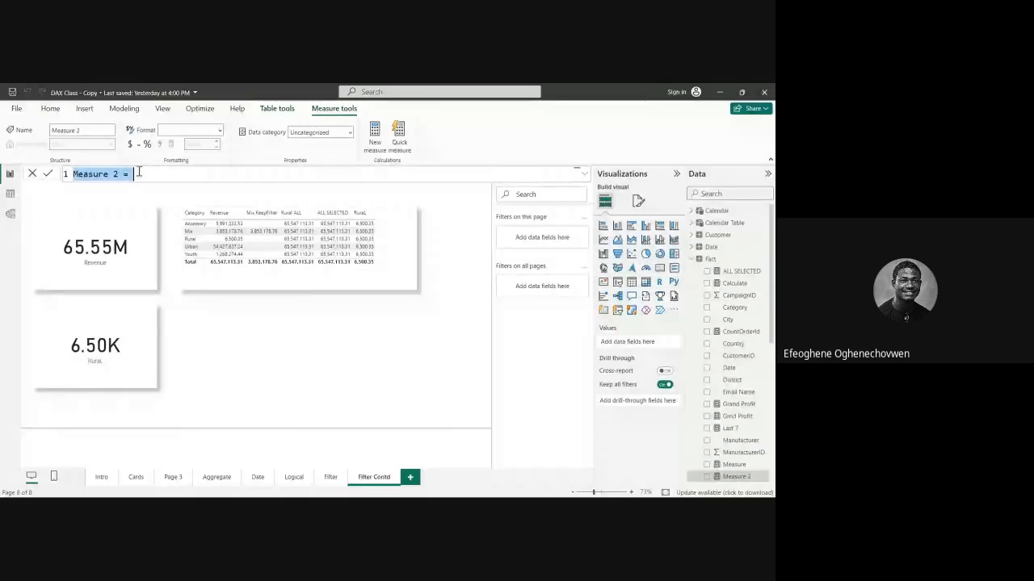
pyautogui.press('BackSpace')
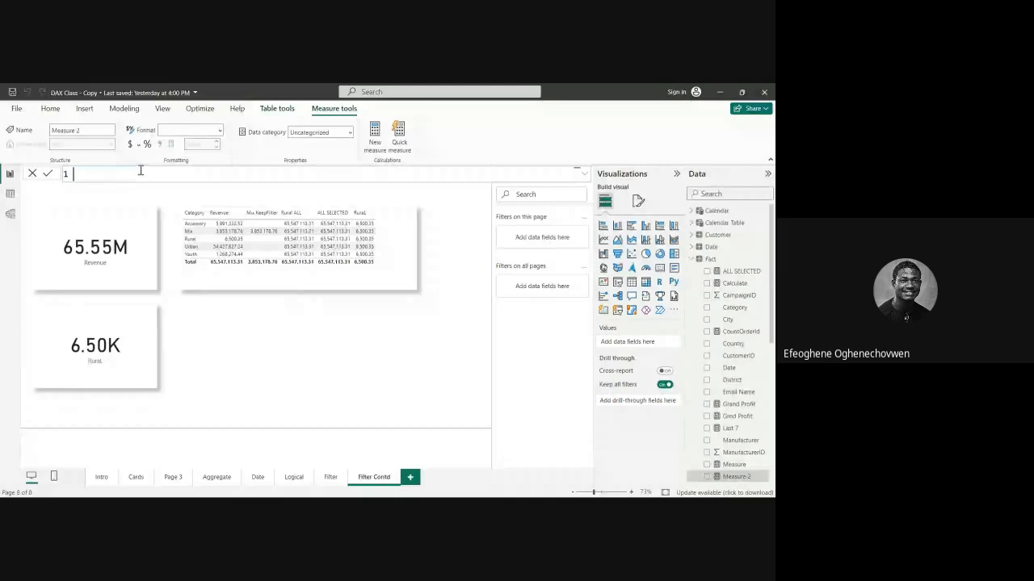
pyautogui.write('% Revenue Categot')
pyautogui.write('y')
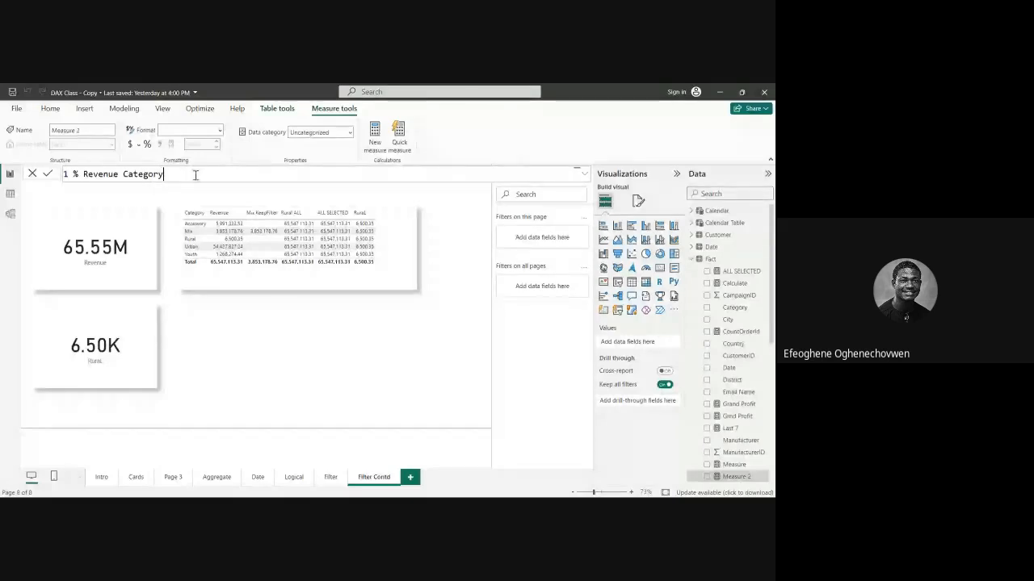
pyautogui.write(' =')
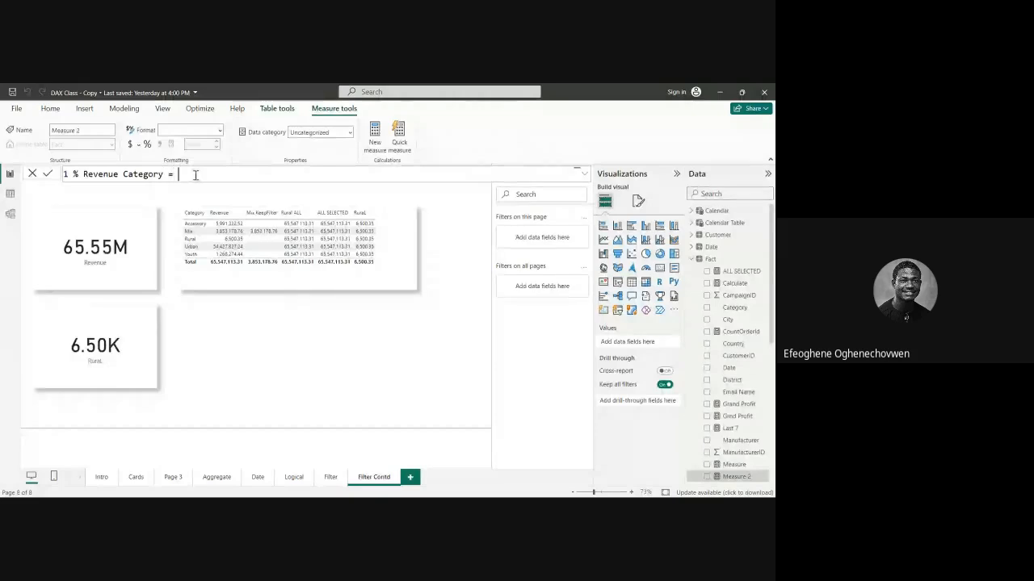
pyautogui.write(' divide')
pyautogui.press('Tab')
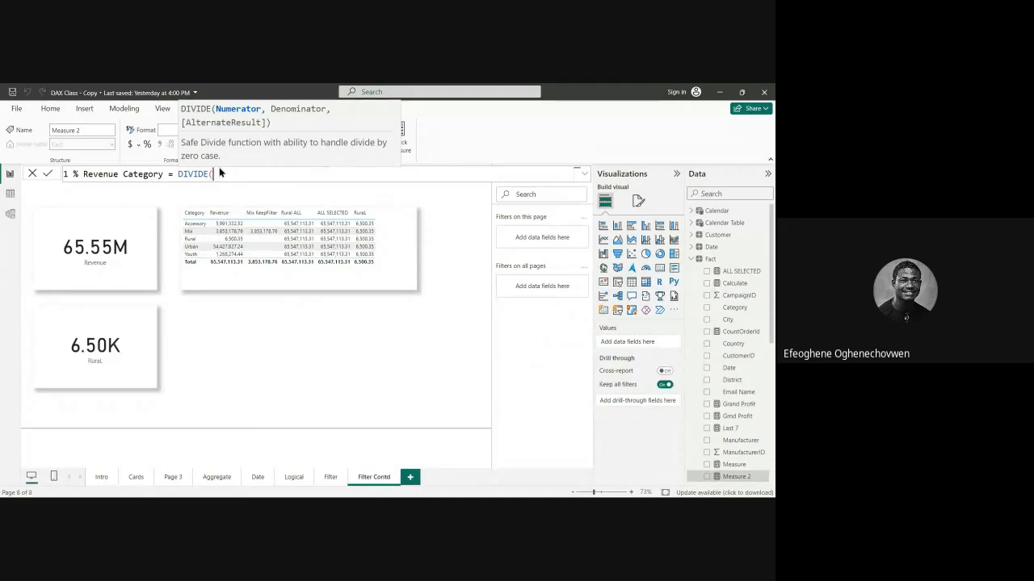
# Step: Complete the DIVIDE formula with [Revenue] as numerator and [Revenue All Category] as denominator, and commit the measure
pyautogui.write('reve')
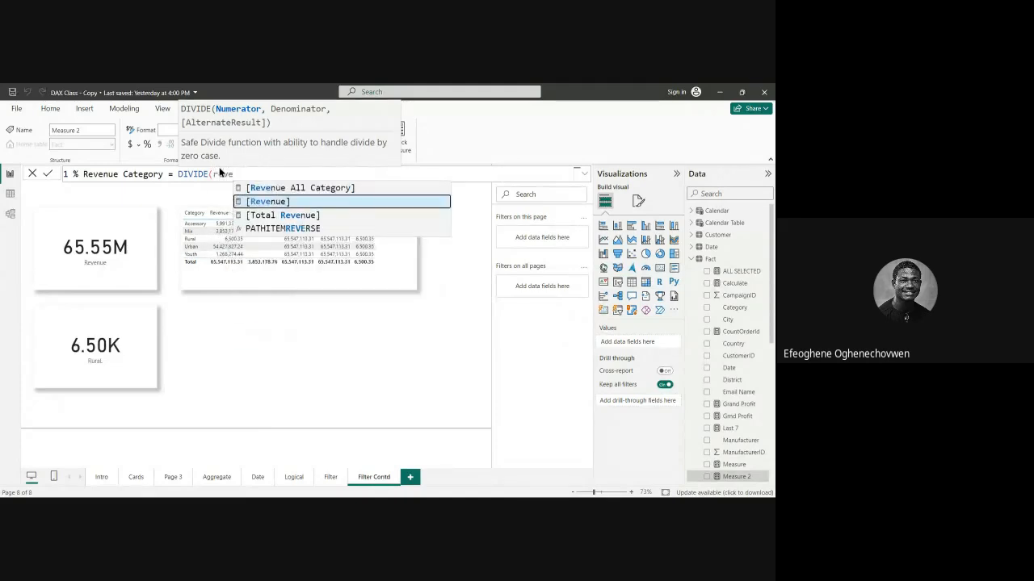
pyautogui.click(264, 202)
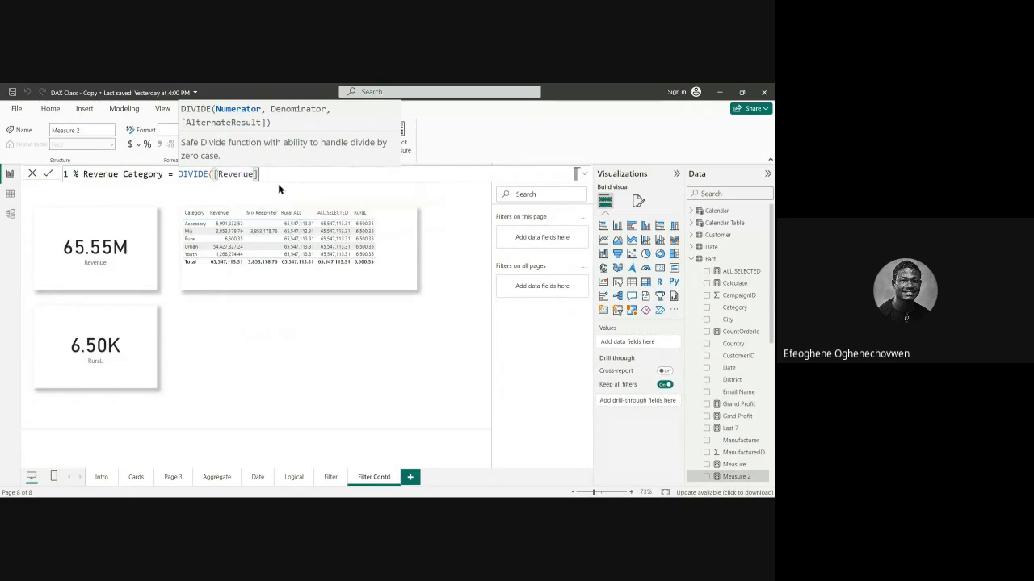
pyautogui.write(',,')
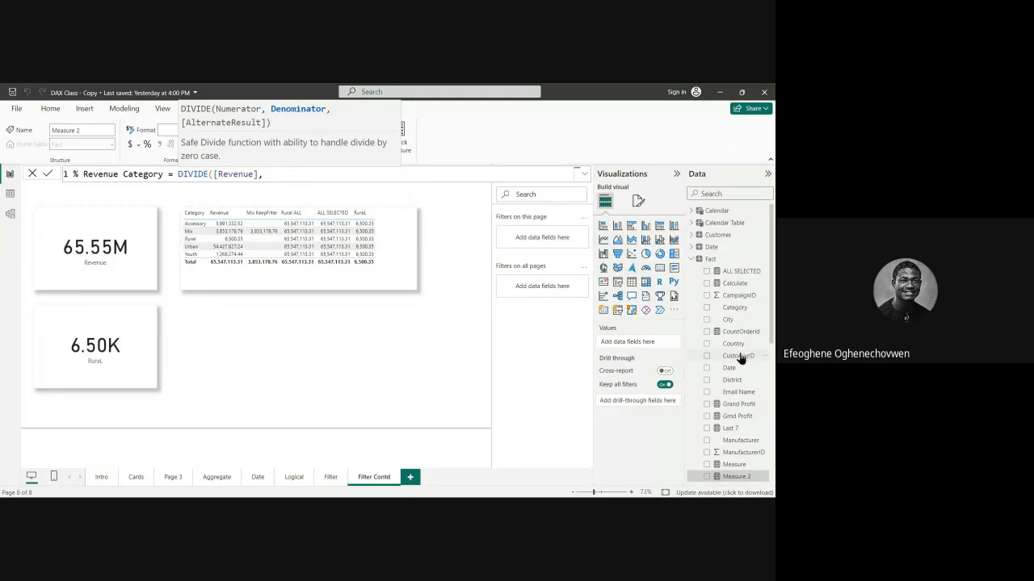
pyautogui.scroll(-5, 738, 364)
pyautogui.scroll(-3, 737, 363)
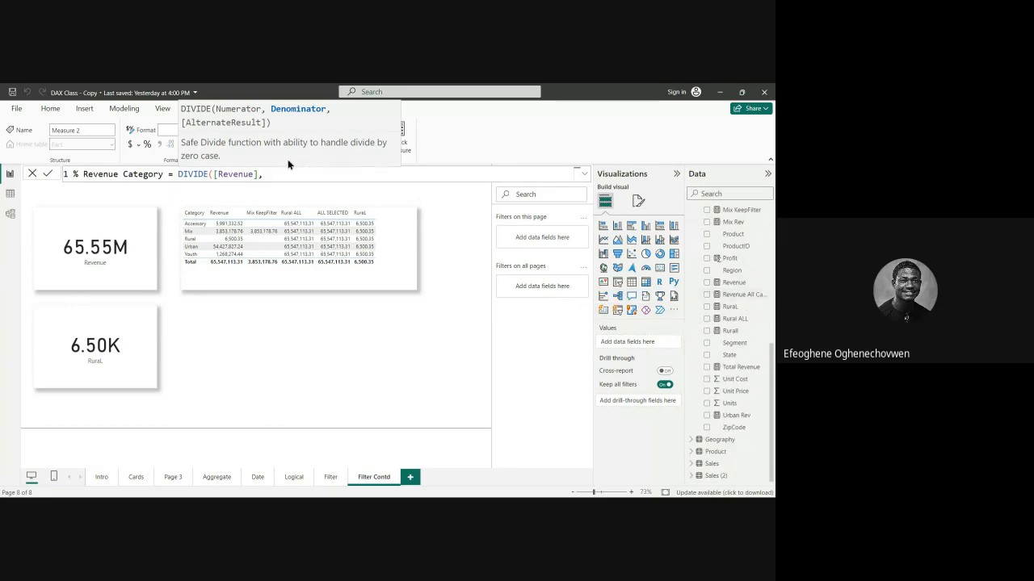
pyautogui.write('reve')
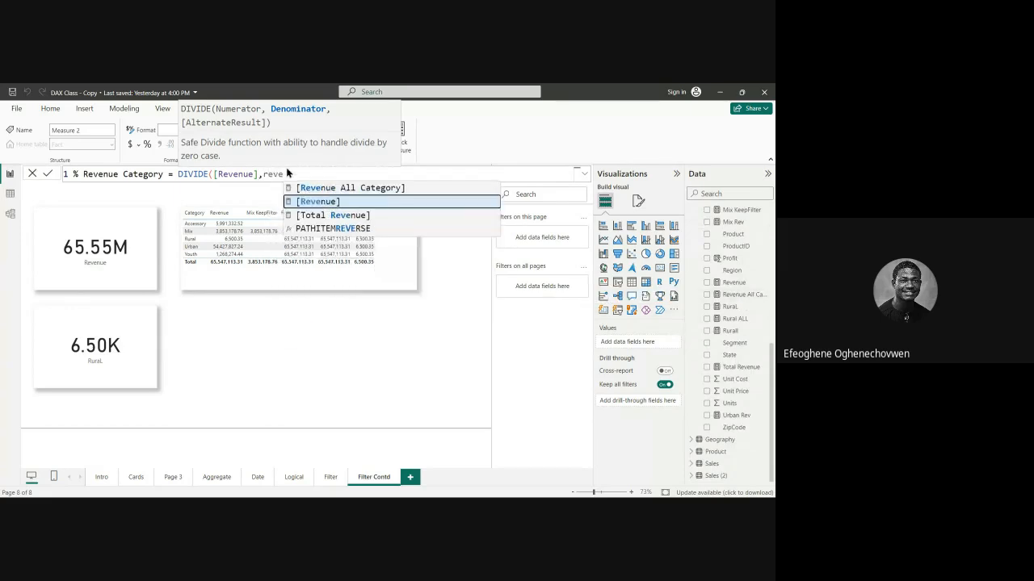
pyautogui.click(337, 188)
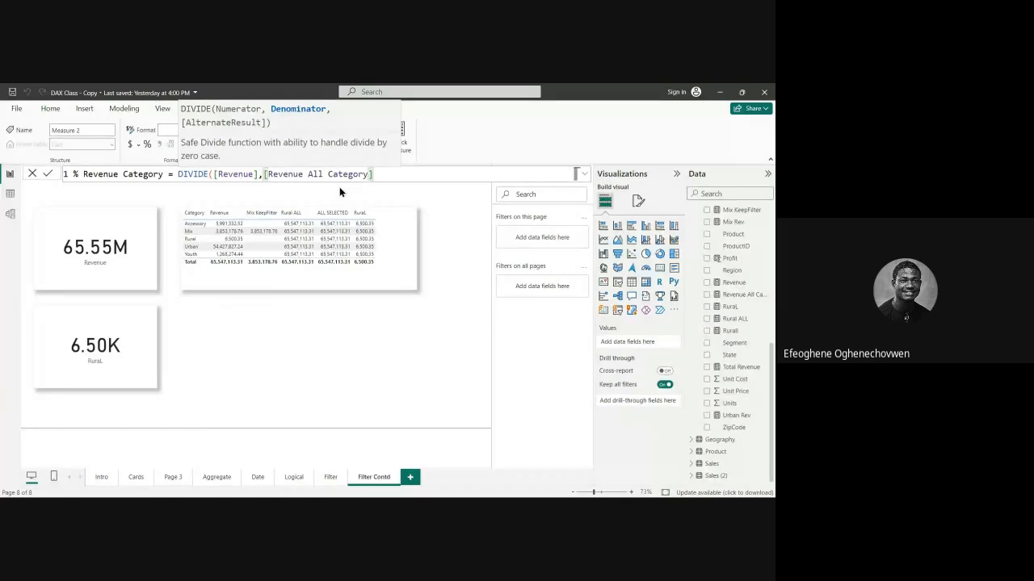
pyautogui.write(')')
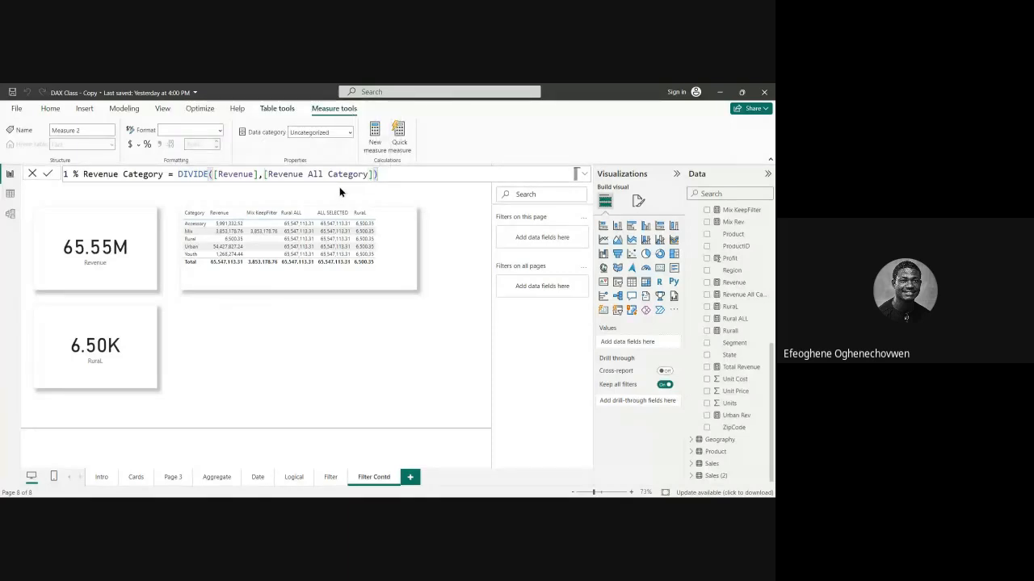
pyautogui.press('Return')
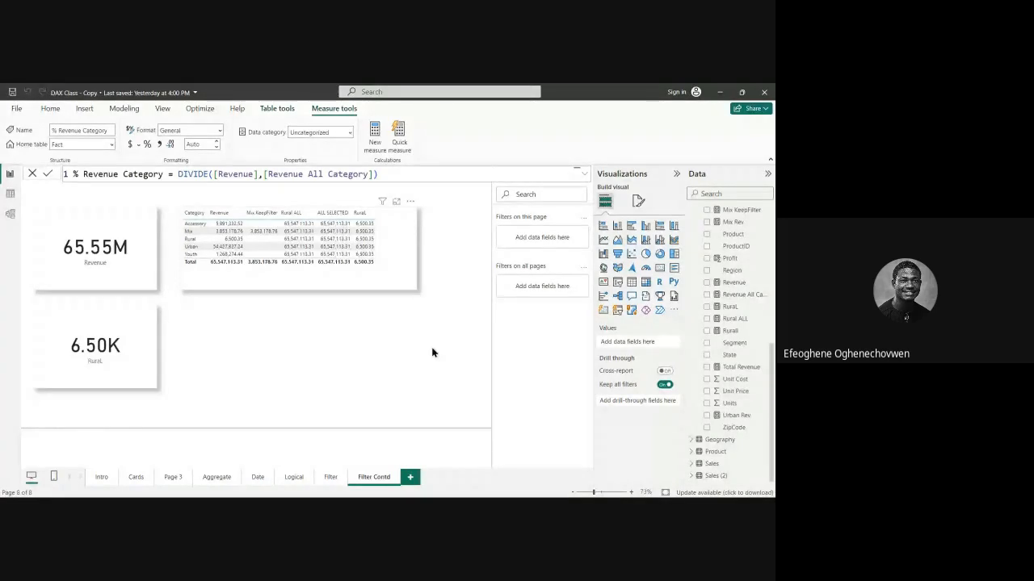
# Step: Add the % Revenue Category measure to the category table and widen the table to fit the new column
pyautogui.click(395, 277)
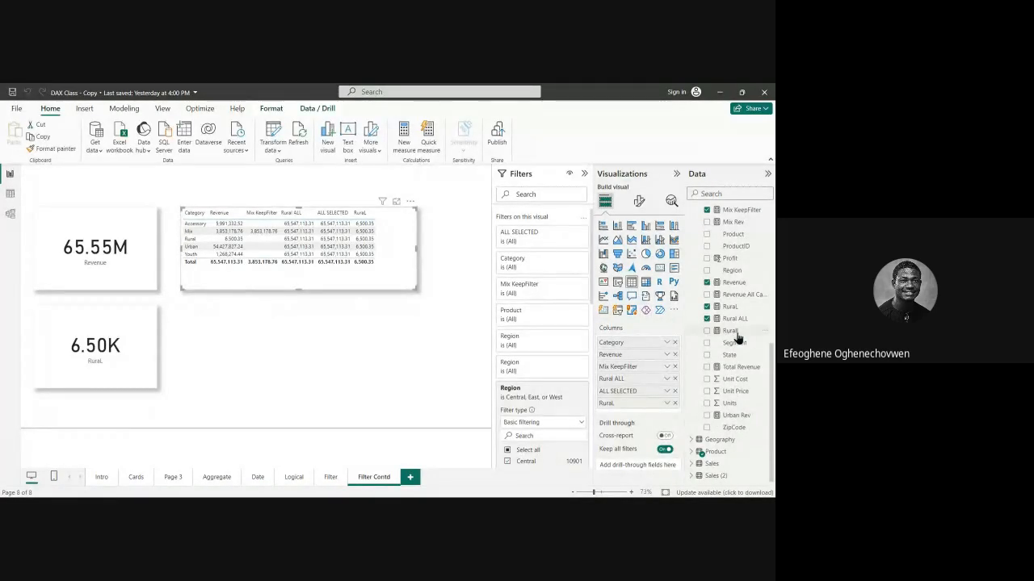
pyautogui.scroll(5, 737, 335)
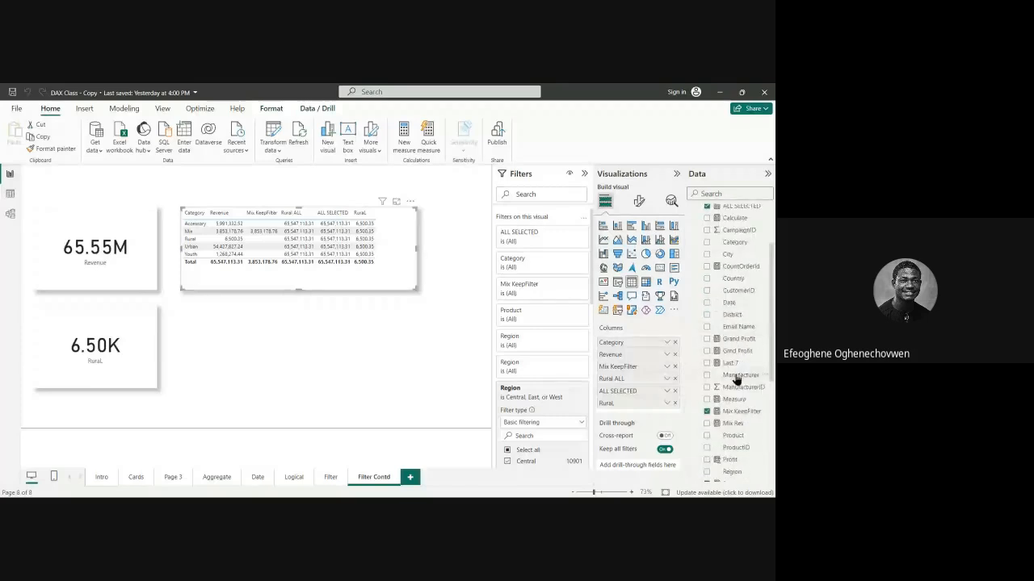
pyautogui.scroll(3, 731, 279)
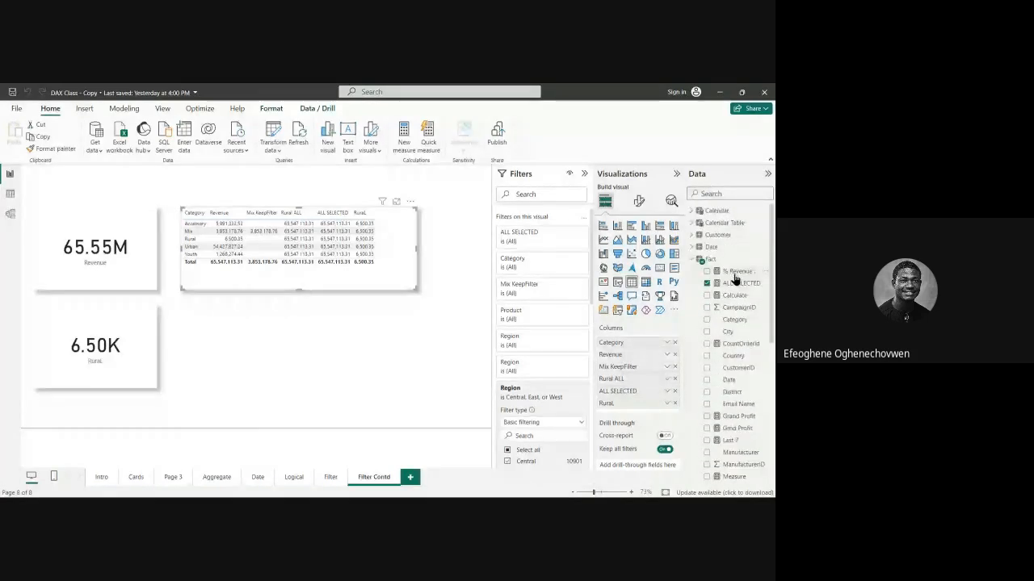
pyautogui.moveTo(733, 276); pyautogui.dragTo(415, 255)
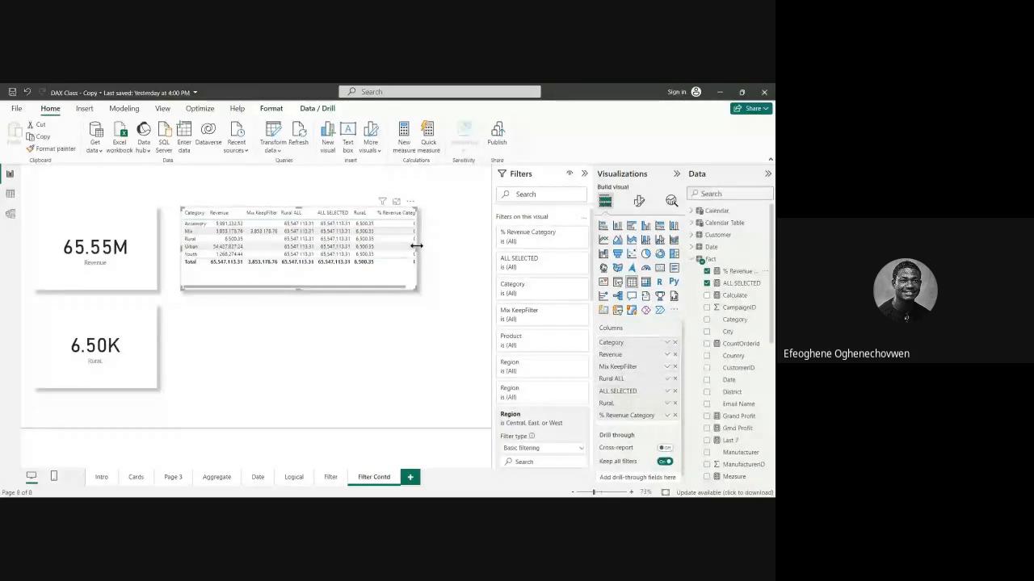
pyautogui.moveTo(416, 245); pyautogui.dragTo(451, 257)
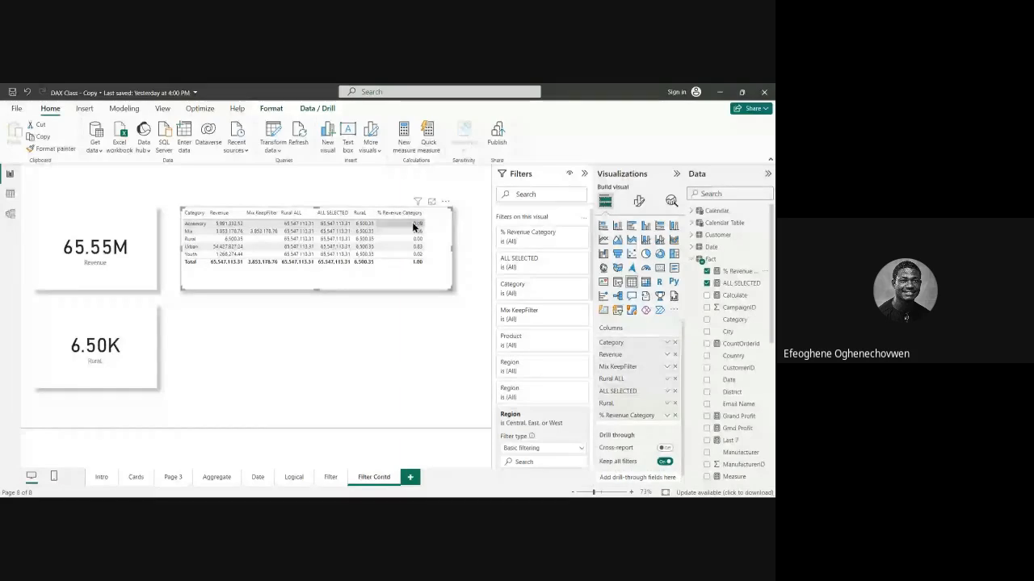
# Step: Set the format of the % Revenue Category measure to Percentage
pyautogui.click(733, 272)
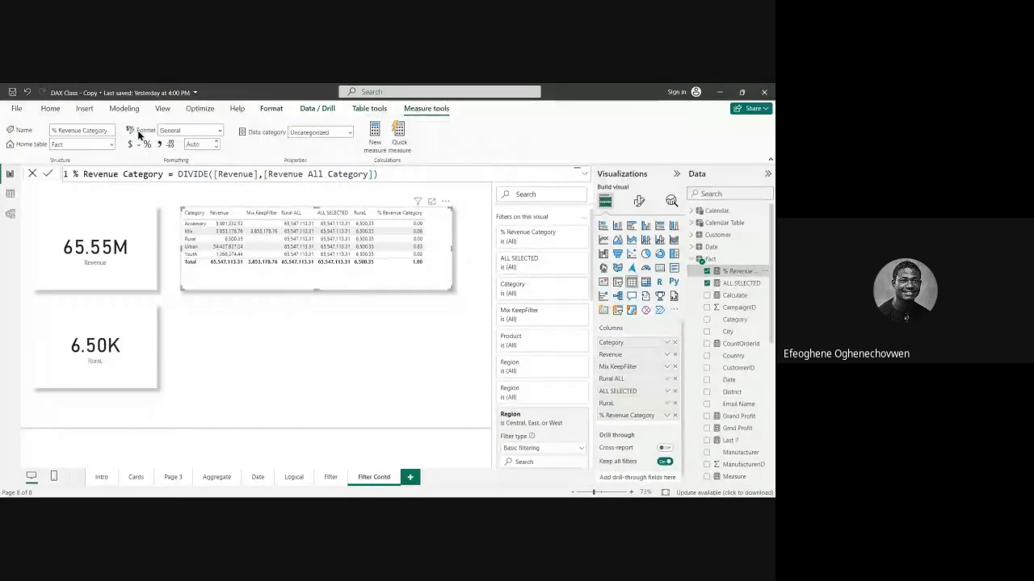
pyautogui.click(212, 131)
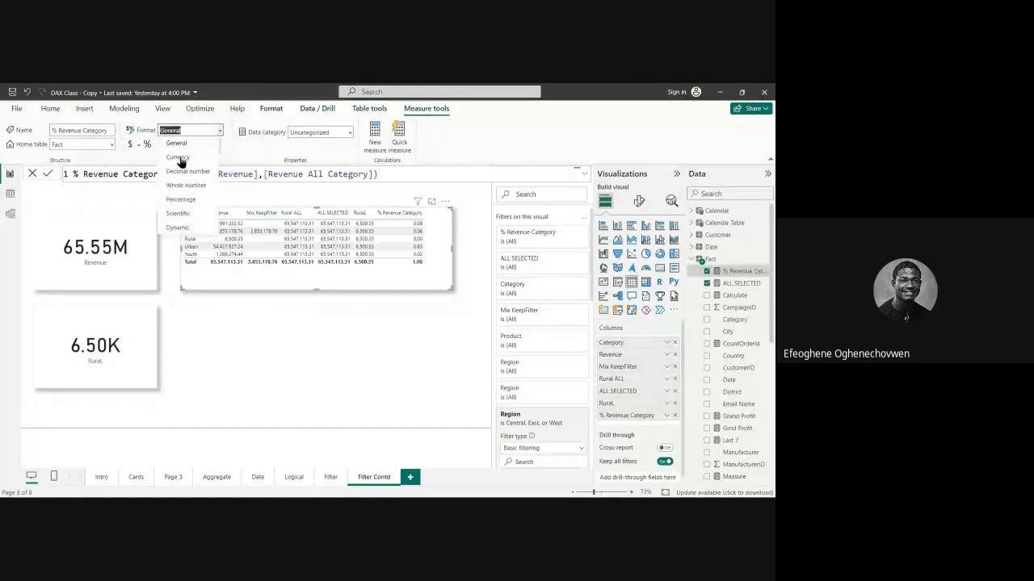
pyautogui.click(182, 201)
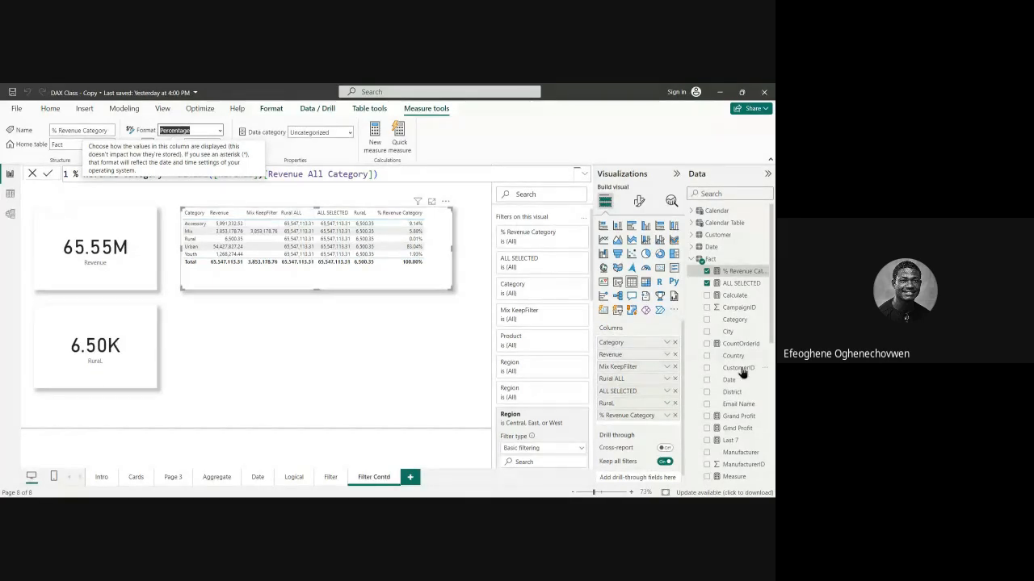
# Step: Format the Revenue measure as currency with the $ English (United States) symbol, and deselect the table
pyautogui.scroll(-5, 736, 380)
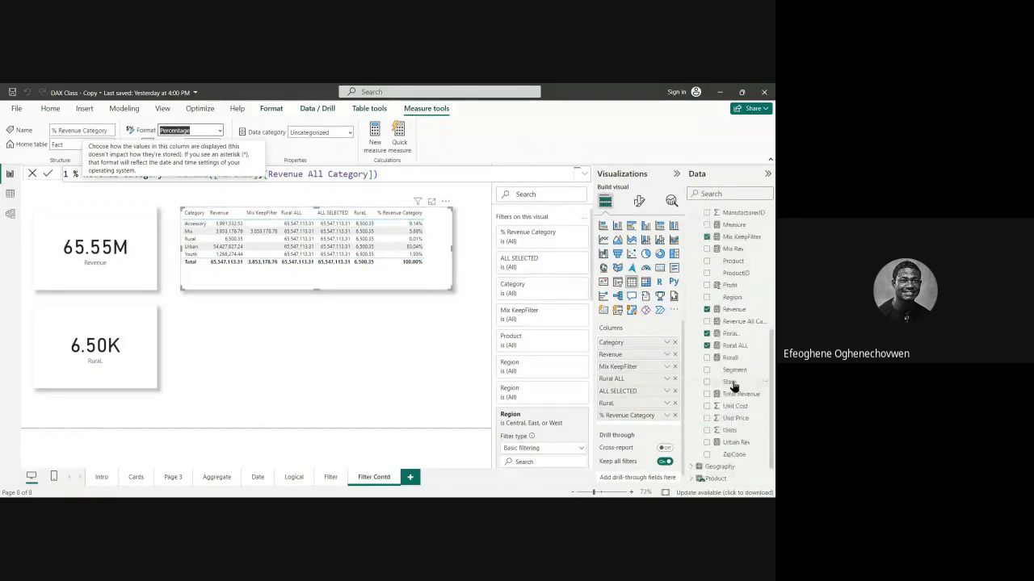
pyautogui.click(734, 310)
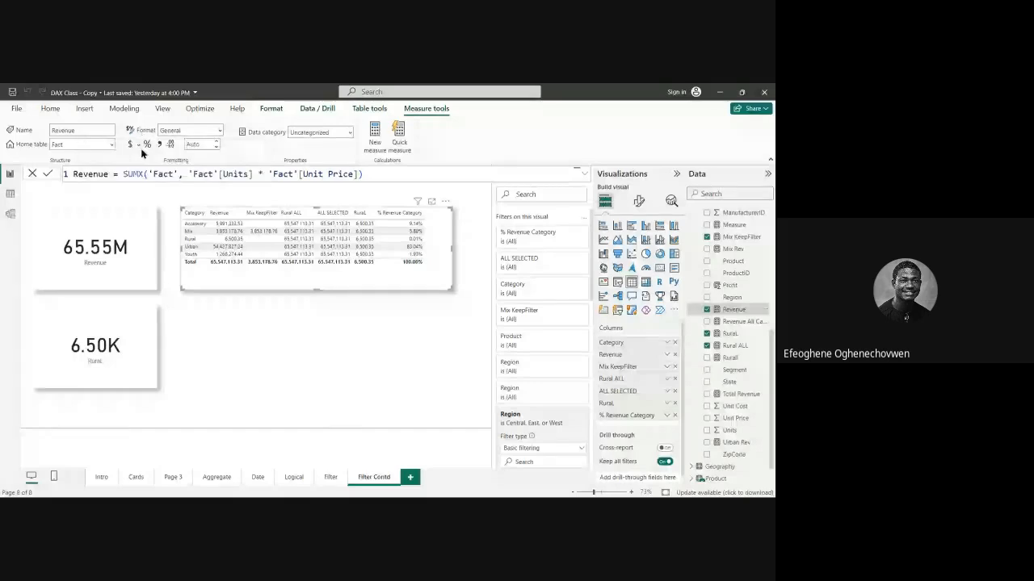
pyautogui.click(134, 145)
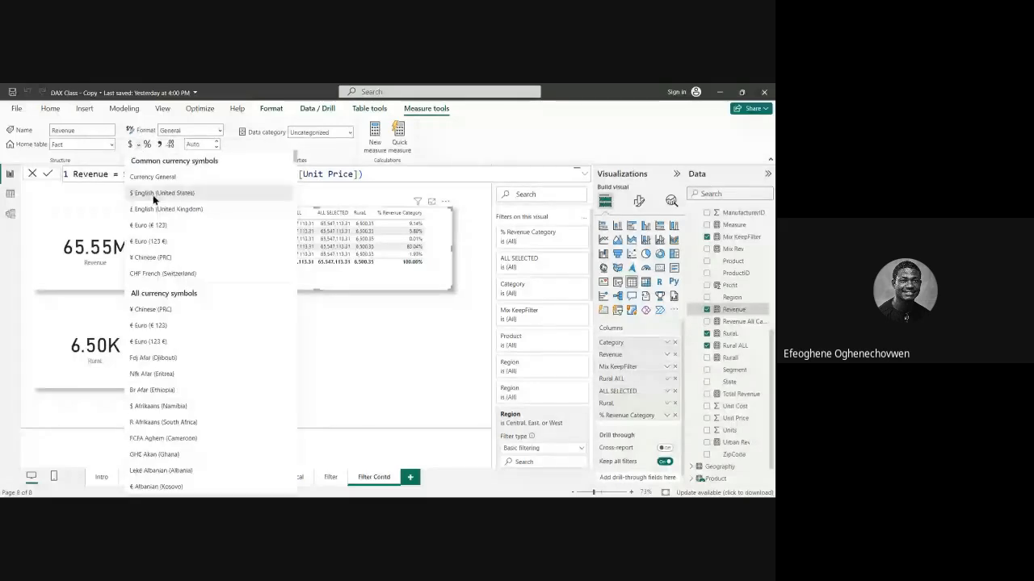
pyautogui.click(154, 196)
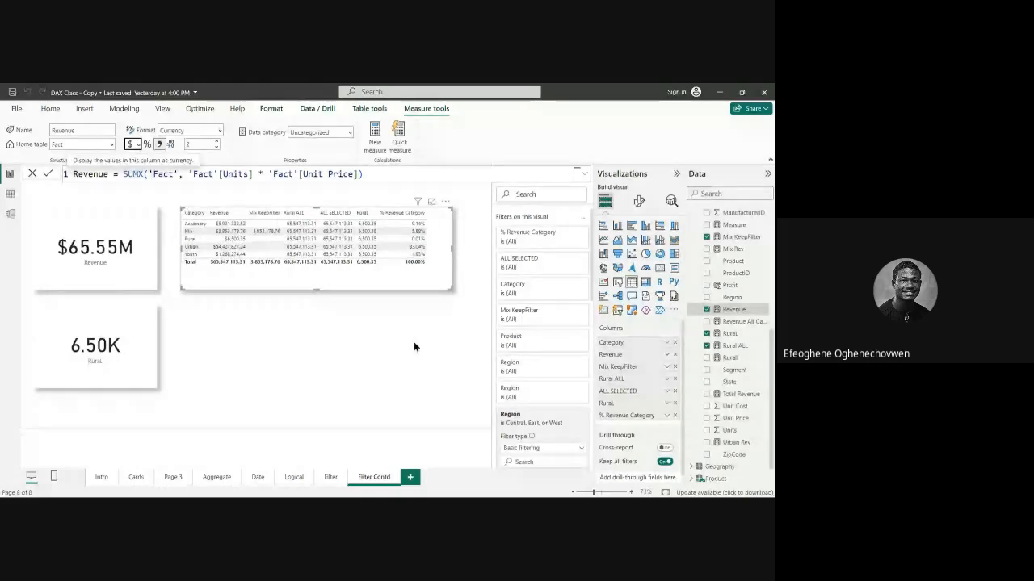
pyautogui.click(430, 314)
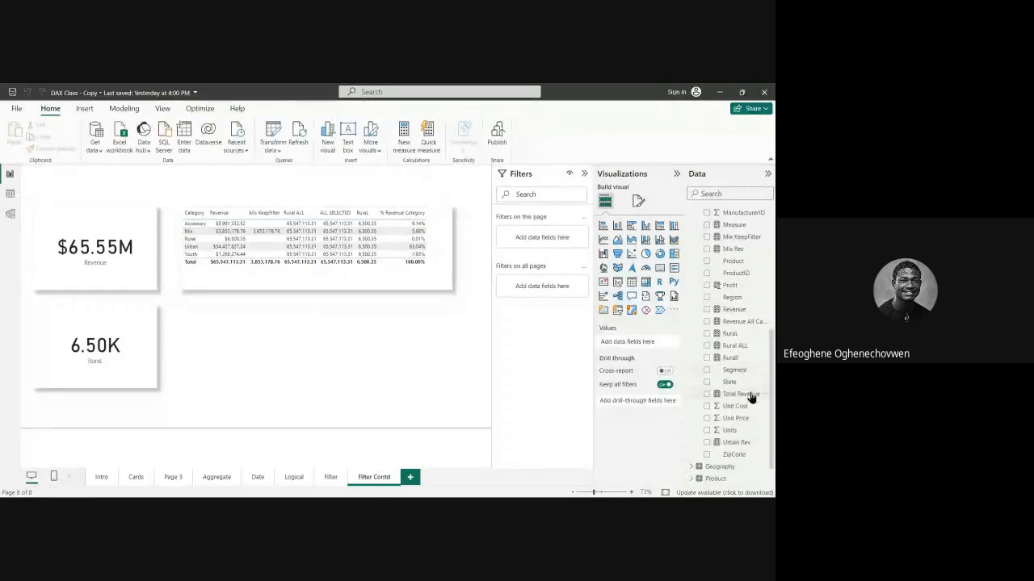
# Step: Open the Revenue All Category measure in the Fact table to examine its formula
pyautogui.scroll(-2, 748, 400)
pyautogui.scroll(5, 735, 347)
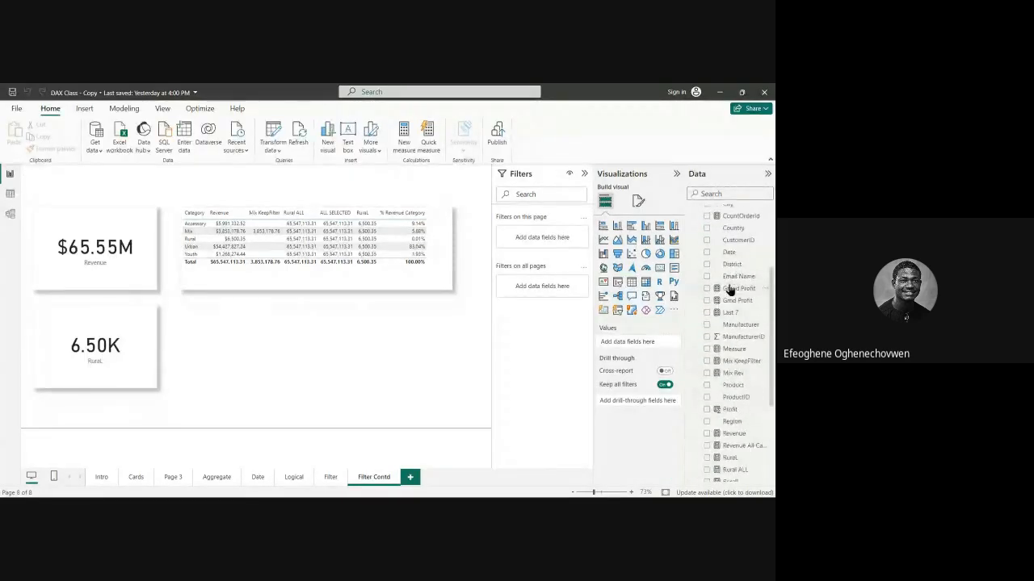
pyautogui.scroll(5, 732, 286)
pyautogui.scroll(-5, 745, 343)
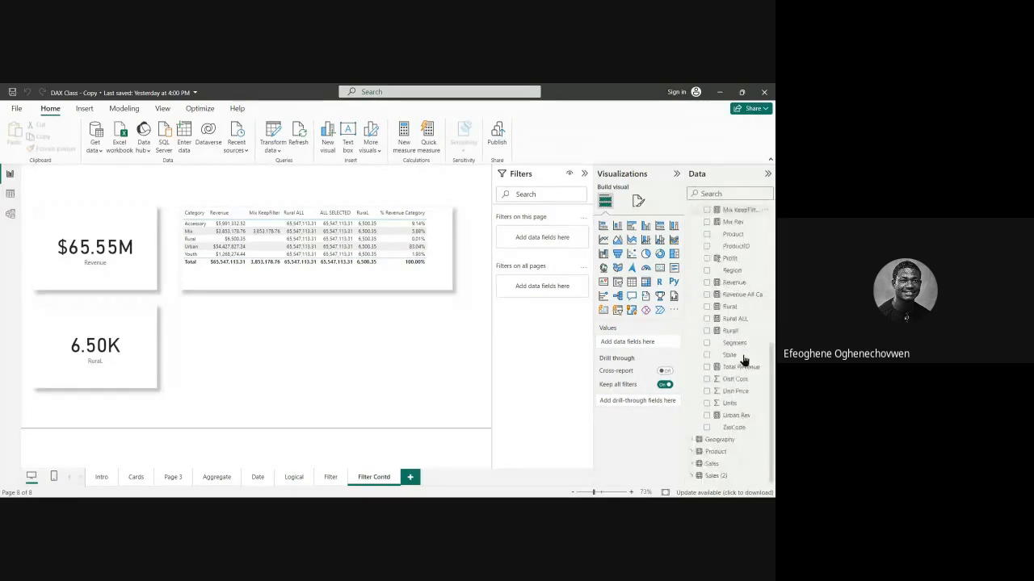
pyautogui.click(742, 295)
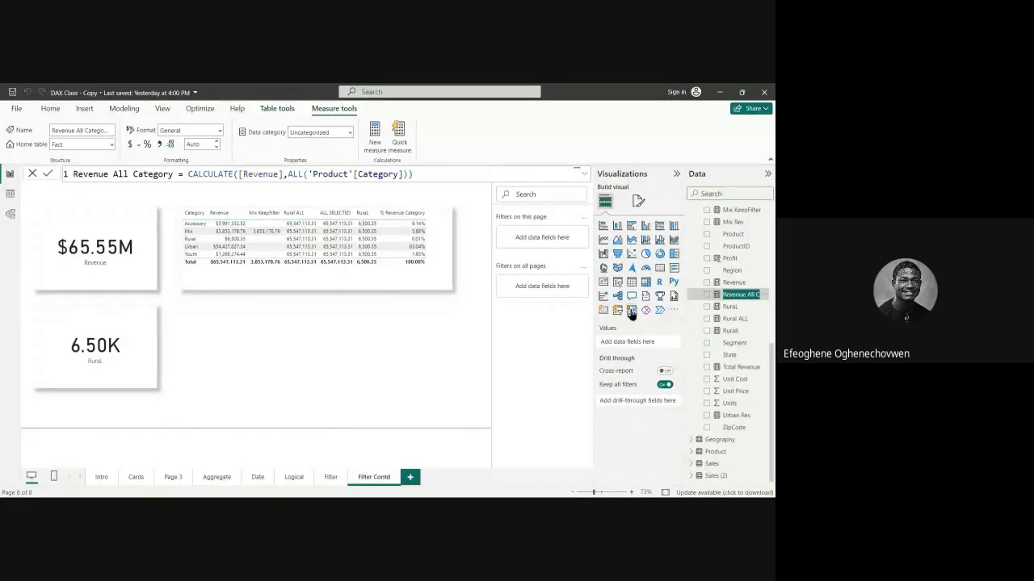
# Step: Add the Rural ALL measure to the category table again as its last column
pyautogui.scroll(1, 740, 344)
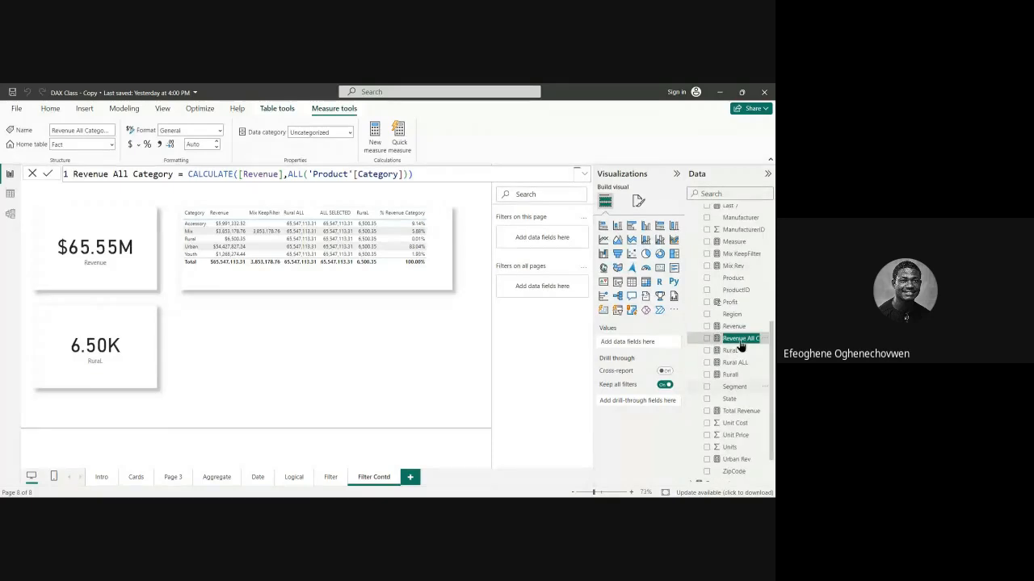
pyautogui.scroll(5, 739, 347)
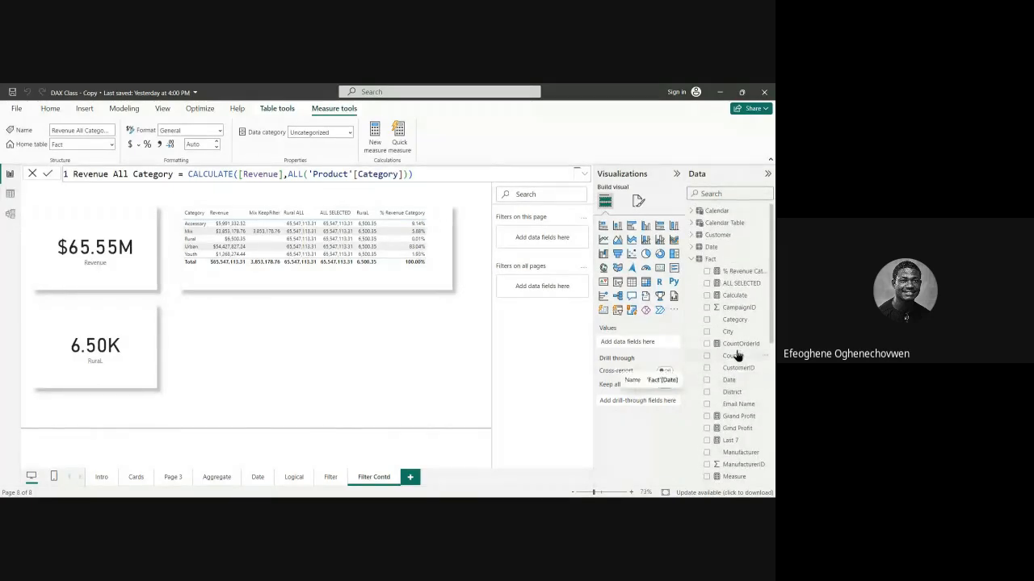
pyautogui.scroll(-6, 739, 352)
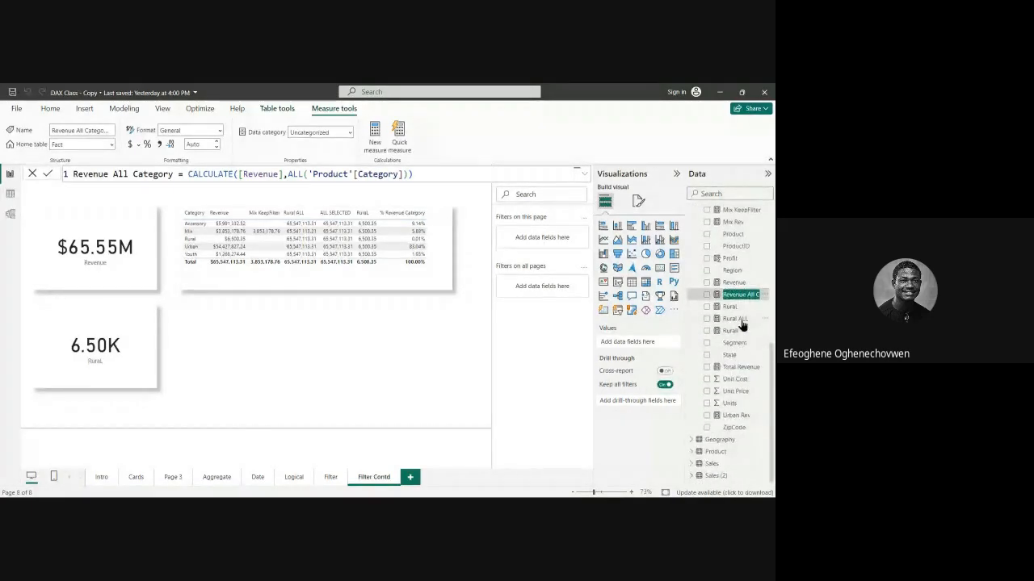
pyautogui.click(403, 286)
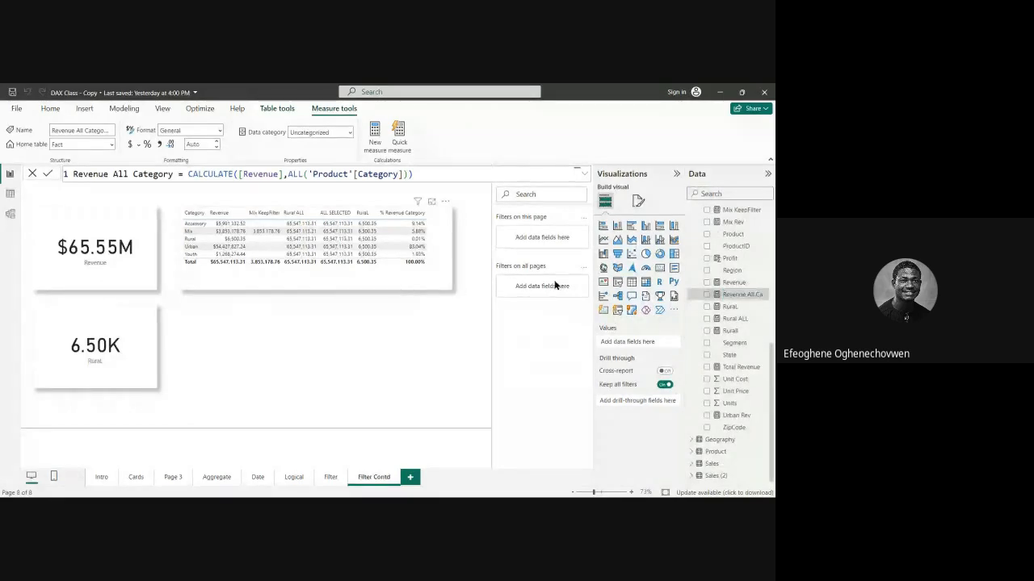
pyautogui.moveTo(744, 323); pyautogui.dragTo(442, 260)
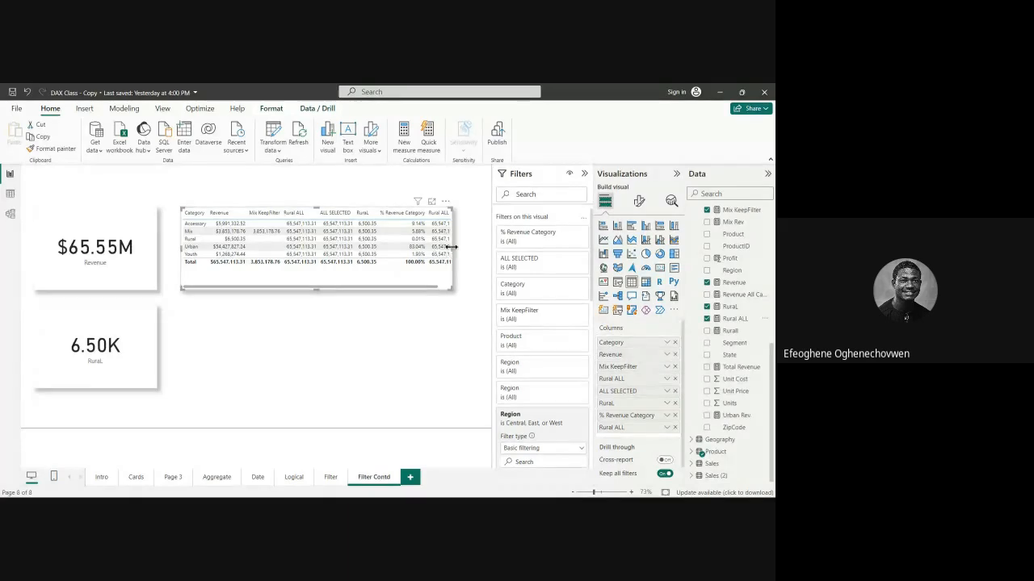
# Step: Widen the category table to fit all its columns and remove the duplicate Rural ALL column from its end
pyautogui.moveTo(451, 254); pyautogui.dragTo(475, 252)
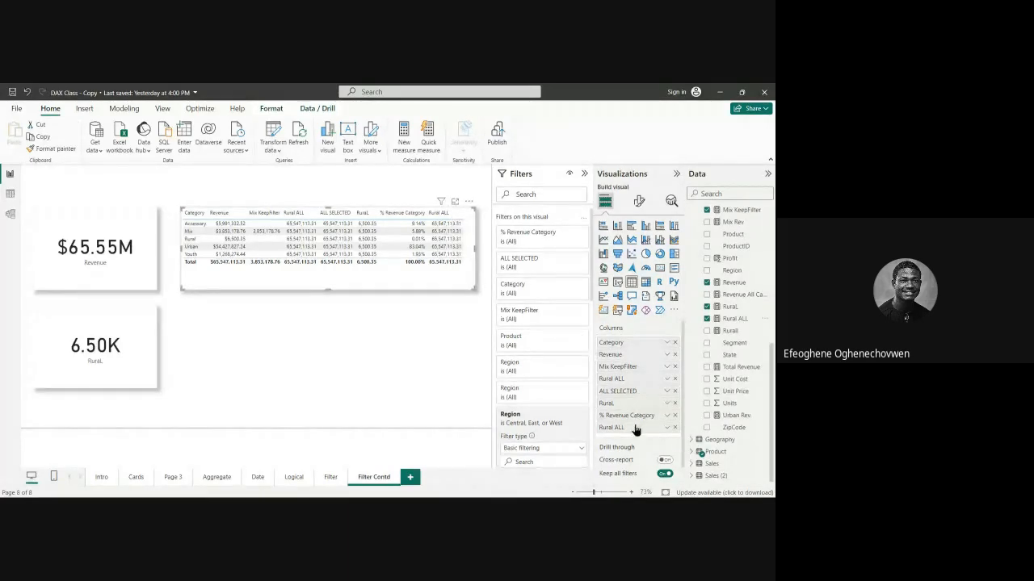
pyautogui.moveTo(637, 427); pyautogui.dragTo(632, 375)
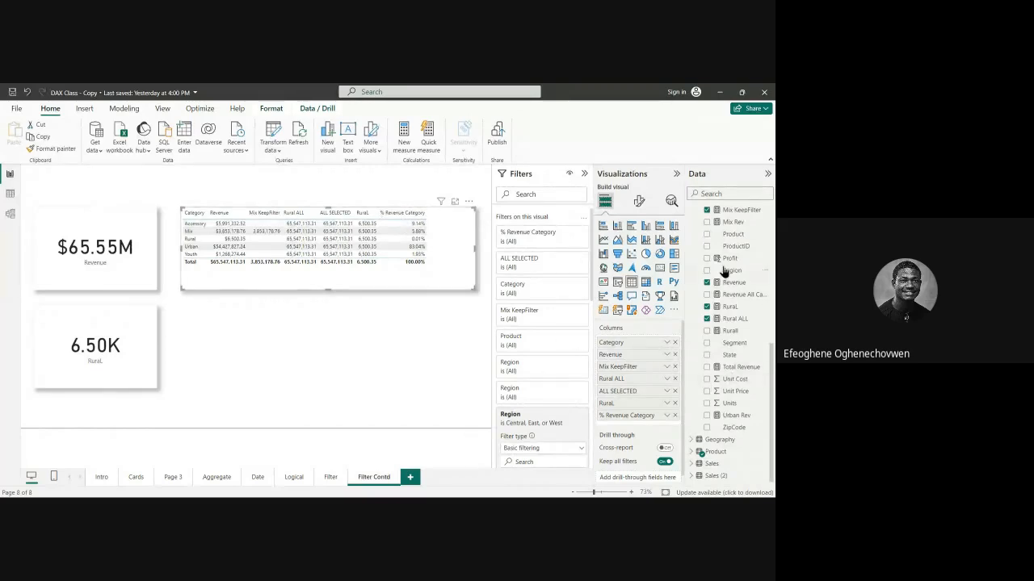
# Step: Open the Revenue All Category measure and examine the ALL('Product'[Category]) filter argument in its formula
pyautogui.scroll(5, 731, 250)
pyautogui.scroll(3, 735, 247)
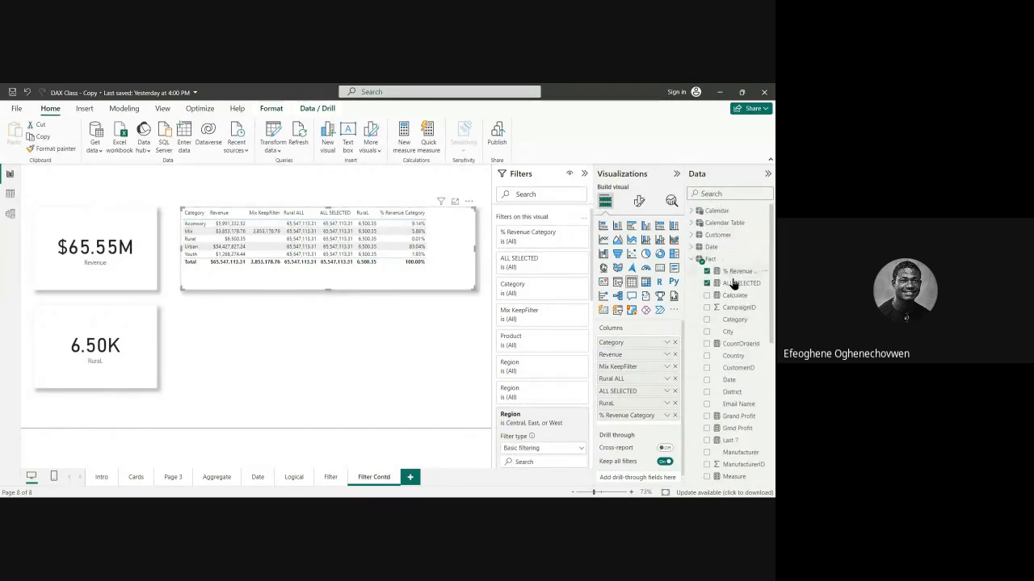
pyautogui.scroll(-3, 747, 360)
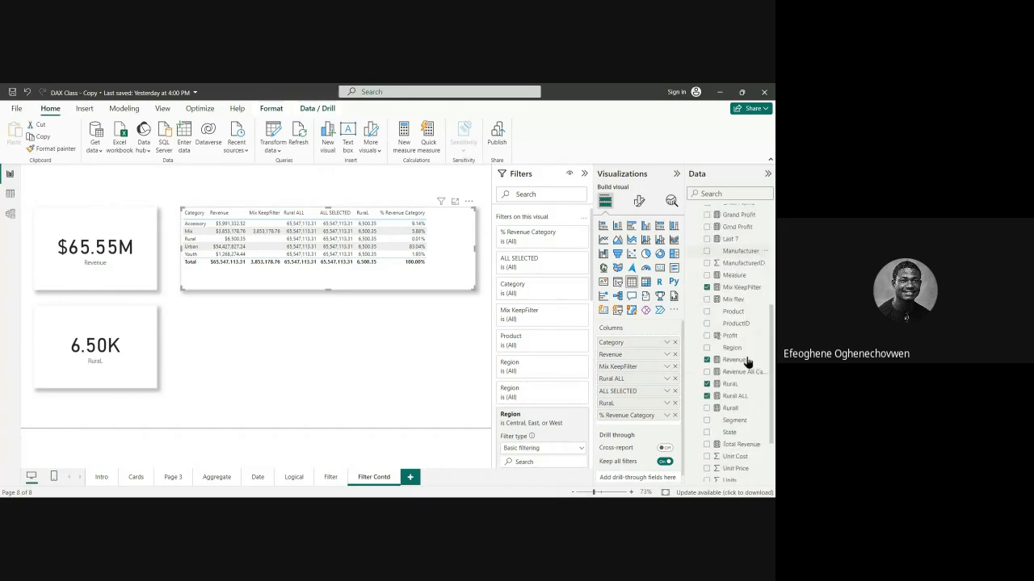
pyautogui.scroll(-3, 739, 339)
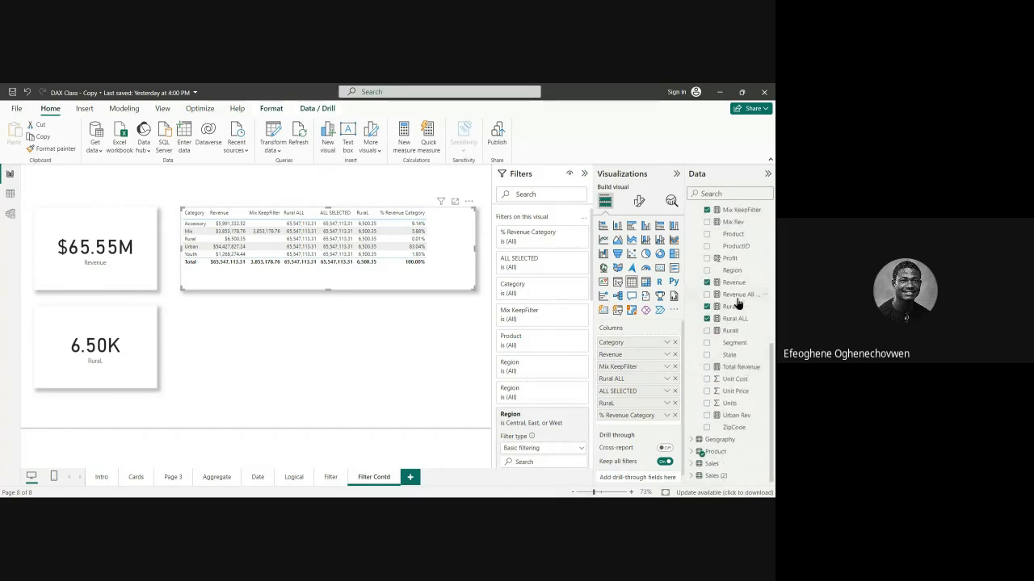
pyautogui.click(735, 294)
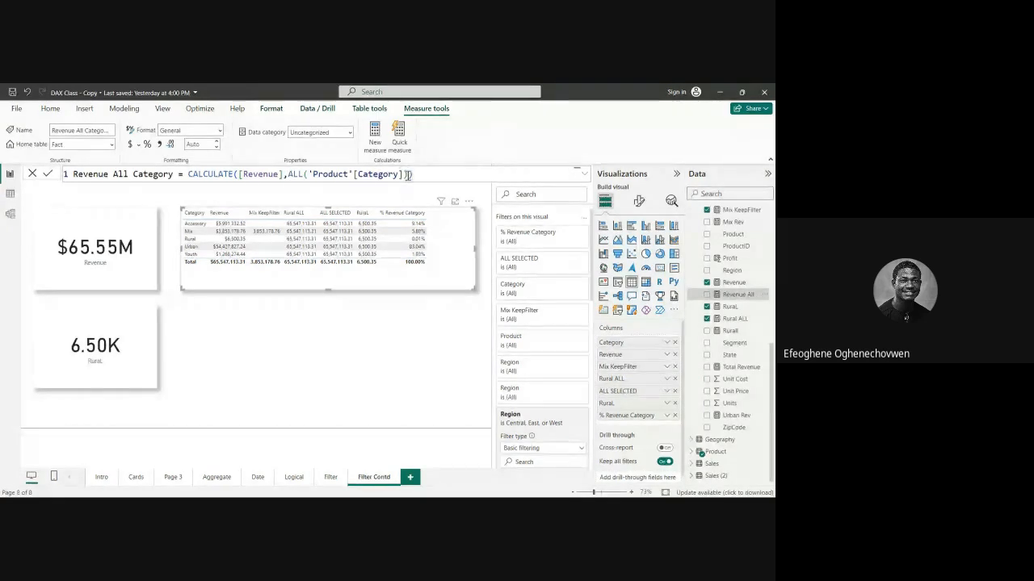
pyautogui.moveTo(412, 174); pyautogui.dragTo(288, 174)
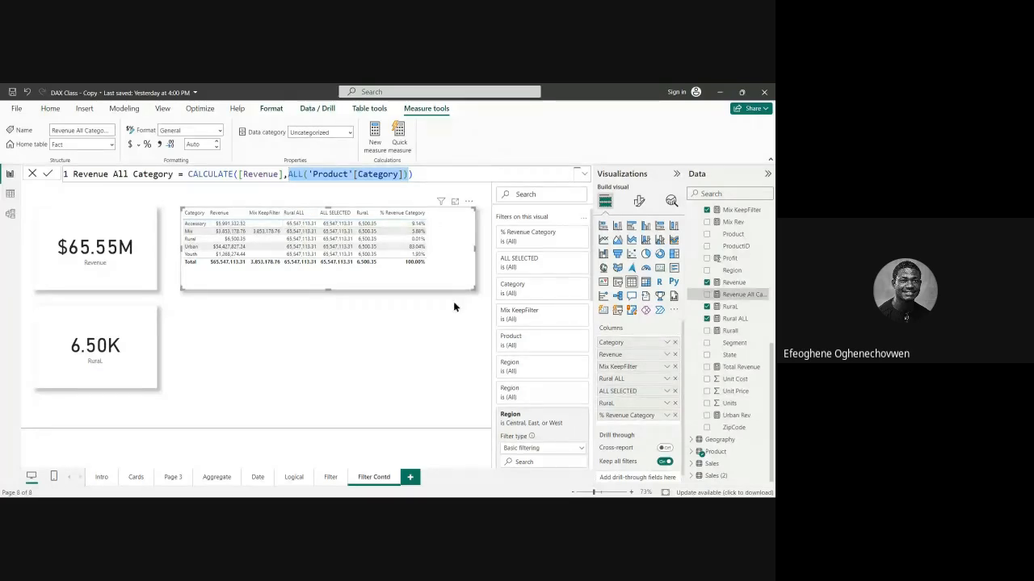
pyautogui.click(552, 297)
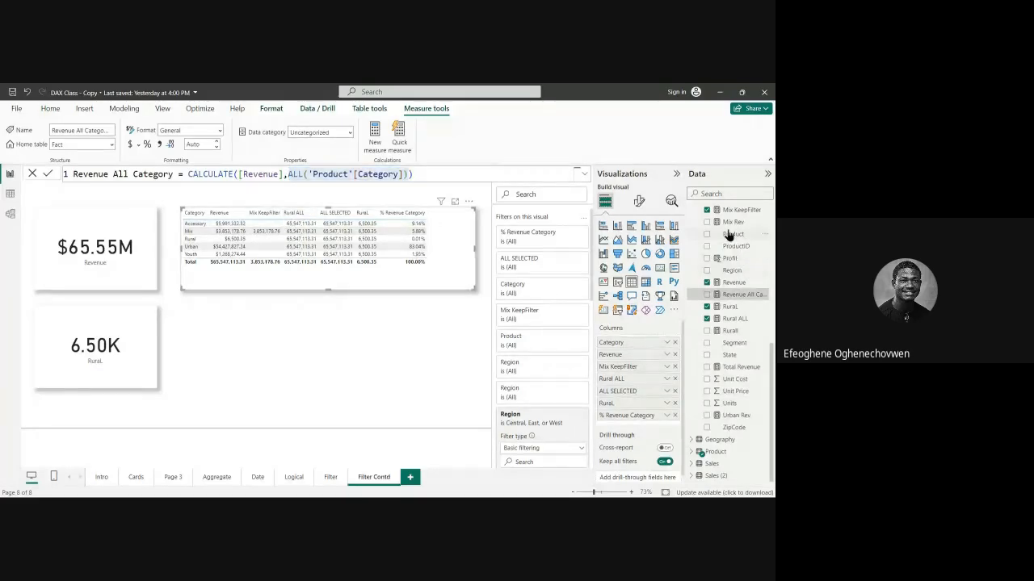
# Step: Open the % Revenue Category measure and examine the Revenue and Revenue All Category arguments of its DIVIDE formula
pyautogui.scroll(3, 739, 283)
pyautogui.scroll(5, 726, 291)
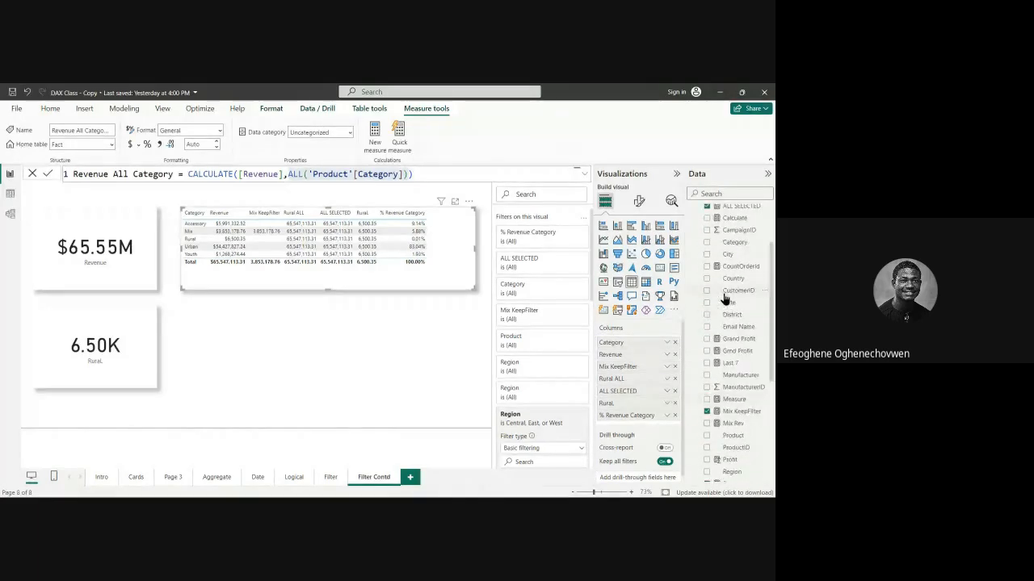
pyautogui.click(731, 273)
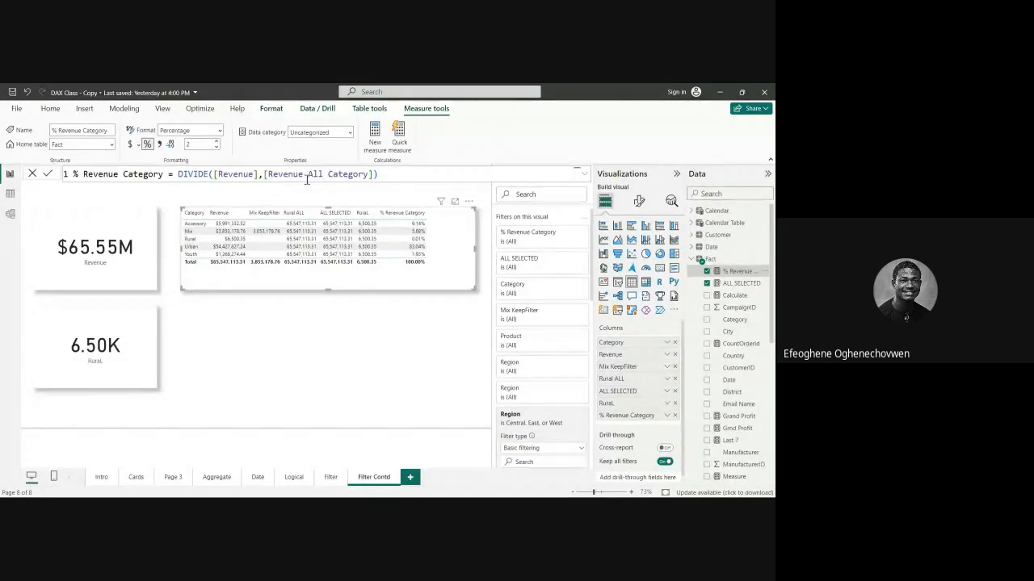
pyautogui.moveTo(263, 174); pyautogui.dragTo(365, 174)
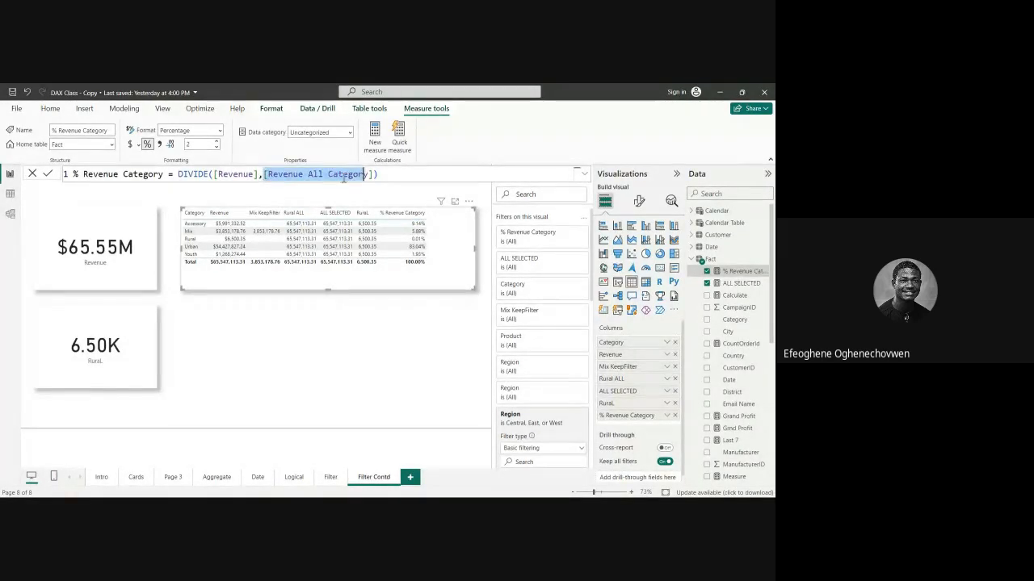
pyautogui.click(217, 175)
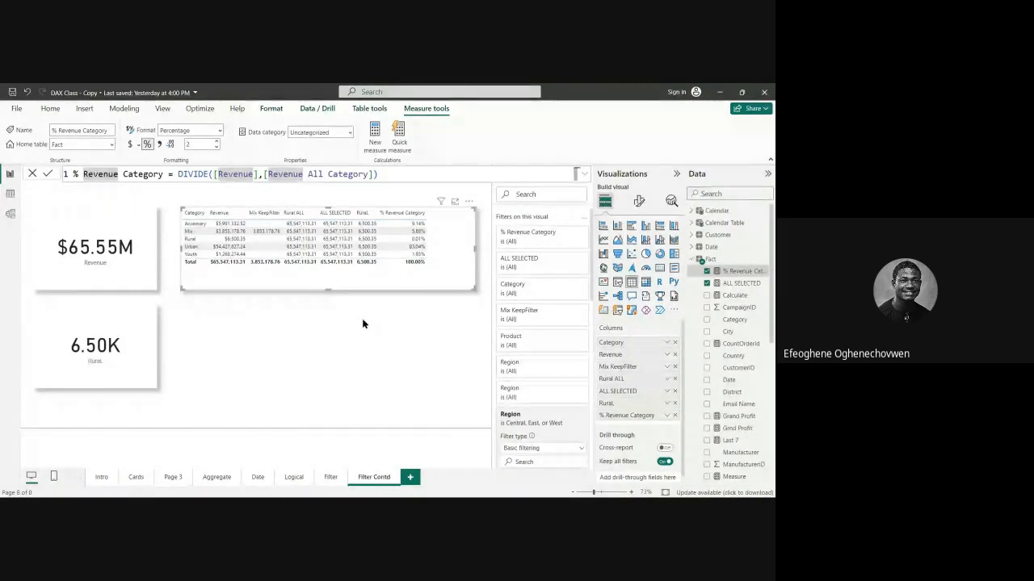
pyautogui.click(403, 174)
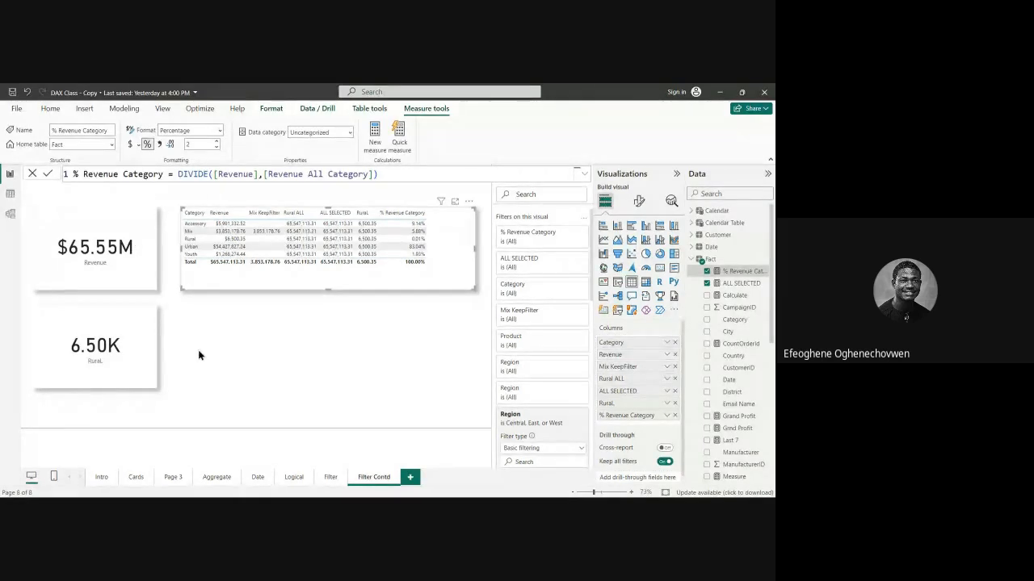
# Step: Check the Filter page, return to Filter Contd, and collapse the Filters, Visualizations and Data panes to enlarge the canvas
pyautogui.click(328, 477)
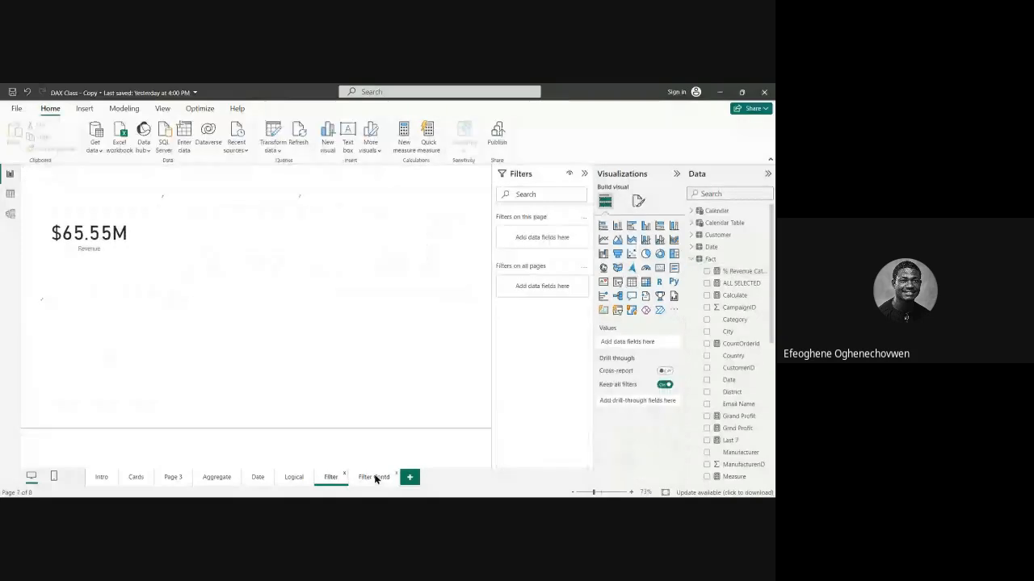
pyautogui.click(374, 478)
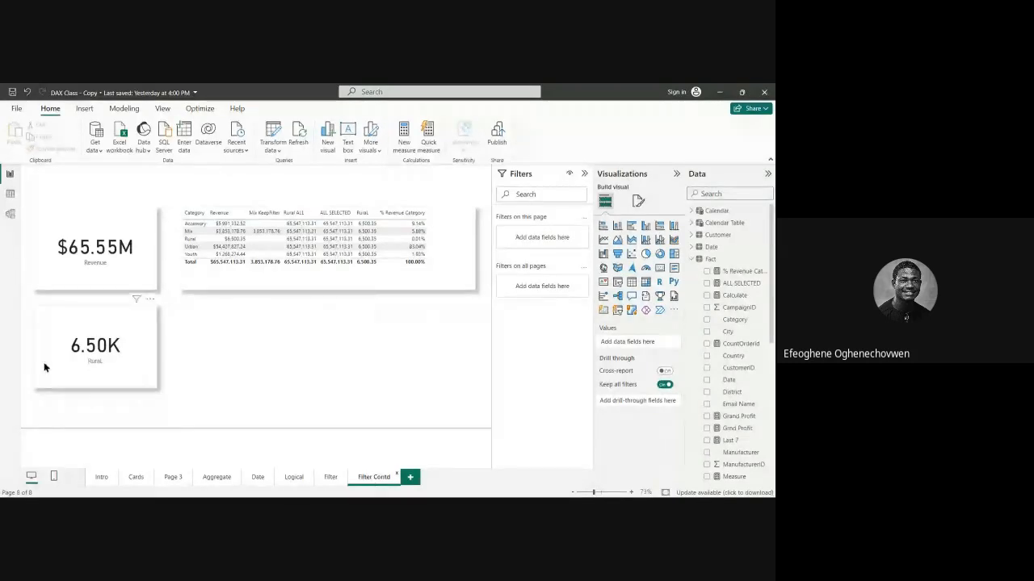
pyautogui.click(584, 173)
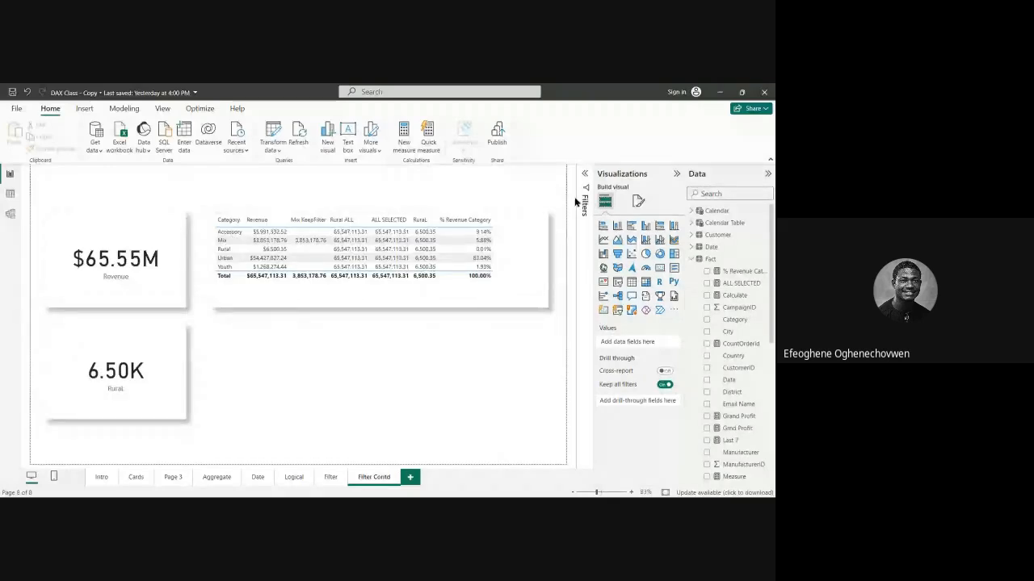
pyautogui.click(676, 173)
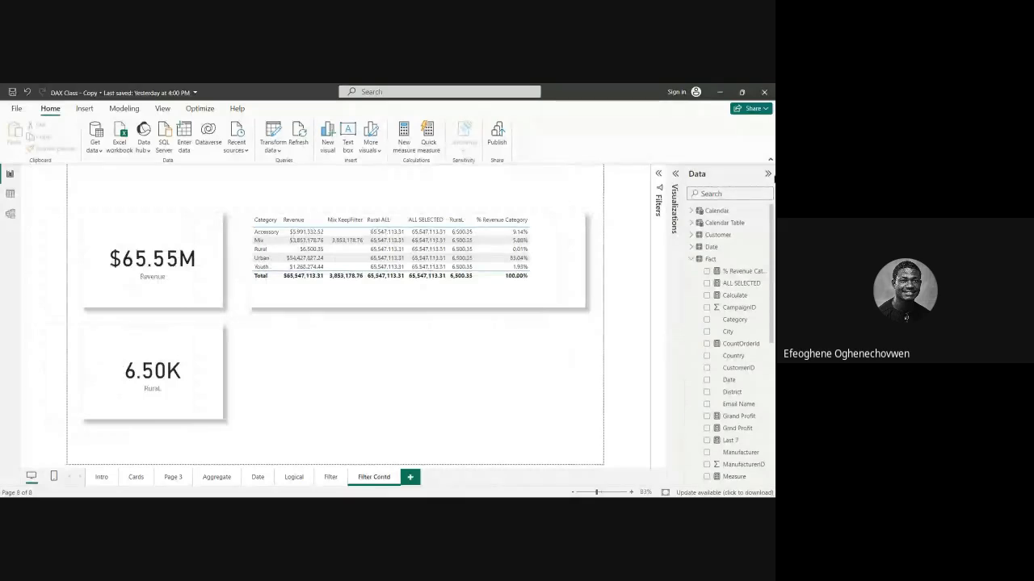
pyautogui.click(768, 174)
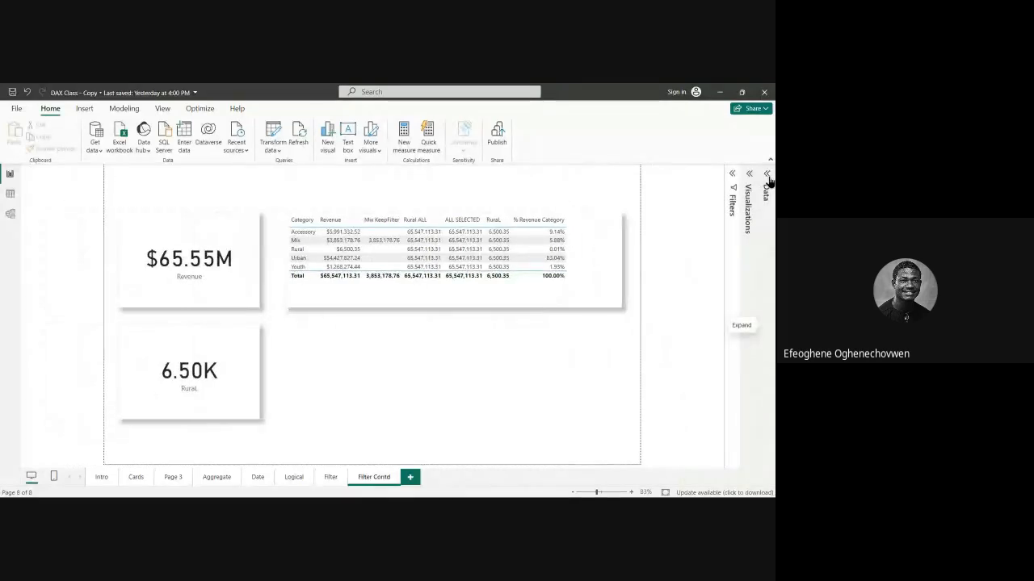